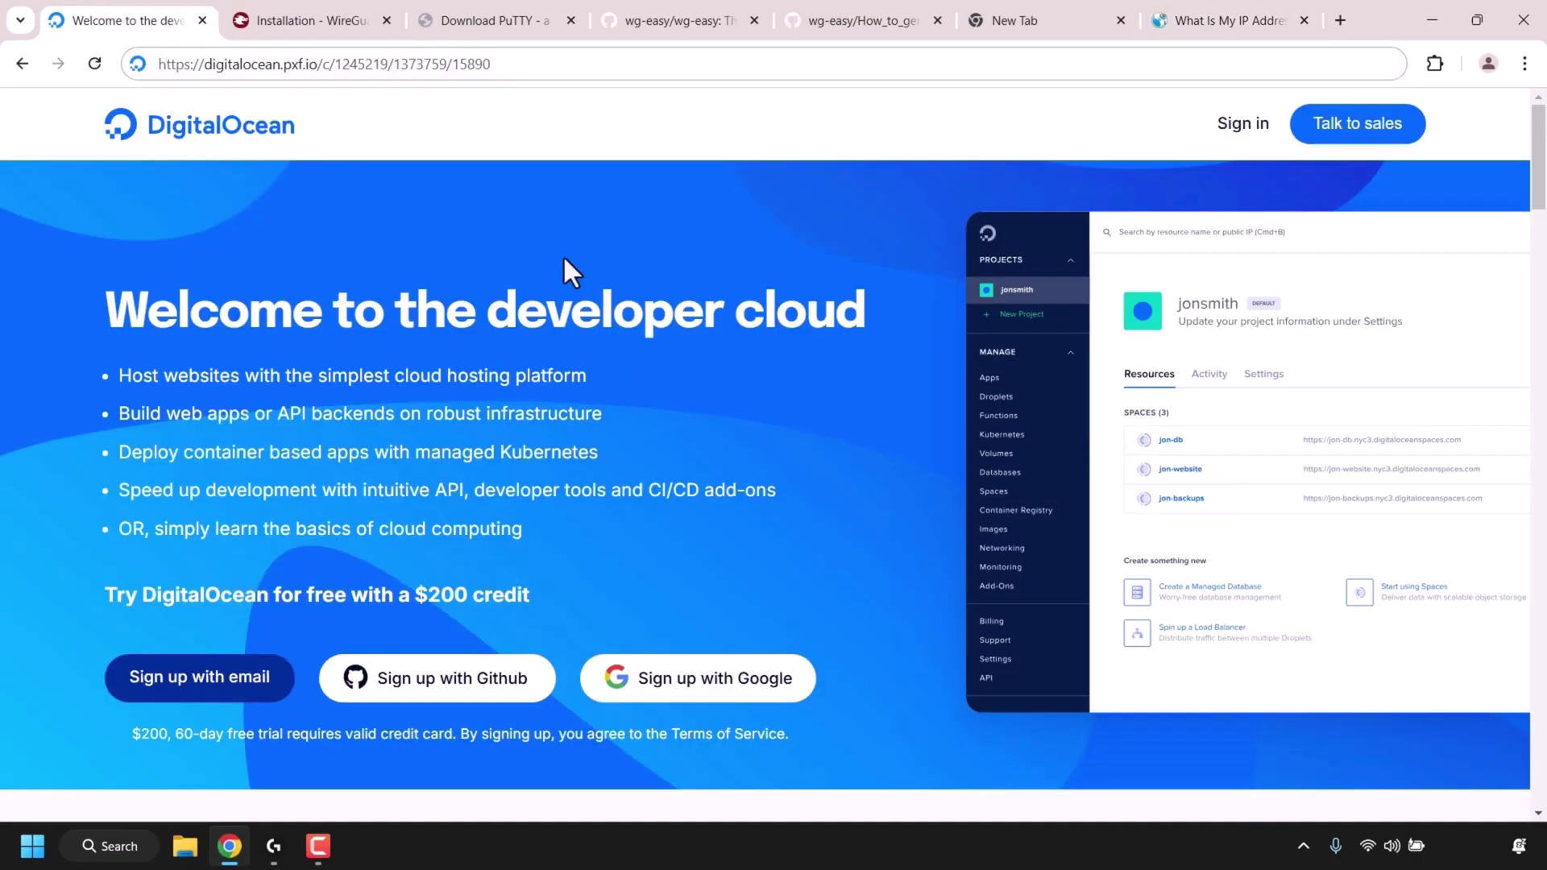
# - Leave the DigitalOcean landing page and sign in, reaching the Tutorials project dashboard
pyautogui.click(515, 66)
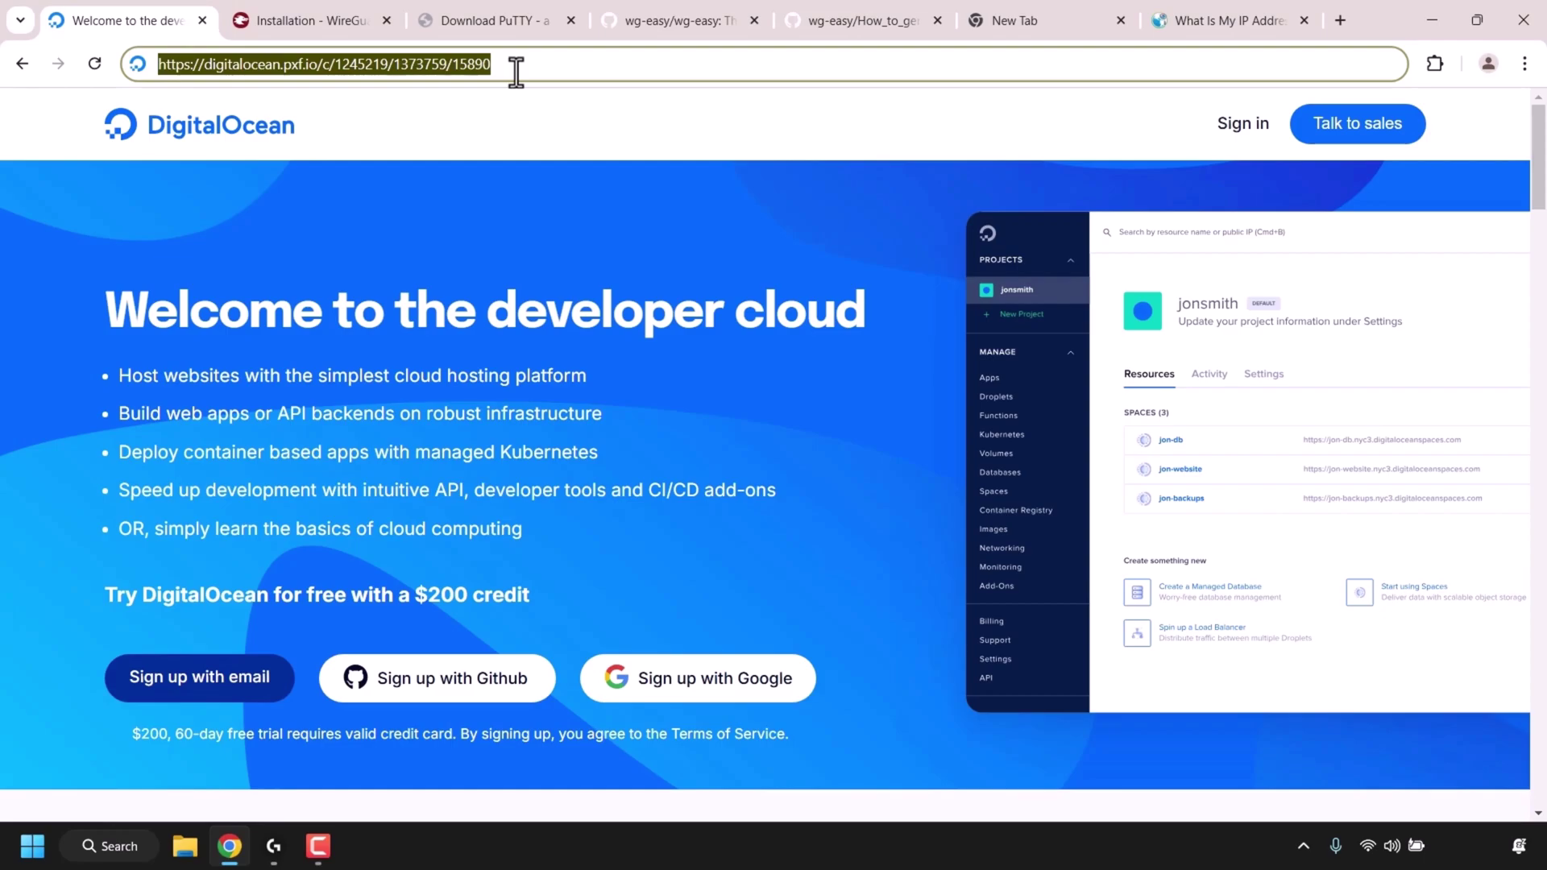
pyautogui.click(438, 249)
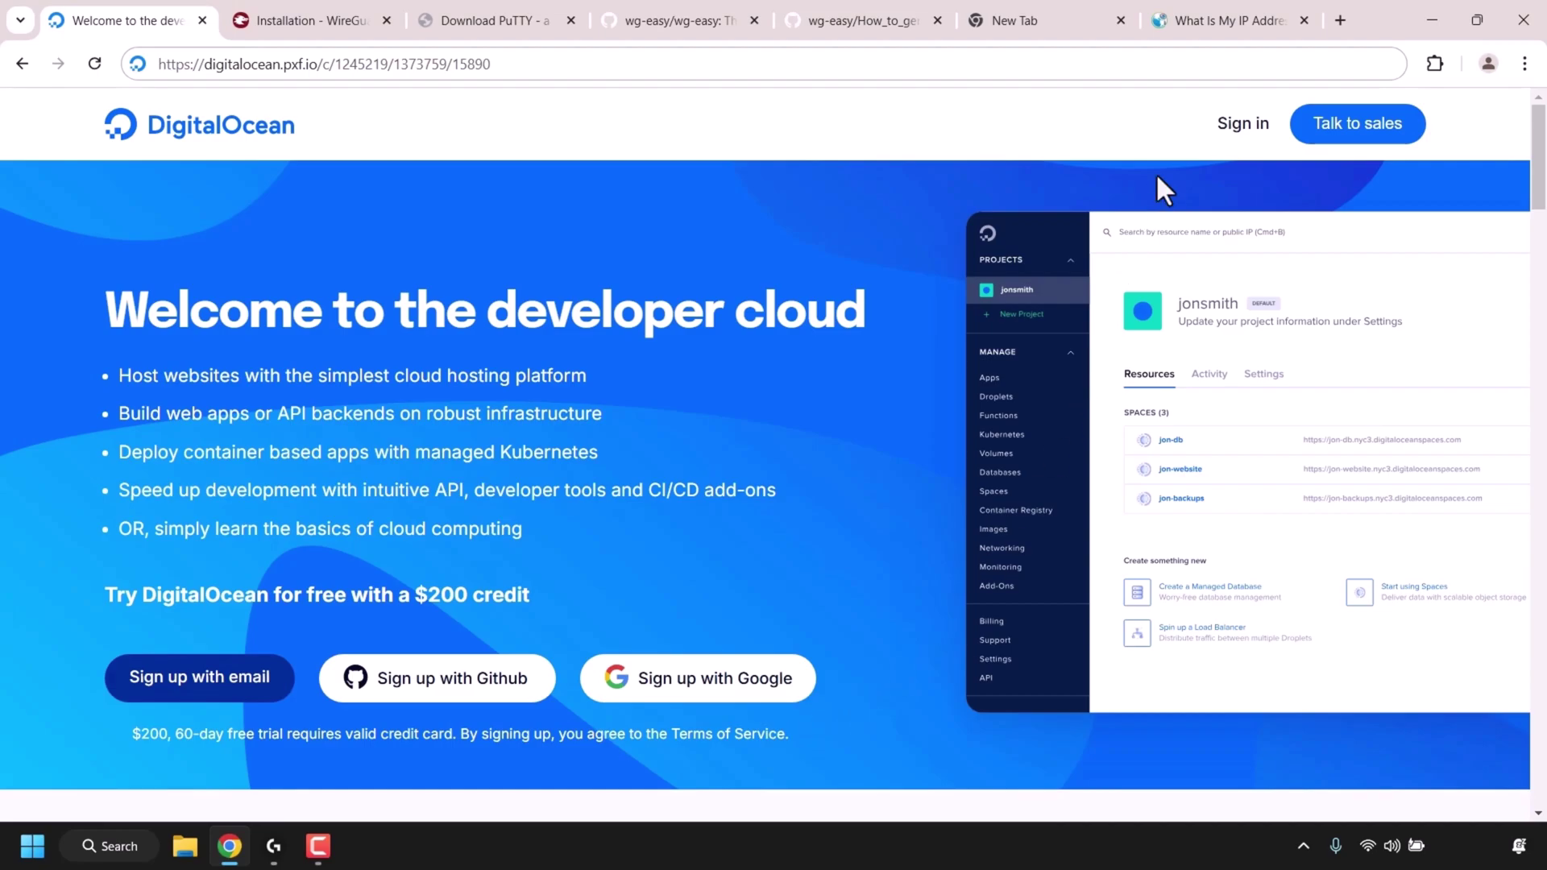
pyautogui.click(1236, 133)
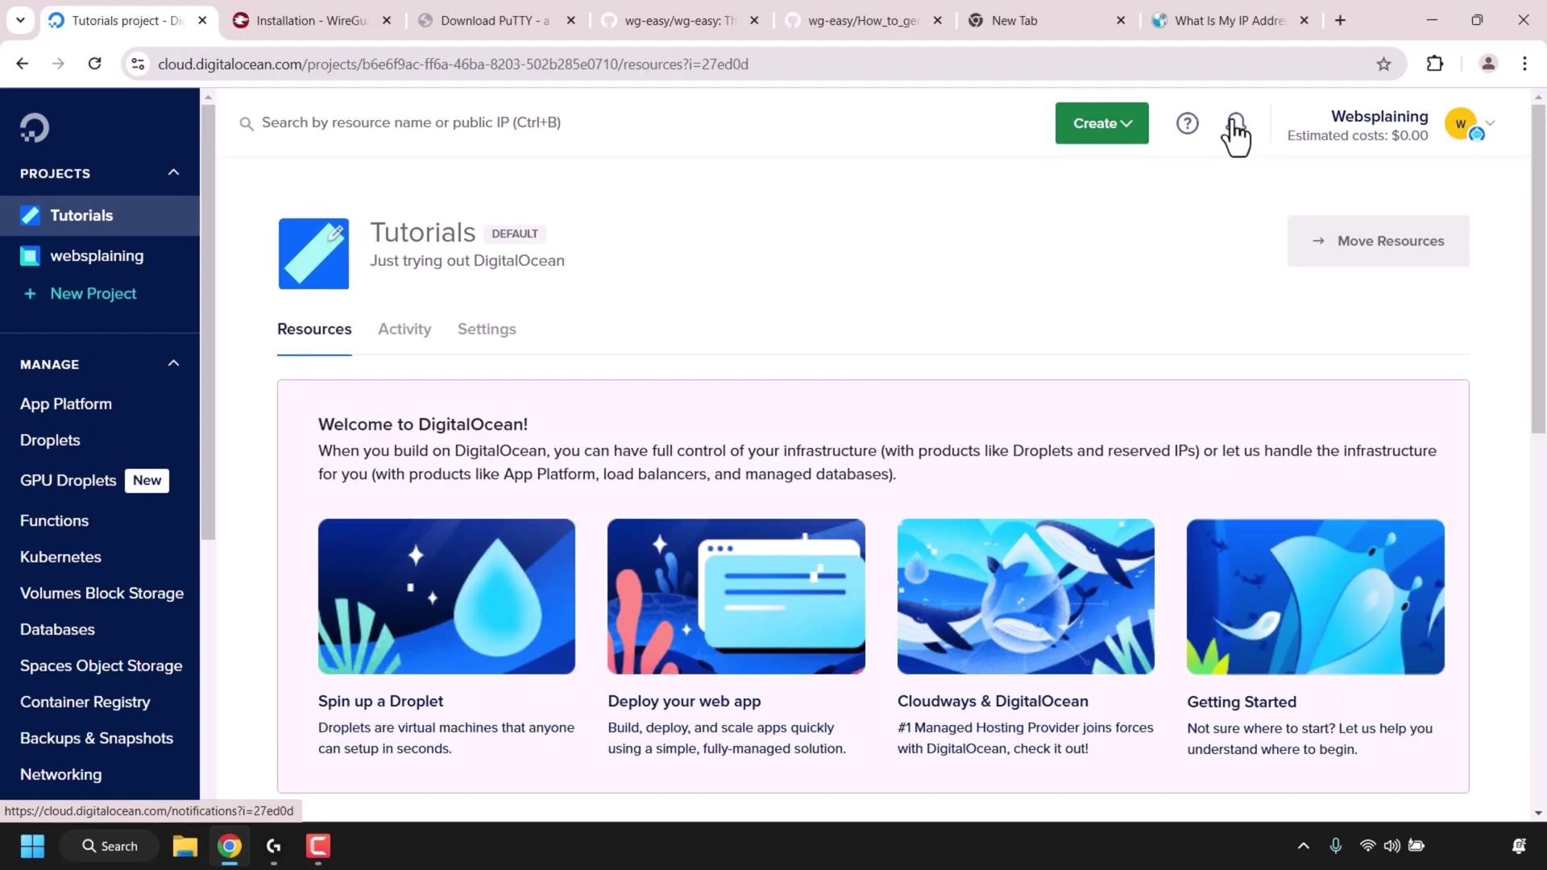
# - Start creating a new droplet hosted in the Frankfurt region
pyautogui.click(1111, 137)
pyautogui.scroll(-2, 1120, 165)
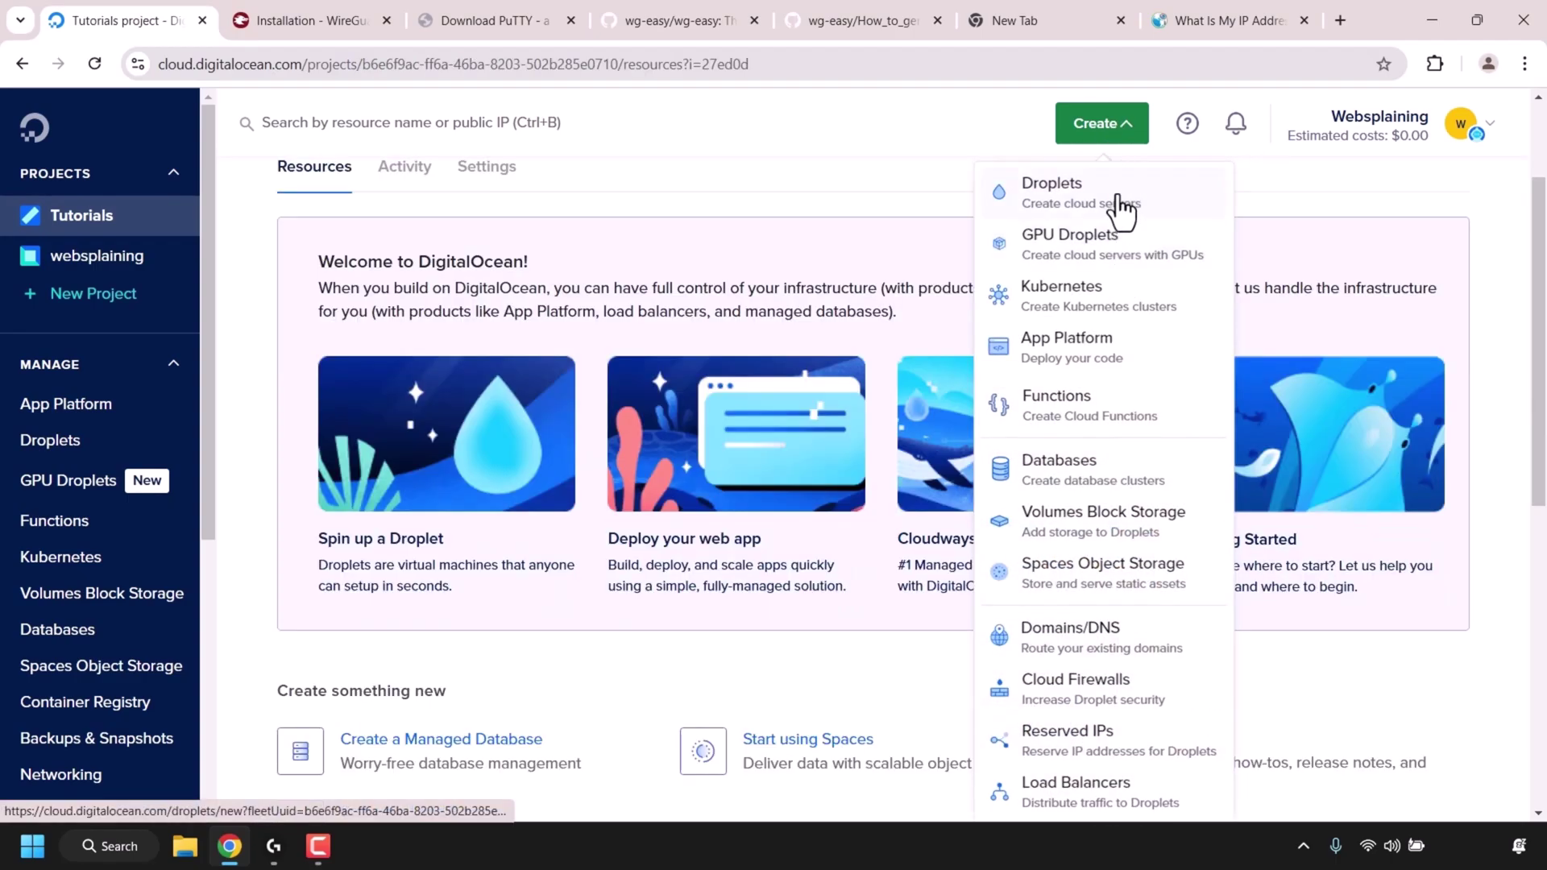
pyautogui.click(1118, 199)
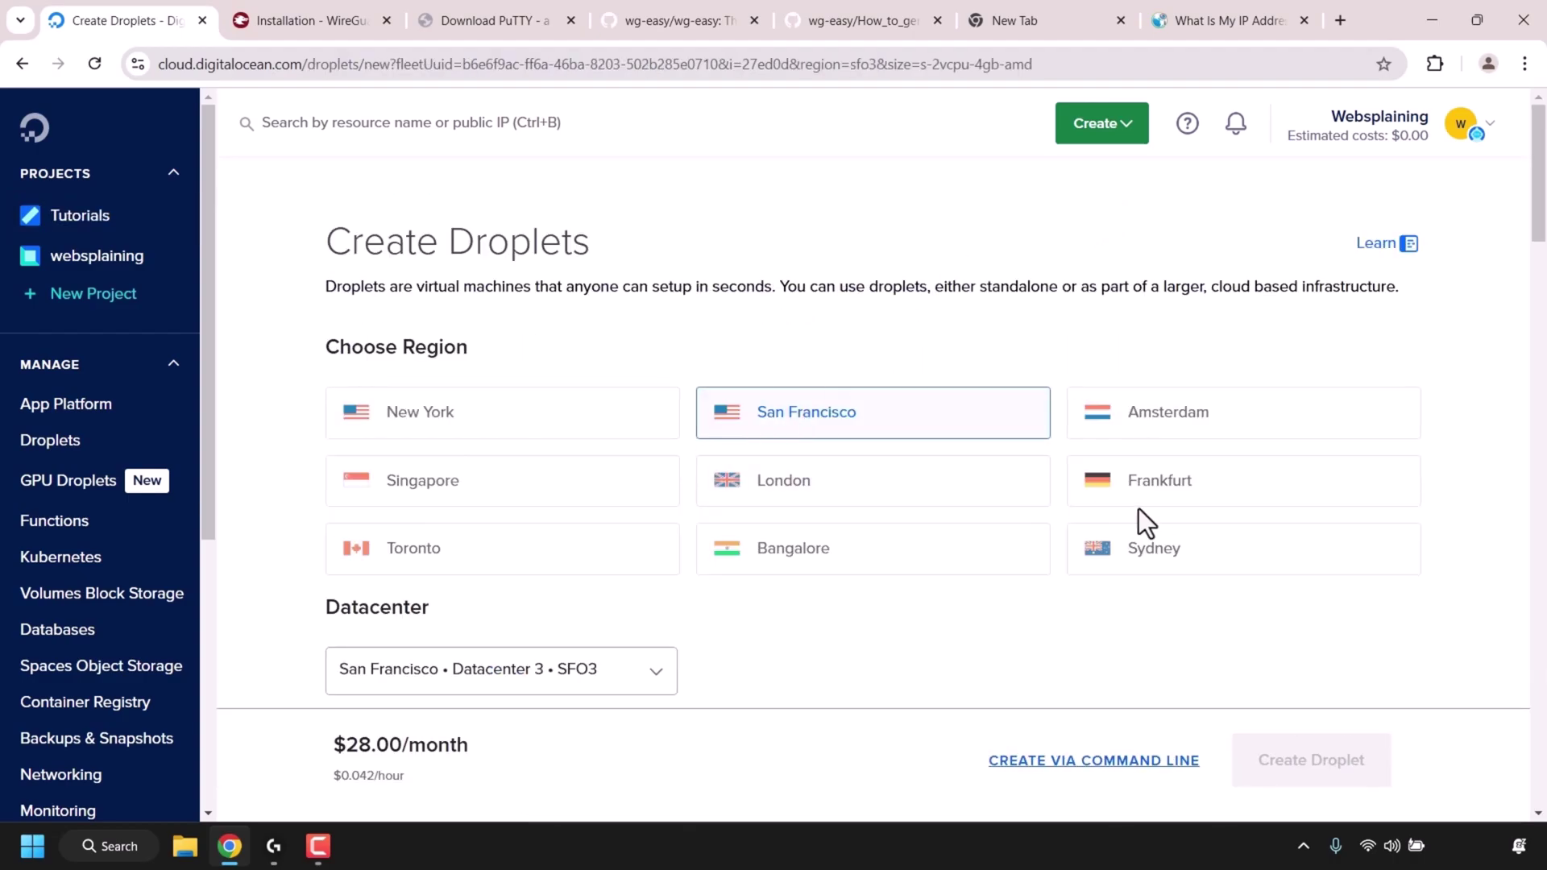
pyautogui.click(1200, 493)
# - Choose Ubuntu 24.04 (LTS) x64 as the droplet's image
pyautogui.scroll(-1, 1543, 198)
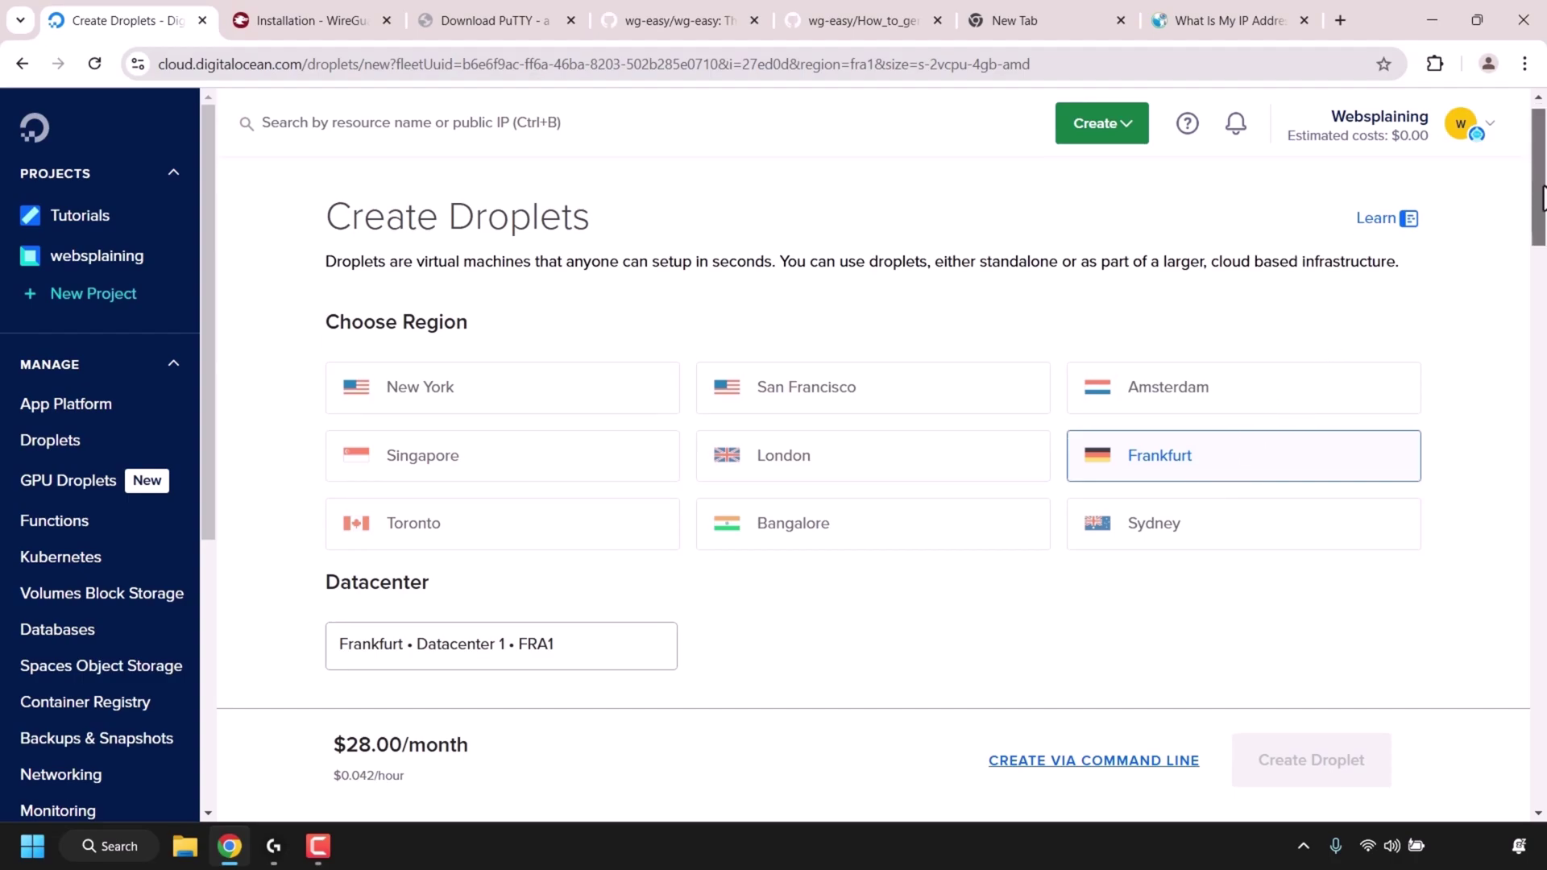
pyautogui.scroll(-8, 1542, 198)
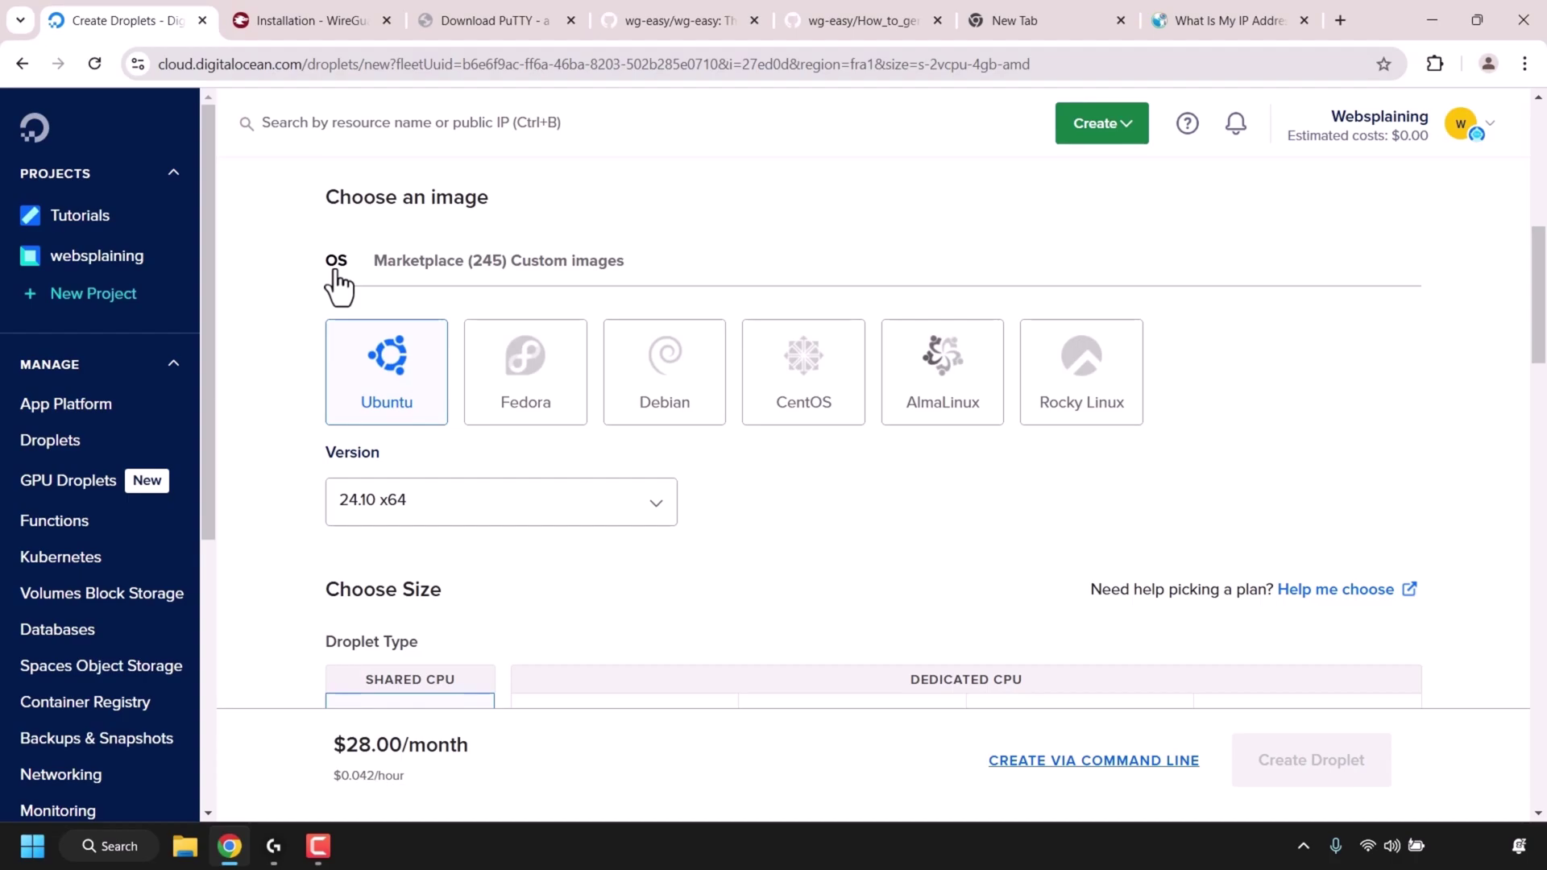
pyautogui.click(414, 406)
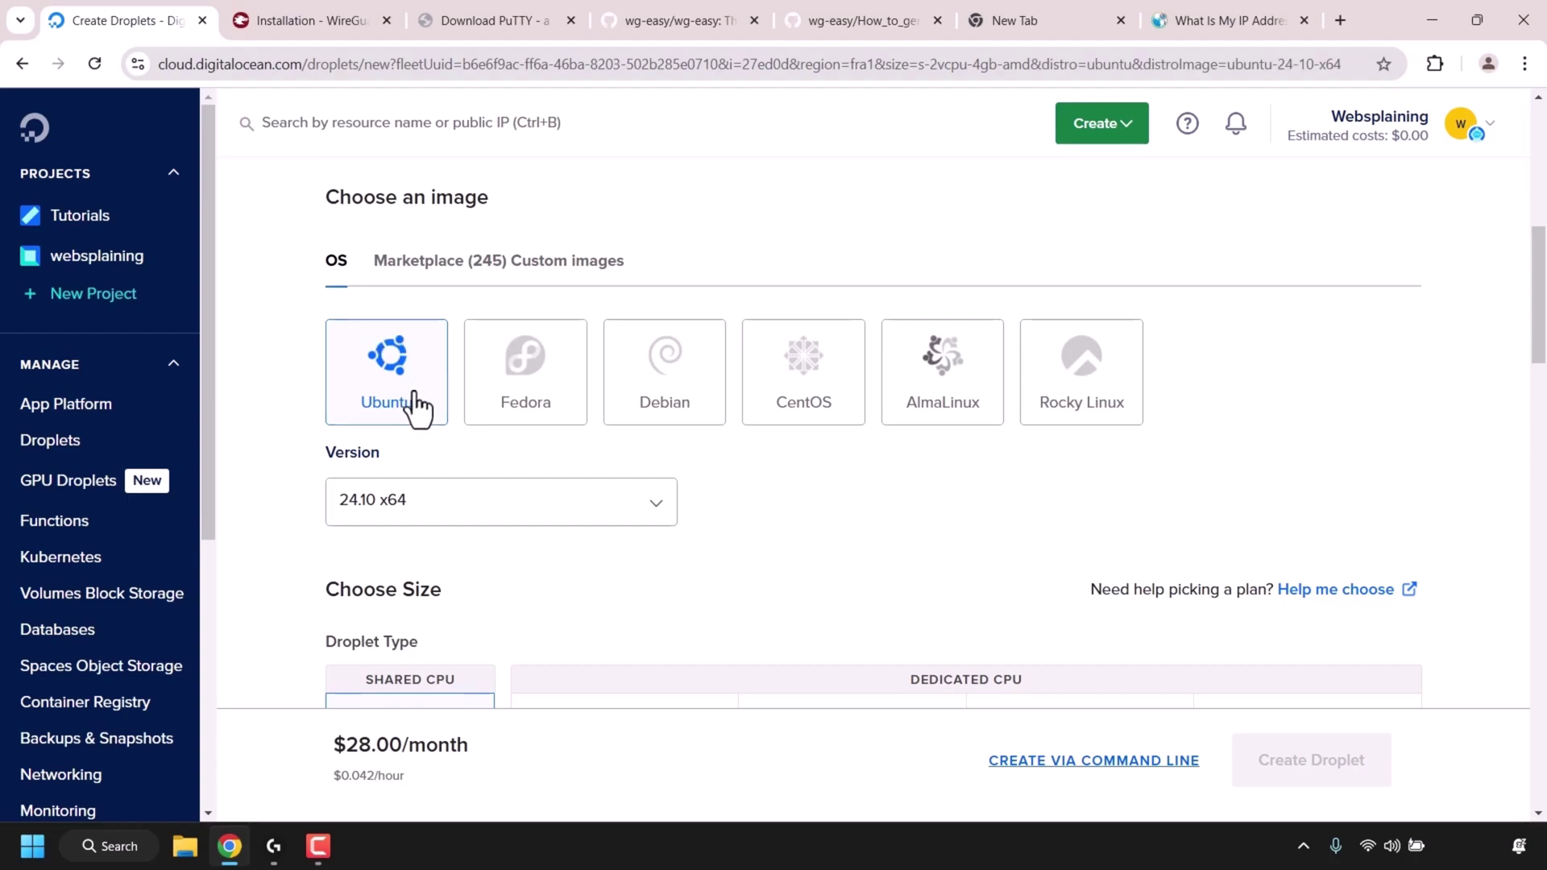
pyautogui.click(657, 528)
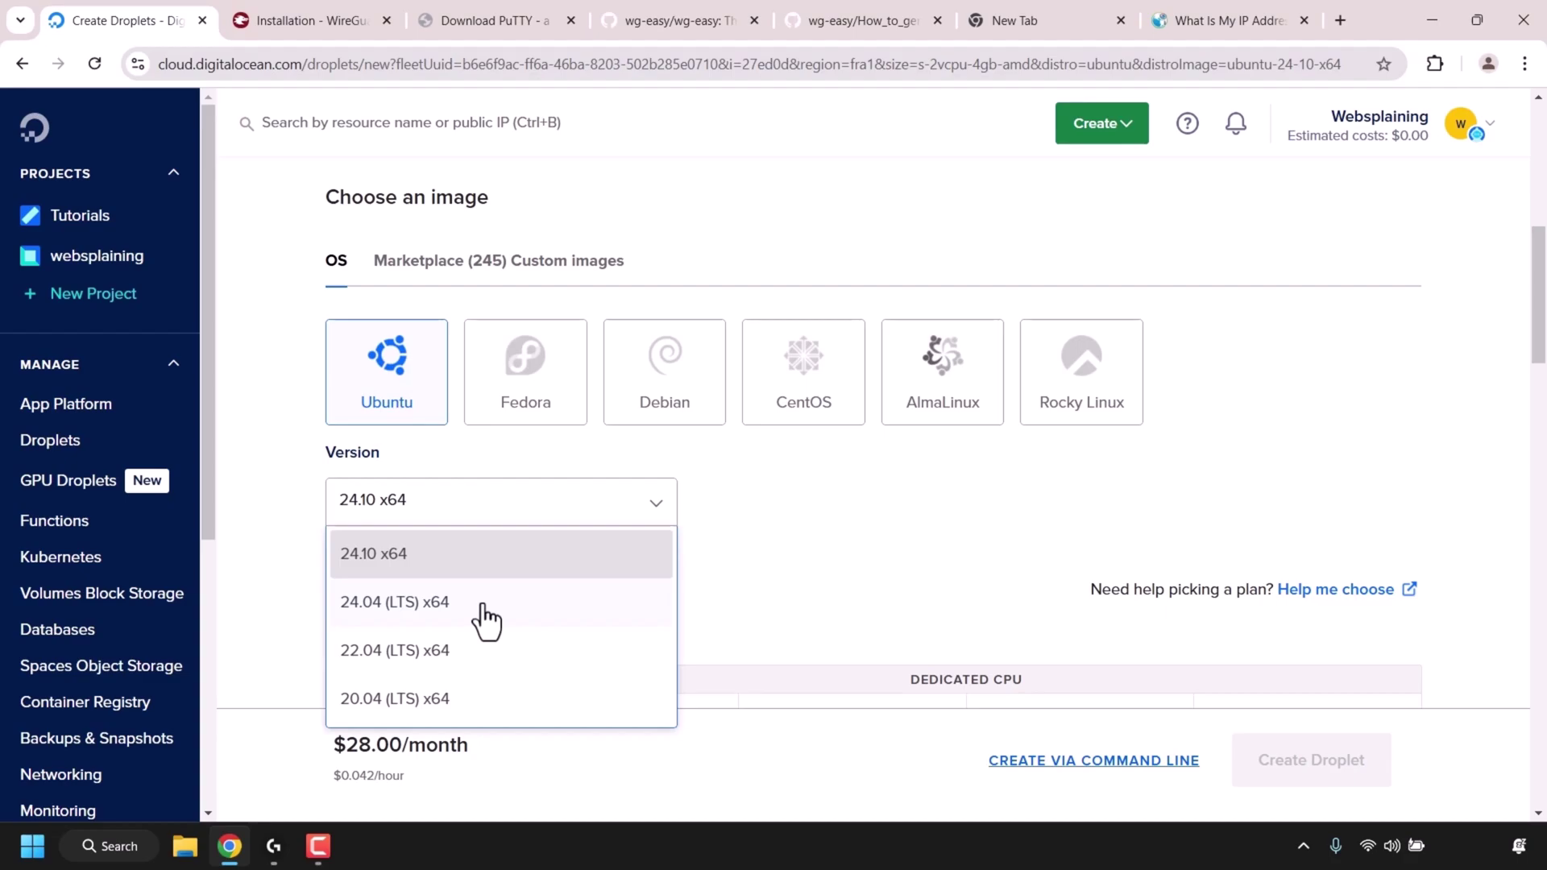
pyautogui.click(485, 618)
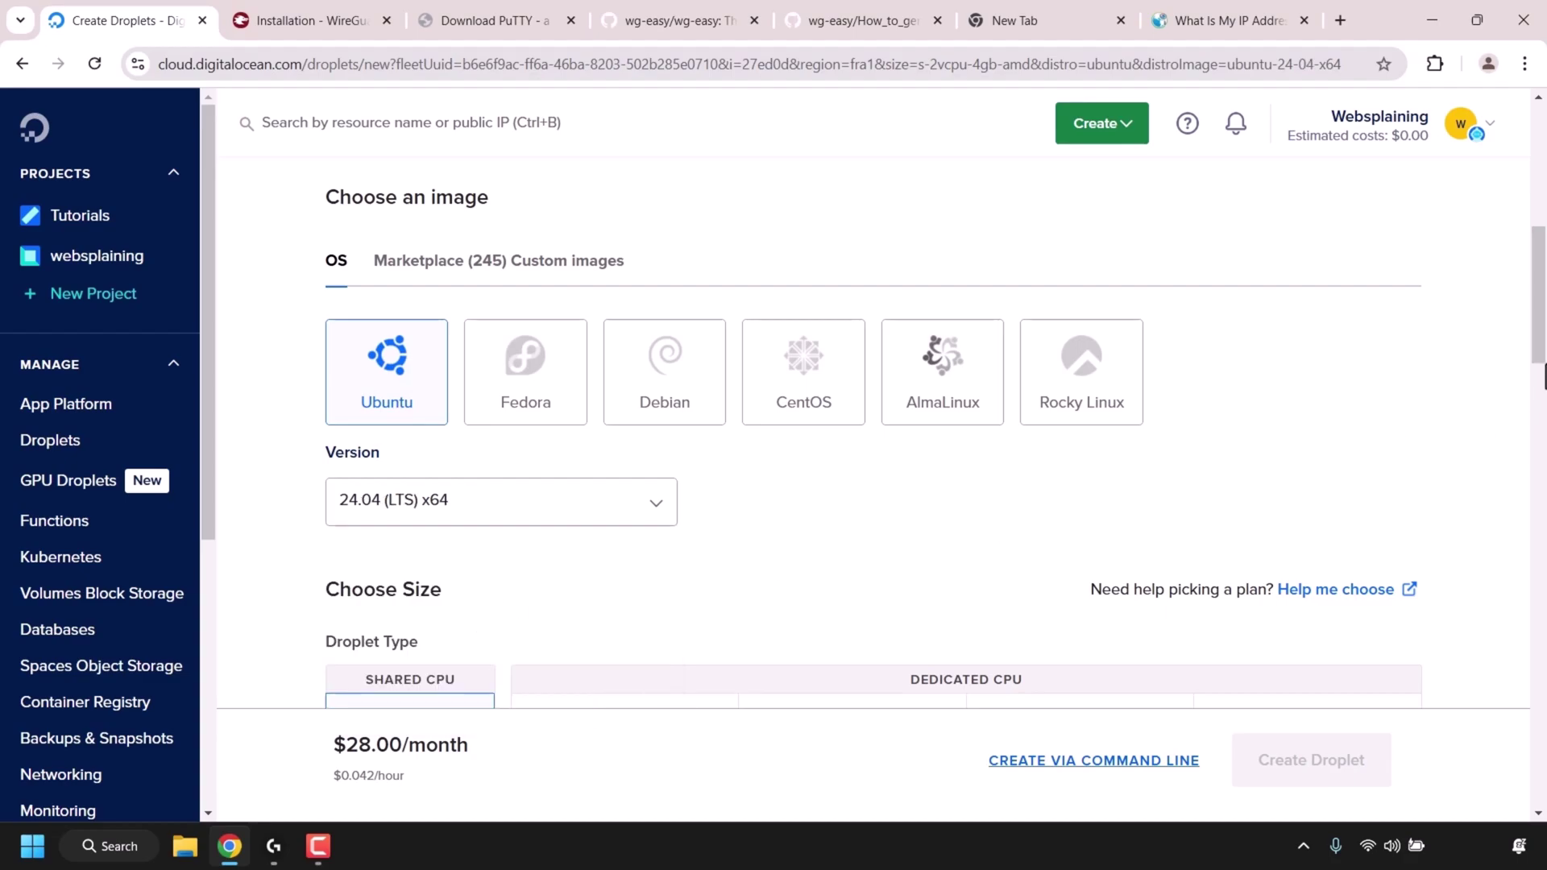
pyautogui.scroll(-5, 490, 601)
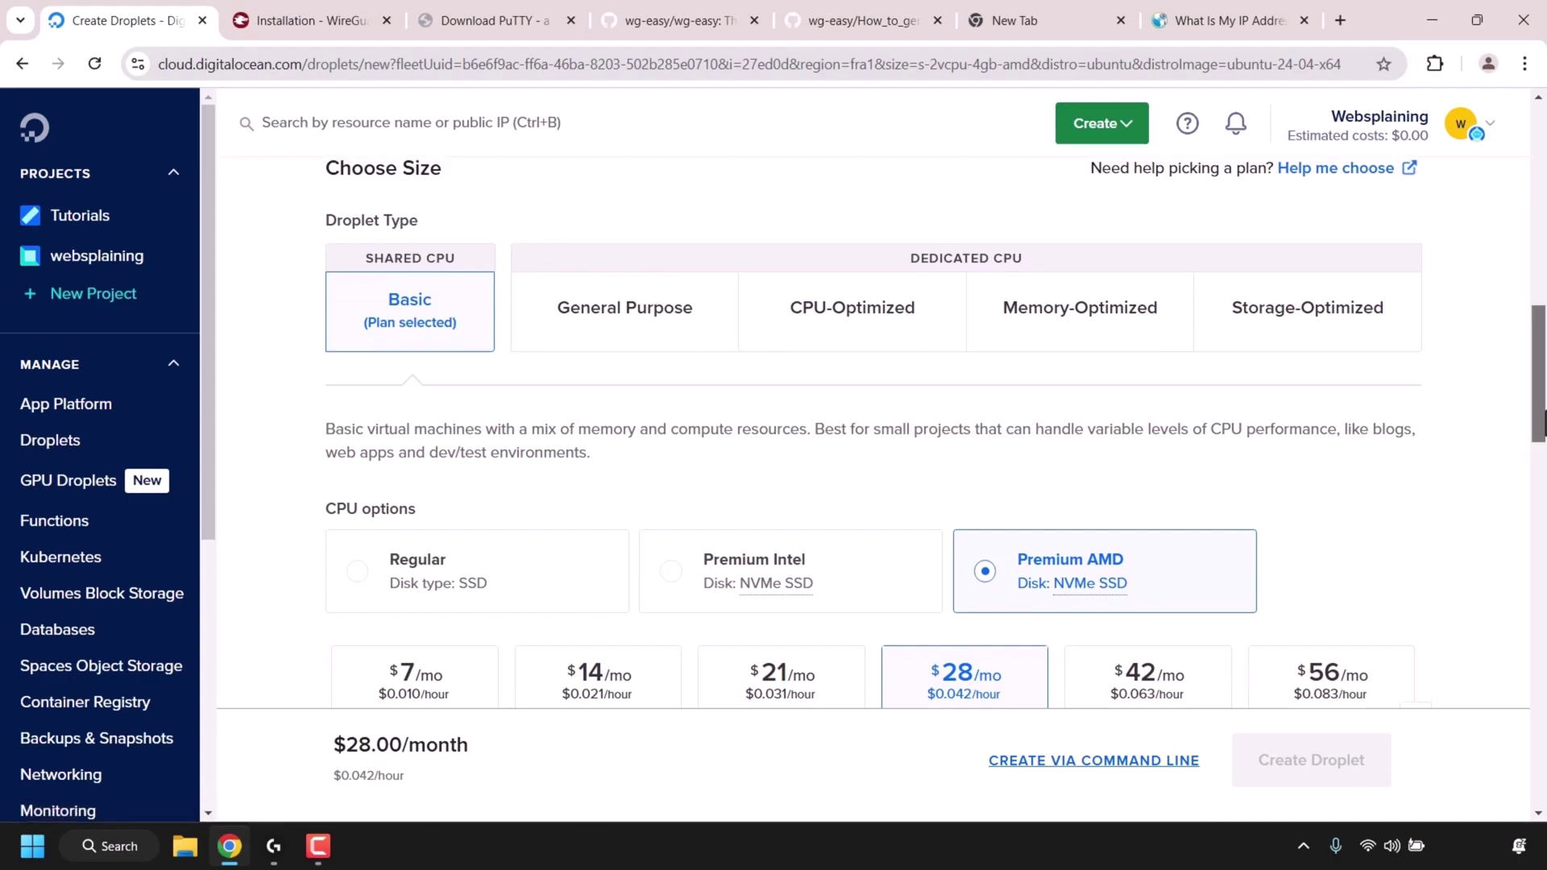
# - Pick Regular CPU and the $6/mo plan with 1 GB memory, 1 CPU, 25 GB disk
pyautogui.moveTo(1541, 432); pyautogui.dragTo(1542, 487)
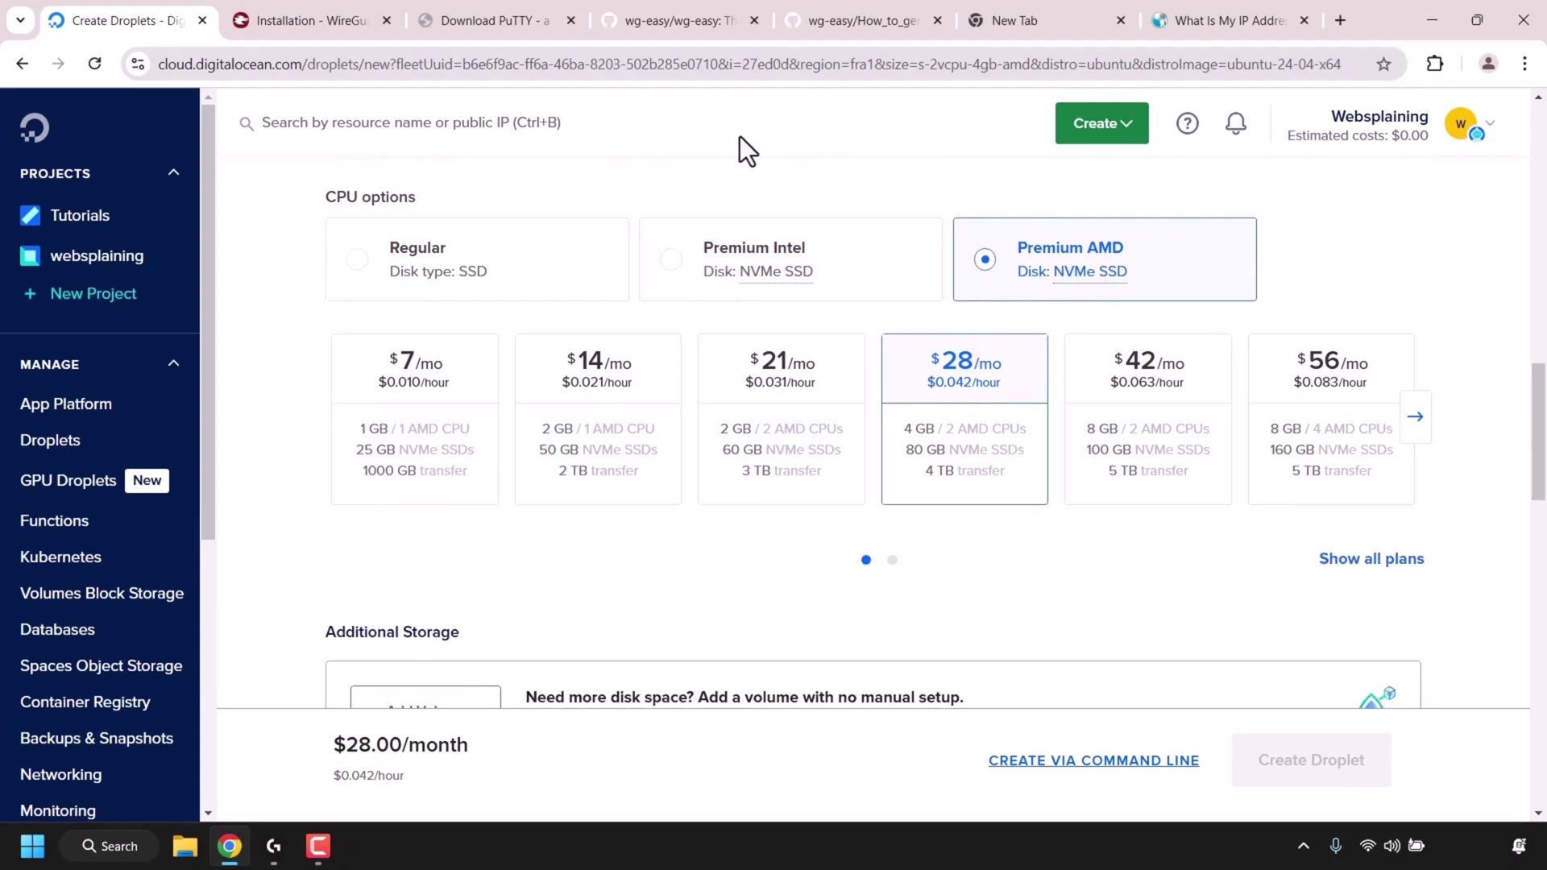
pyautogui.click(448, 259)
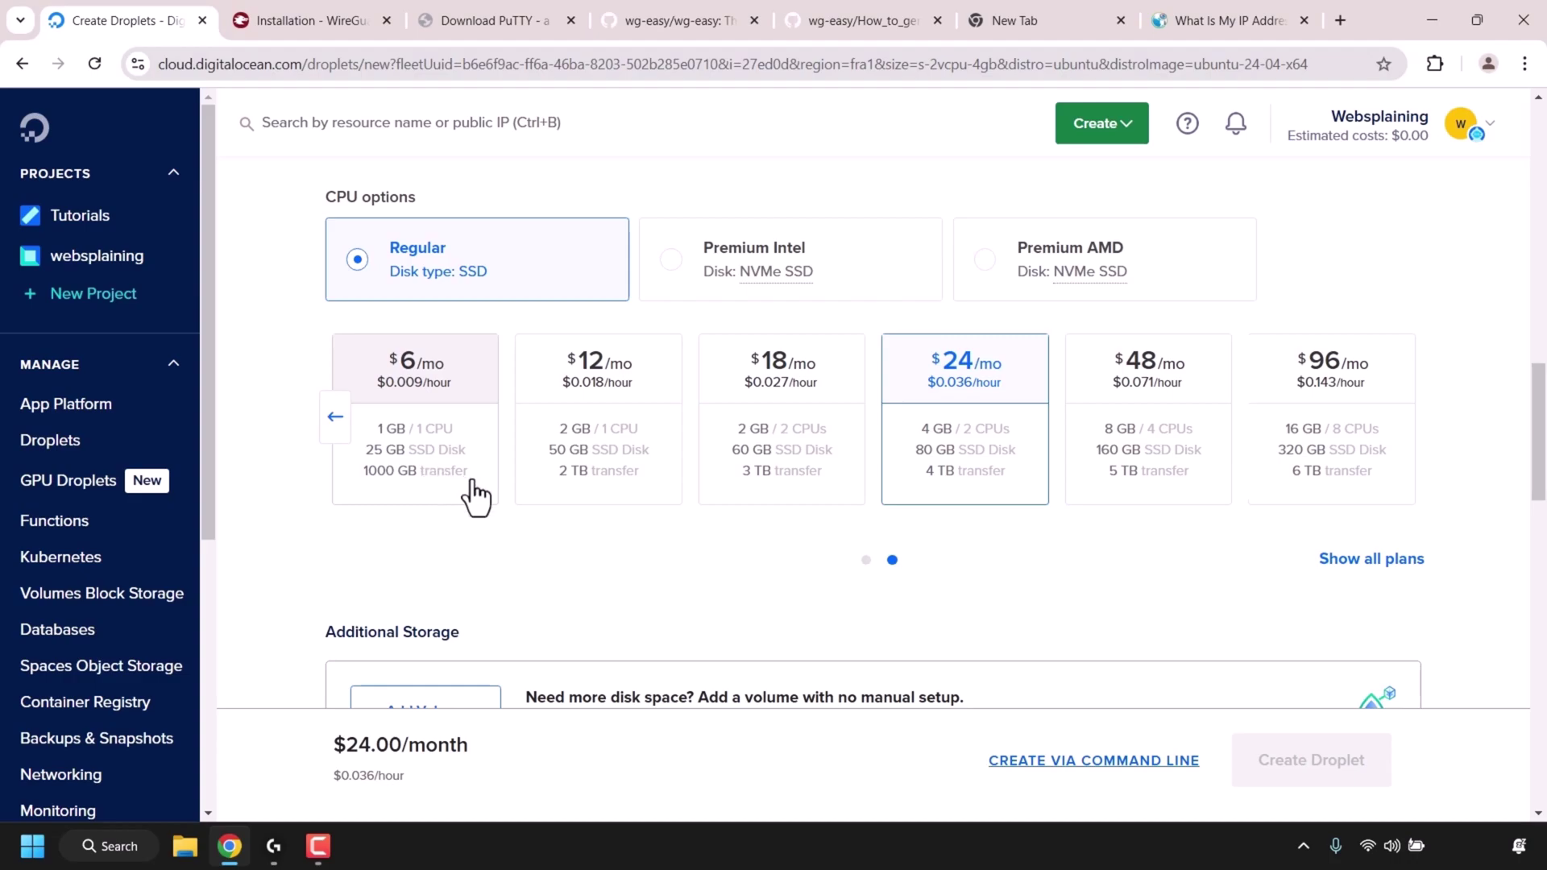
pyautogui.click(469, 421)
pyautogui.moveTo(1540, 487); pyautogui.dragTo(1539, 644)
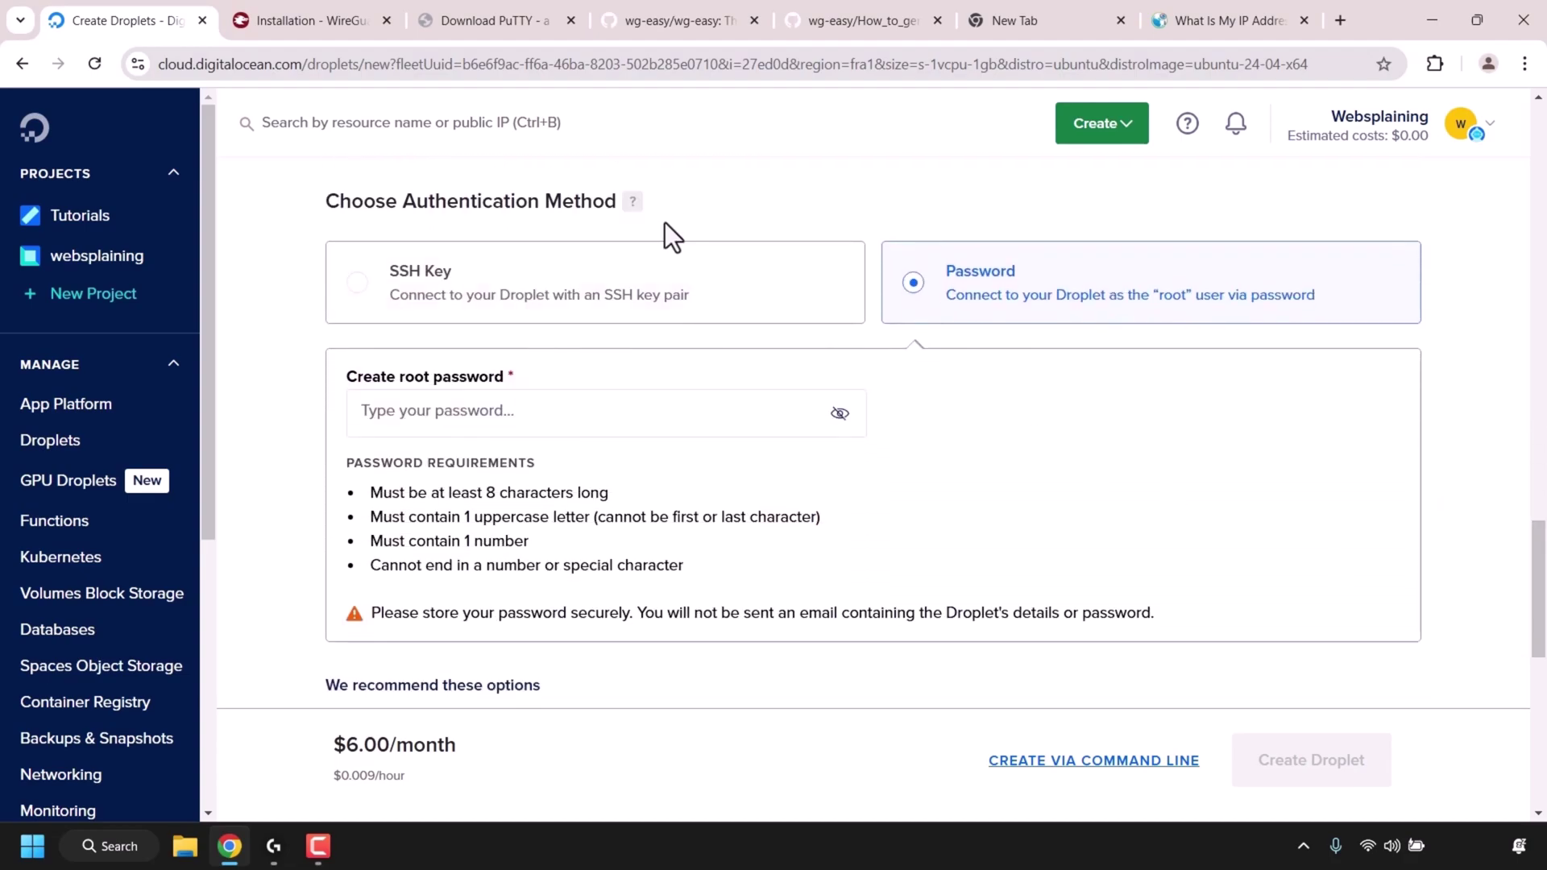
# - Paste the root password and replace the hostname with wg-easy-server
pyautogui.click(631, 408)
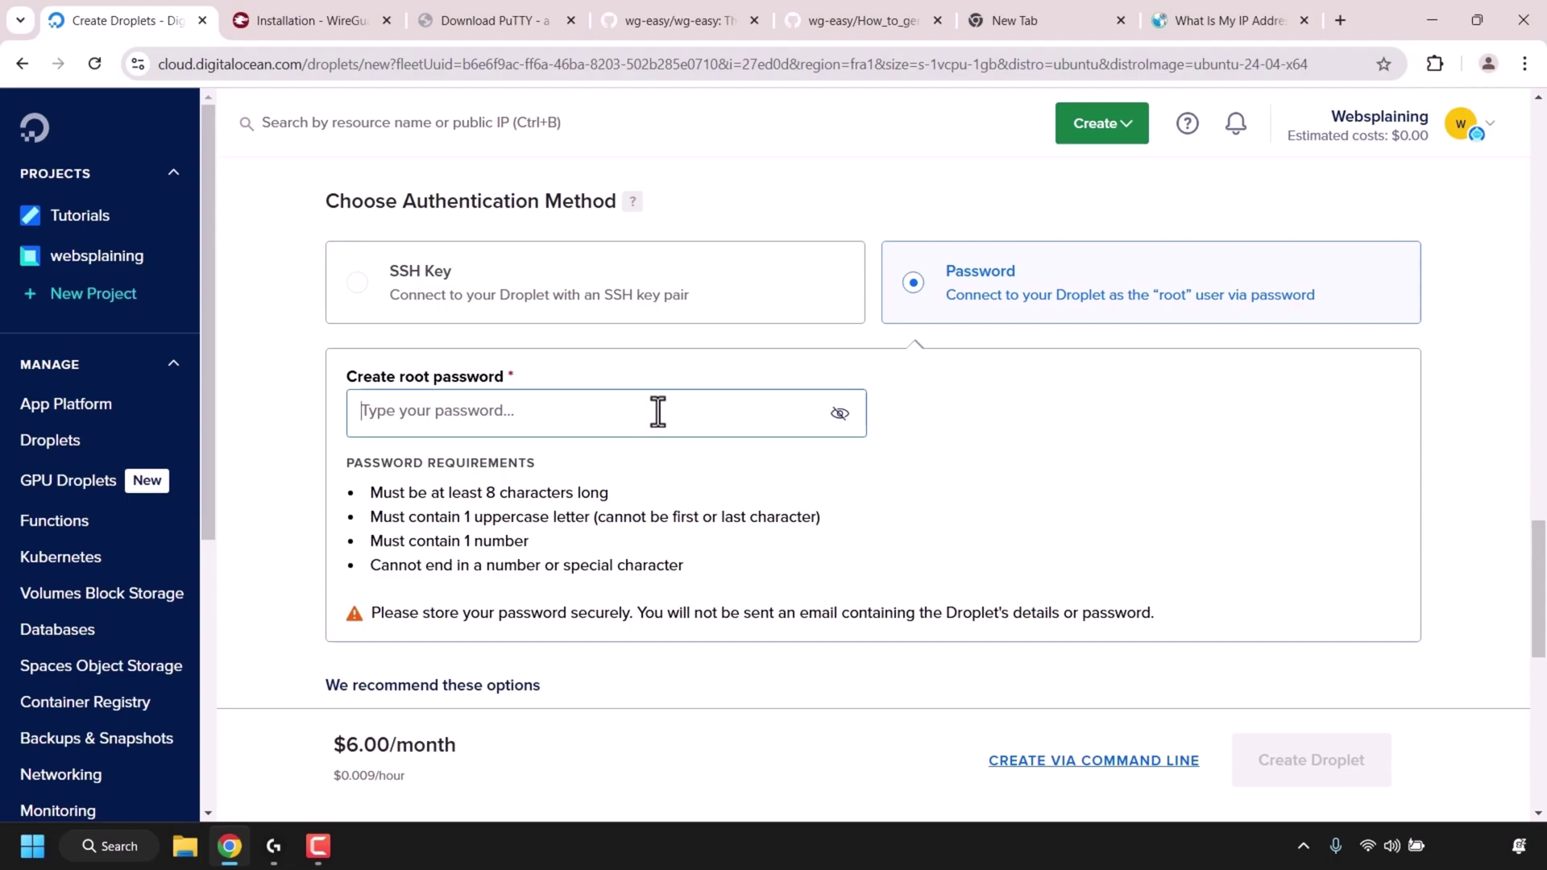
pyautogui.hotkey('ctrl', 'v')
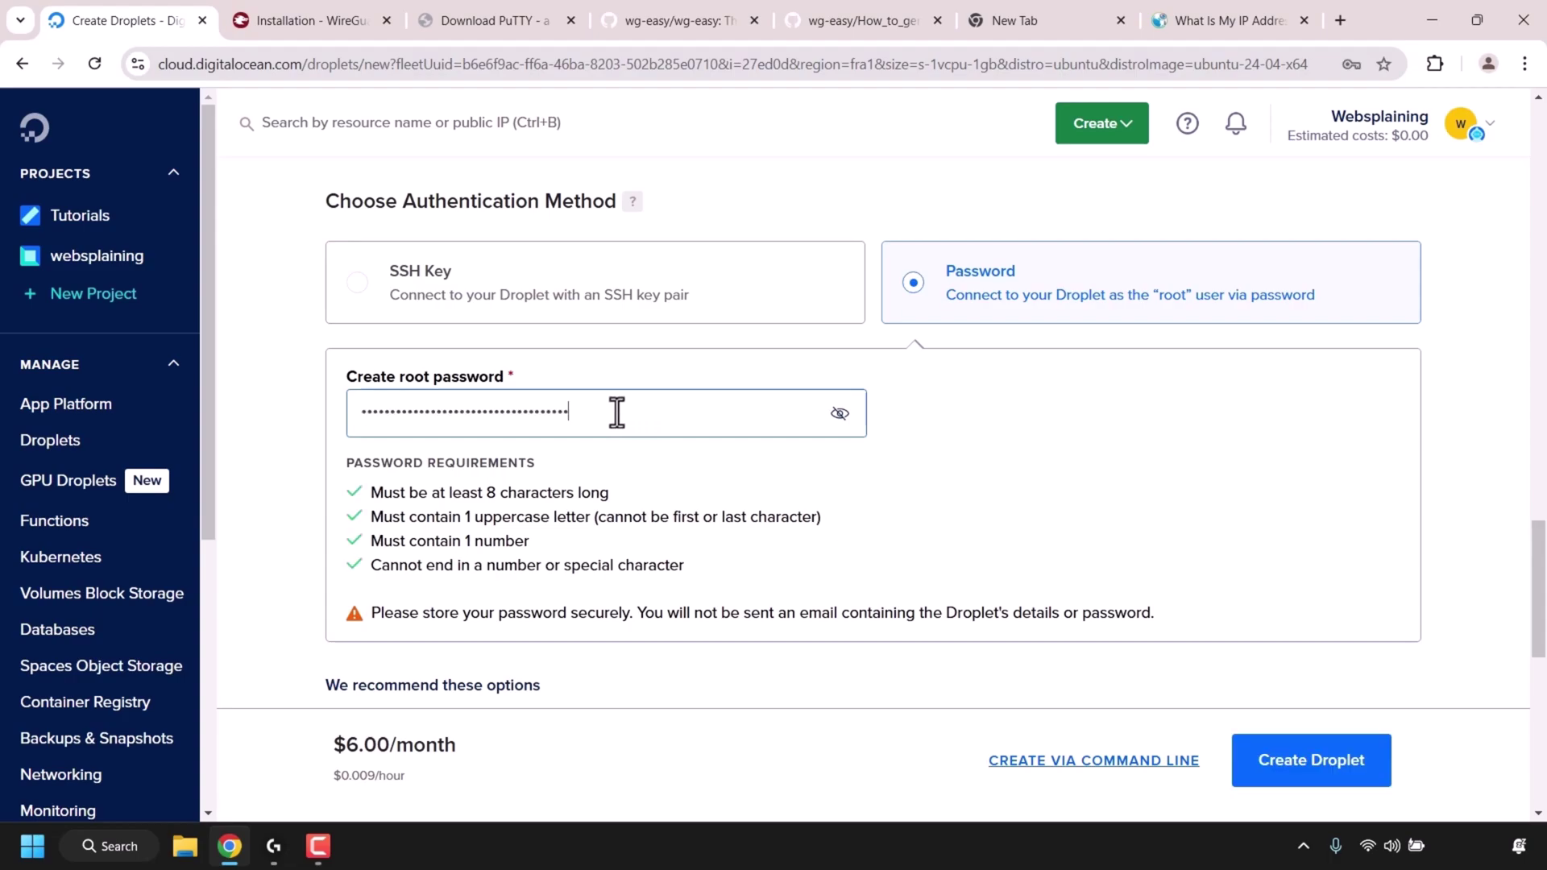
pyautogui.moveTo(1542, 592); pyautogui.dragTo(1508, 712)
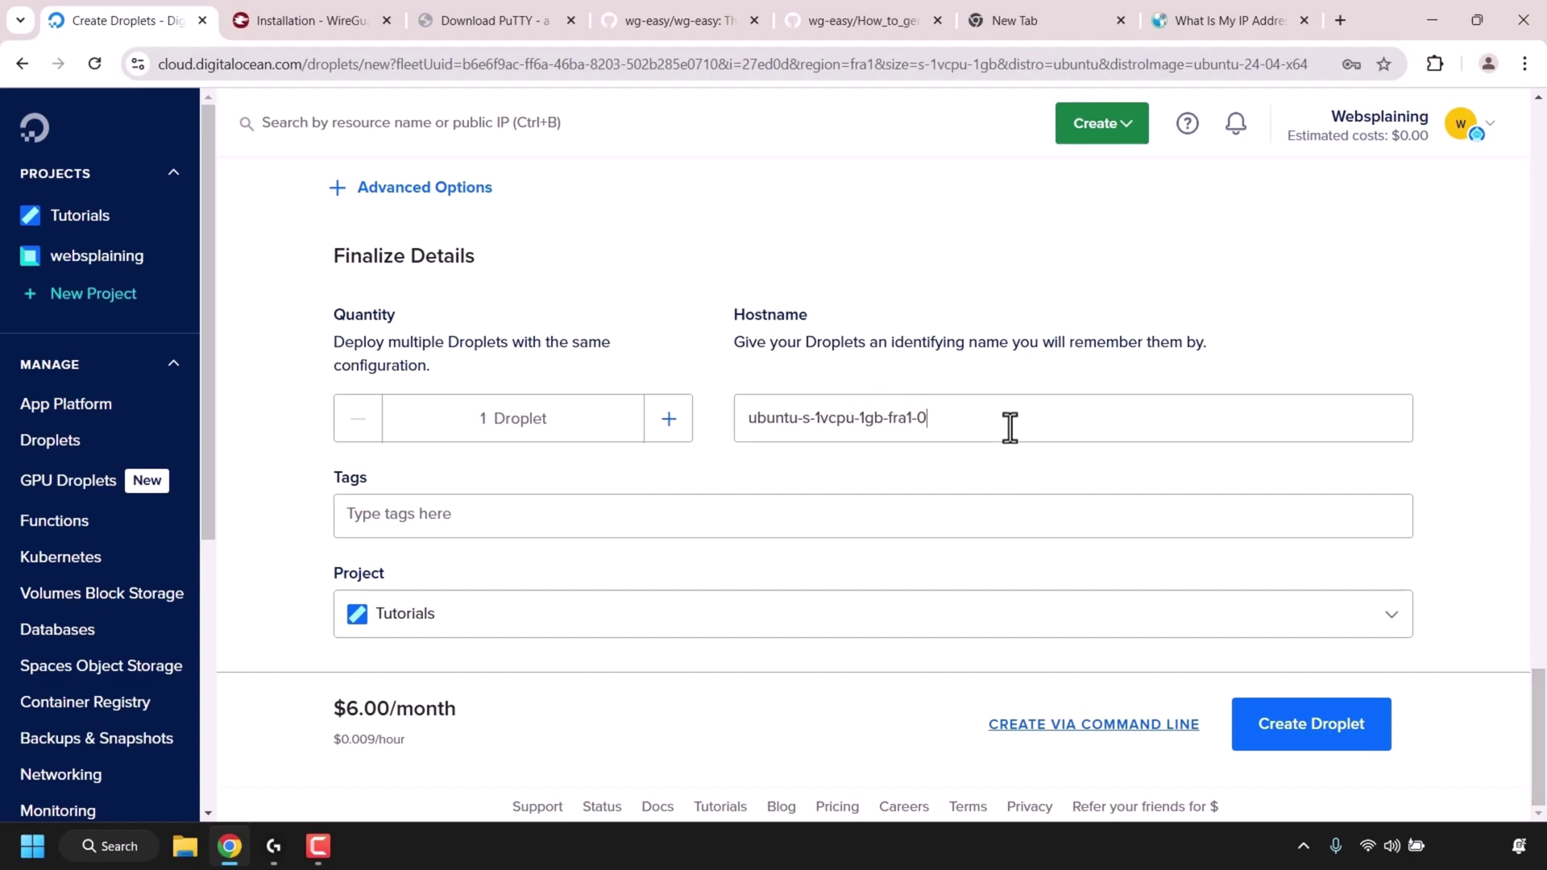
pyautogui.press('BackSpace')
pyautogui.press('BackSpace')
pyautogui.press('BackSpace')
pyautogui.press('BackSpace')
pyautogui.press('BackSpace')
pyautogui.press('BackSpace')
pyautogui.press('BackSpace')
pyautogui.press('BackSpace')
pyautogui.press('BackSpace')
pyautogui.press('BackSpace')
pyautogui.press('BackSpace')
pyautogui.press('BackSpace')
pyautogui.press('BackSpace')
pyautogui.press('BackSpace')
pyautogui.press('BackSpace')
pyautogui.press('BackSpace')
pyautogui.press('BackSpace')
pyautogui.press('BackSpace')
pyautogui.press('BackSpace')
pyautogui.press('BackSpace')
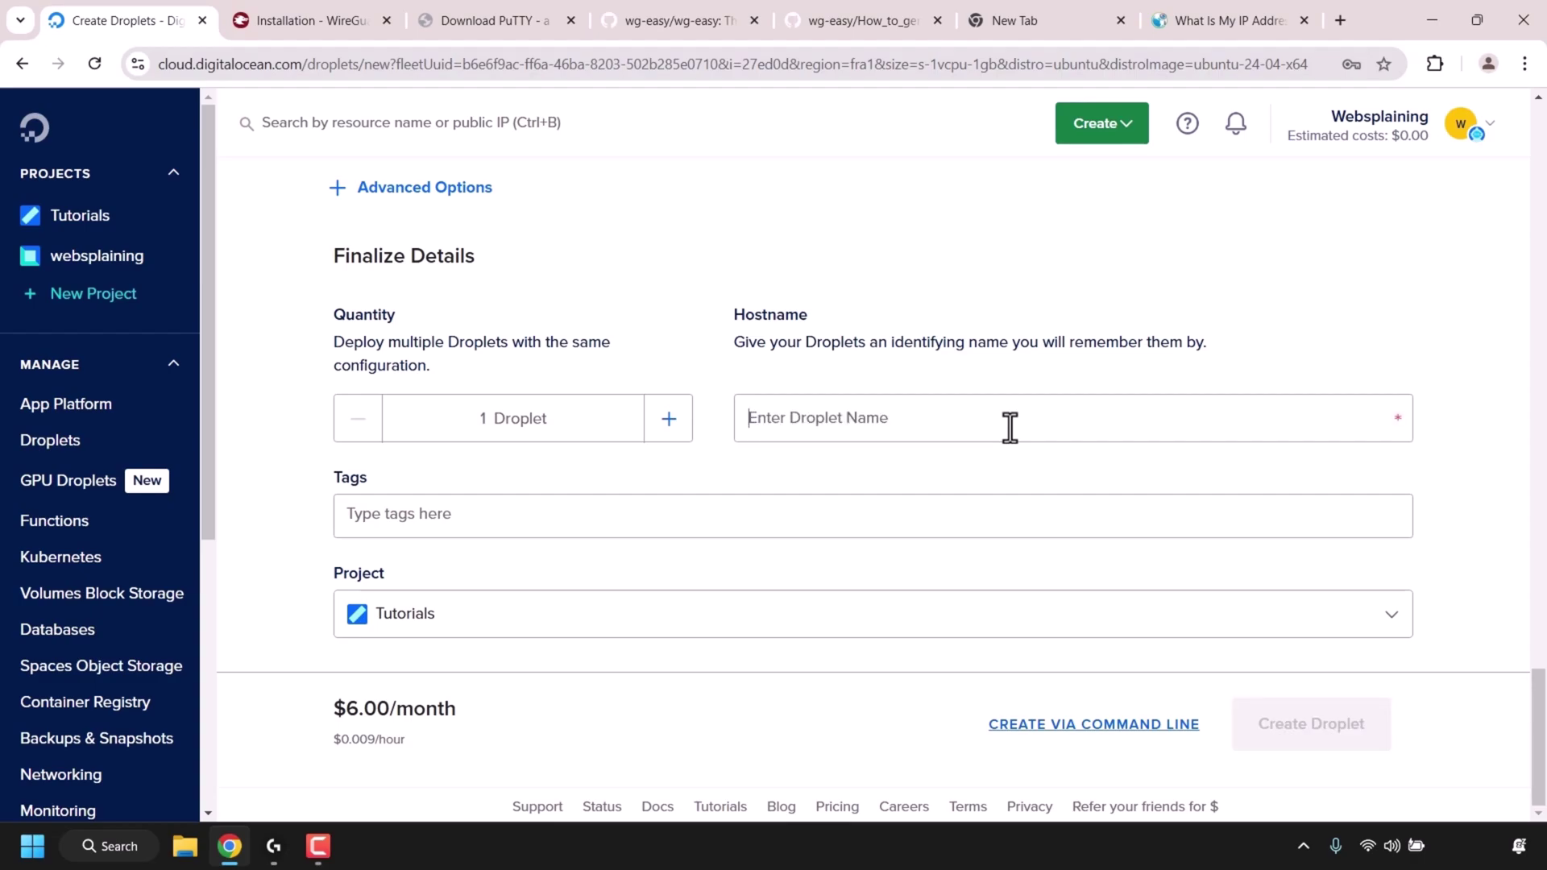
pyautogui.write('wg-e')
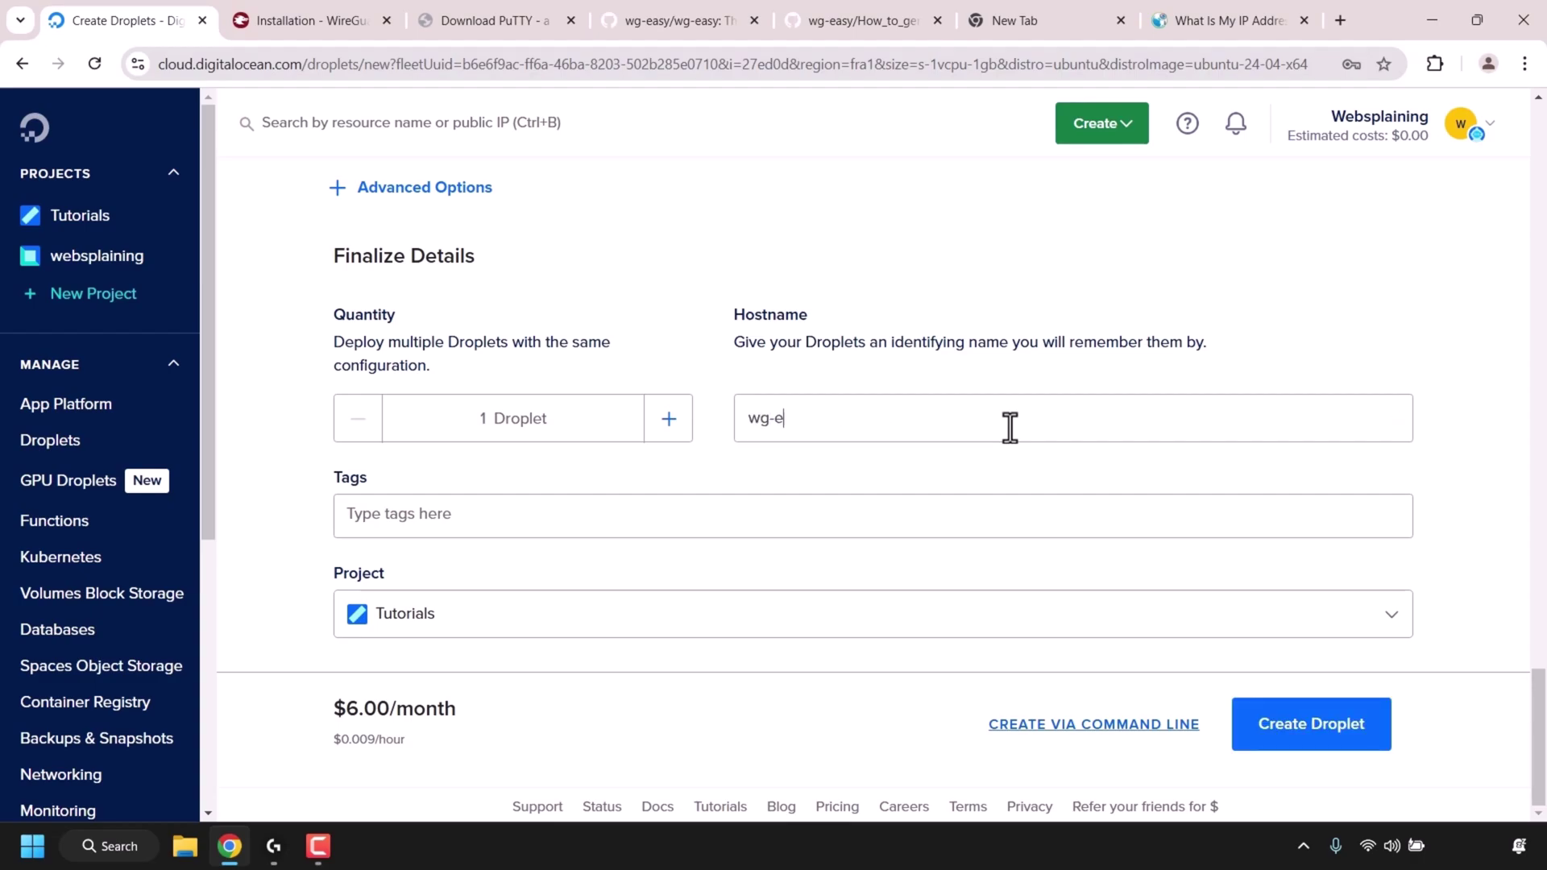
pyautogui.write('asy-server')
# - Create the wg-easy-server droplet and go to WireGuard's installation page
pyautogui.click(1325, 745)
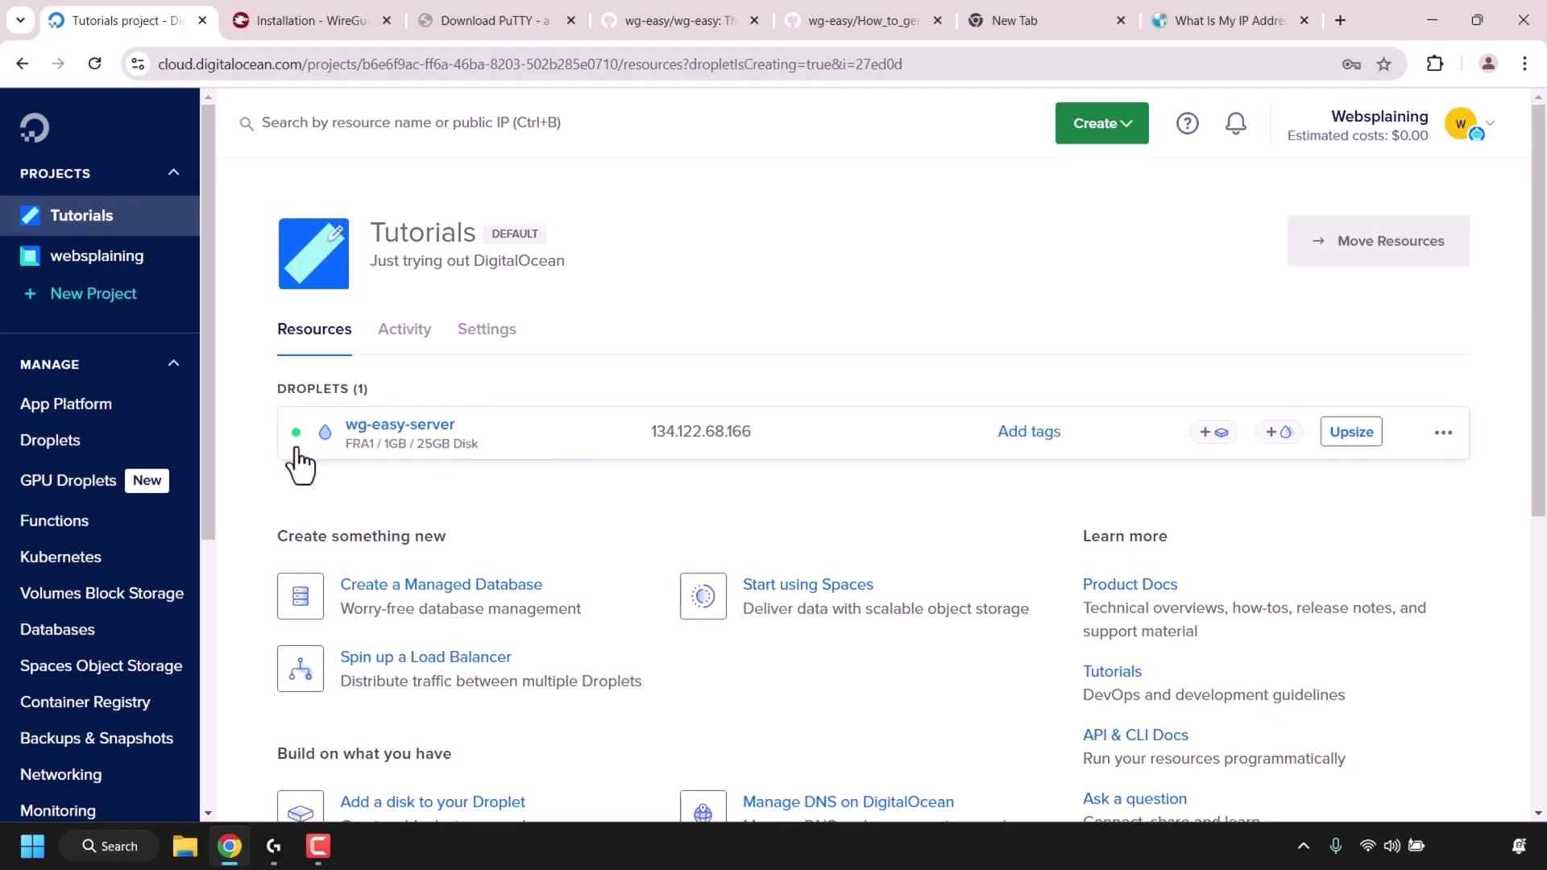
pyautogui.moveTo(295, 440)
pyautogui.click(337, 22)
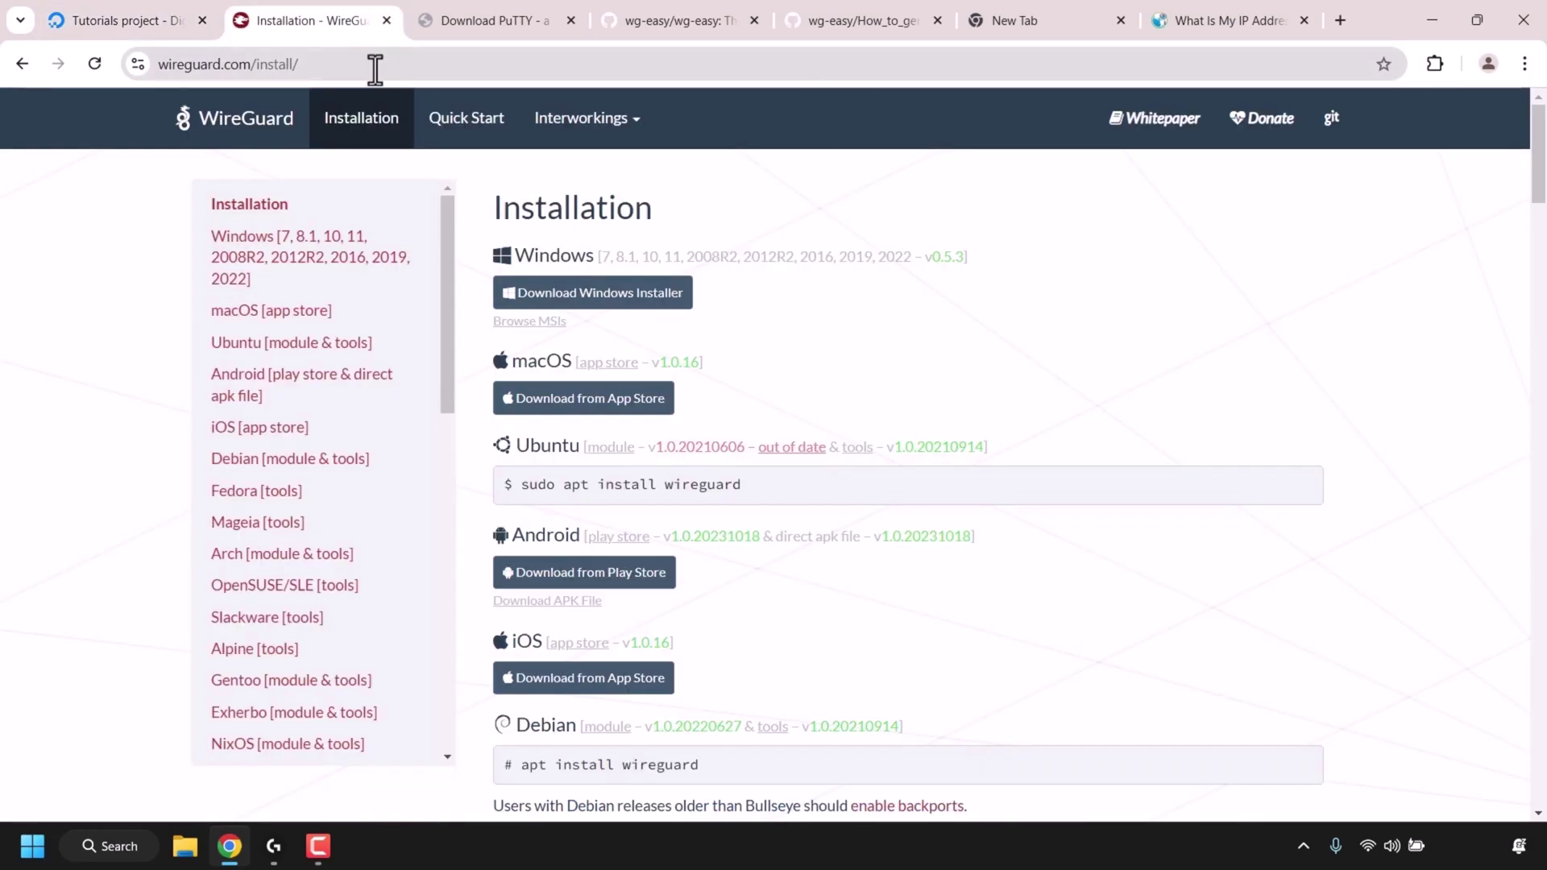
# - Download the WireGuard Windows installer and run wireguard-installer.exe from the downloads list
pyautogui.click(428, 64)
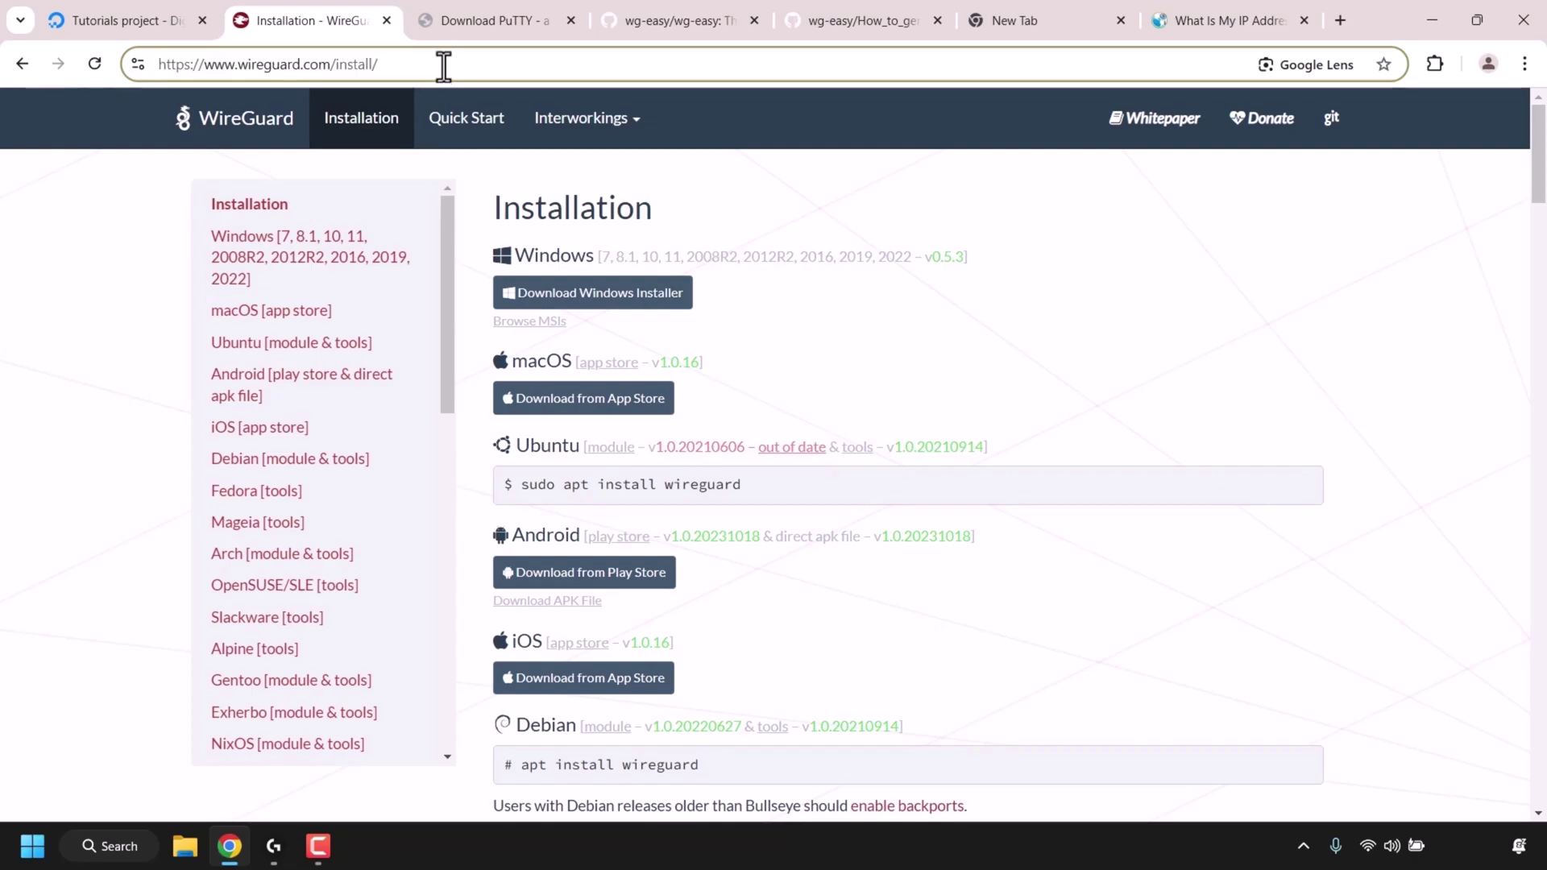
pyautogui.click(808, 326)
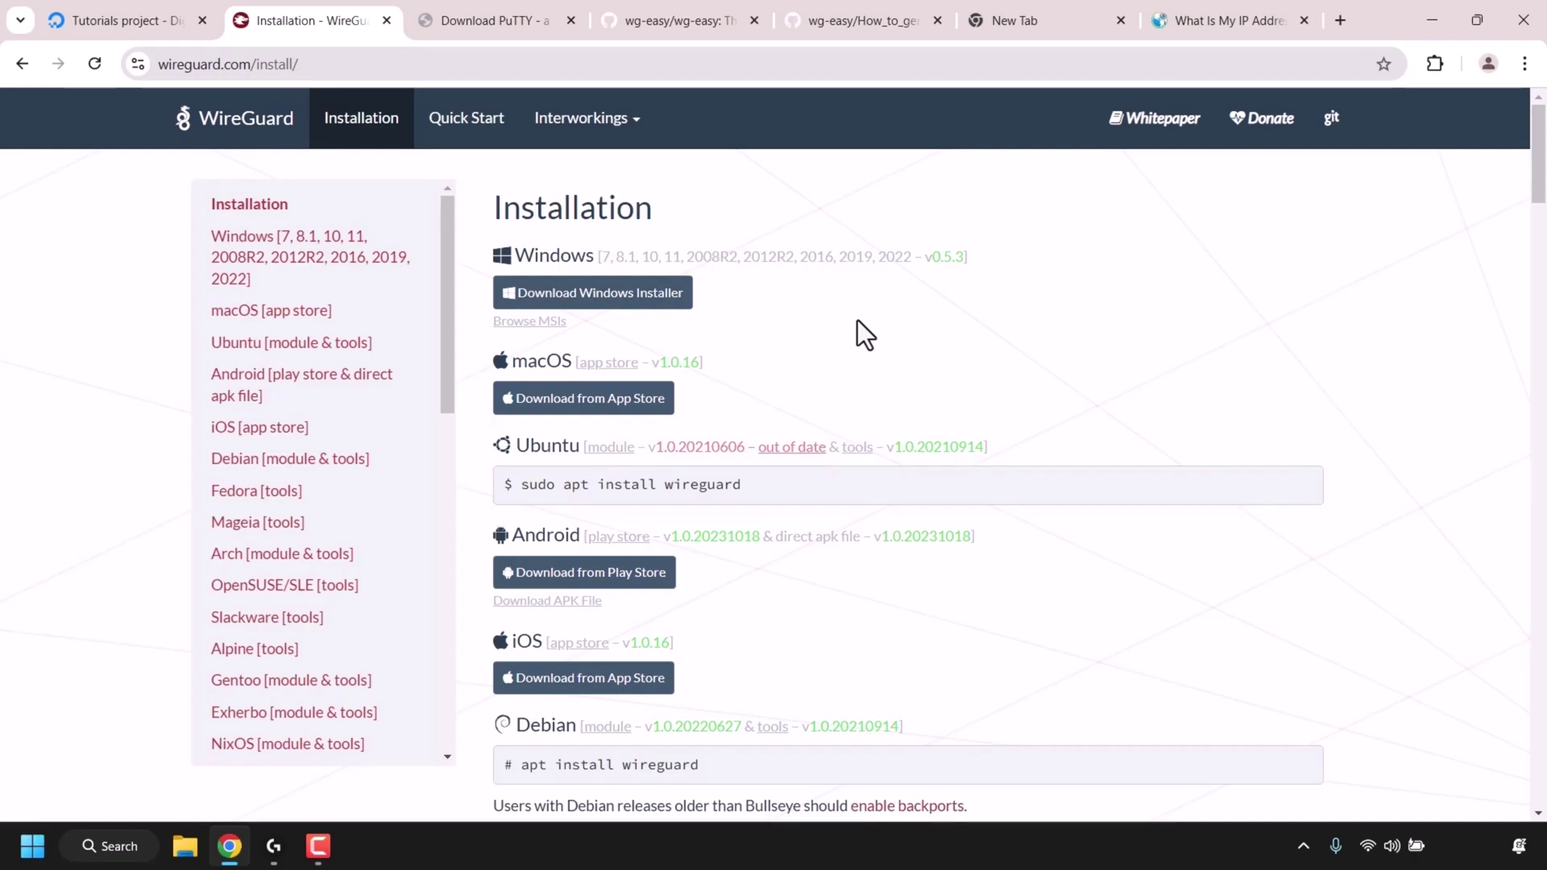
pyautogui.click(594, 298)
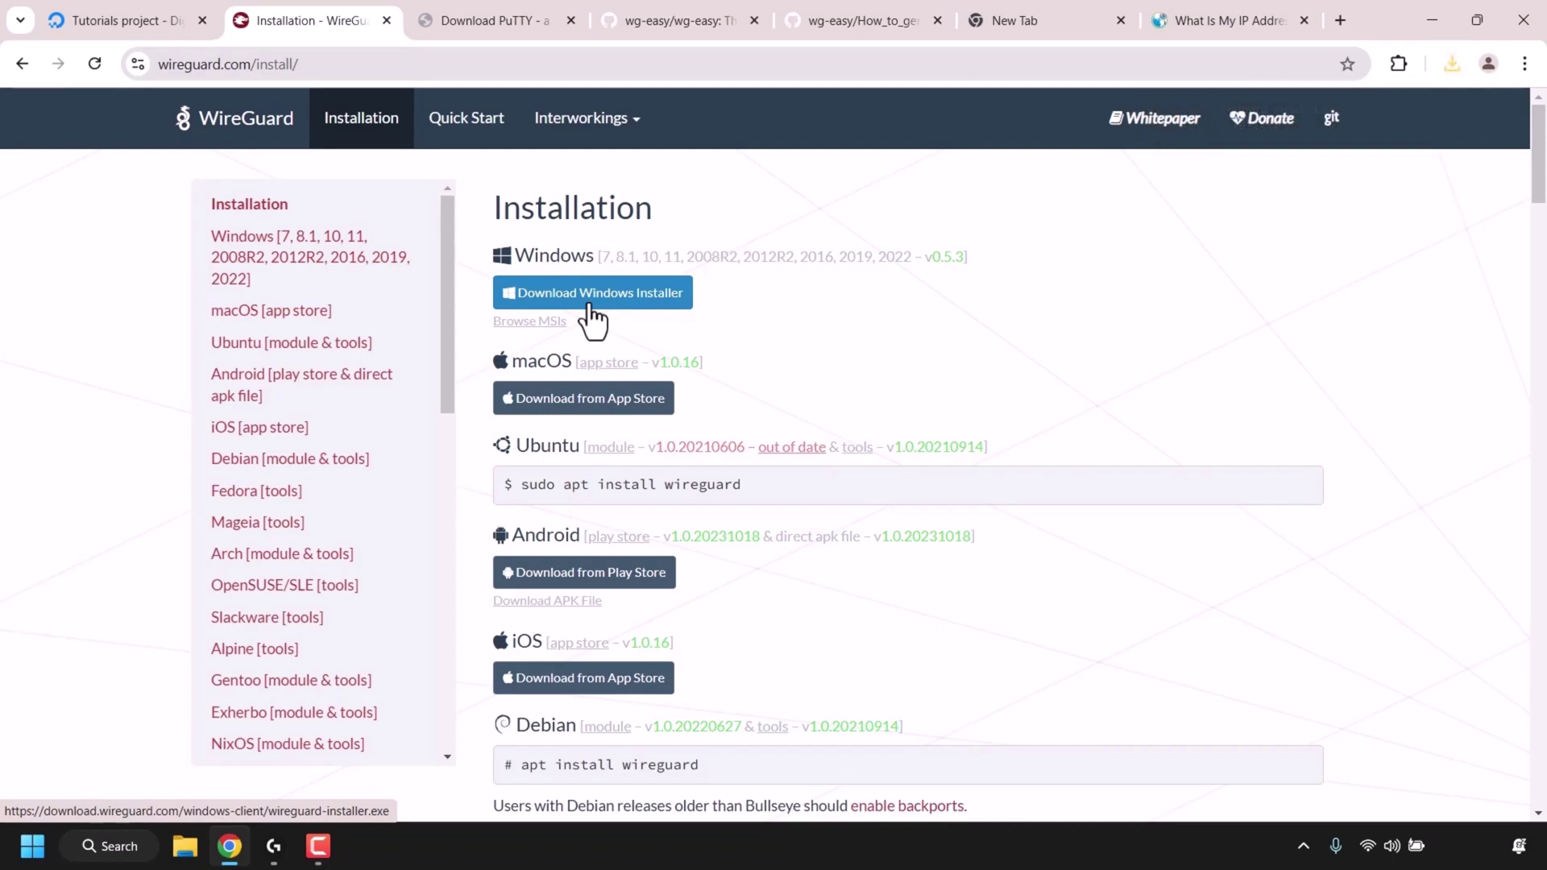
pyautogui.click(1449, 61)
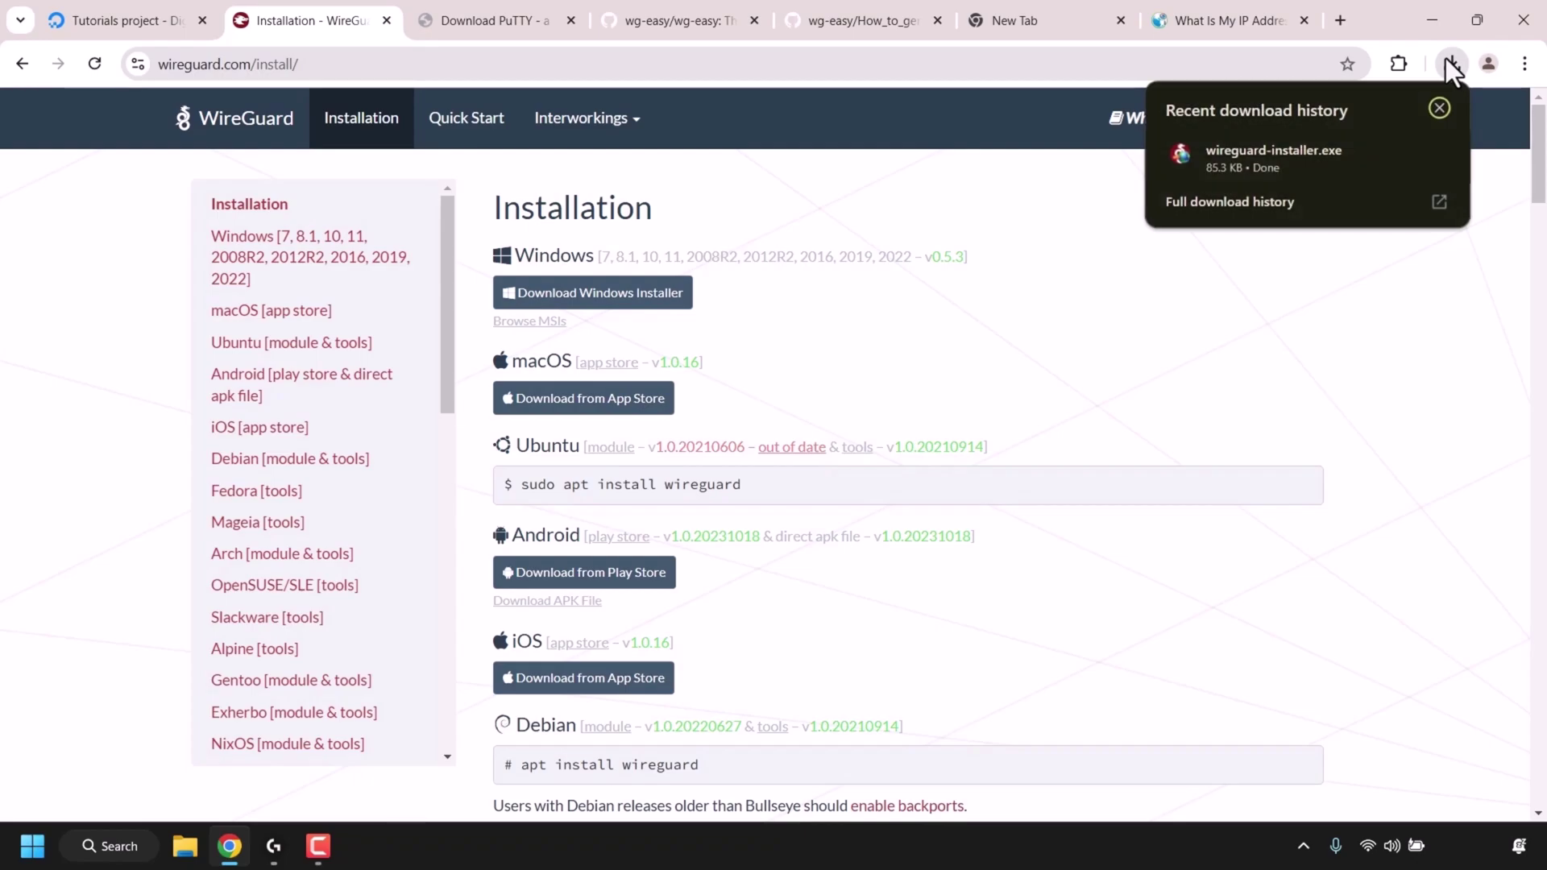
pyautogui.click(1325, 169)
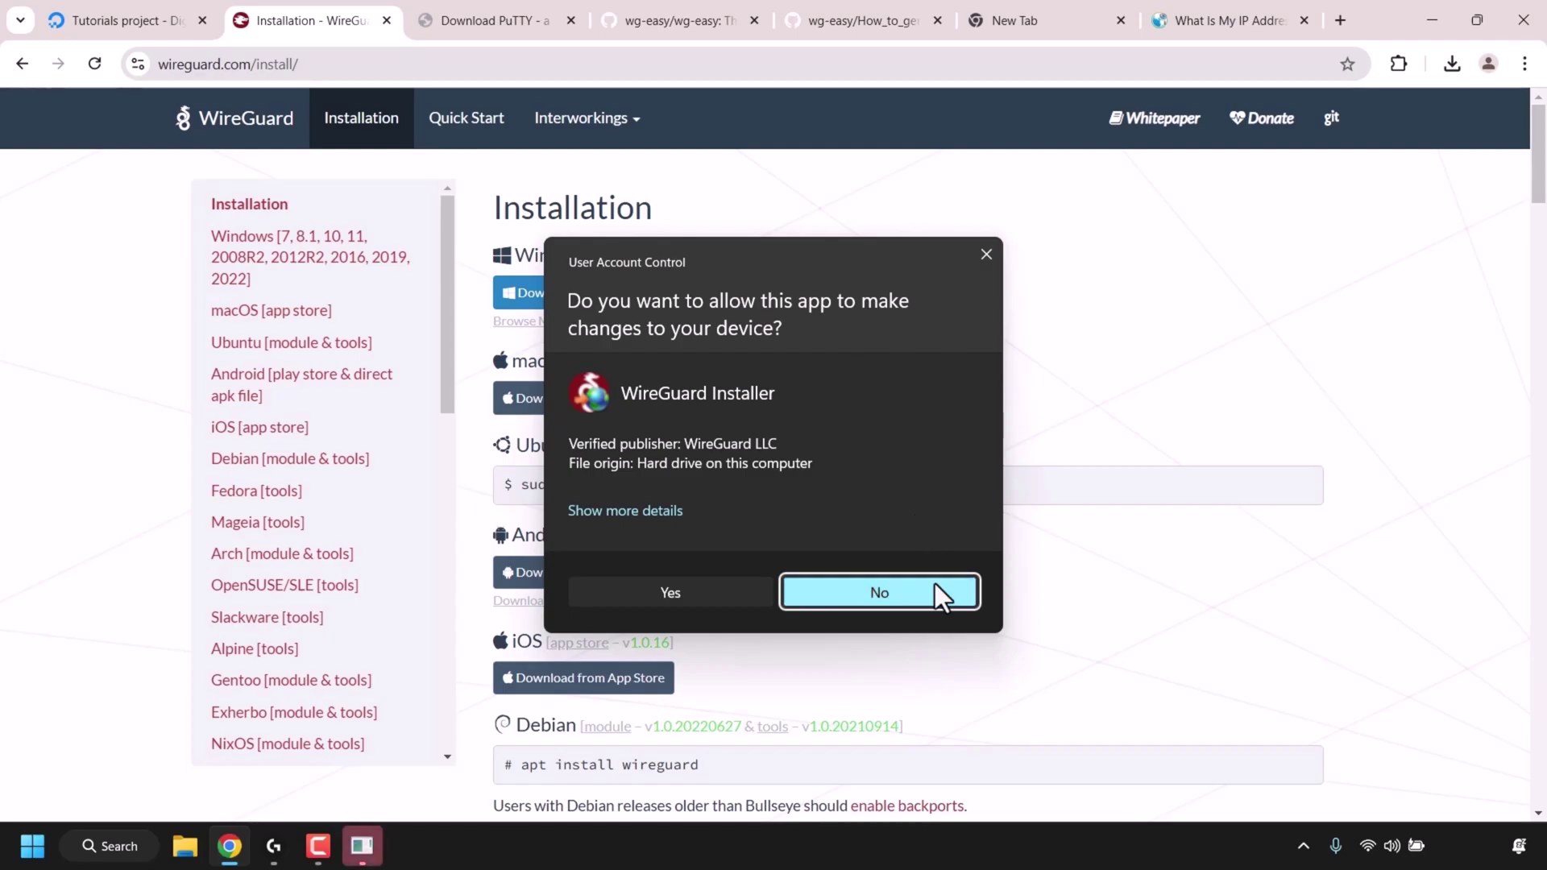
# - Approve the WireGuard installation in User Account Control, then centre and minimize its window
pyautogui.click(723, 597)
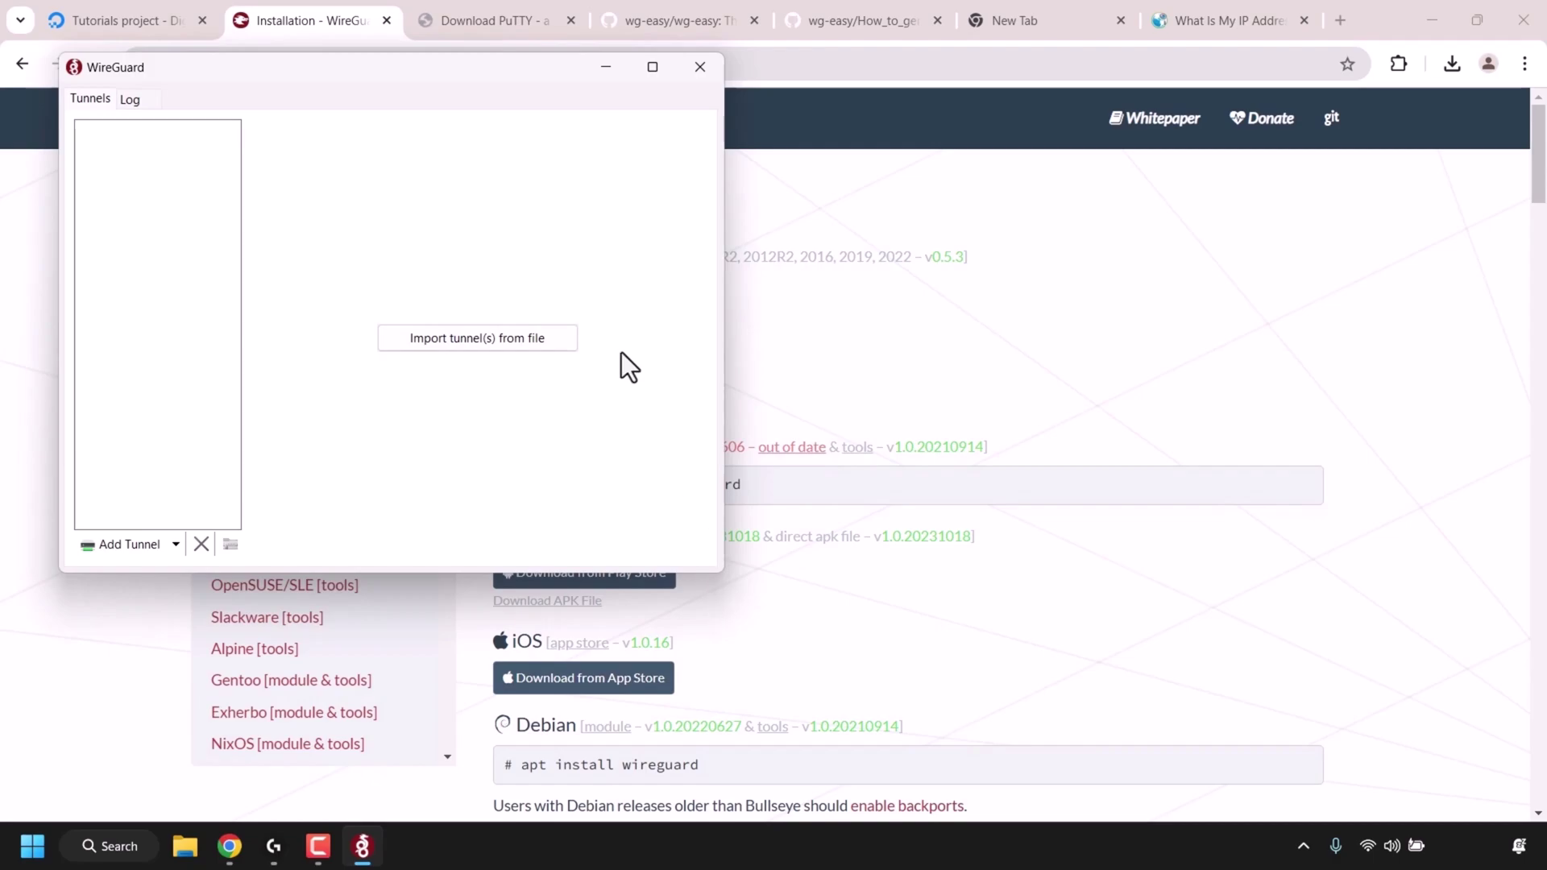
pyautogui.moveTo(448, 70); pyautogui.dragTo(891, 201)
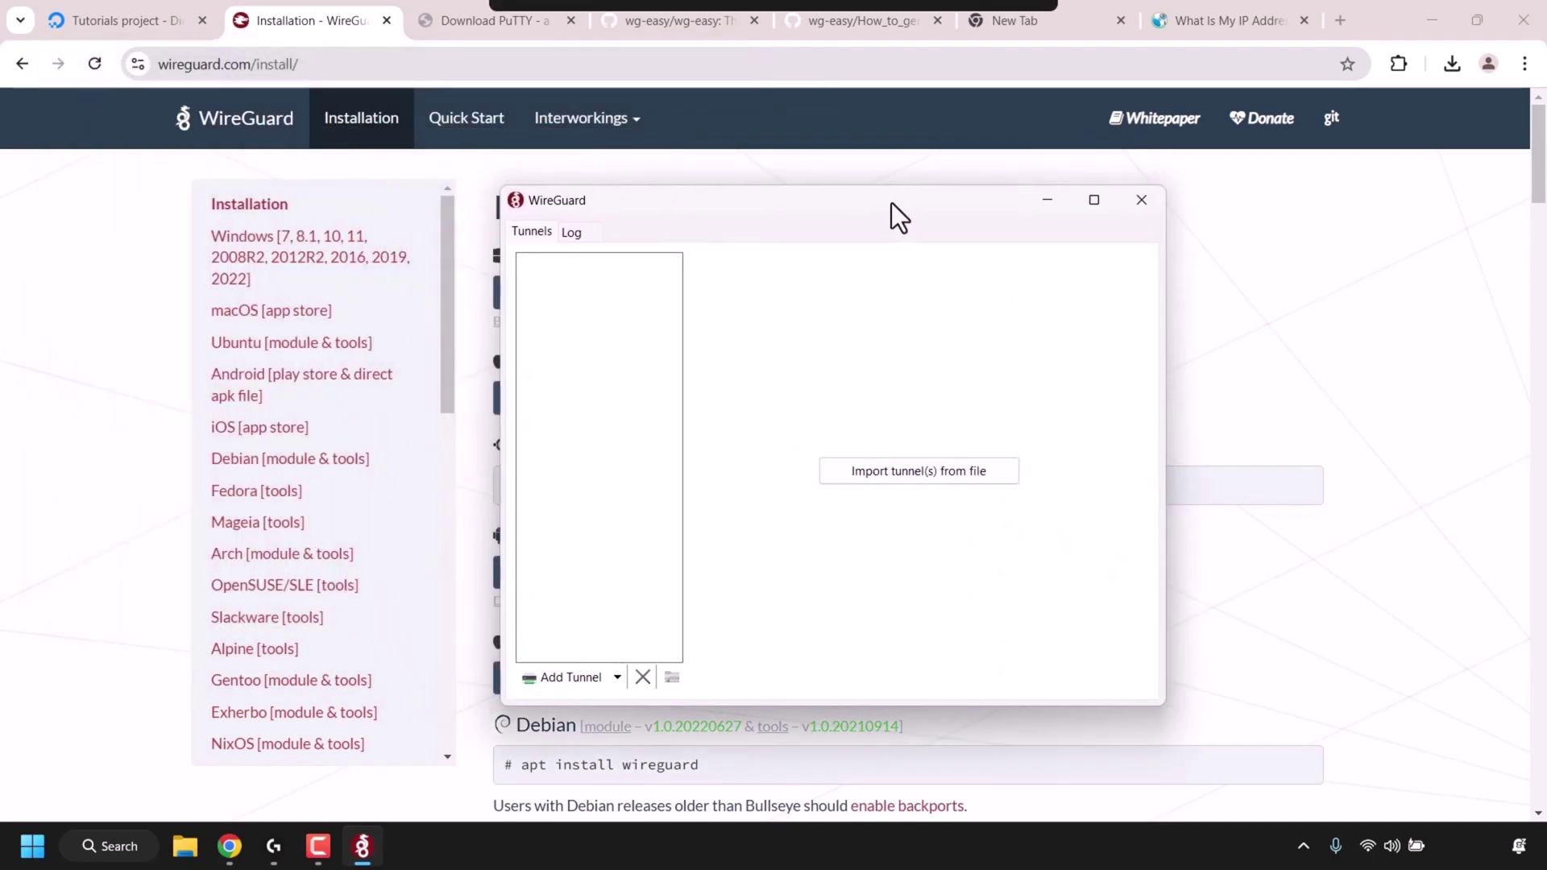
pyautogui.click(1056, 211)
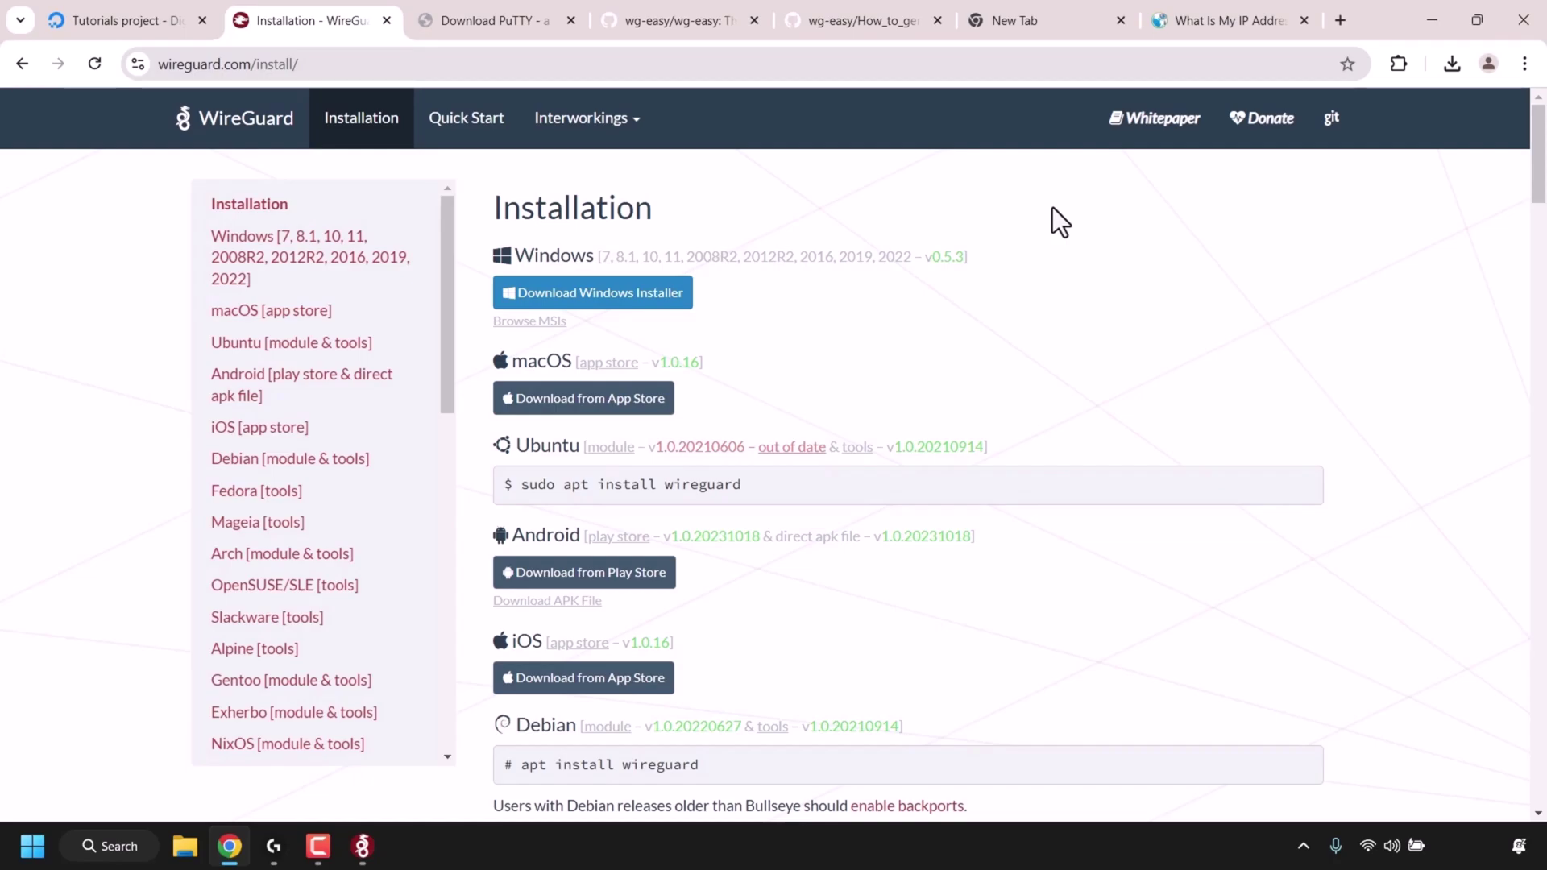
# - On putty.org, follow the Download PuTTY link to the release 0.81 page
pyautogui.click(472, 23)
pyautogui.click(346, 62)
pyautogui.click(389, 65)
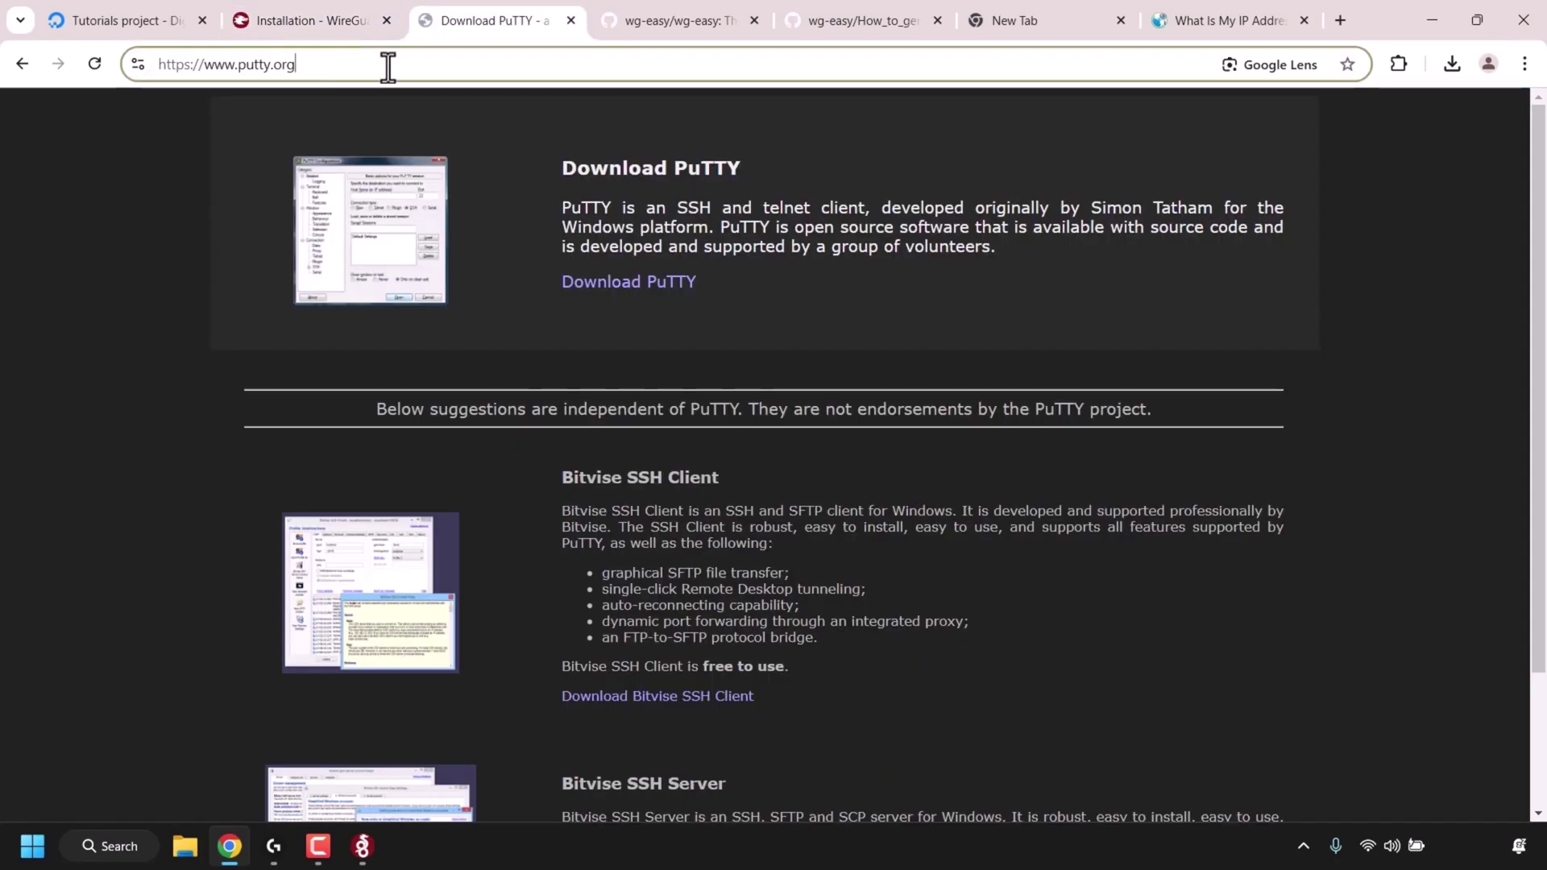
pyautogui.click(675, 283)
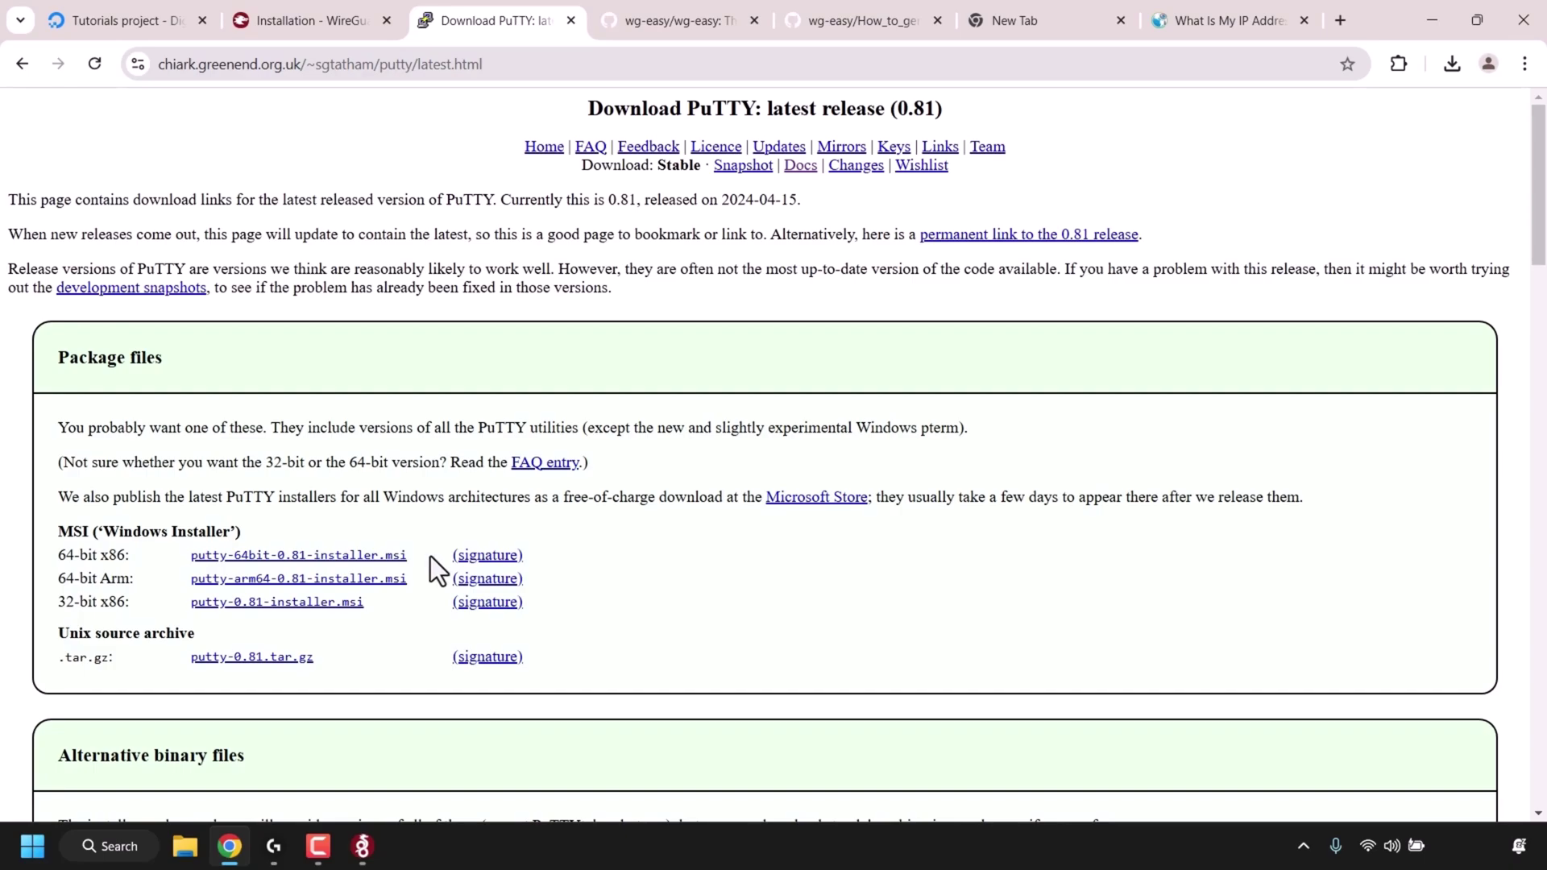
# - Copy the wg-easy-server IP 134.122.68.166 from the Tutorials project, then minimize Chrome
pyautogui.click(142, 27)
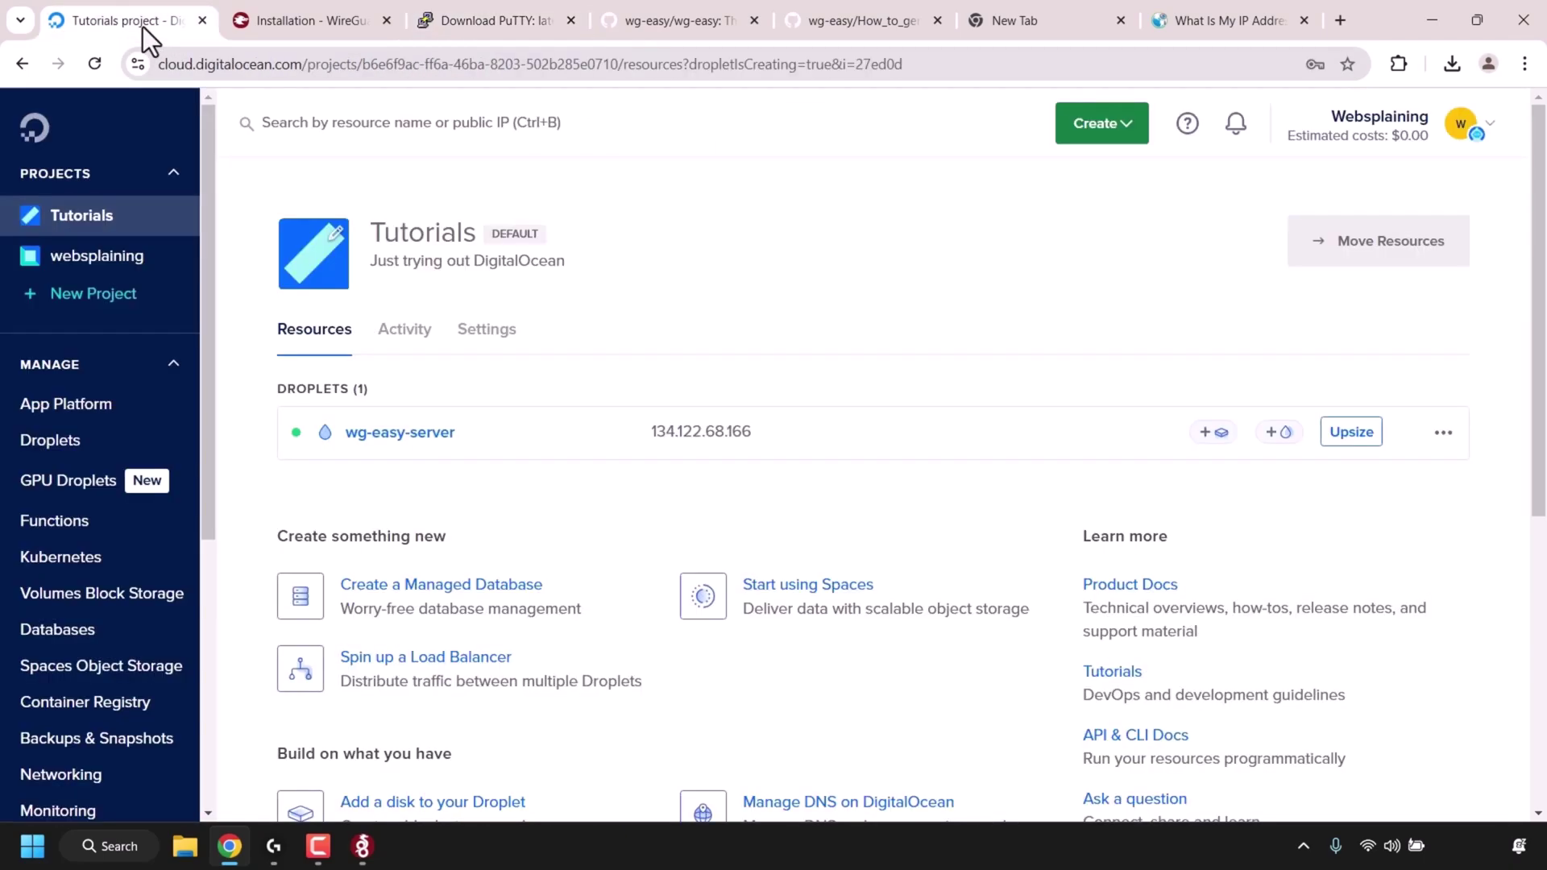
pyautogui.moveTo(778, 441)
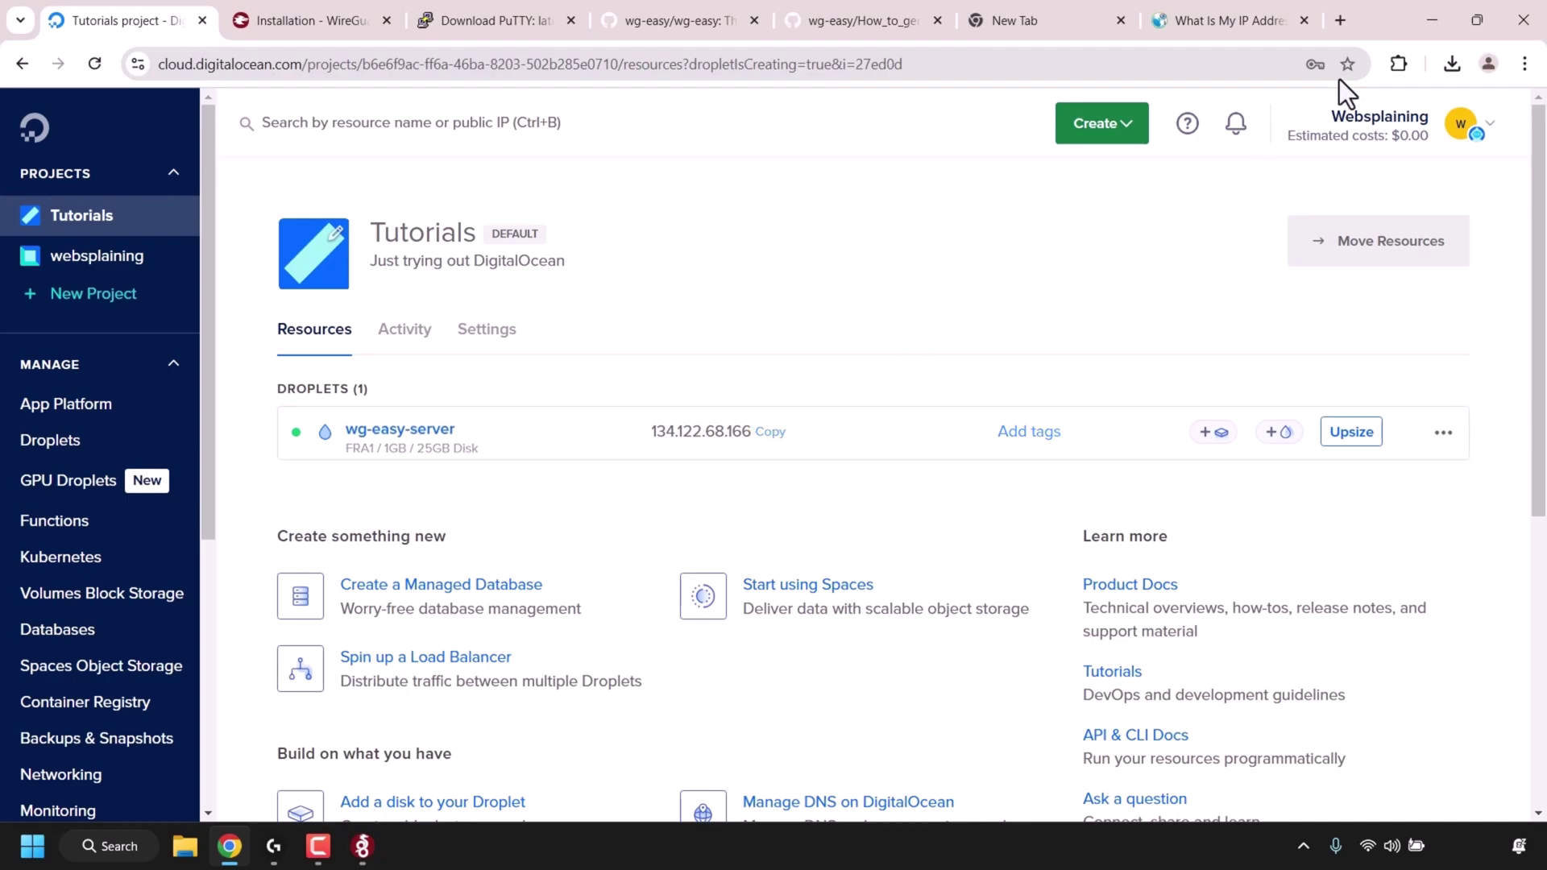
pyautogui.click(1431, 21)
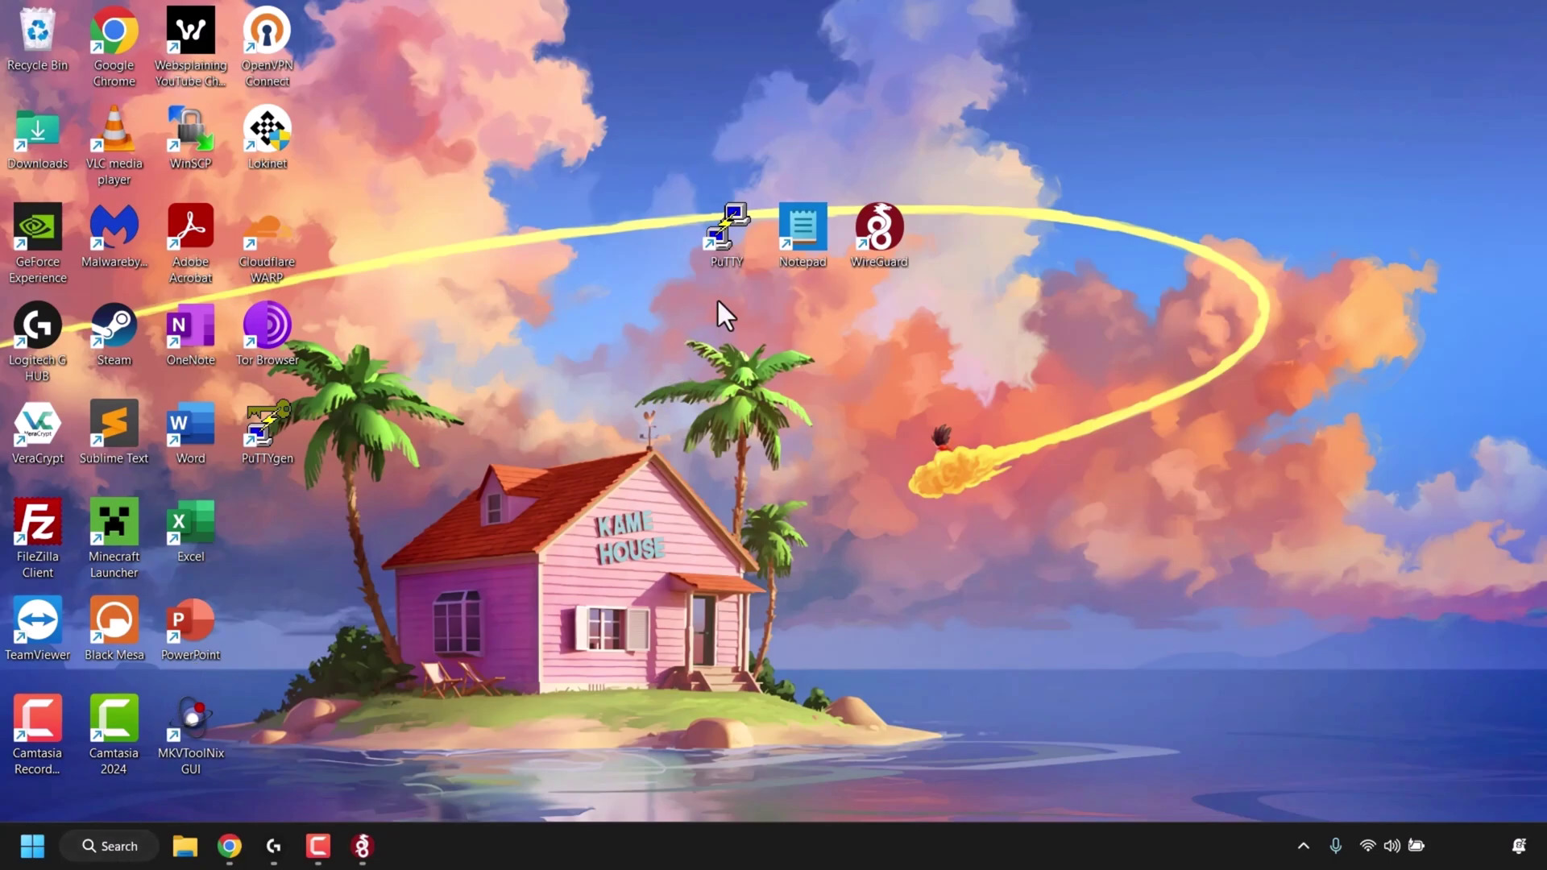
# - Launch PuTTY, paste 134.122.68.166 as the host name, and open the SSH connection
pyautogui.doubleClick(735, 242)
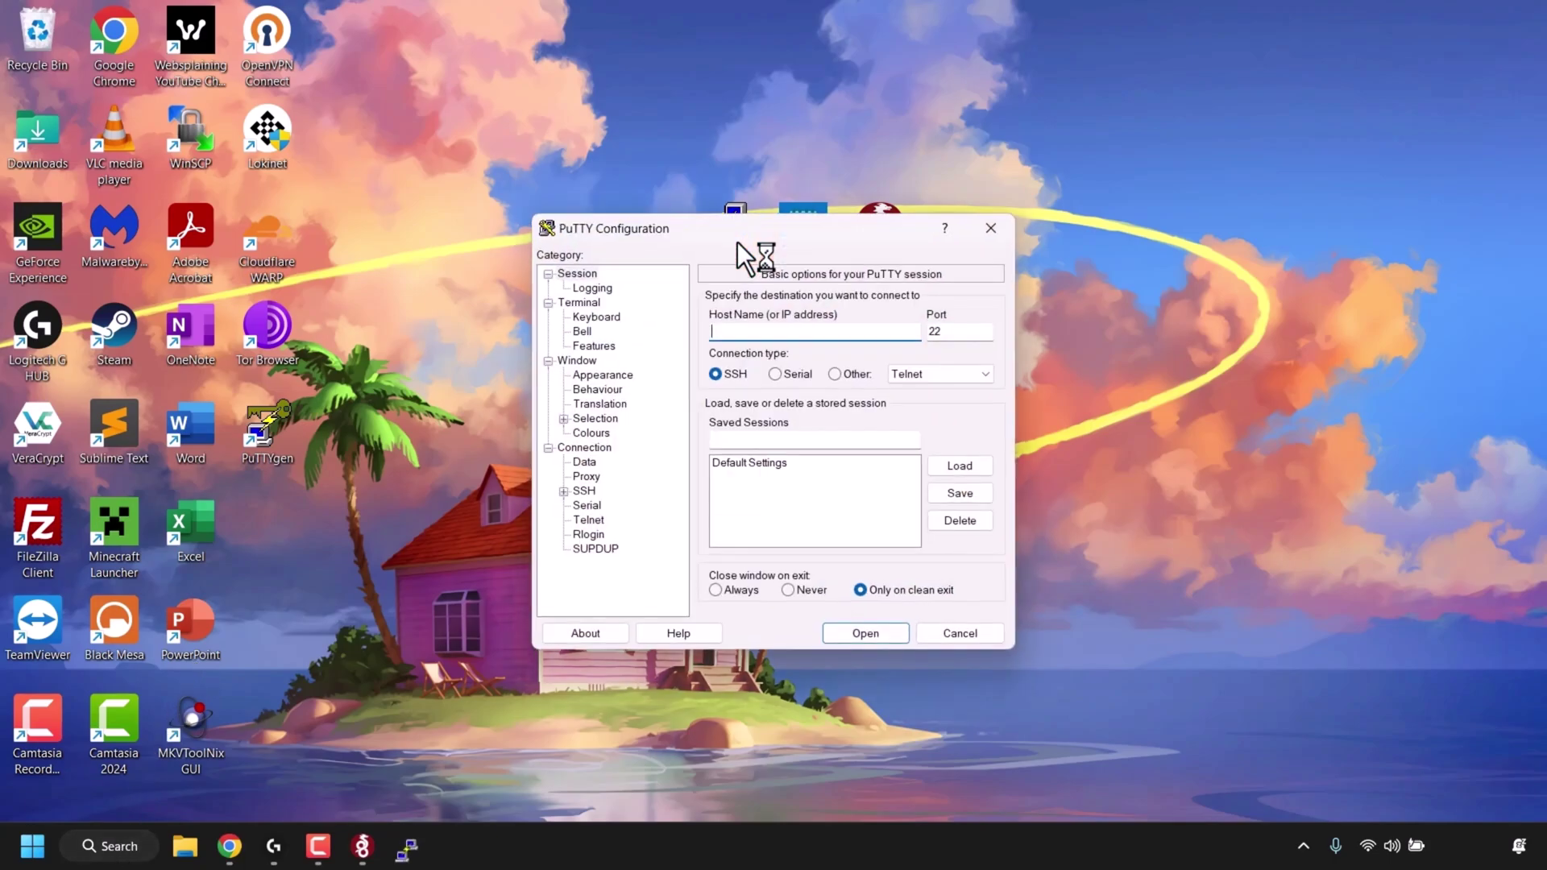
pyautogui.rightClick(786, 330)
pyautogui.click(836, 415)
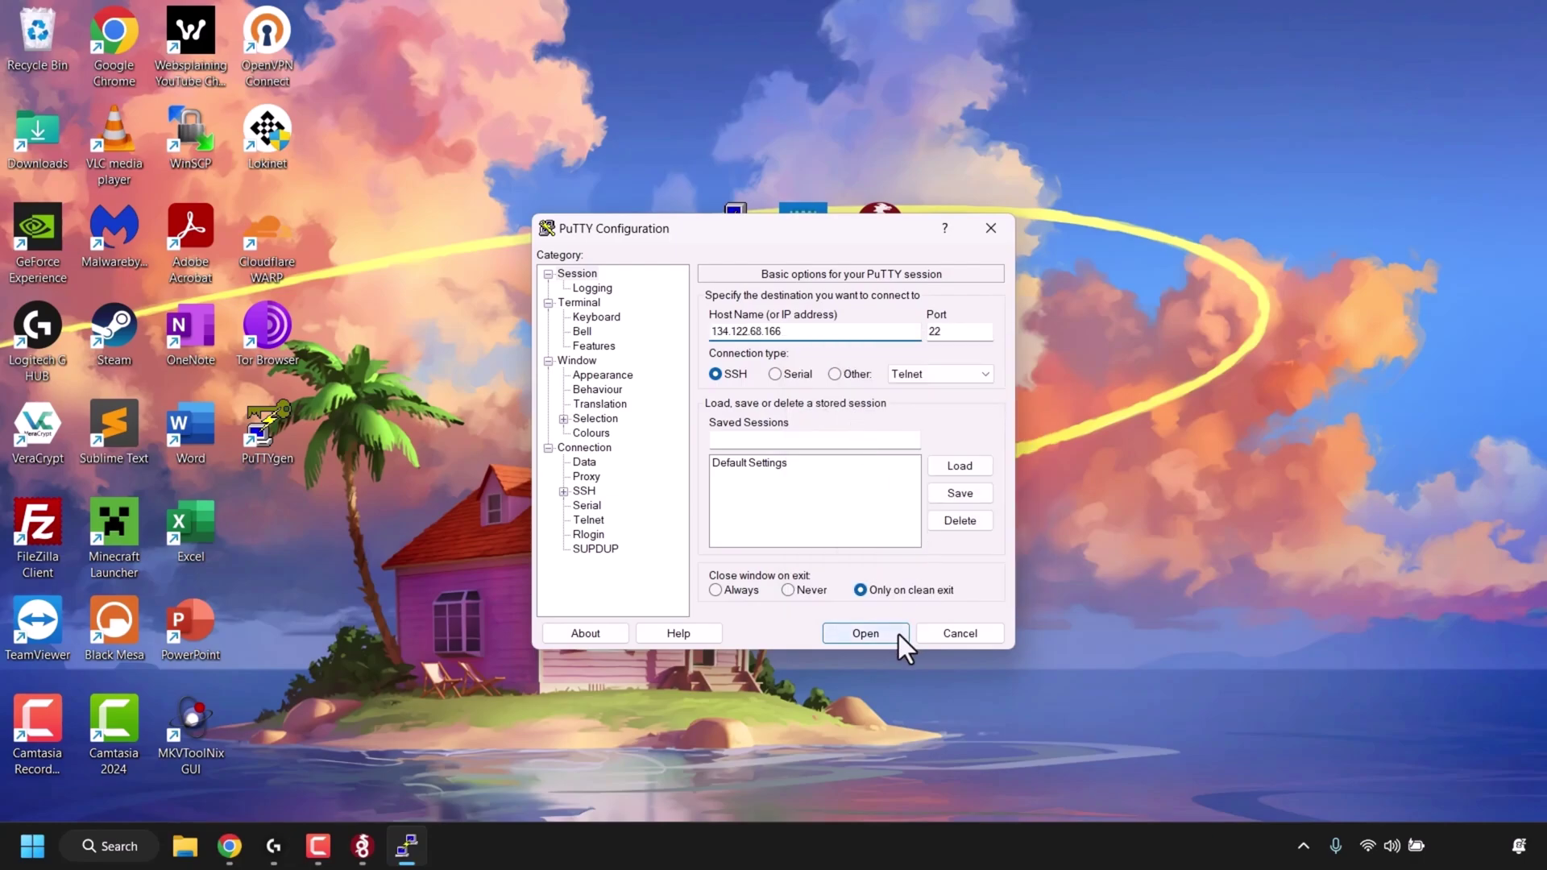
pyautogui.click(865, 633)
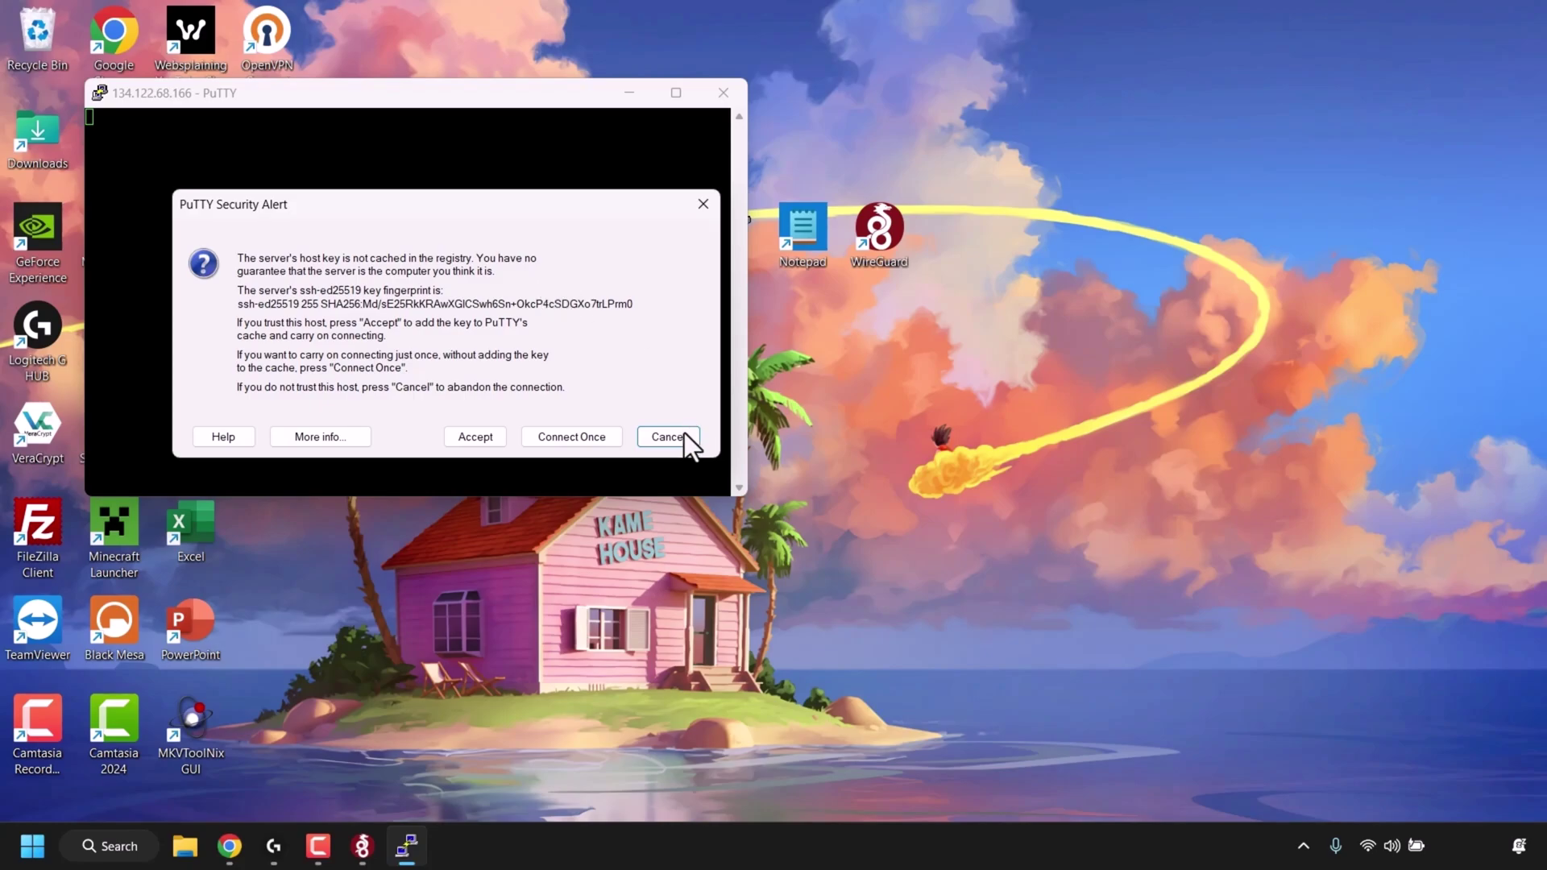
# - Accept the host key, maximize the terminal, and log in as root with the account password
pyautogui.click(495, 439)
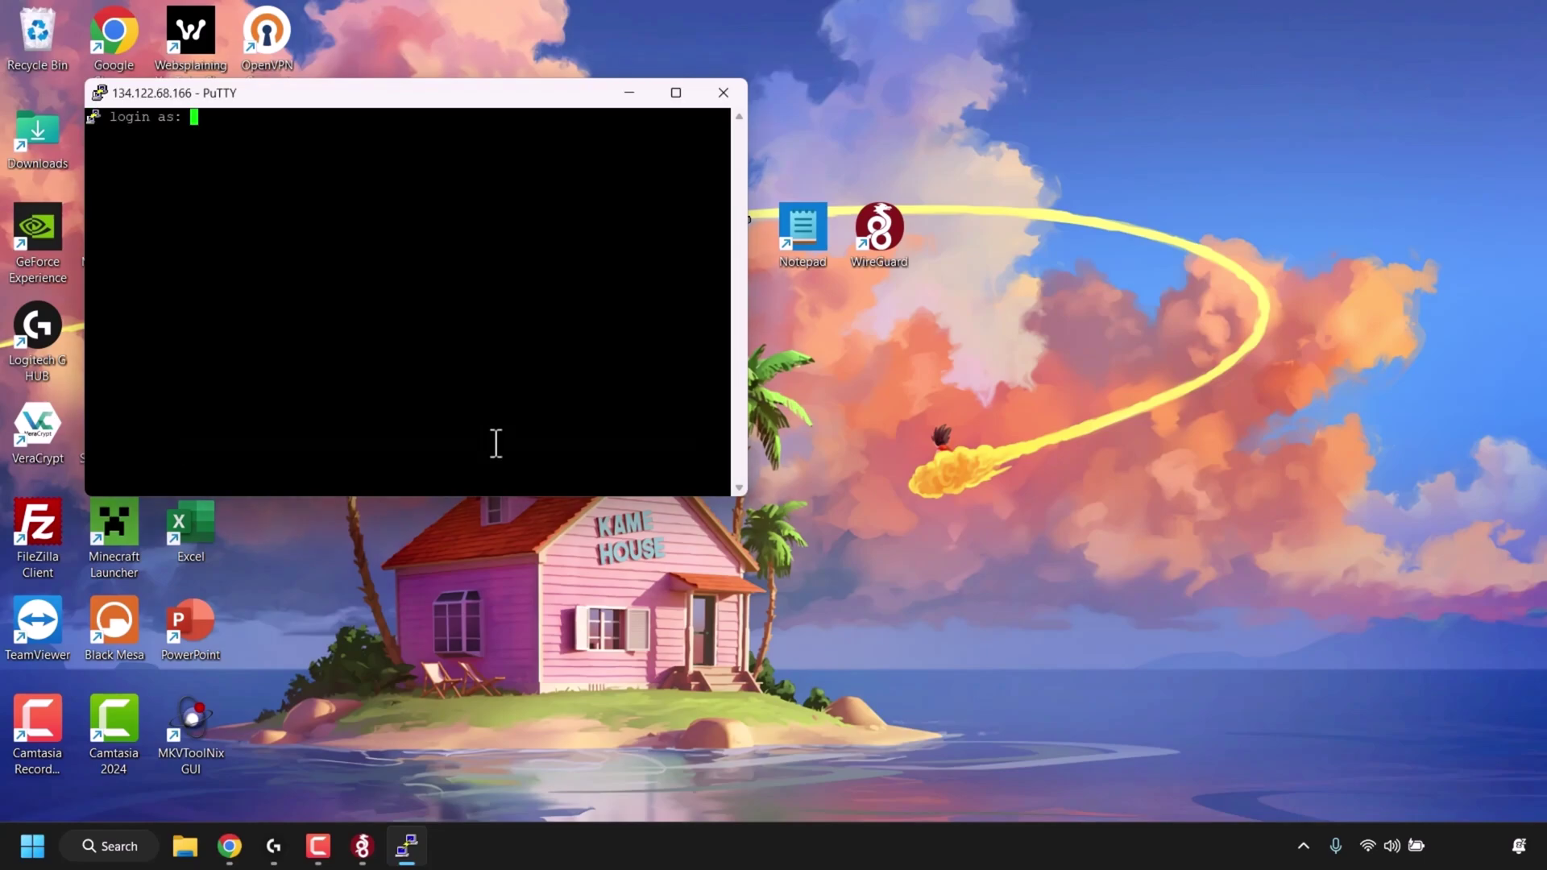
pyautogui.click(687, 96)
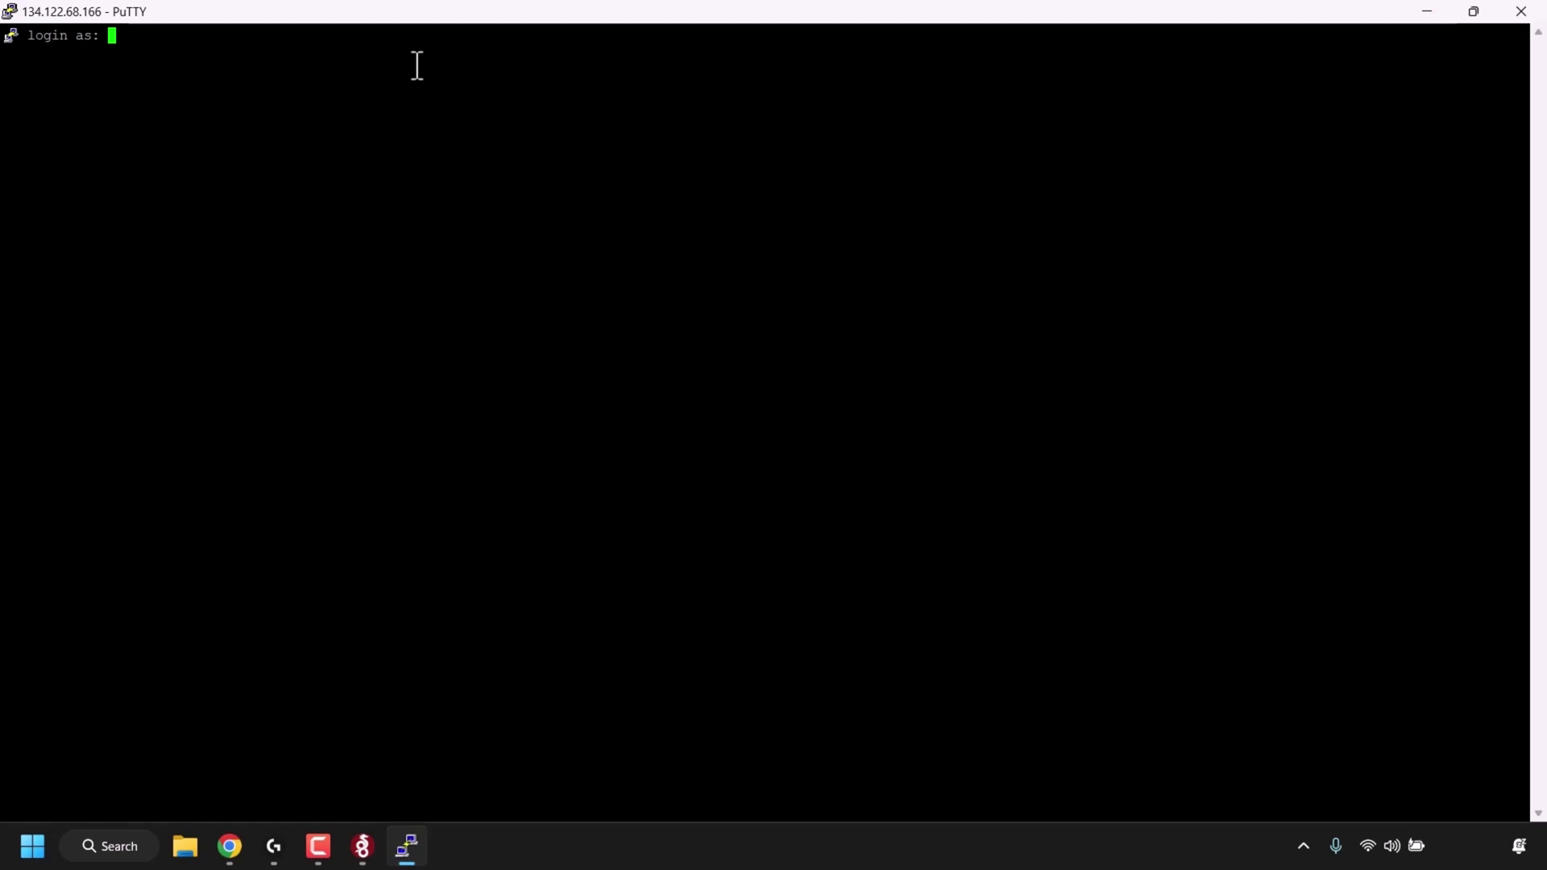
pyautogui.write('root')
pyautogui.press('Return')
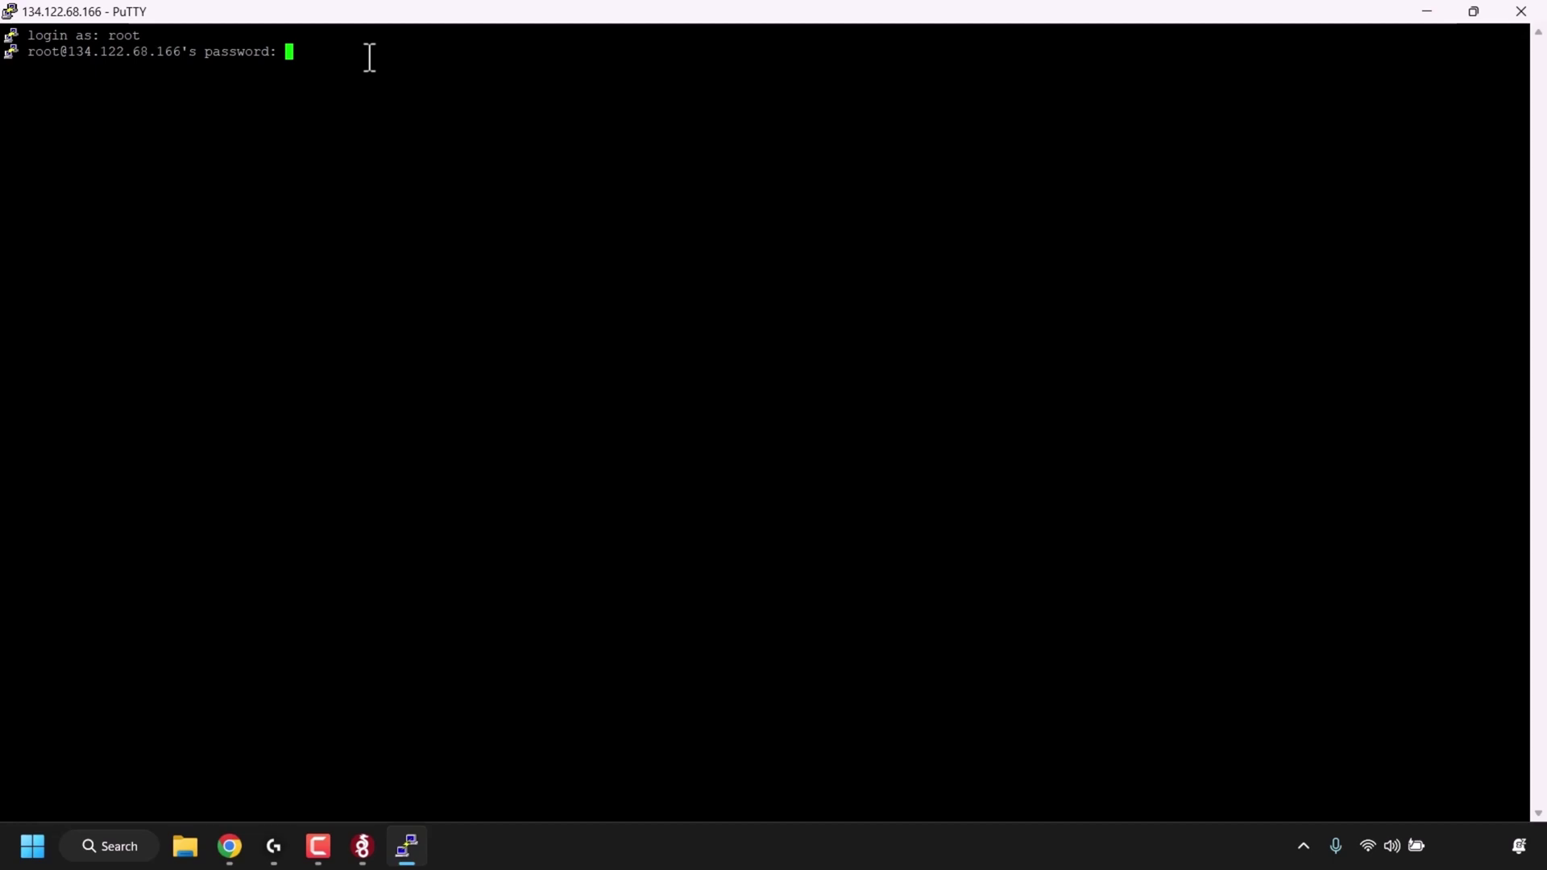
pyautogui.press('Return')
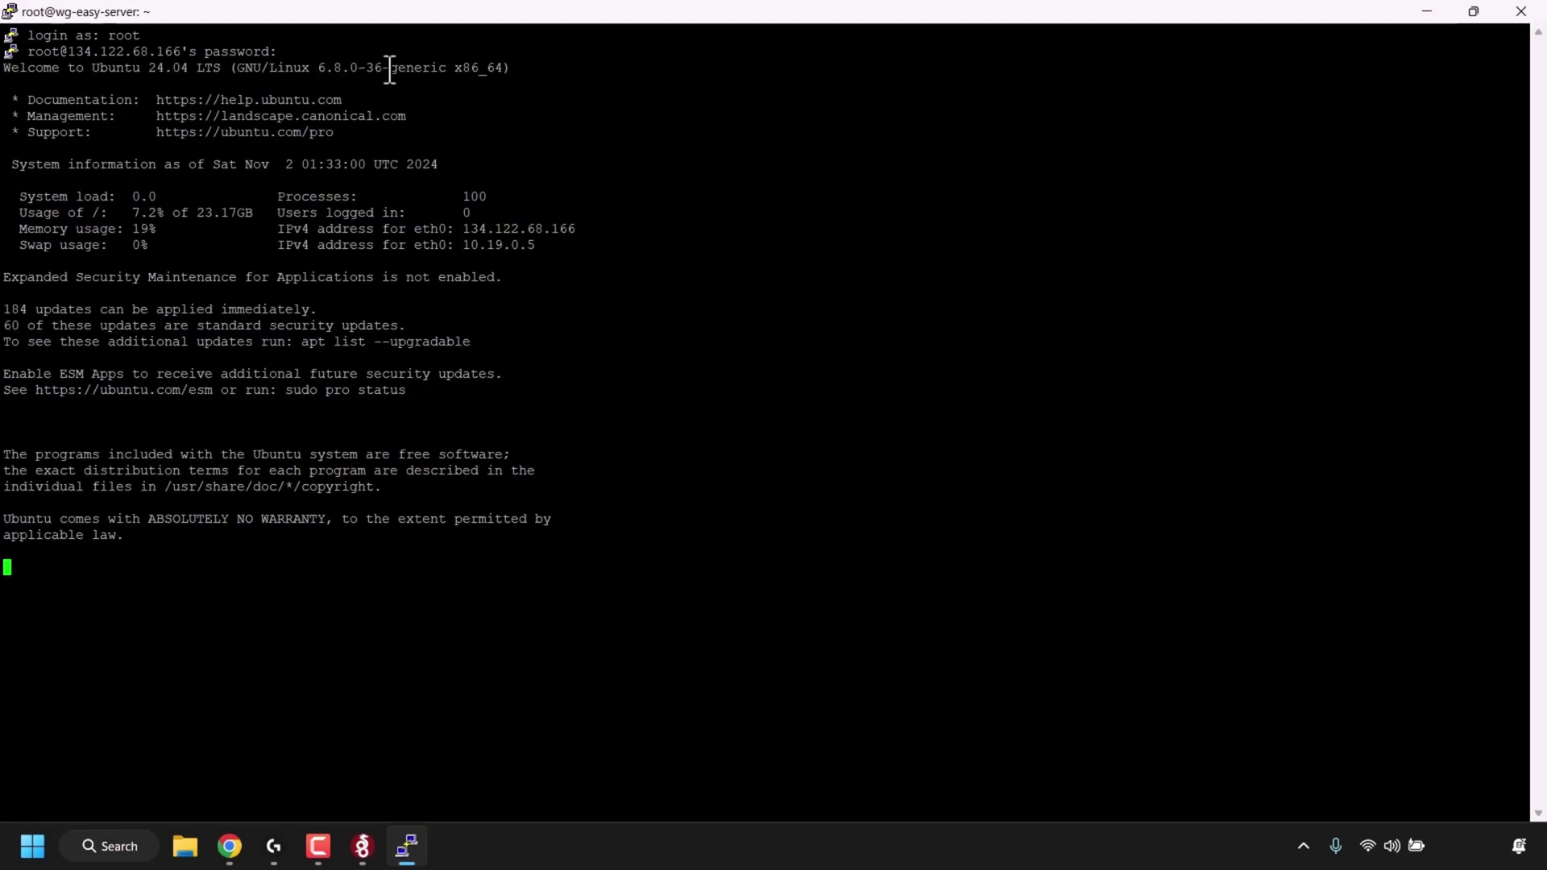
# - Copy the curl and sudo usermod Docker install commands from the wg-easy README's Installation section
pyautogui.click(229, 846)
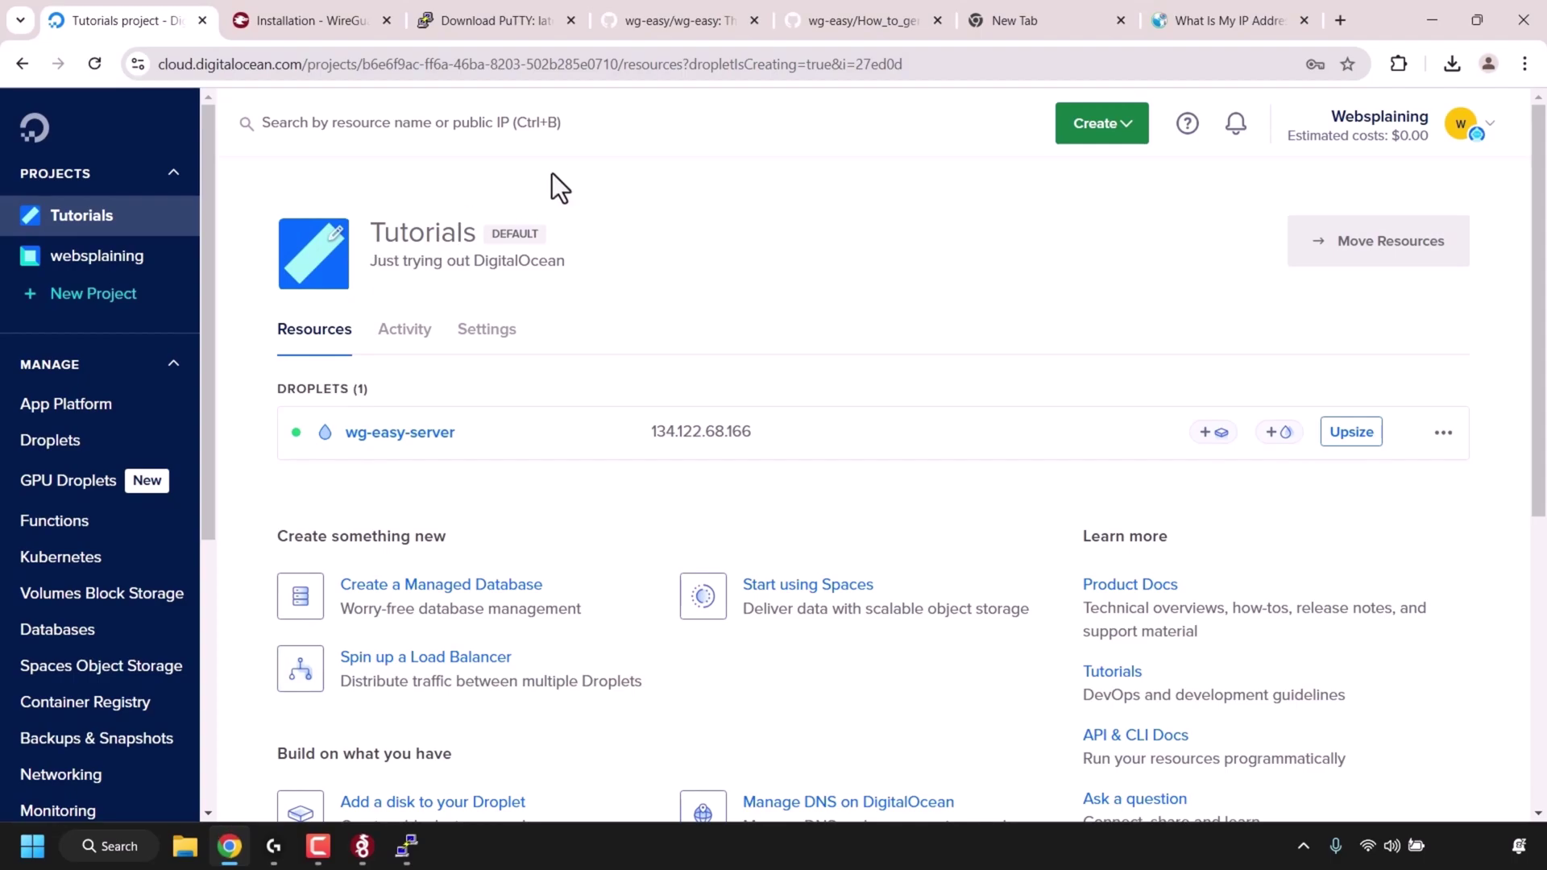
pyautogui.click(687, 27)
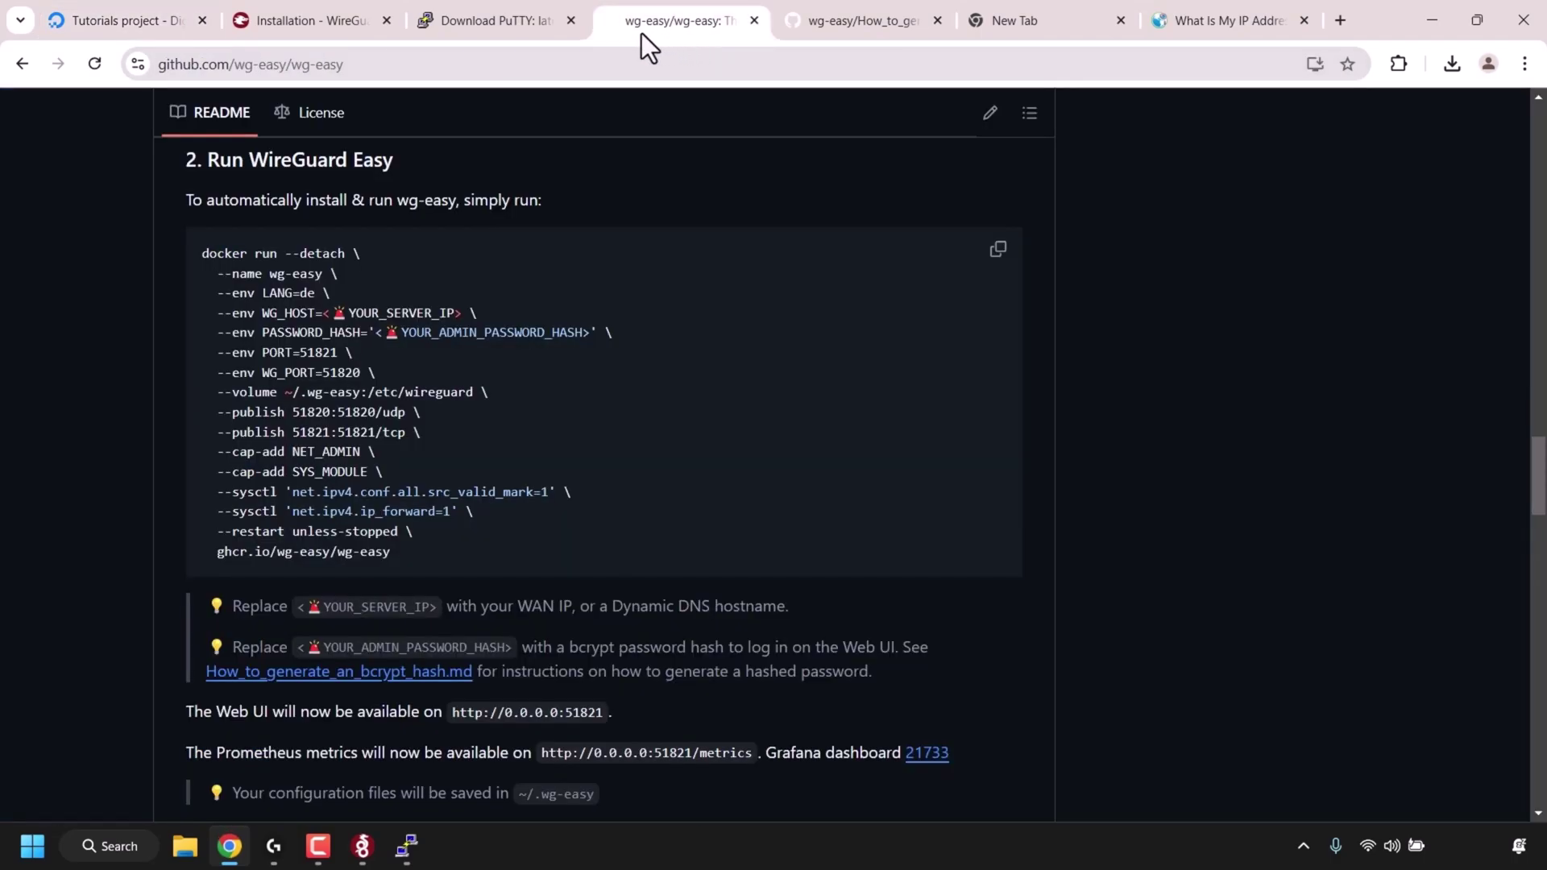
pyautogui.click(407, 64)
pyautogui.click(440, 65)
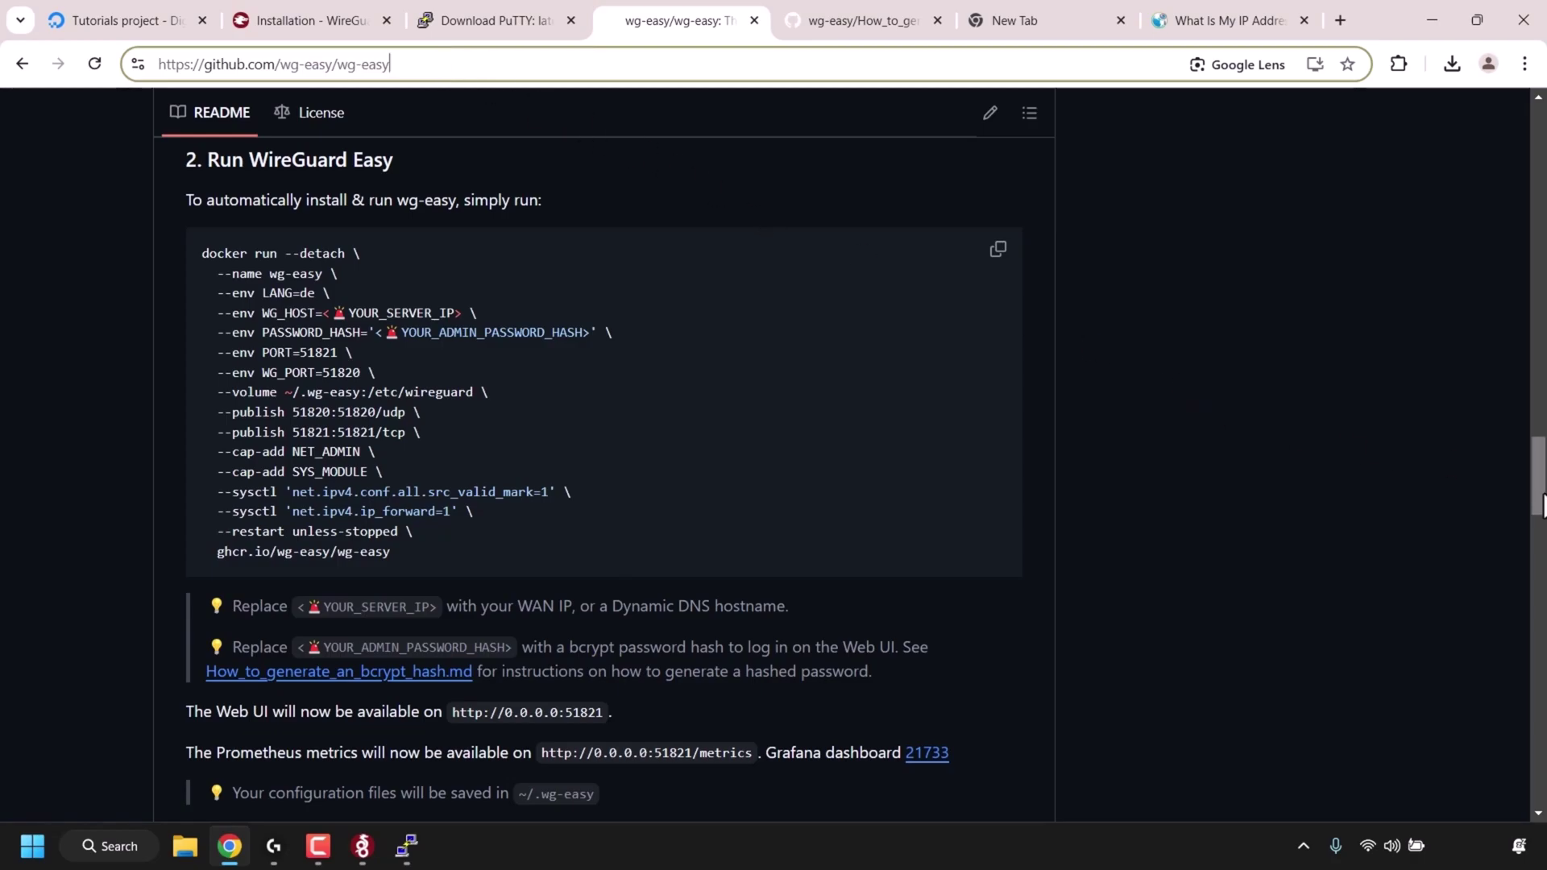
pyautogui.moveTo(1539, 477); pyautogui.dragTo(1539, 444)
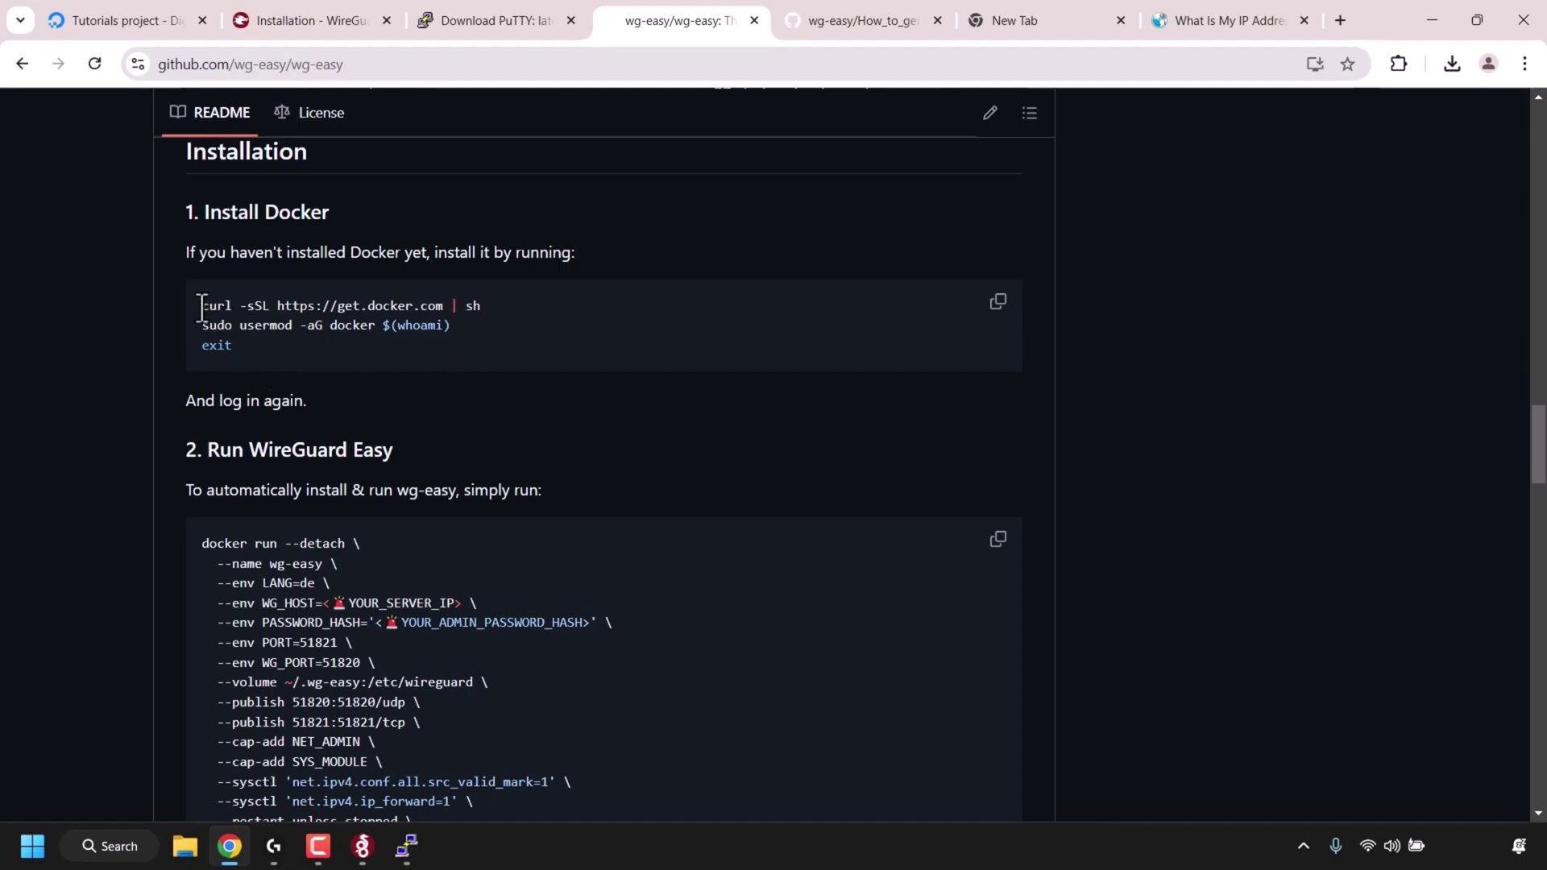
pyautogui.moveTo(202, 308); pyautogui.dragTo(449, 326)
pyautogui.hotkey('ctrl', 'c')
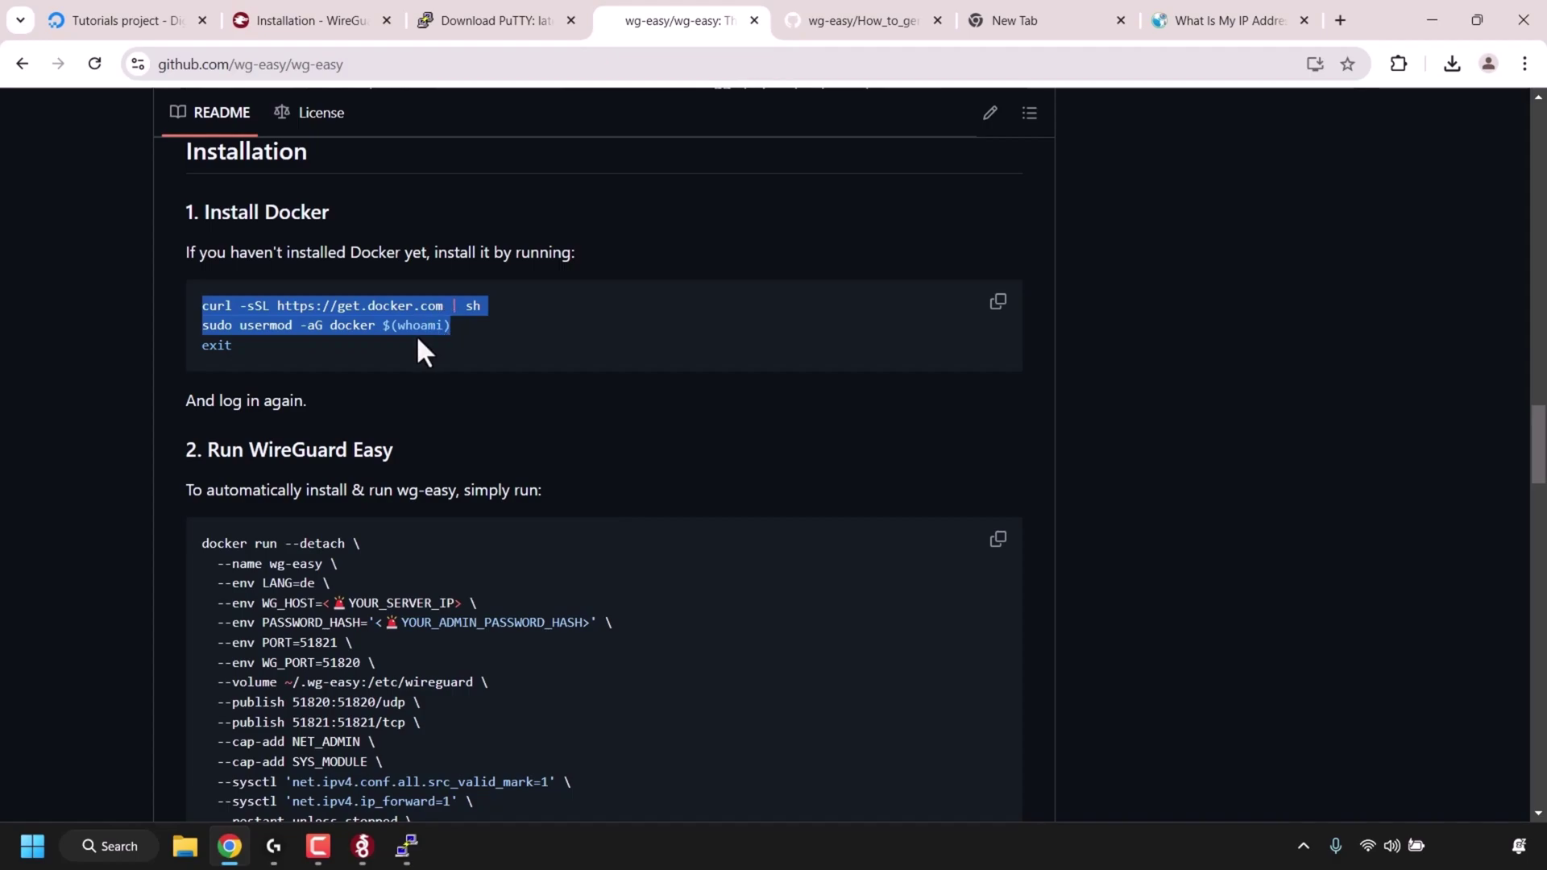
pyautogui.rightClick(432, 318)
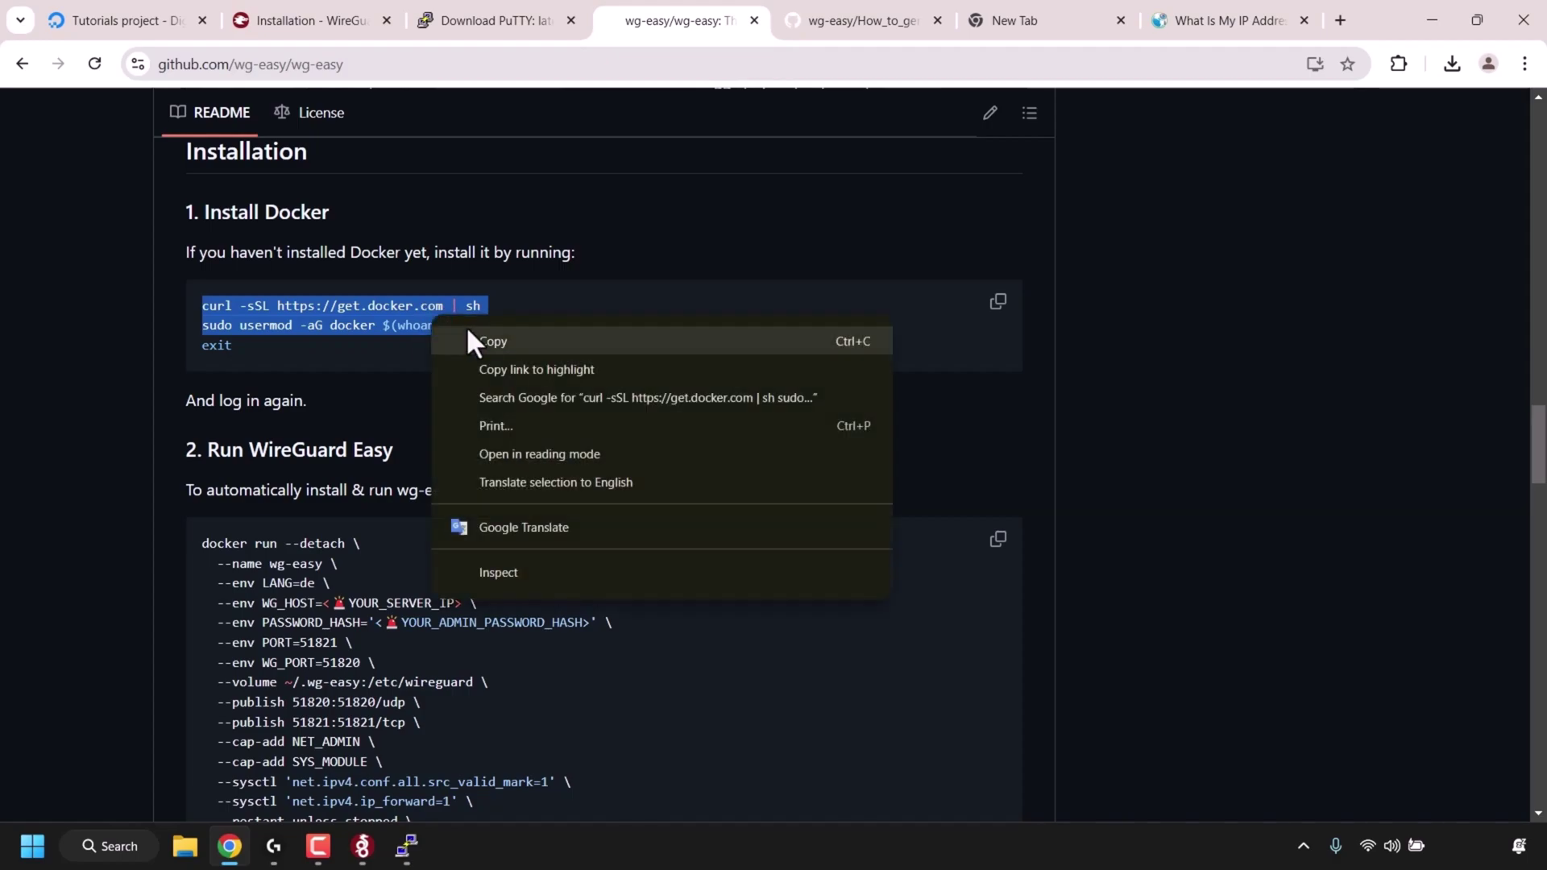
pyautogui.click(518, 341)
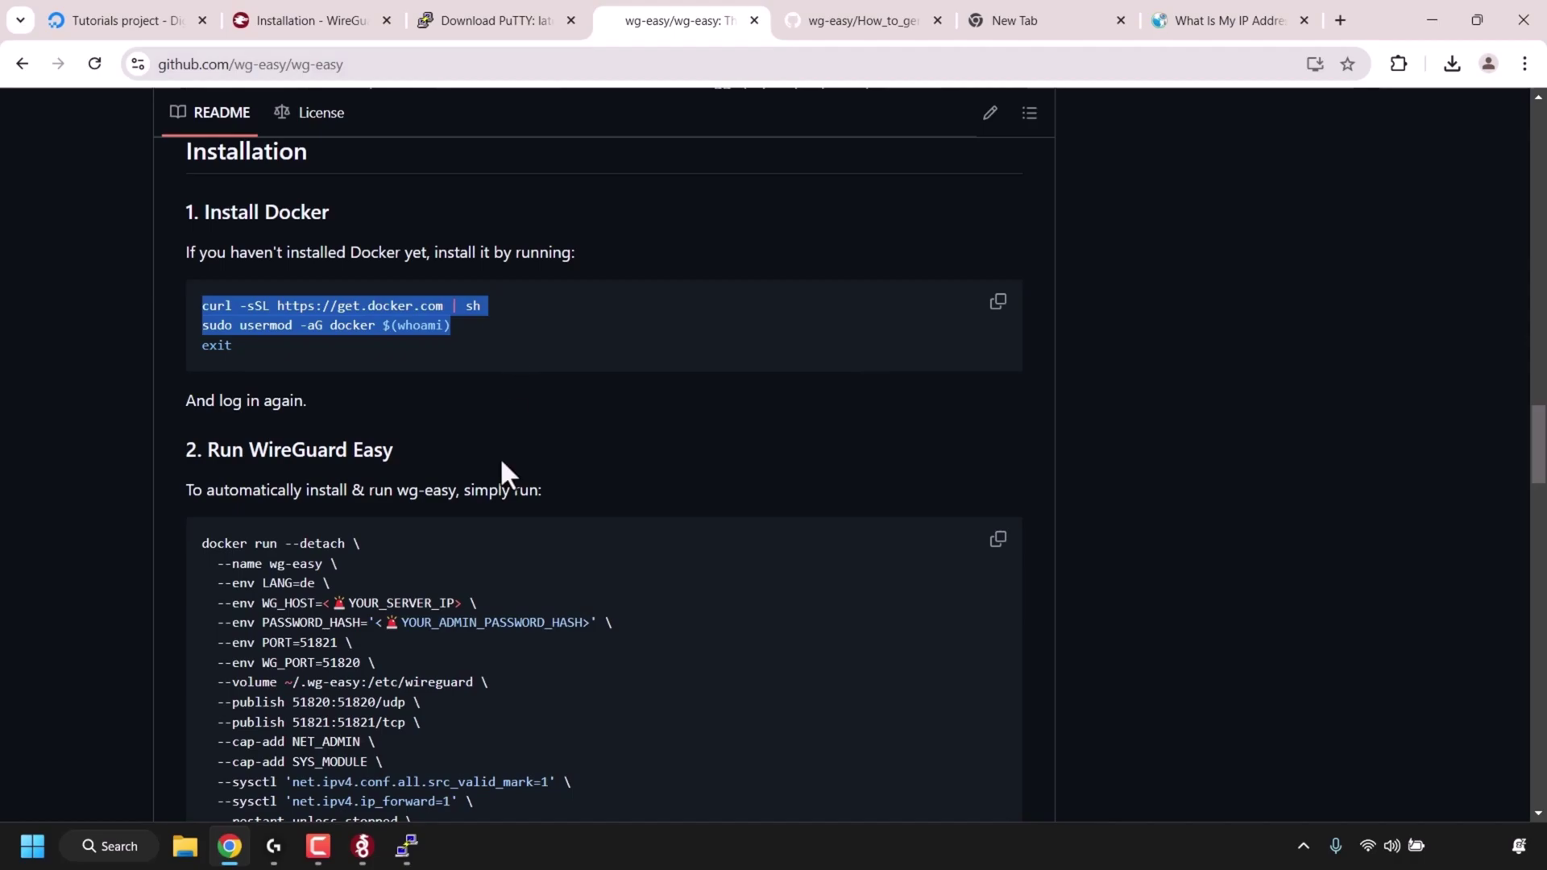
pyautogui.hotkey('alt', 'Tab')
# - Paste and run the Docker install commands at the root prompt to install Docker Engine 27.3.1
pyautogui.rightClick(427, 576)
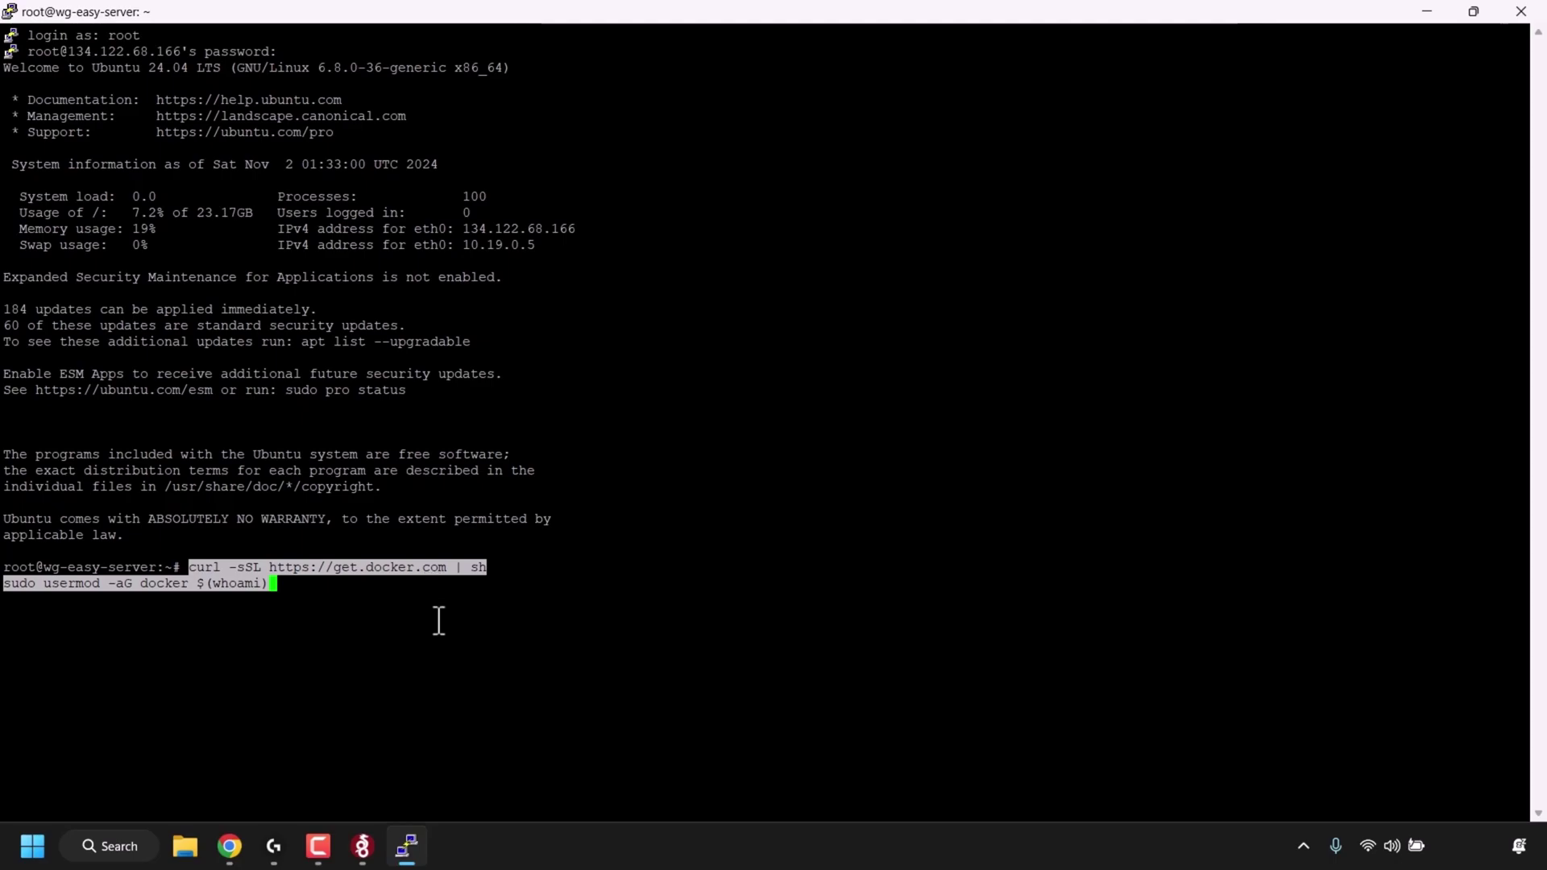
pyautogui.press('Return')
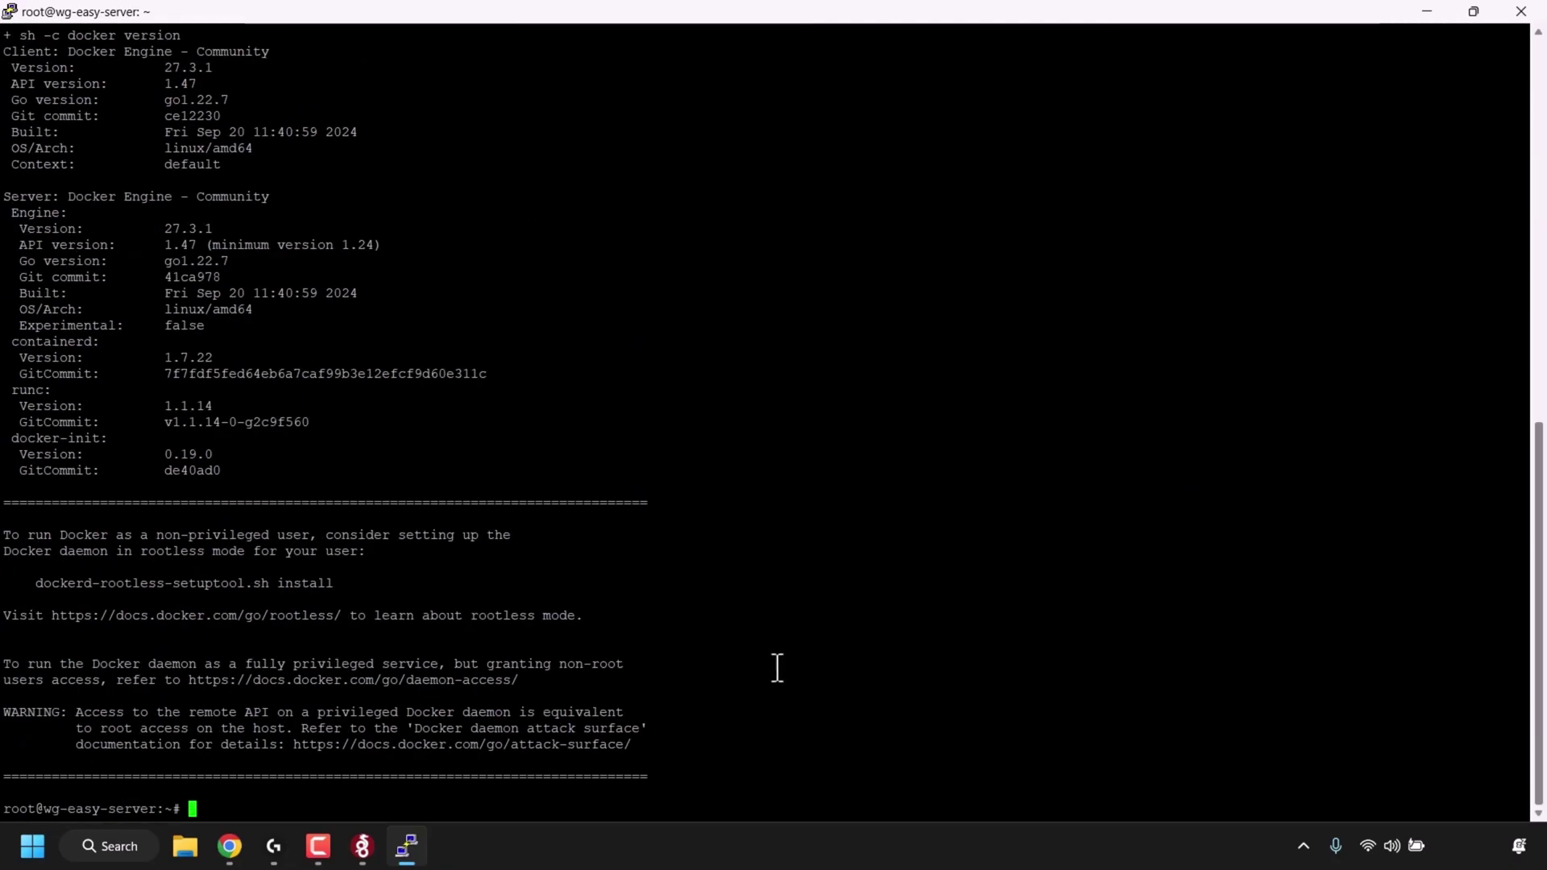
# - Copy the wgpw docker command from the bcrypt hash guide, then minimize Chrome and PuTTY
pyautogui.click(239, 859)
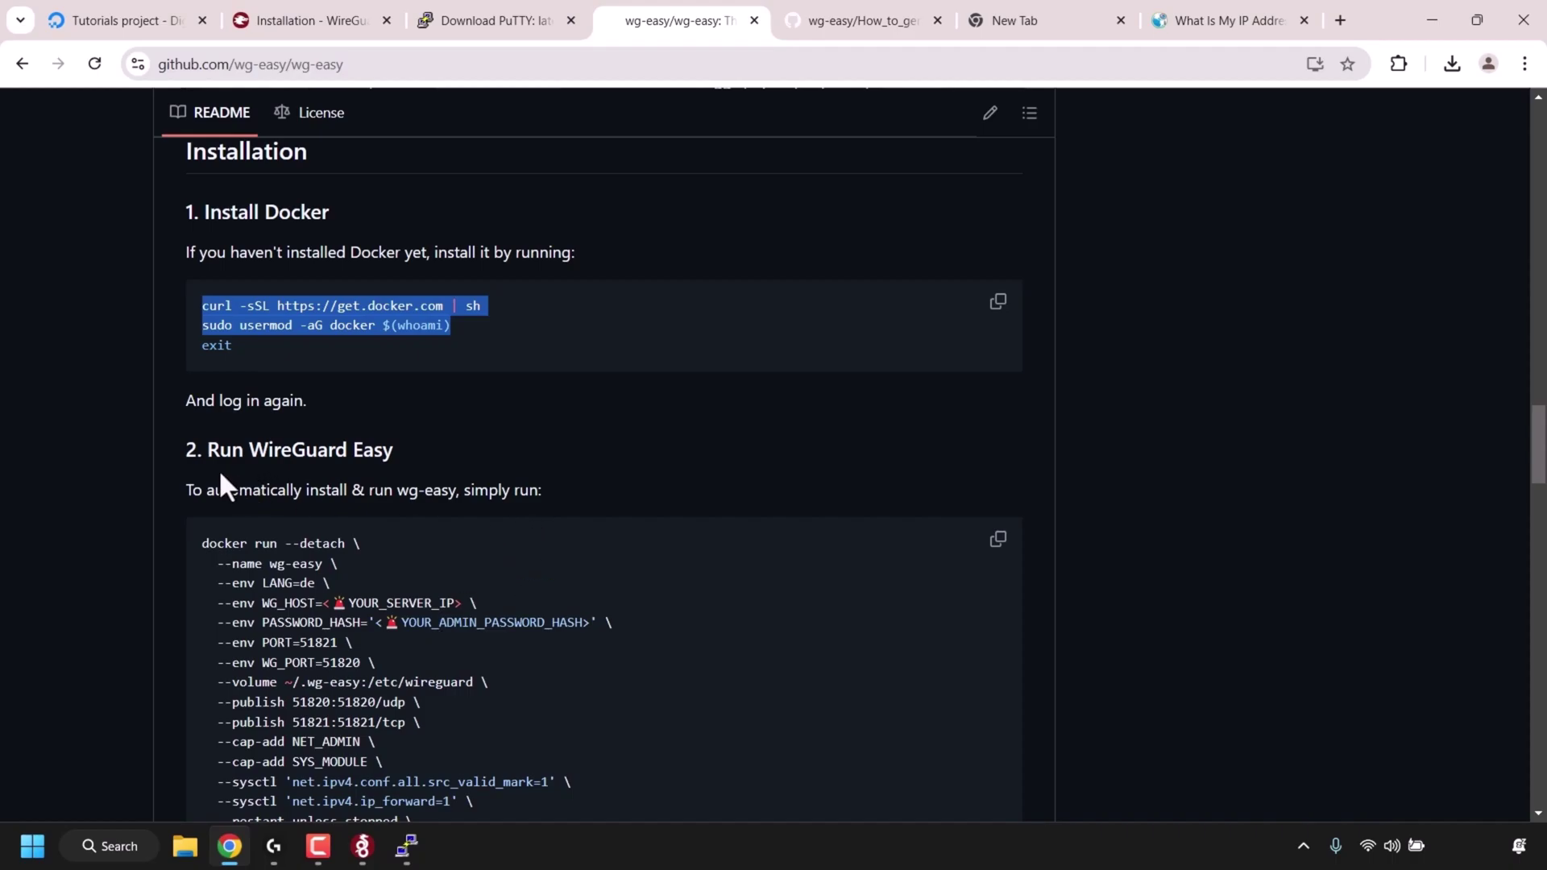
pyautogui.scroll(-4, 221, 476)
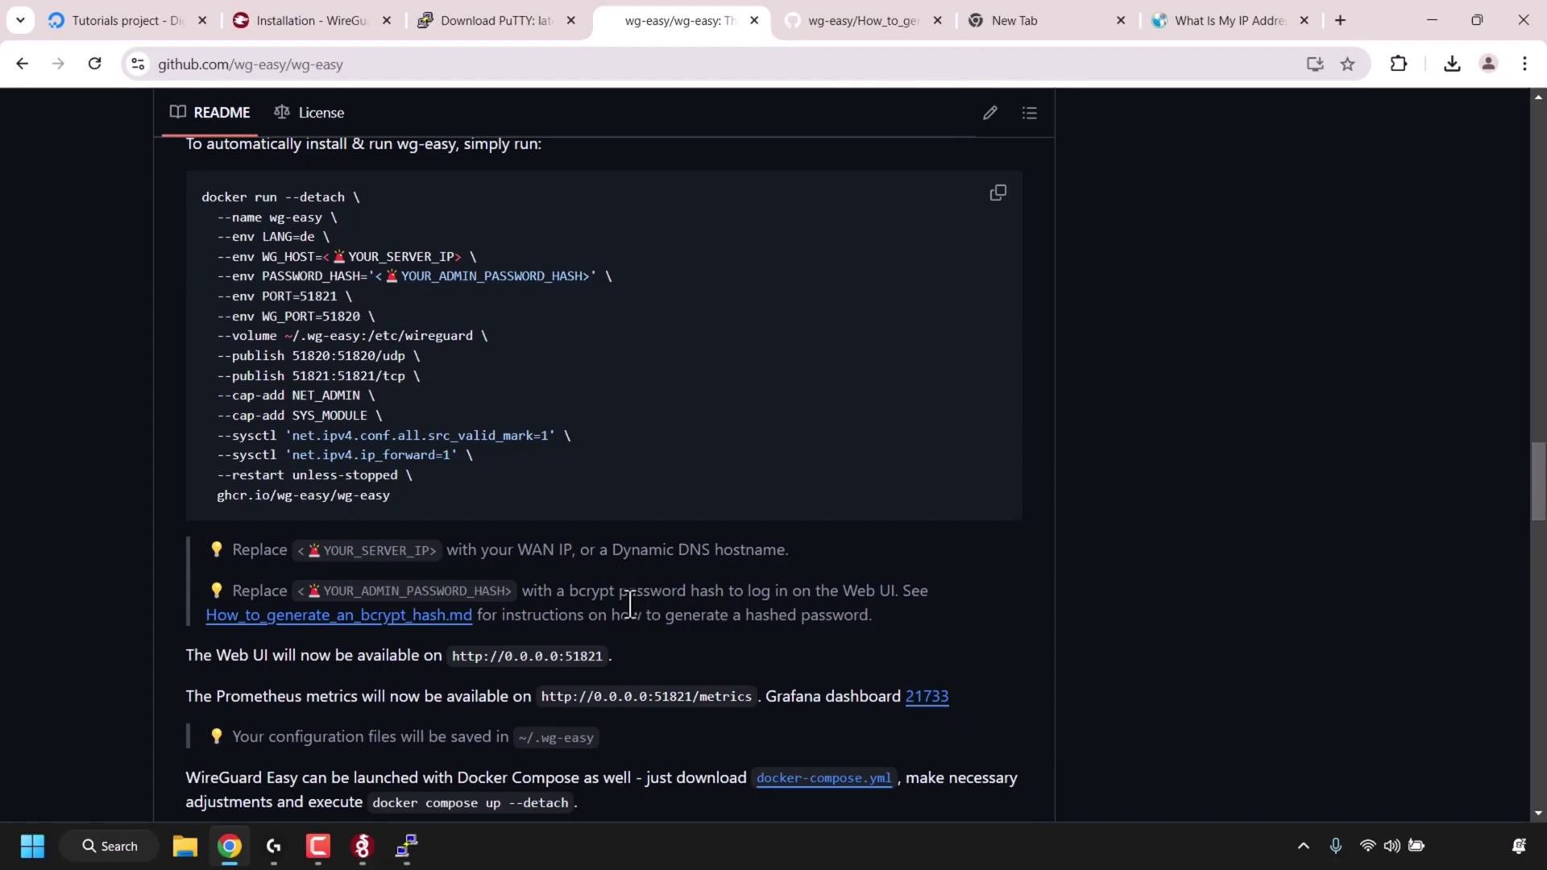
pyautogui.rightClick(388, 616)
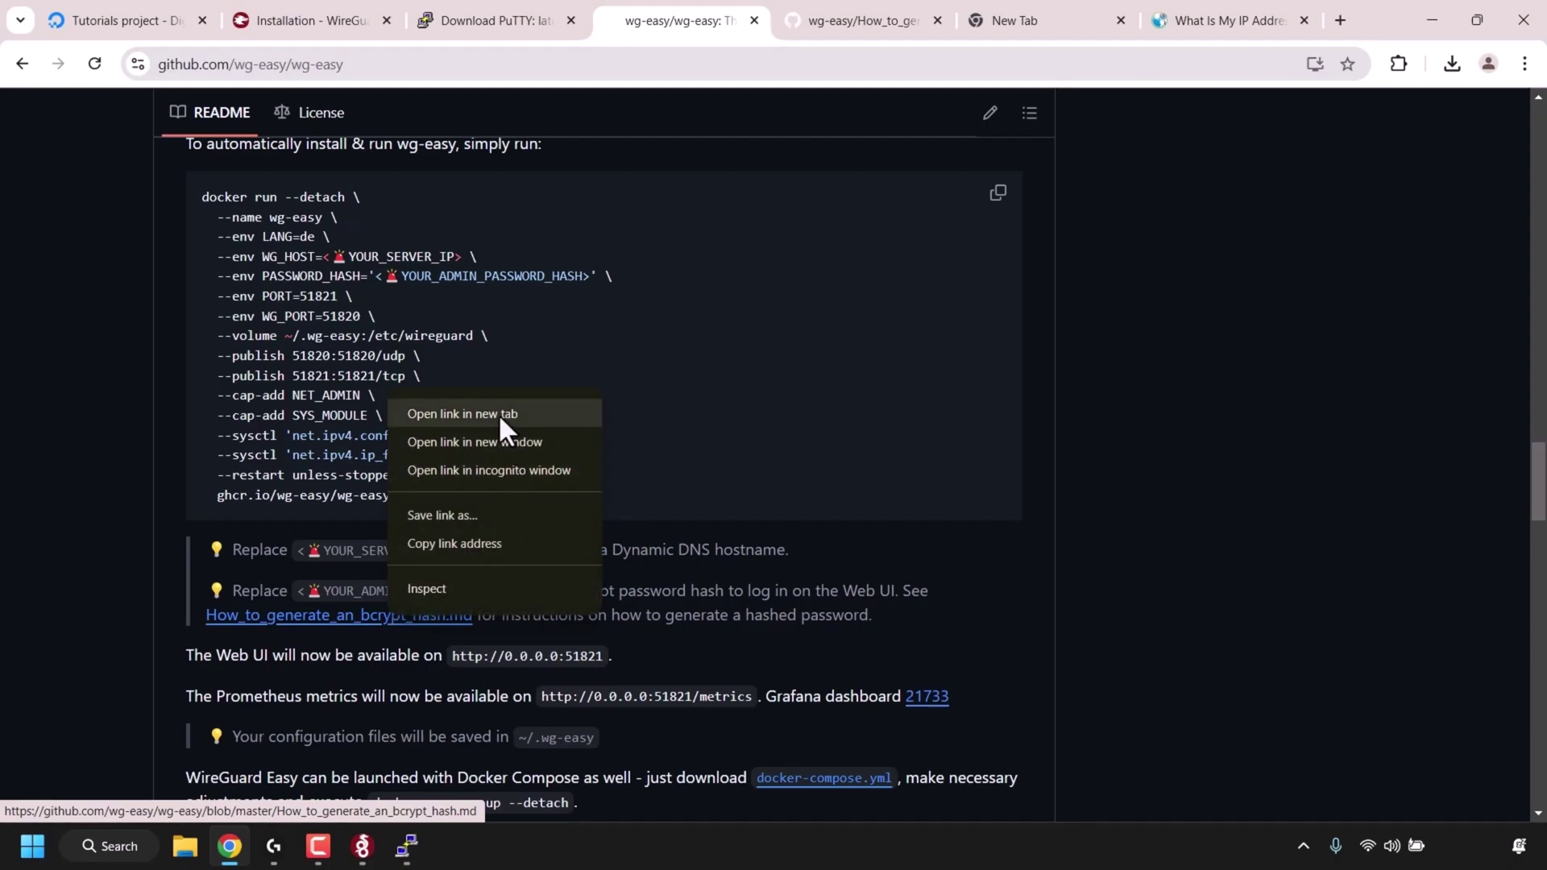
pyautogui.click(918, 597)
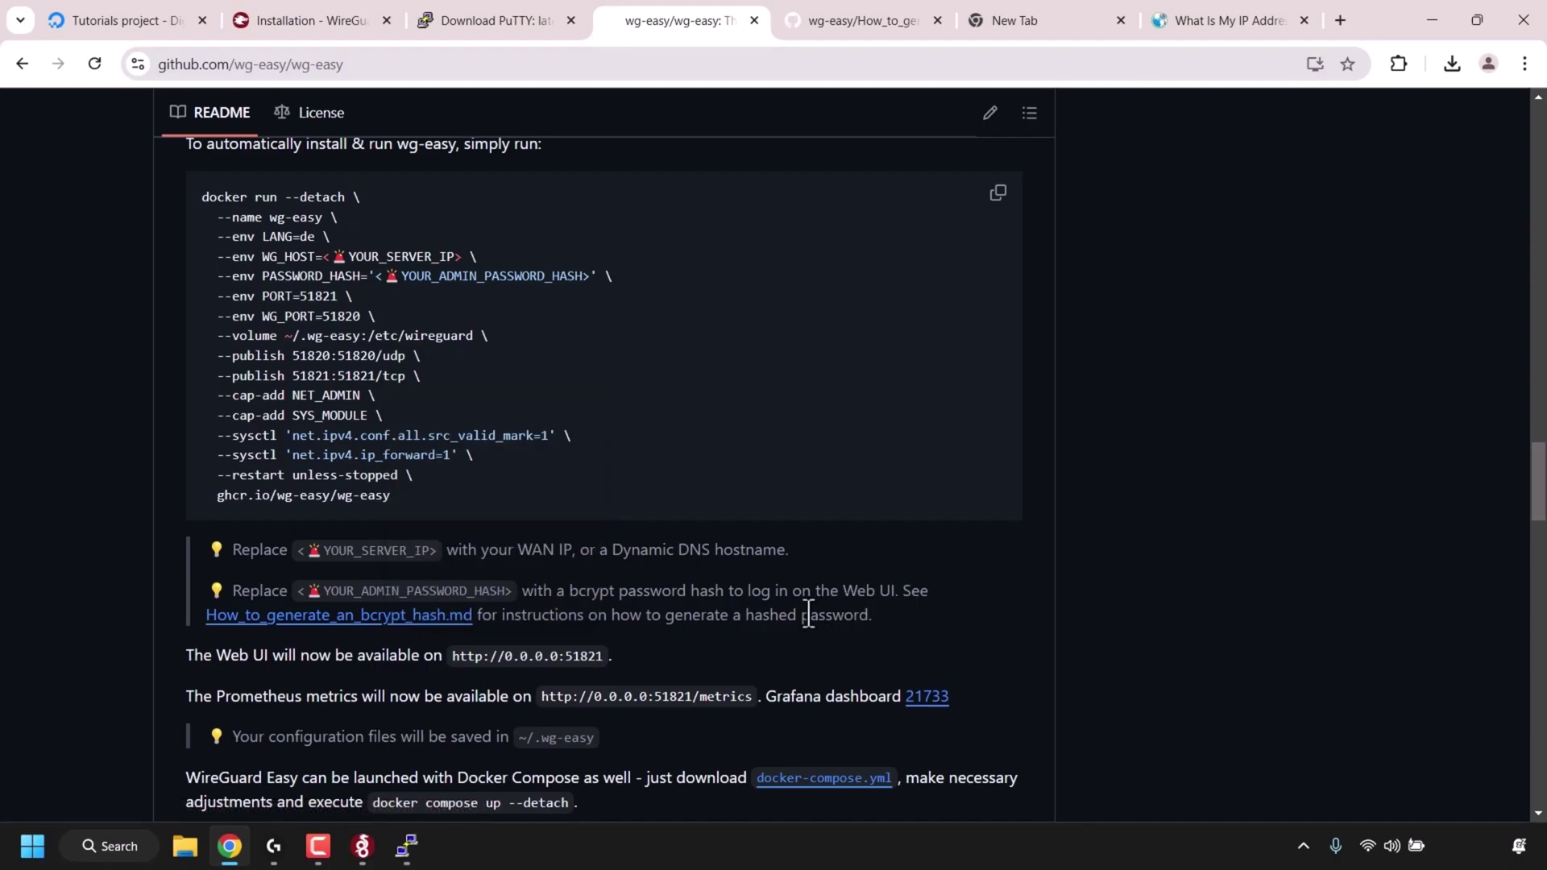
pyautogui.click(819, 31)
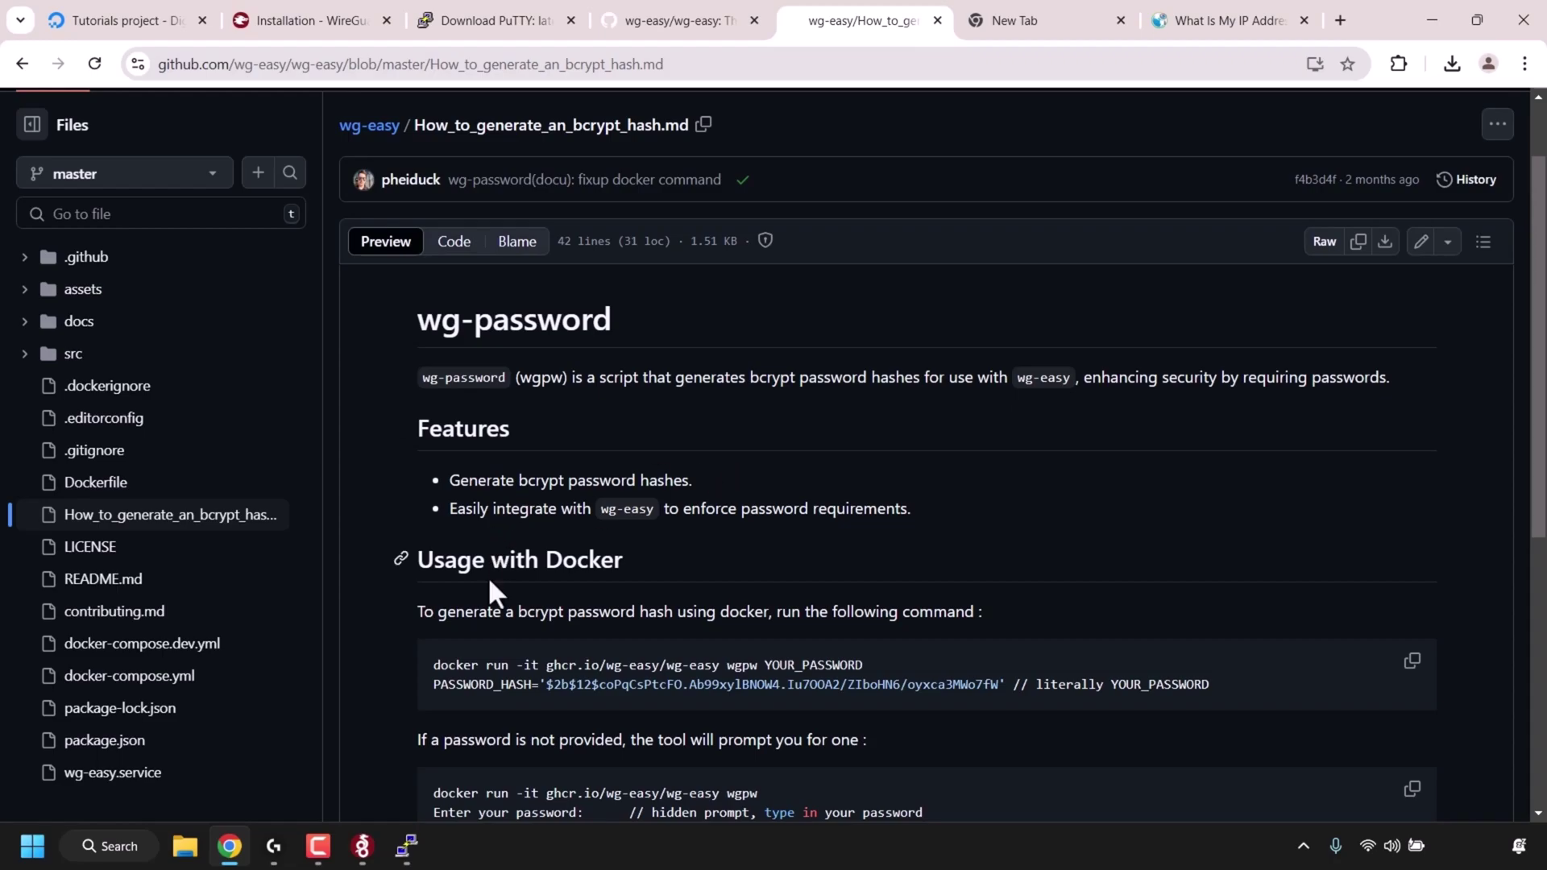
pyautogui.click(1410, 662)
pyautogui.click(1416, 3)
pyautogui.click(1426, 3)
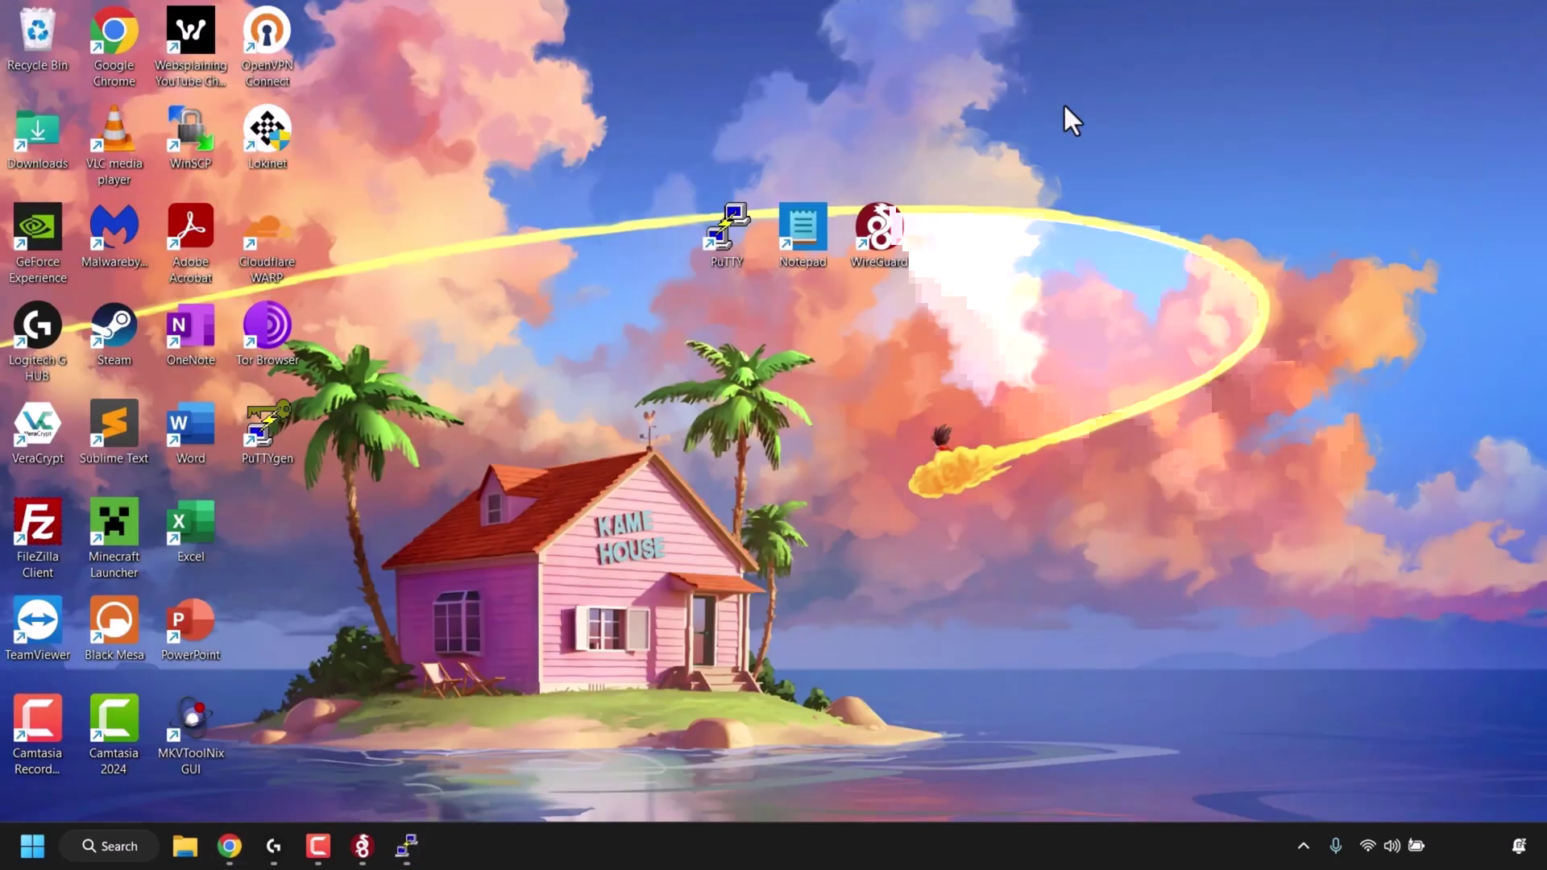
# - Paste the copied wgpw docker command into a new, maximized Notepad document
pyautogui.doubleClick(820, 223)
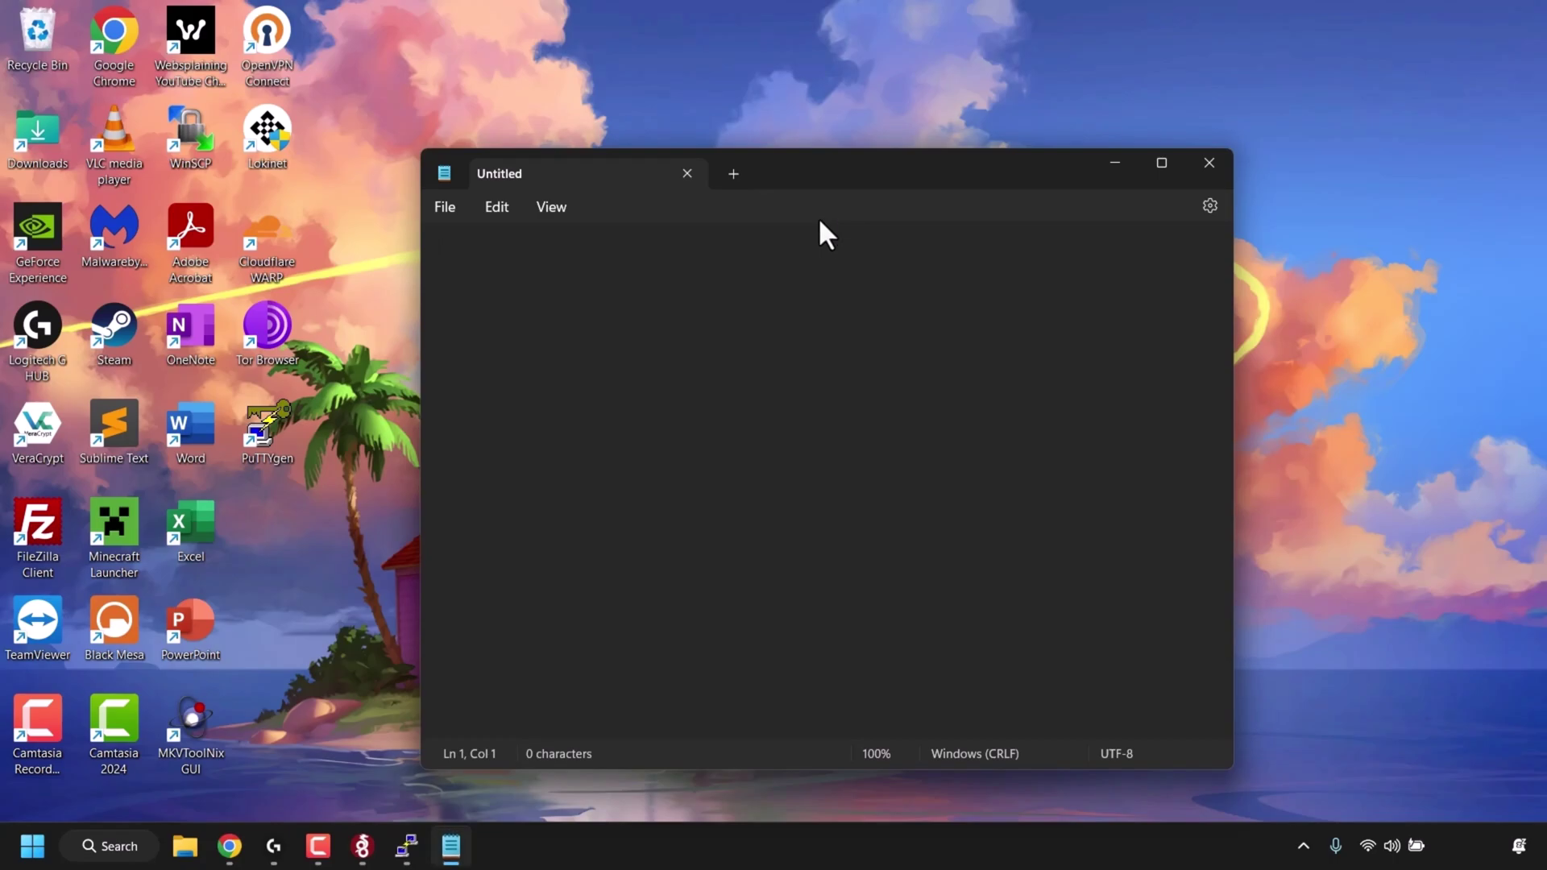
pyautogui.rightClick(800, 270)
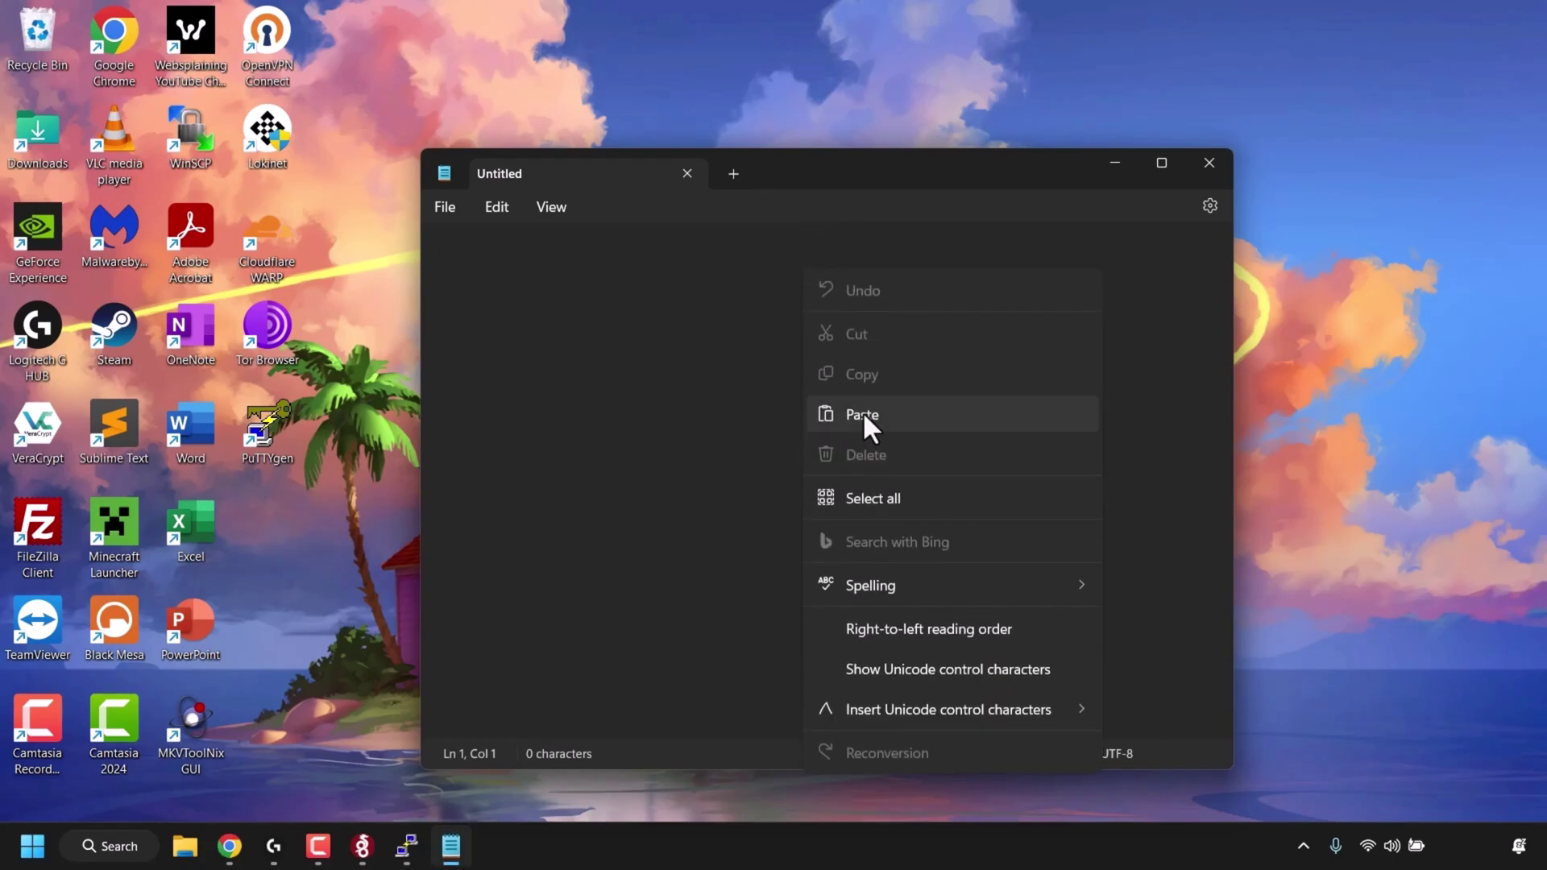
pyautogui.click(864, 415)
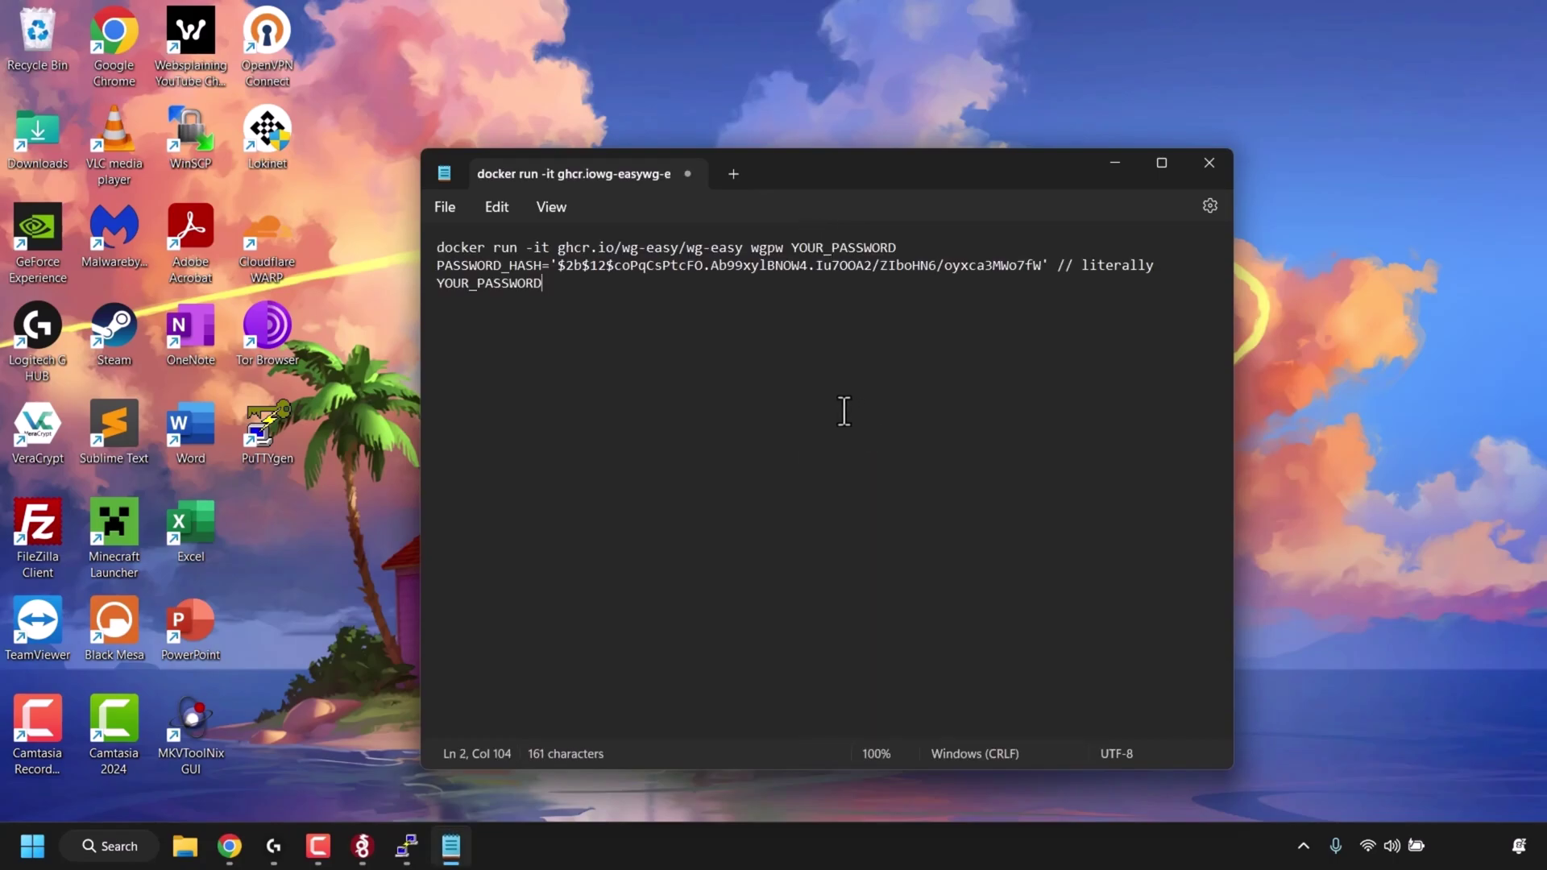
pyautogui.click(1164, 163)
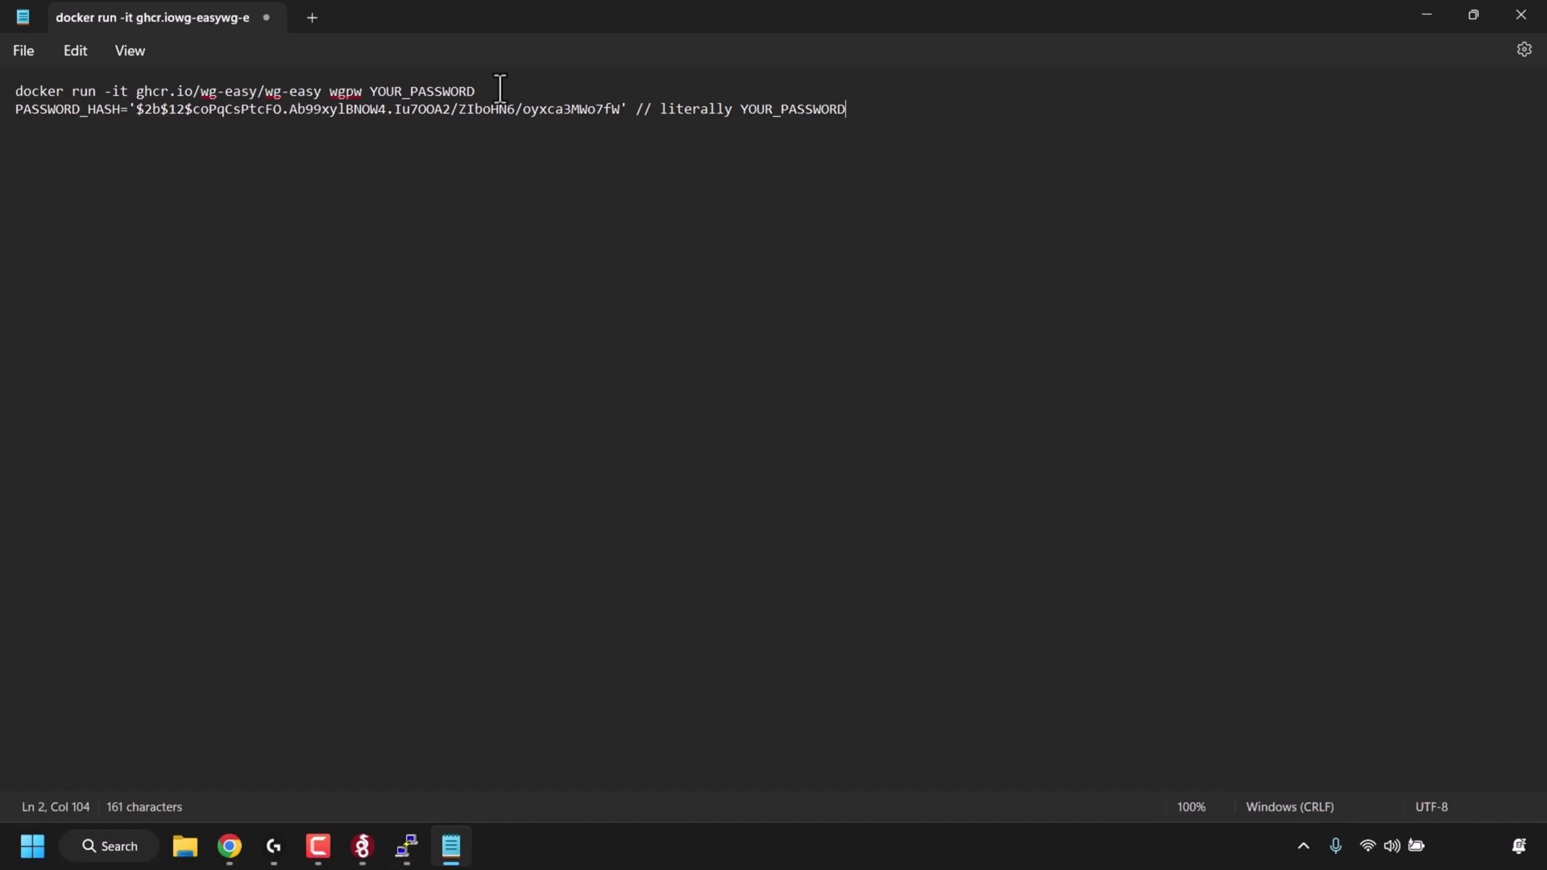
# - Replace both YOUR_PASSWORD placeholders with the chosen admin password and copy both lines
pyautogui.click(565, 96)
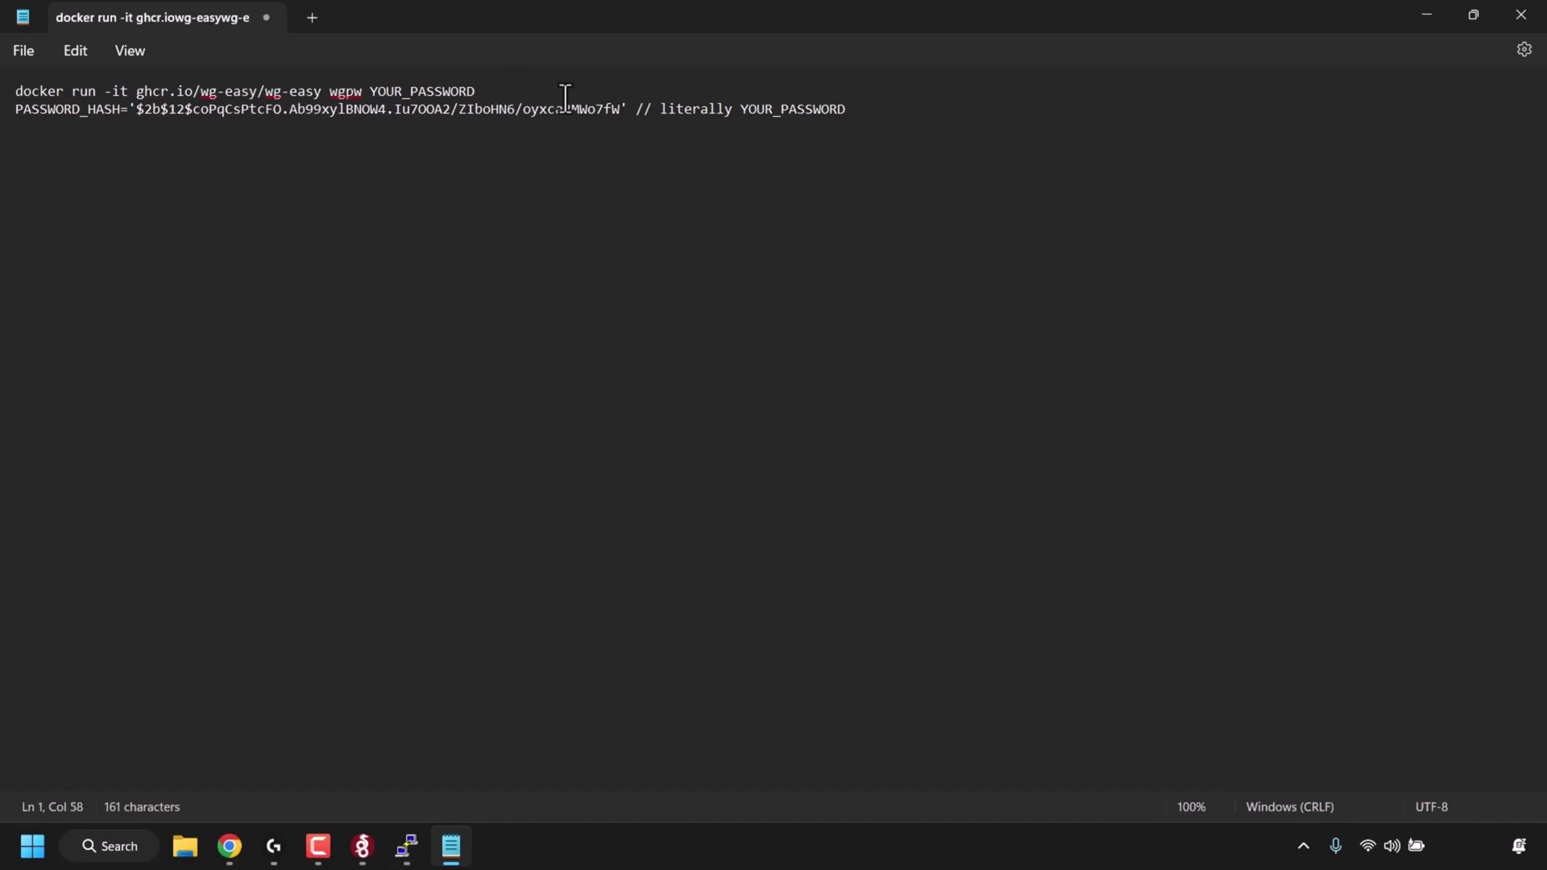
pyautogui.press('BackSpace')
pyautogui.press('BackSpace')
pyautogui.press('BackSpace')
pyautogui.press('BackSpace')
pyautogui.press('BackSpace')
pyautogui.press('BackSpace')
pyautogui.press('BackSpace')
pyautogui.press('BackSpace')
pyautogui.press('BackSpace')
pyautogui.press('BackSpace')
pyautogui.press('BackSpace')
pyautogui.press('BackSpace')
pyautogui.press('BackSpace')
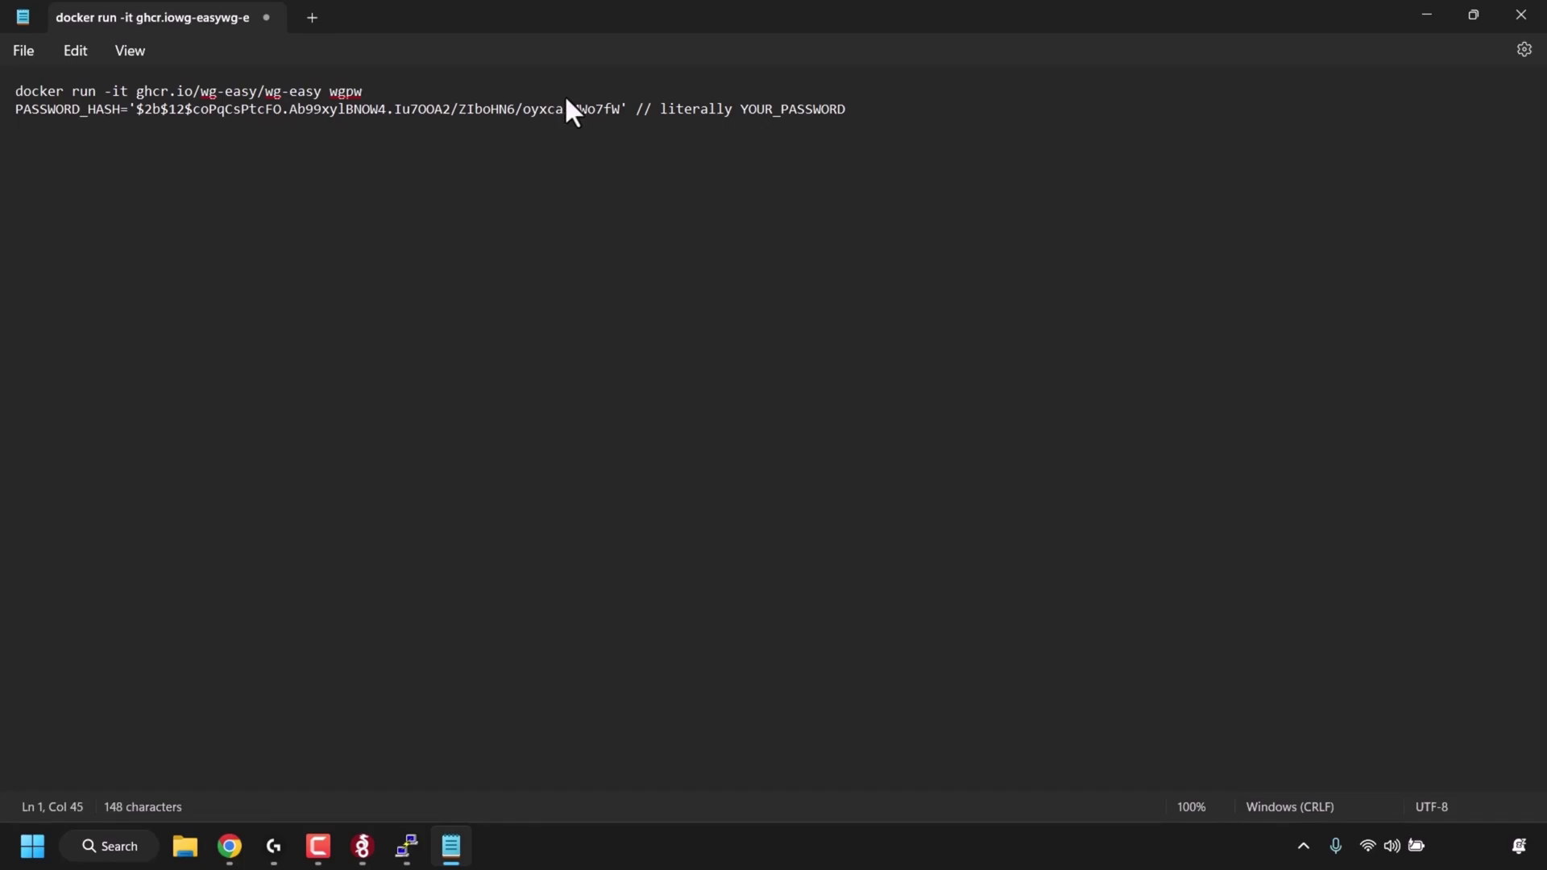
pyautogui.write('secret123')
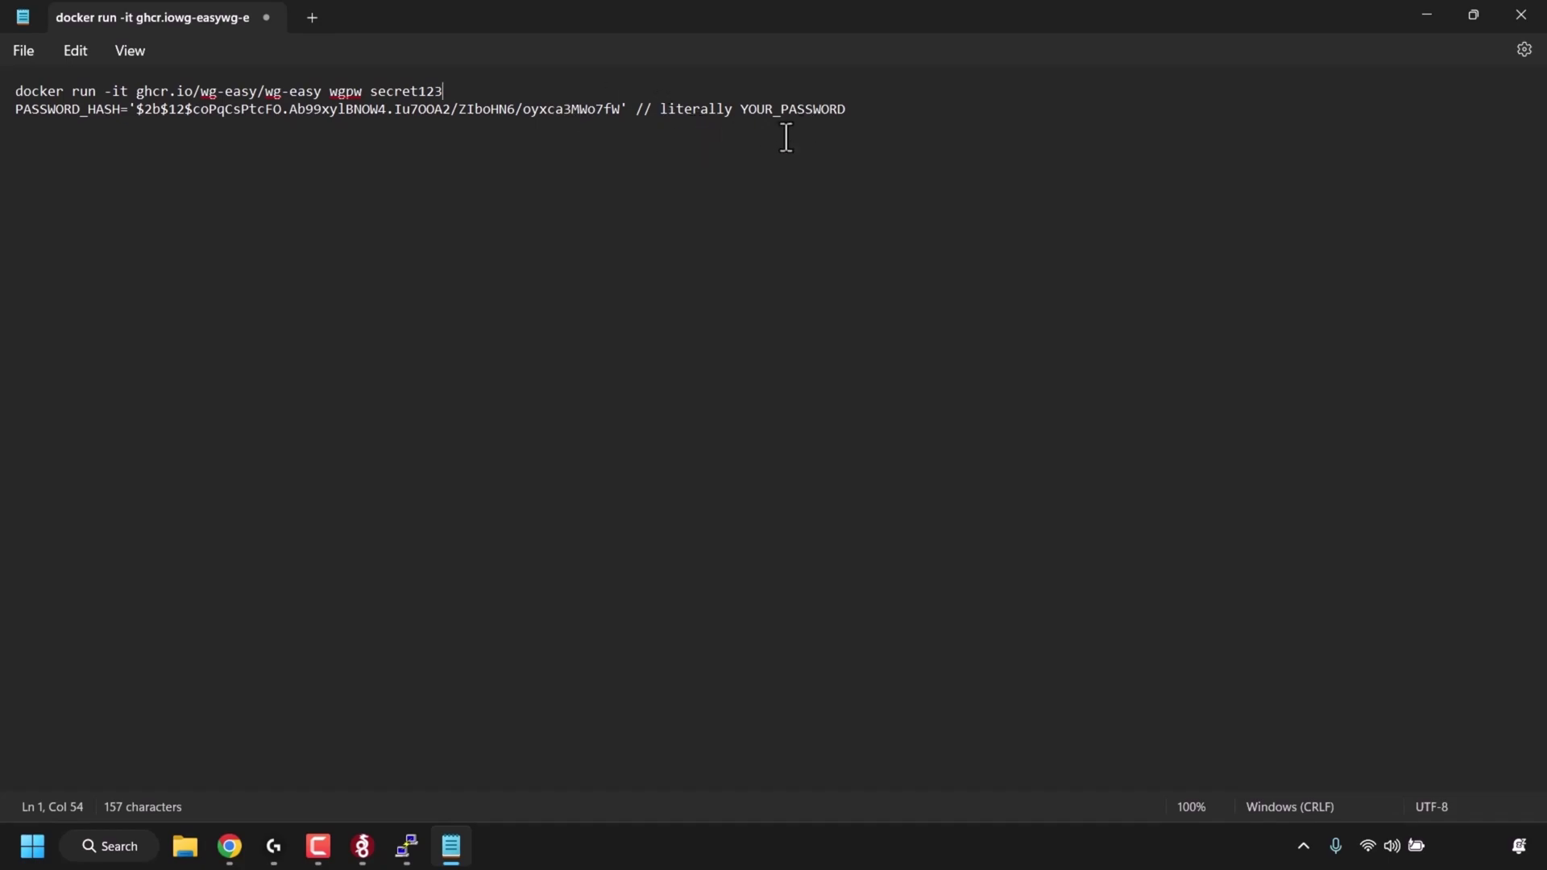
pyautogui.click(858, 113)
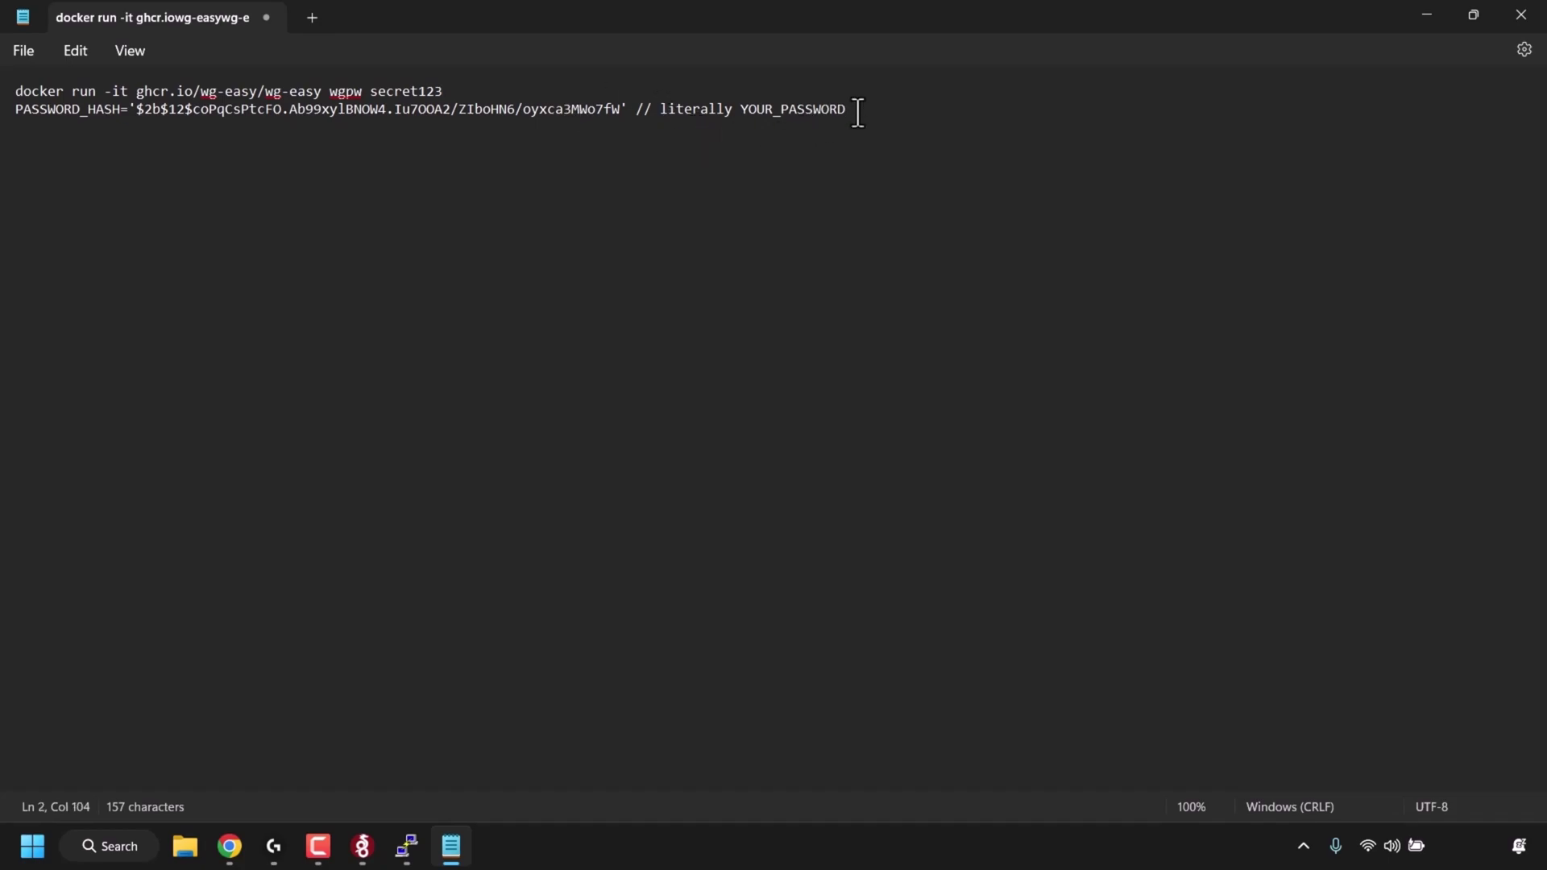
pyautogui.press('BackSpace')
pyautogui.press('BackSpace')
pyautogui.press('BackSpace')
pyautogui.press('BackSpace')
pyautogui.press('BackSpace')
pyautogui.press('BackSpace')
pyautogui.press('BackSpace')
pyautogui.press('BackSpace')
pyautogui.press('BackSpace')
pyautogui.press('BackSpace')
pyautogui.press('BackSpace')
pyautogui.press('BackSpace')
pyautogui.press('BackSpace')
pyautogui.press('BackSpace')
pyautogui.press('BackSpace')
pyautogui.press('BackSpace')
pyautogui.press('BackSpace')
pyautogui.press('BackSpace')
pyautogui.press('BackSpace')
pyautogui.press('BackSpace')
pyautogui.press('BackSpace')
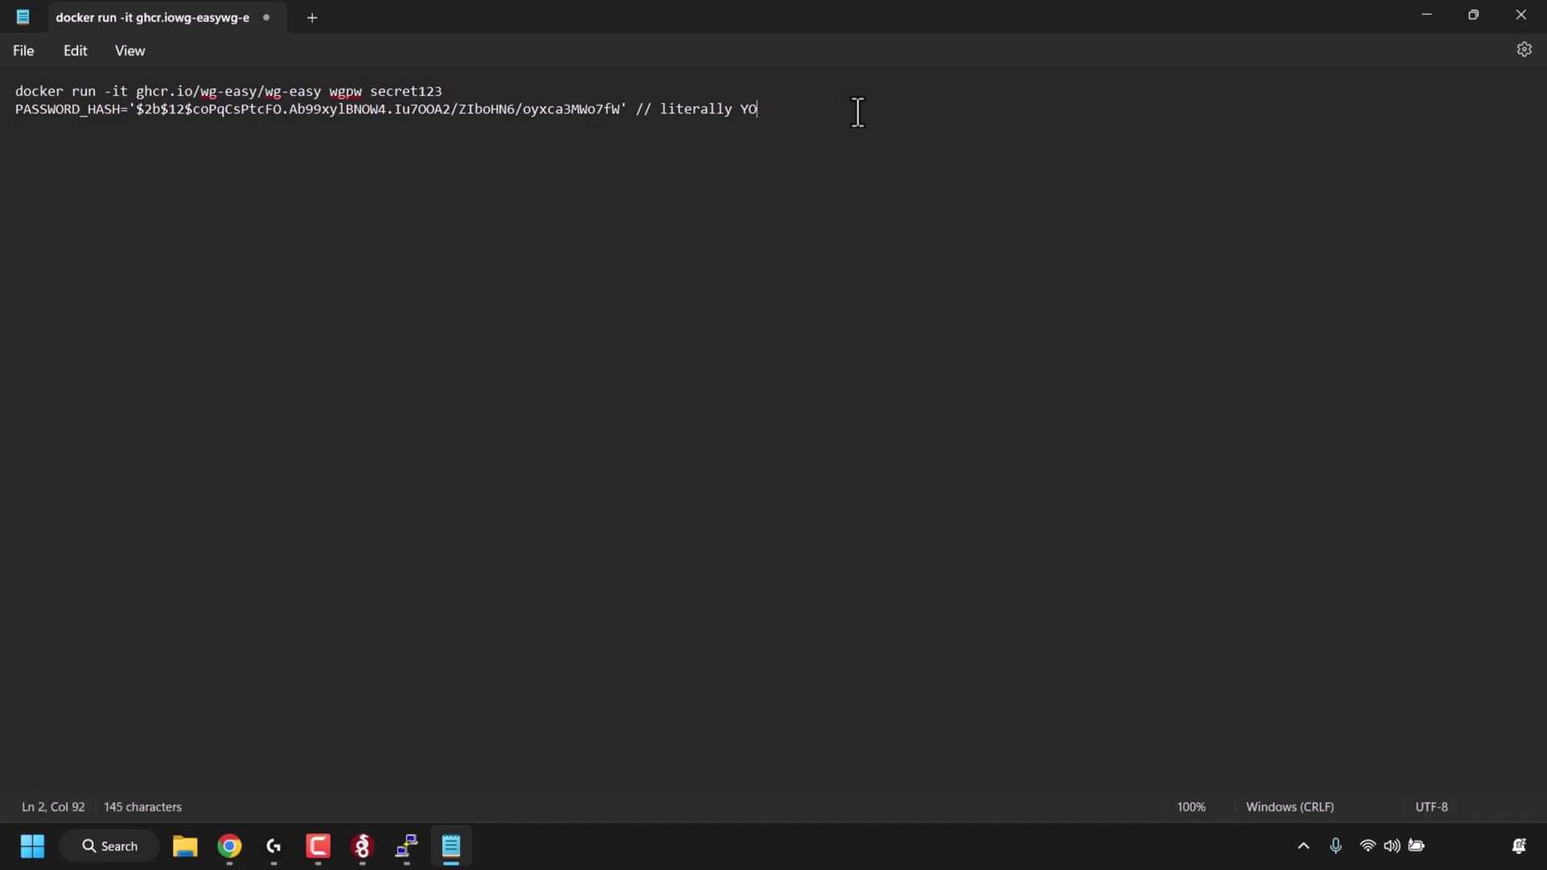
pyautogui.press('BackSpace')
pyautogui.press('BackSpace')
pyautogui.write('3')
pyautogui.moveTo(857, 118); pyautogui.dragTo(1, 93)
pyautogui.rightClick(358, 103)
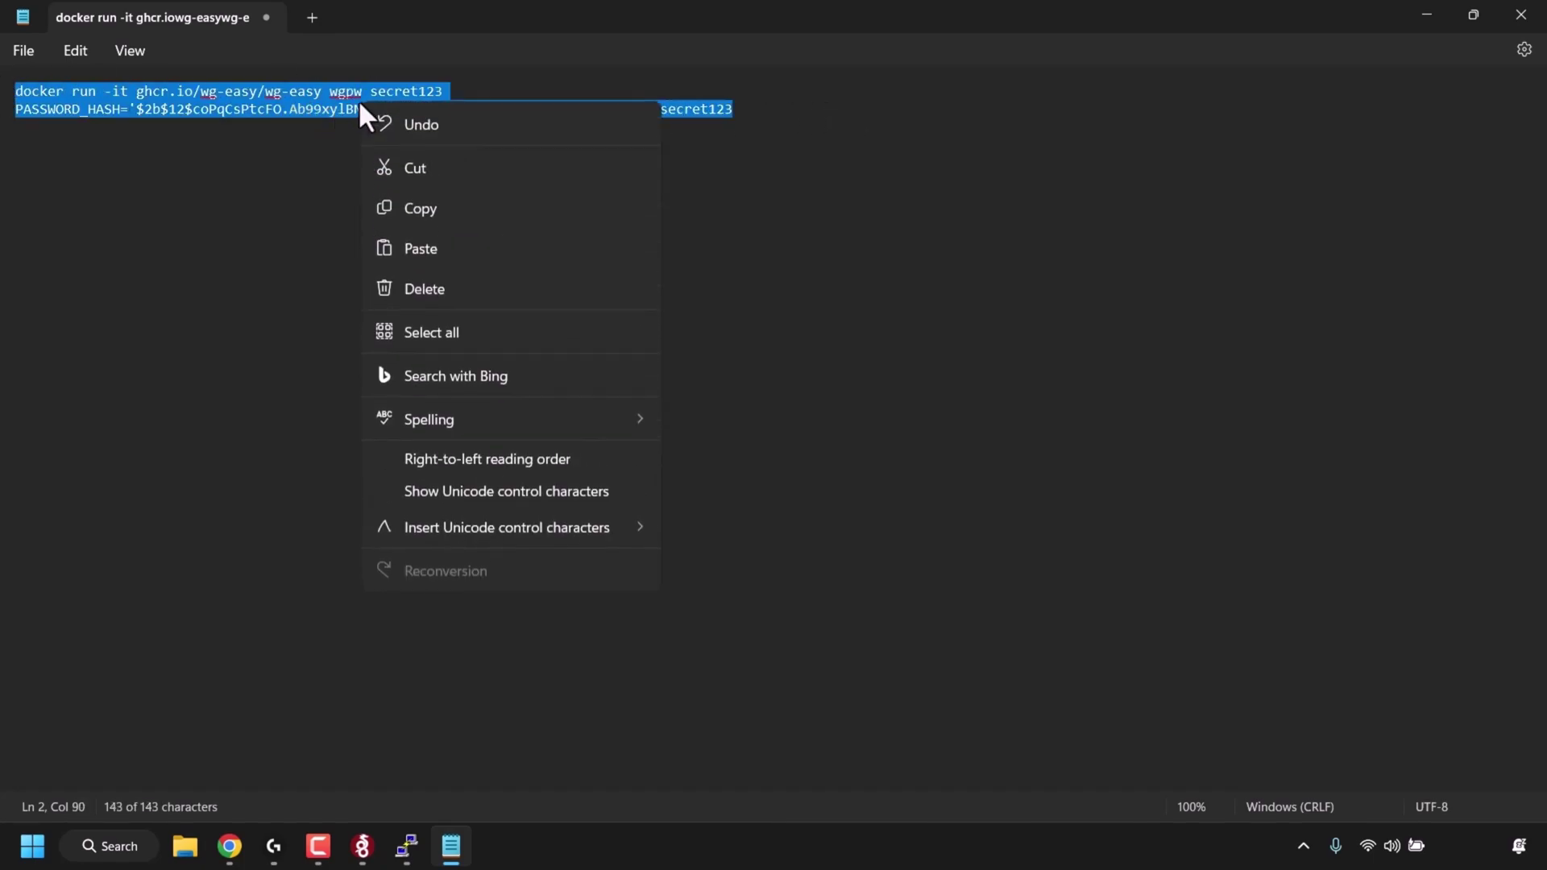
pyautogui.click(460, 207)
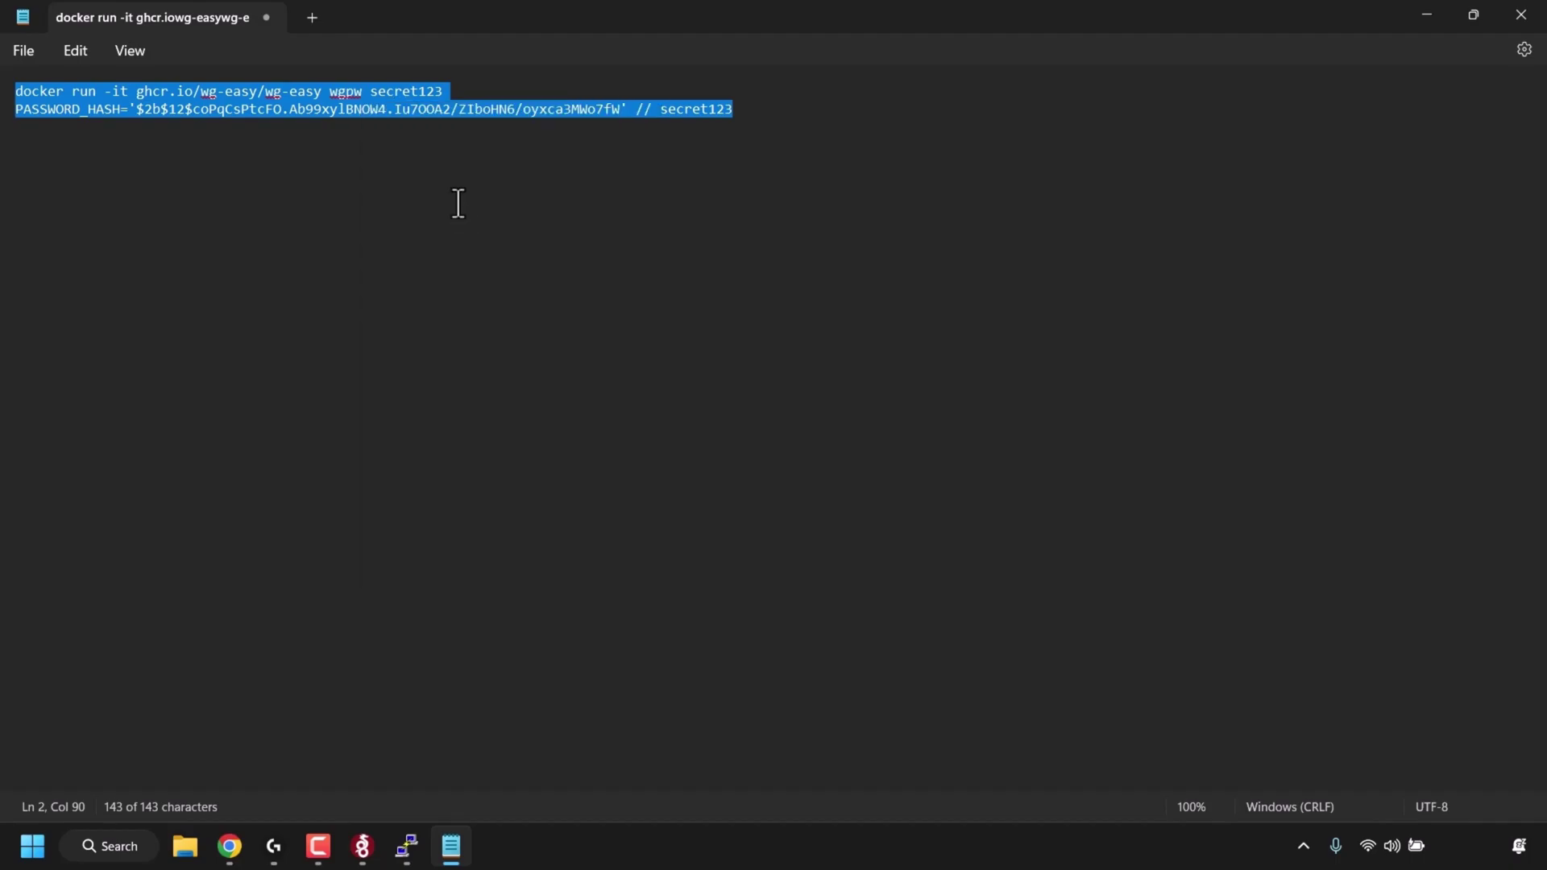
pyautogui.click(407, 846)
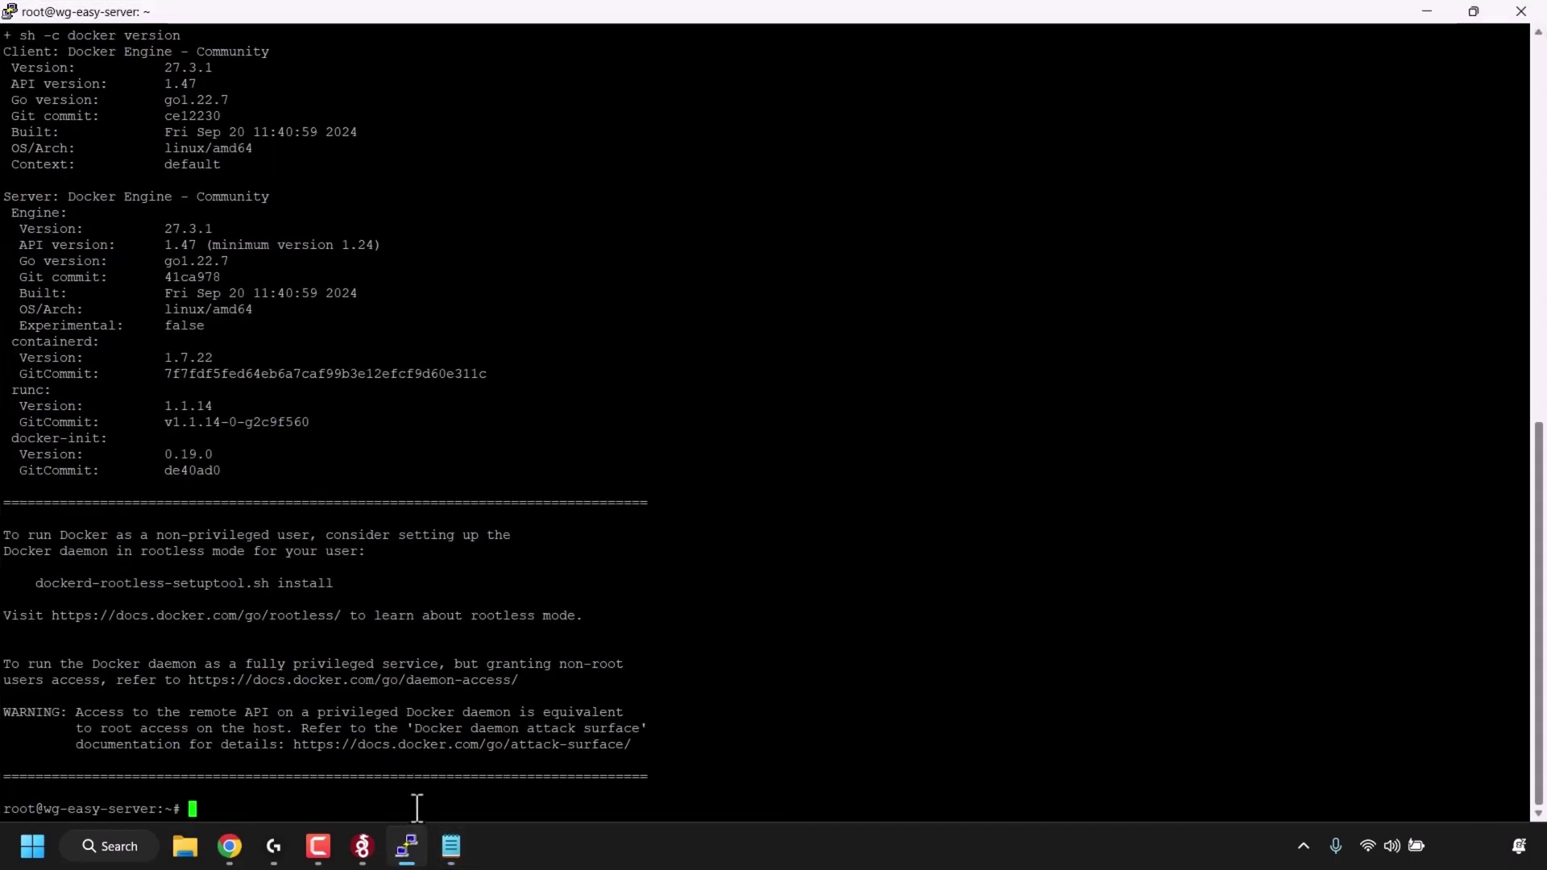
# - Run the wgpw command on the server and copy the printed PASSWORD_HASH line
pyautogui.rightClick(416, 808)
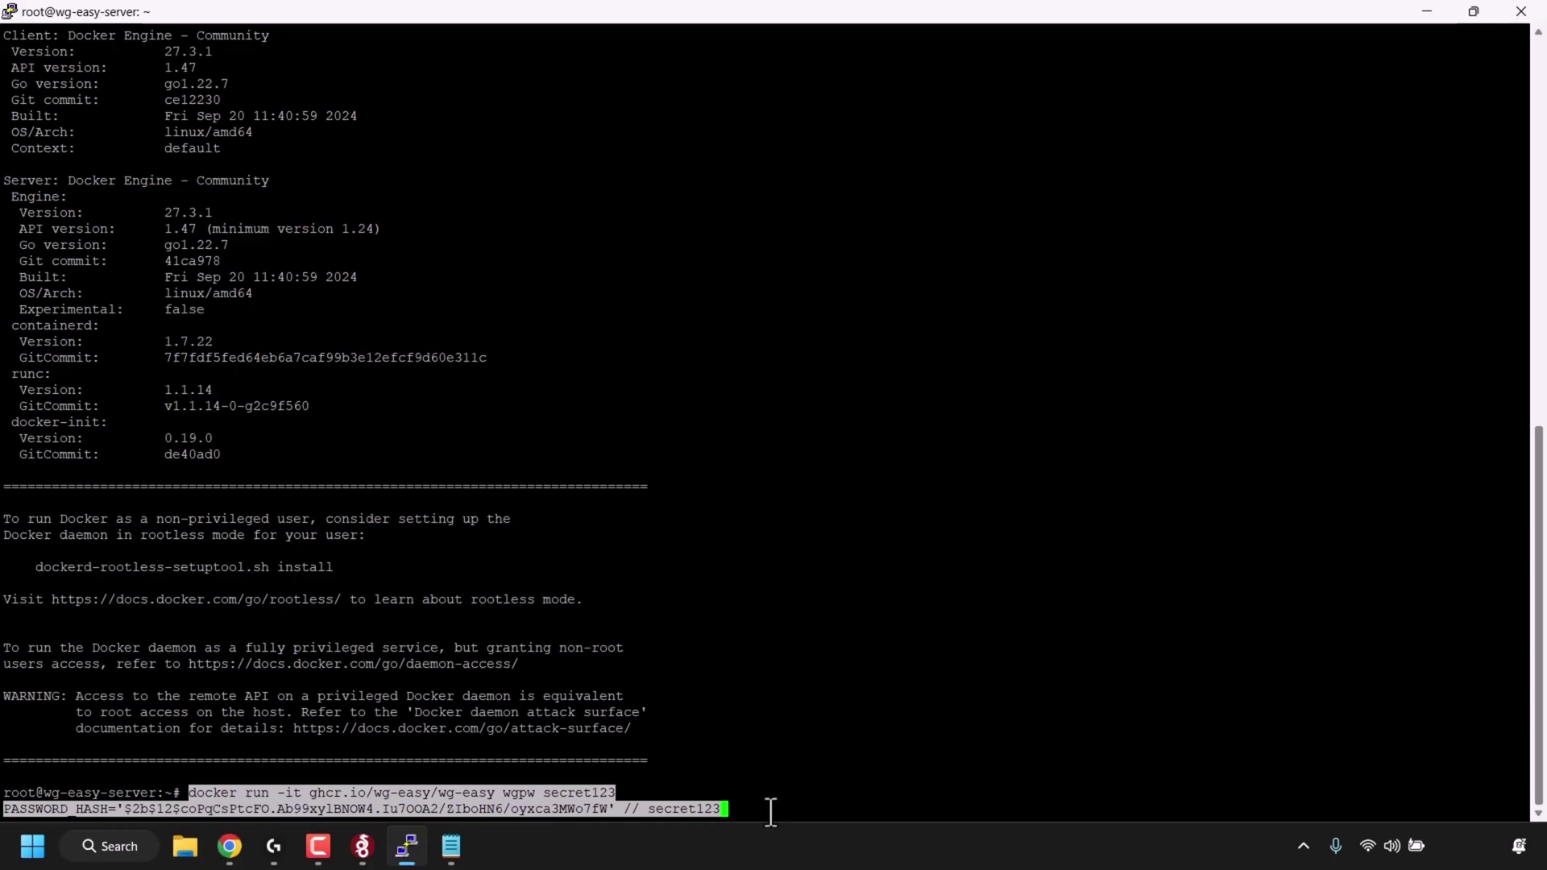
pyautogui.press('Return')
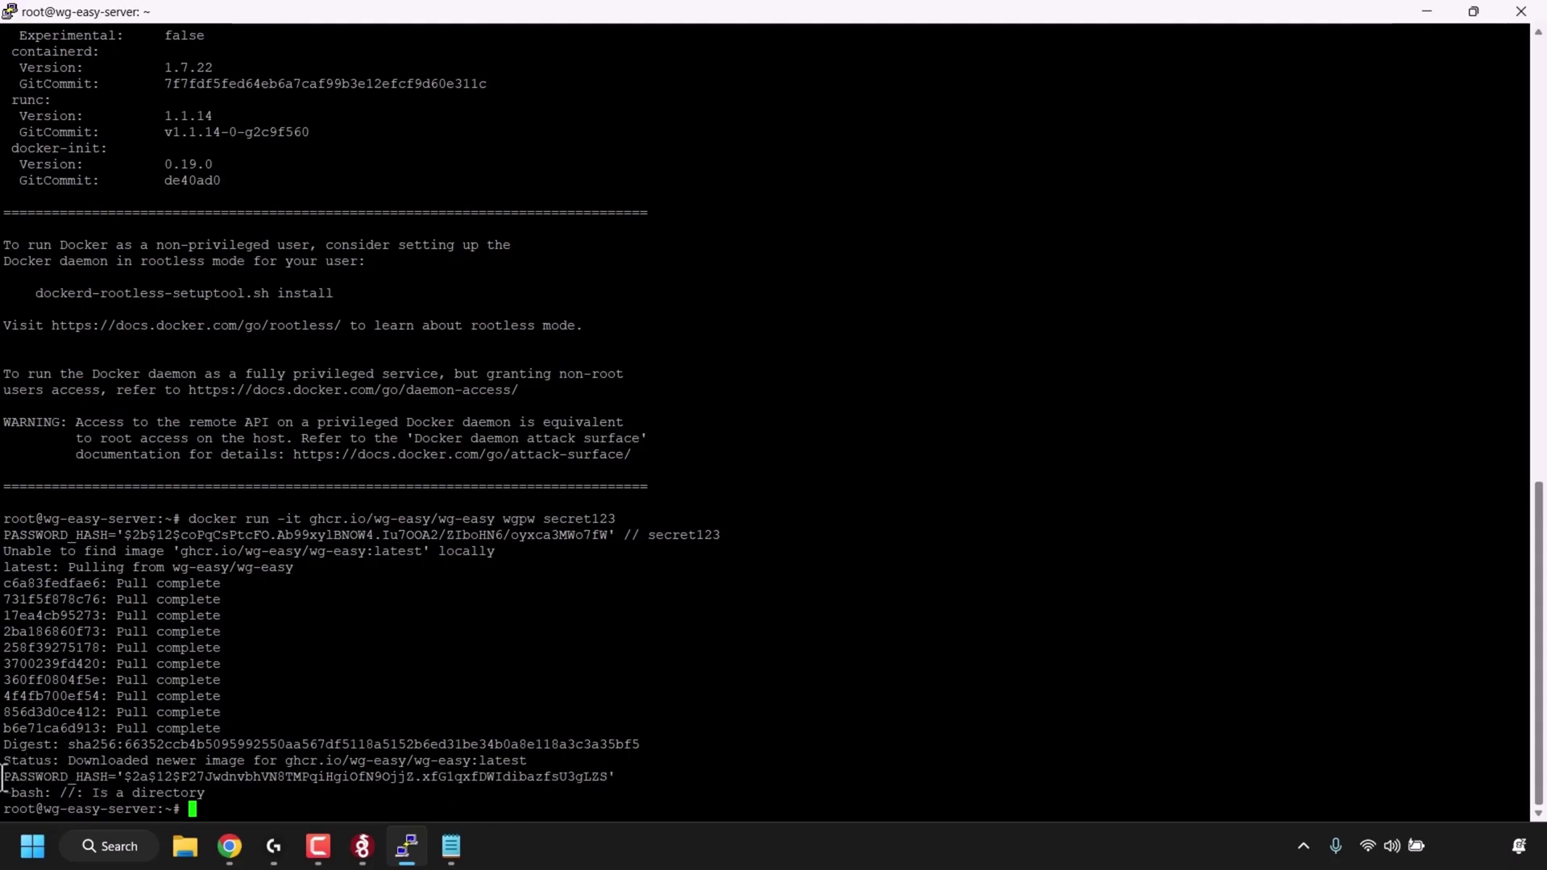
pyautogui.moveTo(2, 780); pyautogui.dragTo(617, 778)
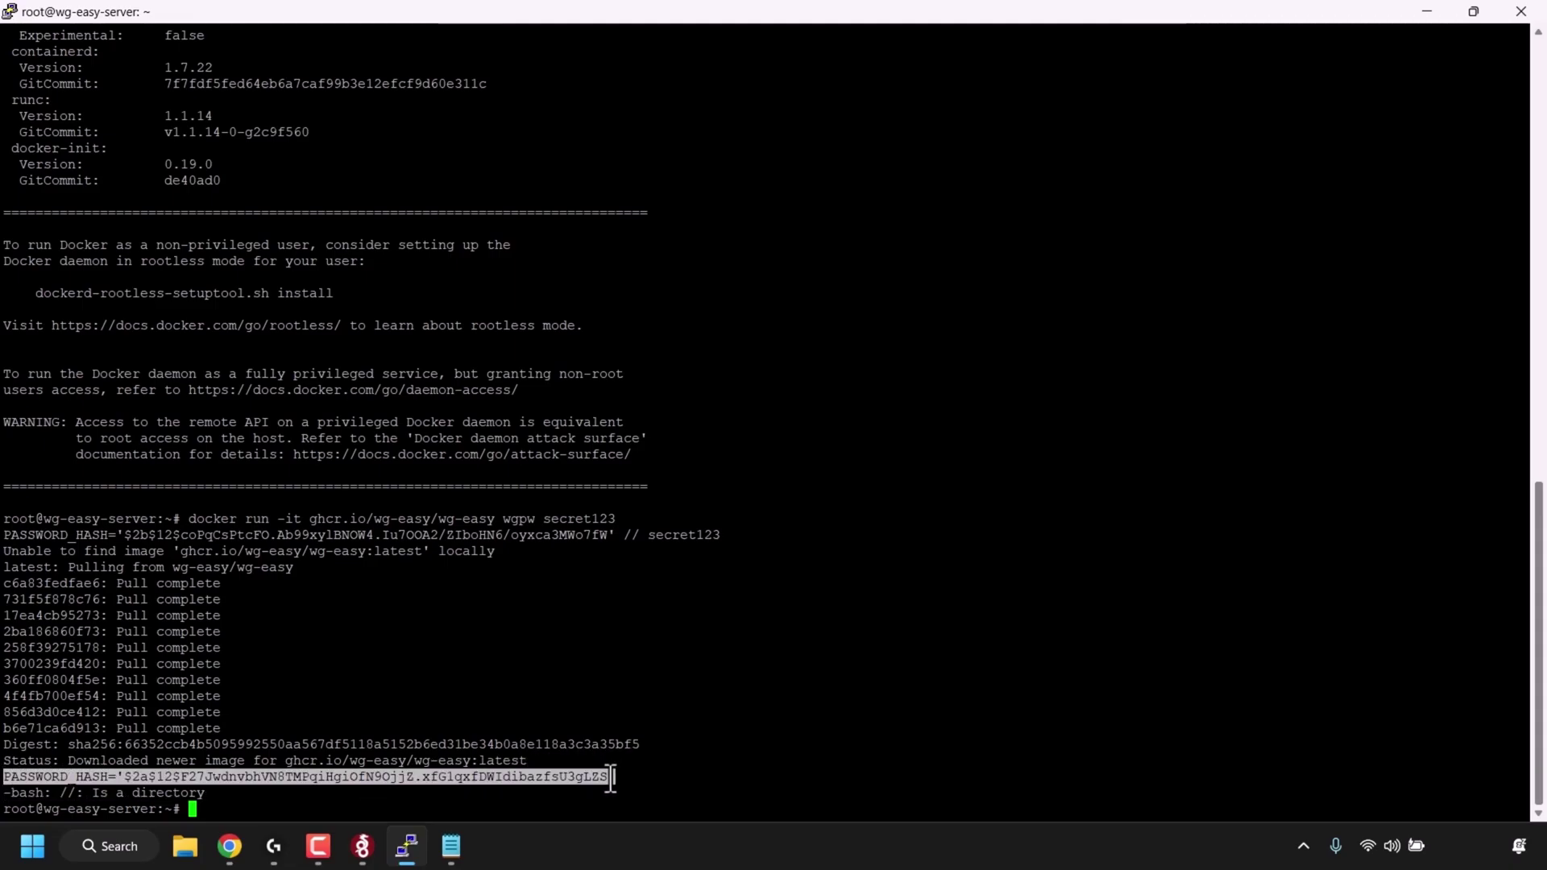
# - Paste the PASSWORD_HASH line into a new Notepad tab, then return to the wg-easy README
pyautogui.click(448, 846)
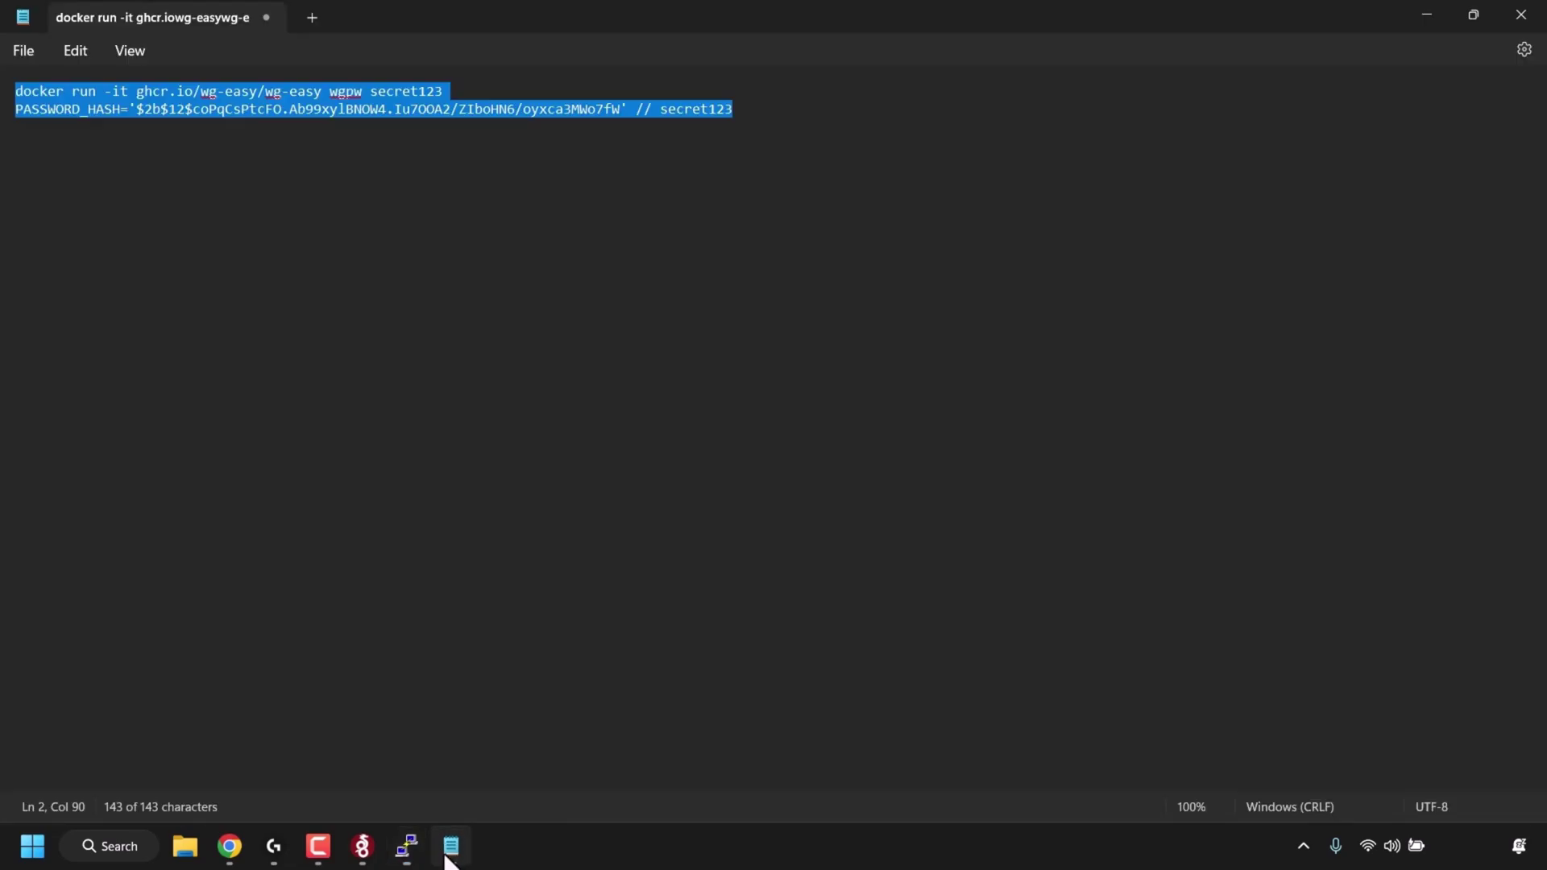
pyautogui.click(314, 16)
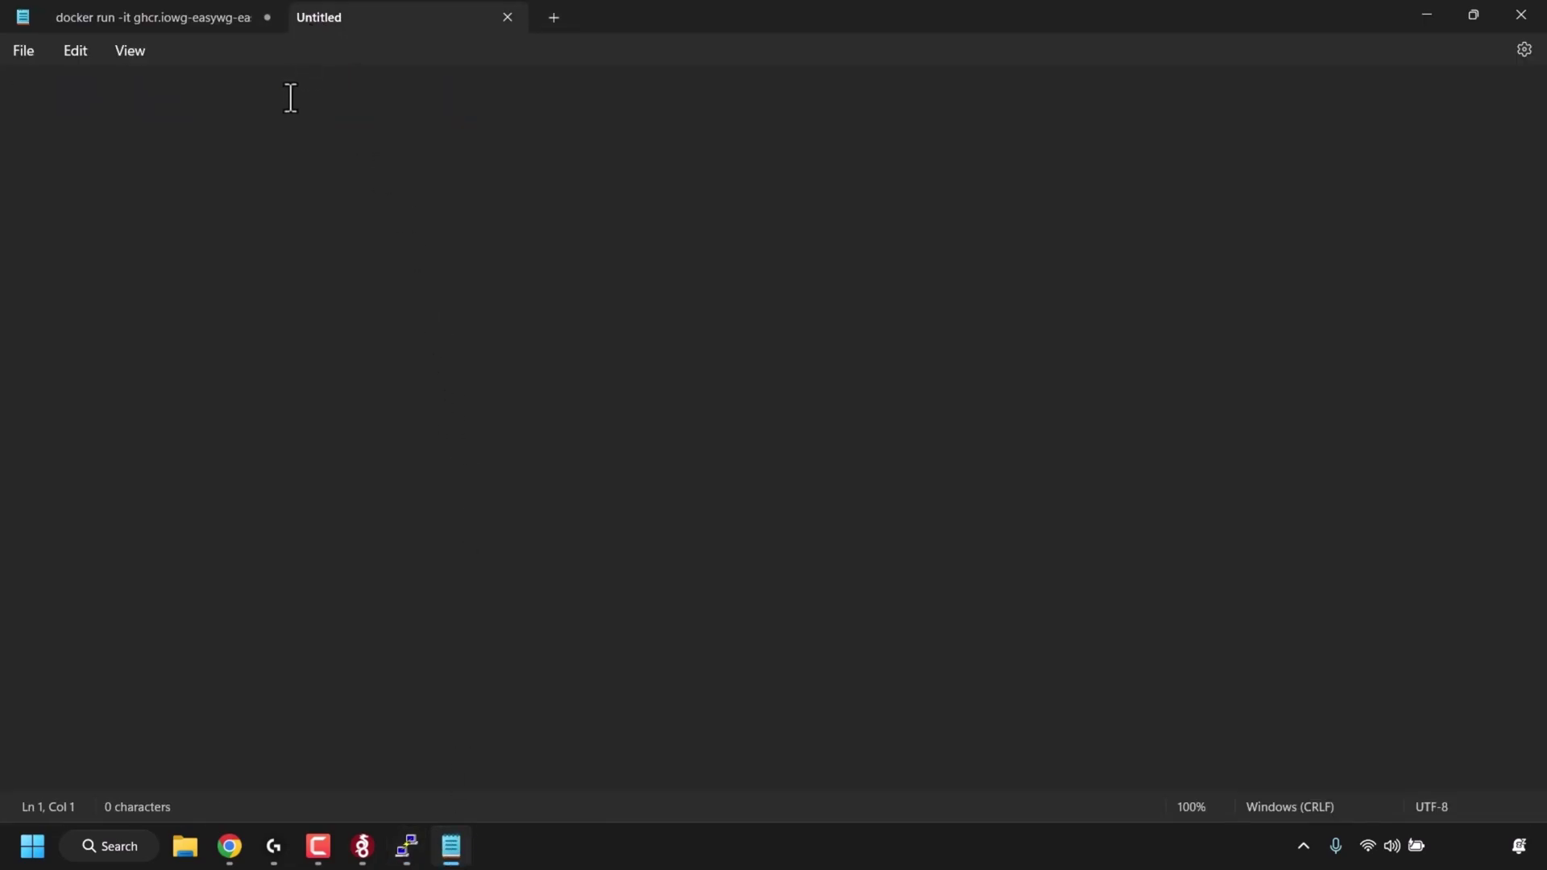
pyautogui.rightClick(291, 97)
pyautogui.click(352, 242)
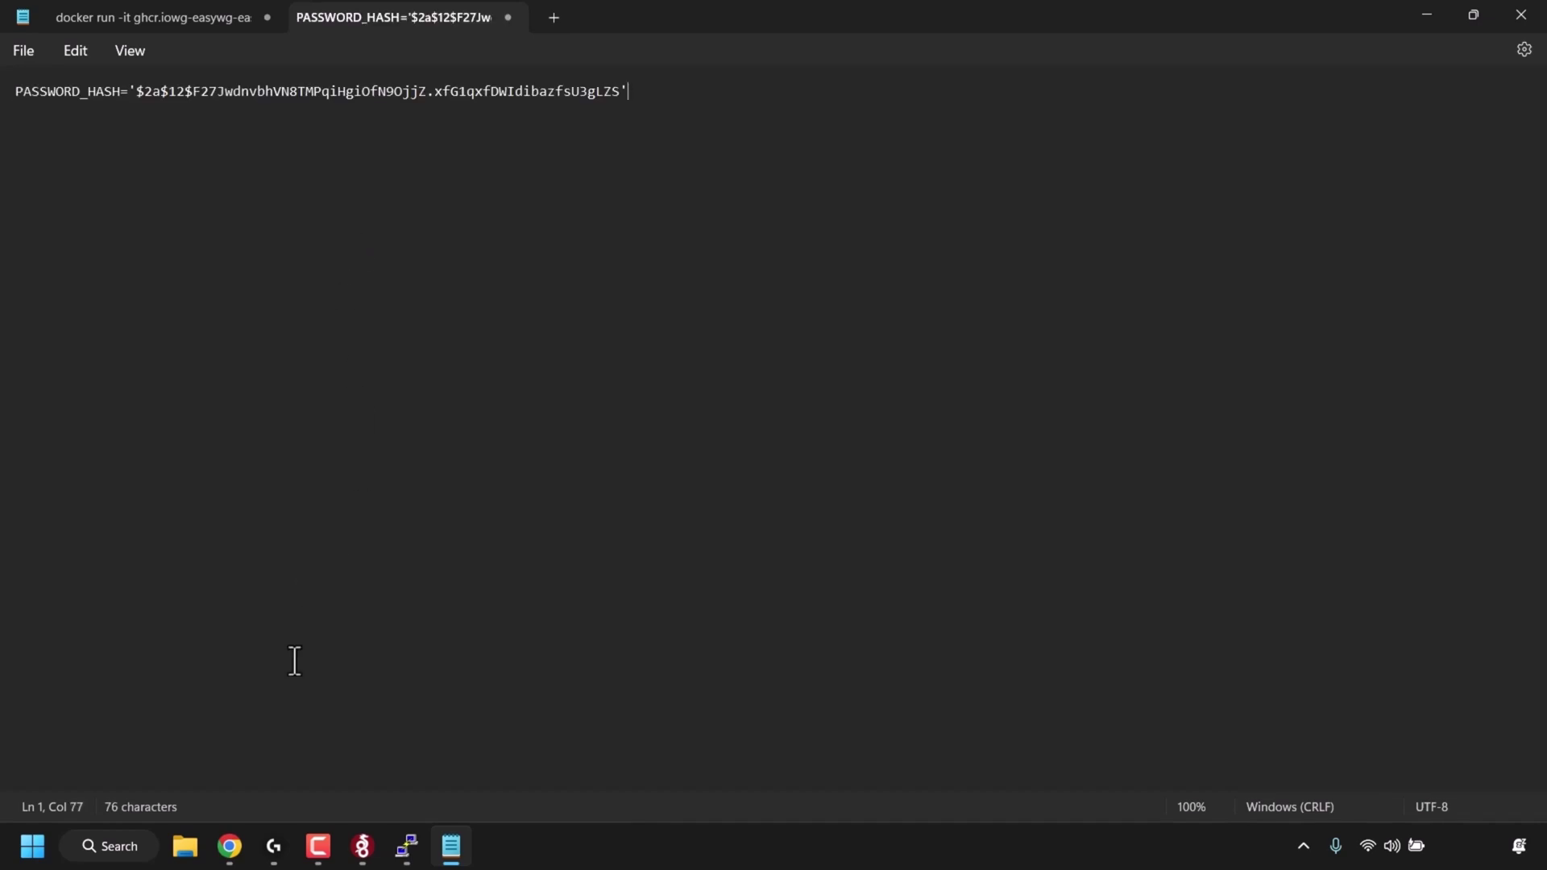
pyautogui.click(228, 854)
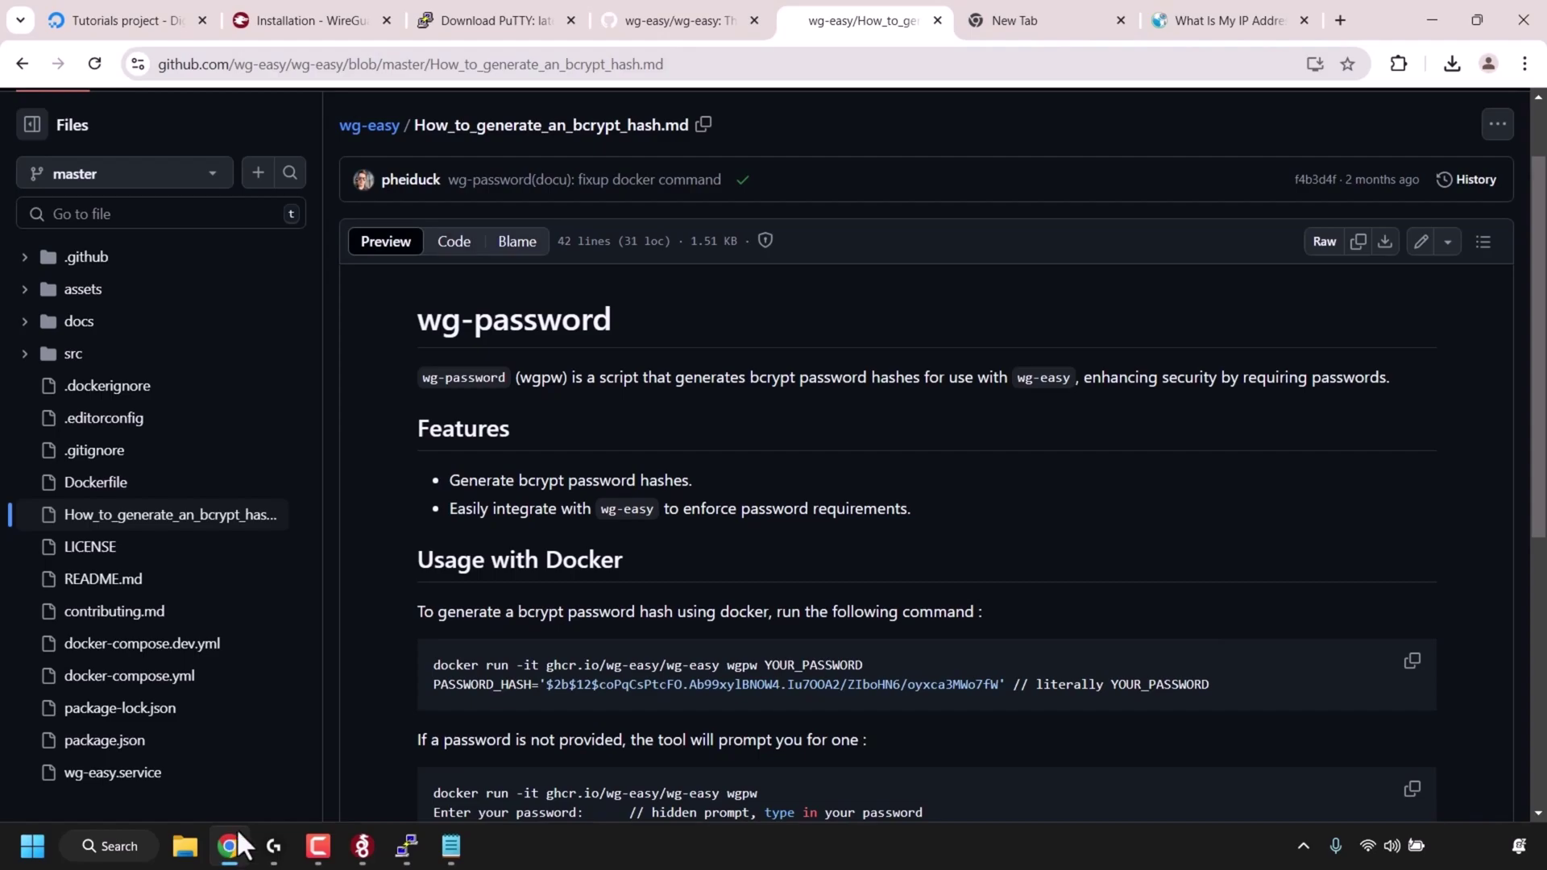
pyautogui.click(670, 26)
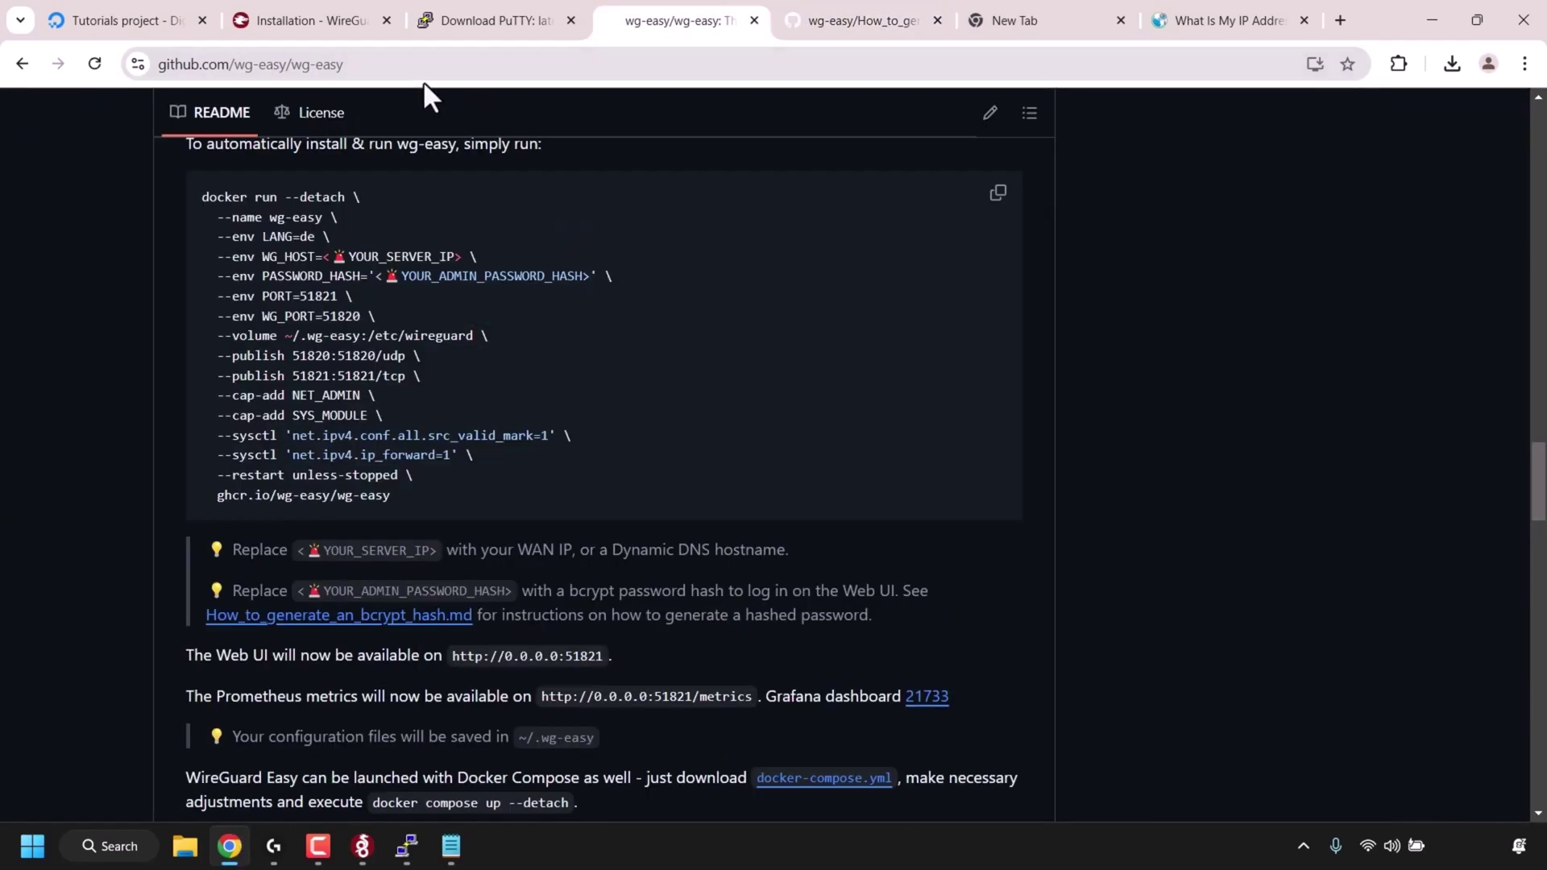
# - Copy the docker run command from the README's '2. Run WireGuard Easy' section
pyautogui.scroll(1, 1450, 447)
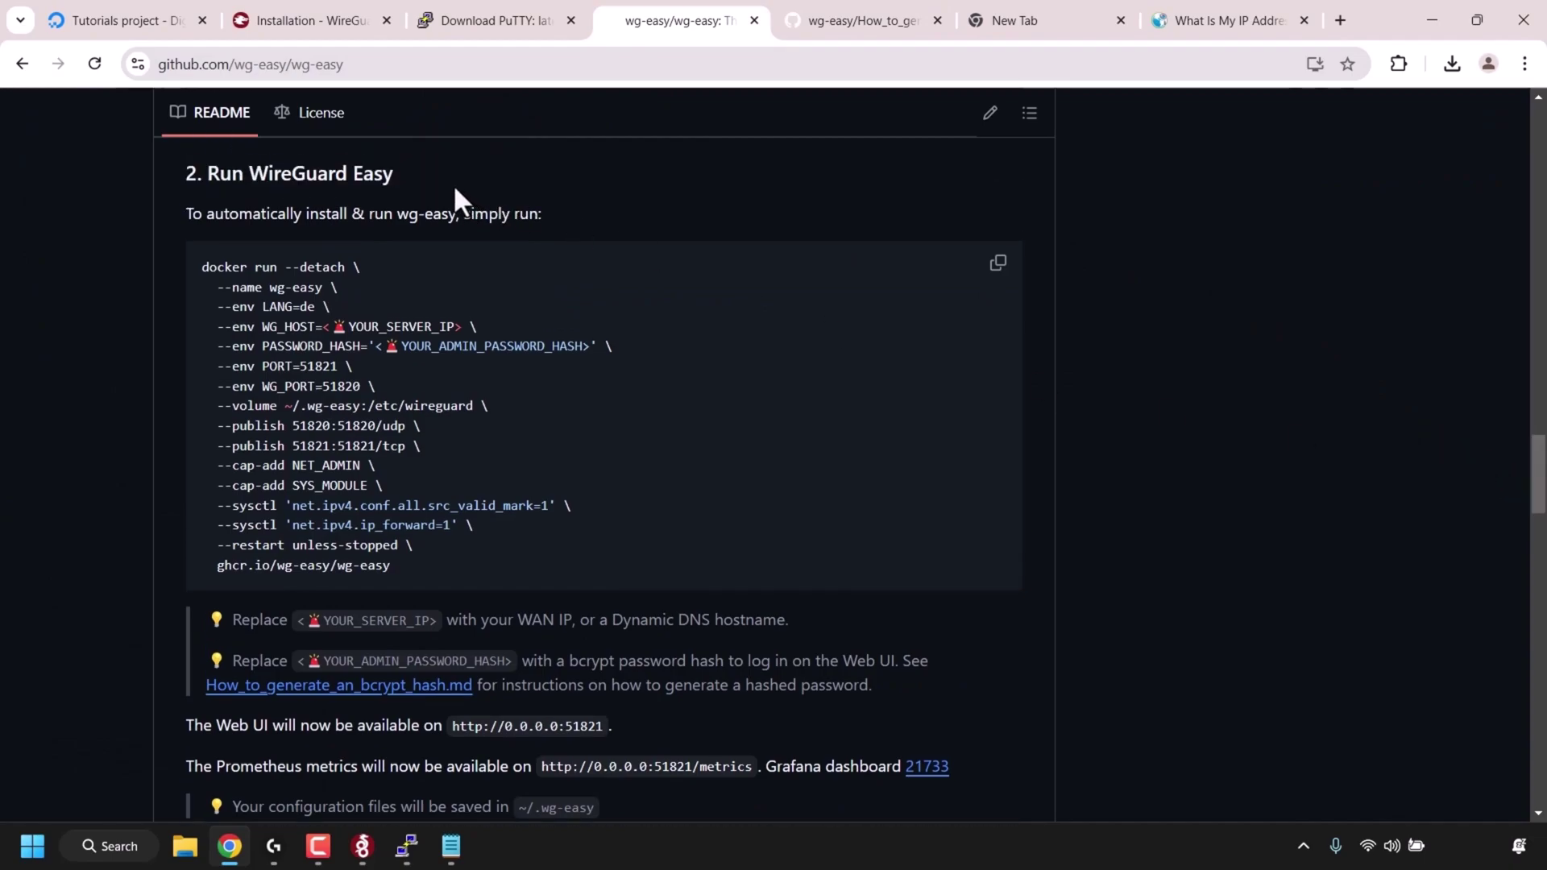
pyautogui.click(1007, 273)
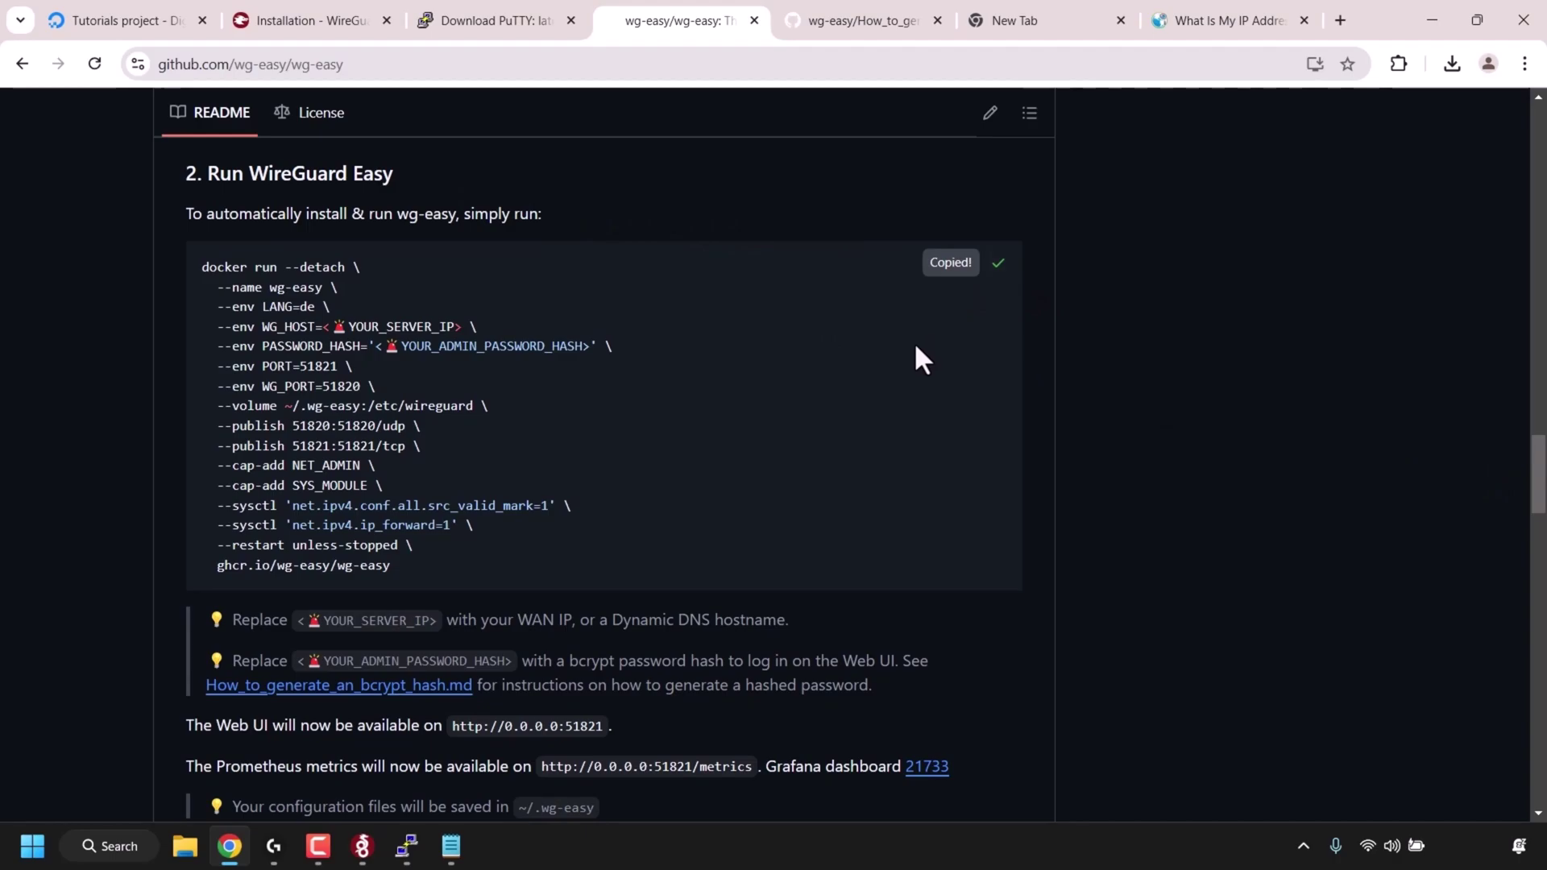
pyautogui.click(450, 846)
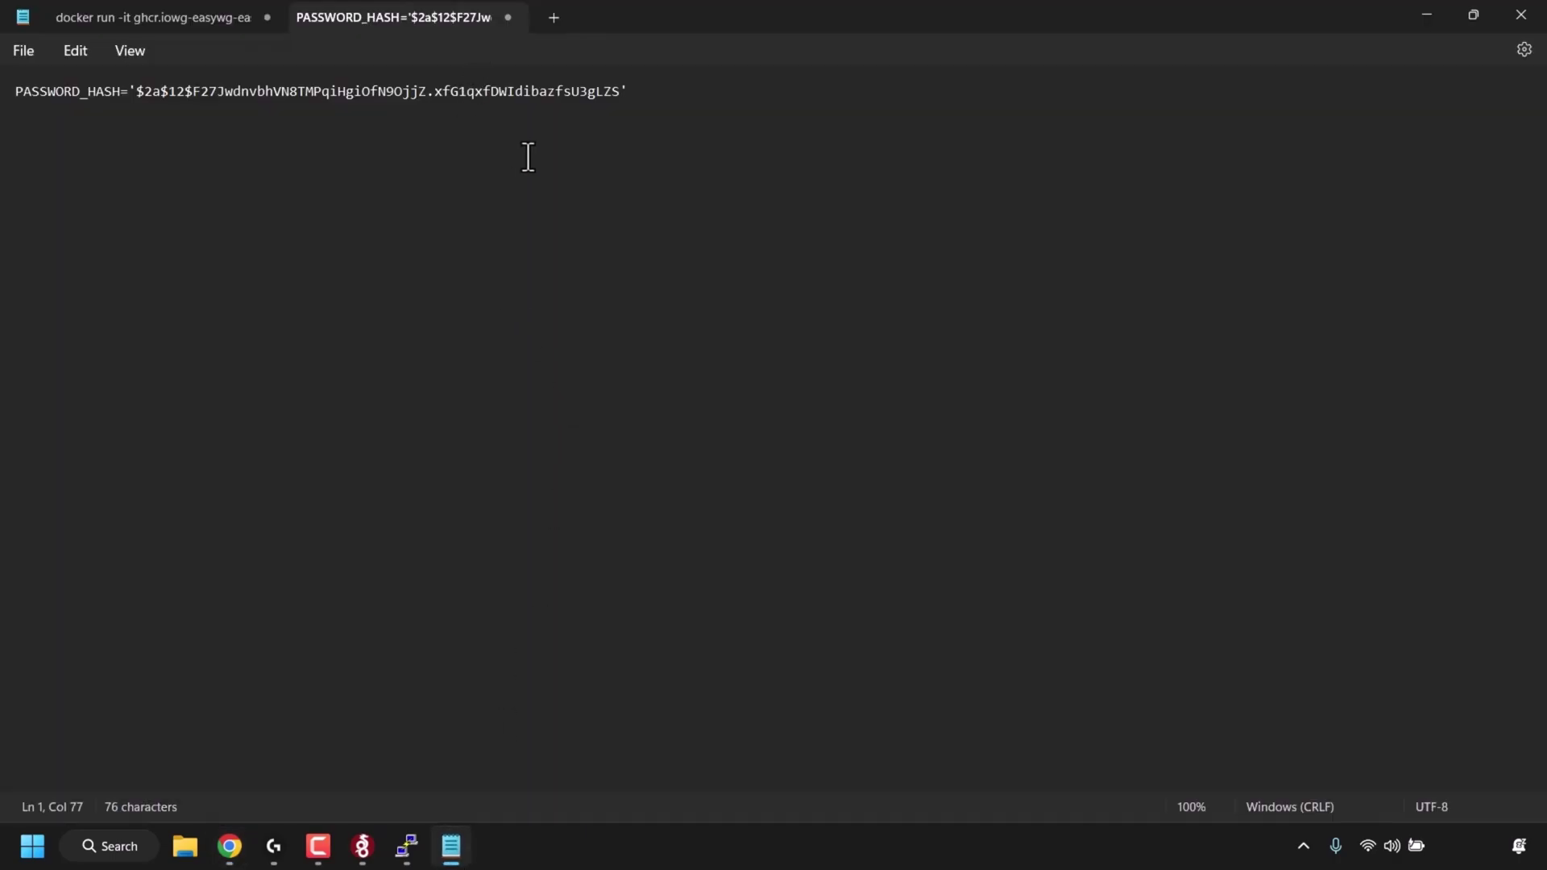
# - Paste the docker run command into a new Notepad tab and change LANG=de to LANG=en
pyautogui.click(551, 17)
pyautogui.rightClick(483, 142)
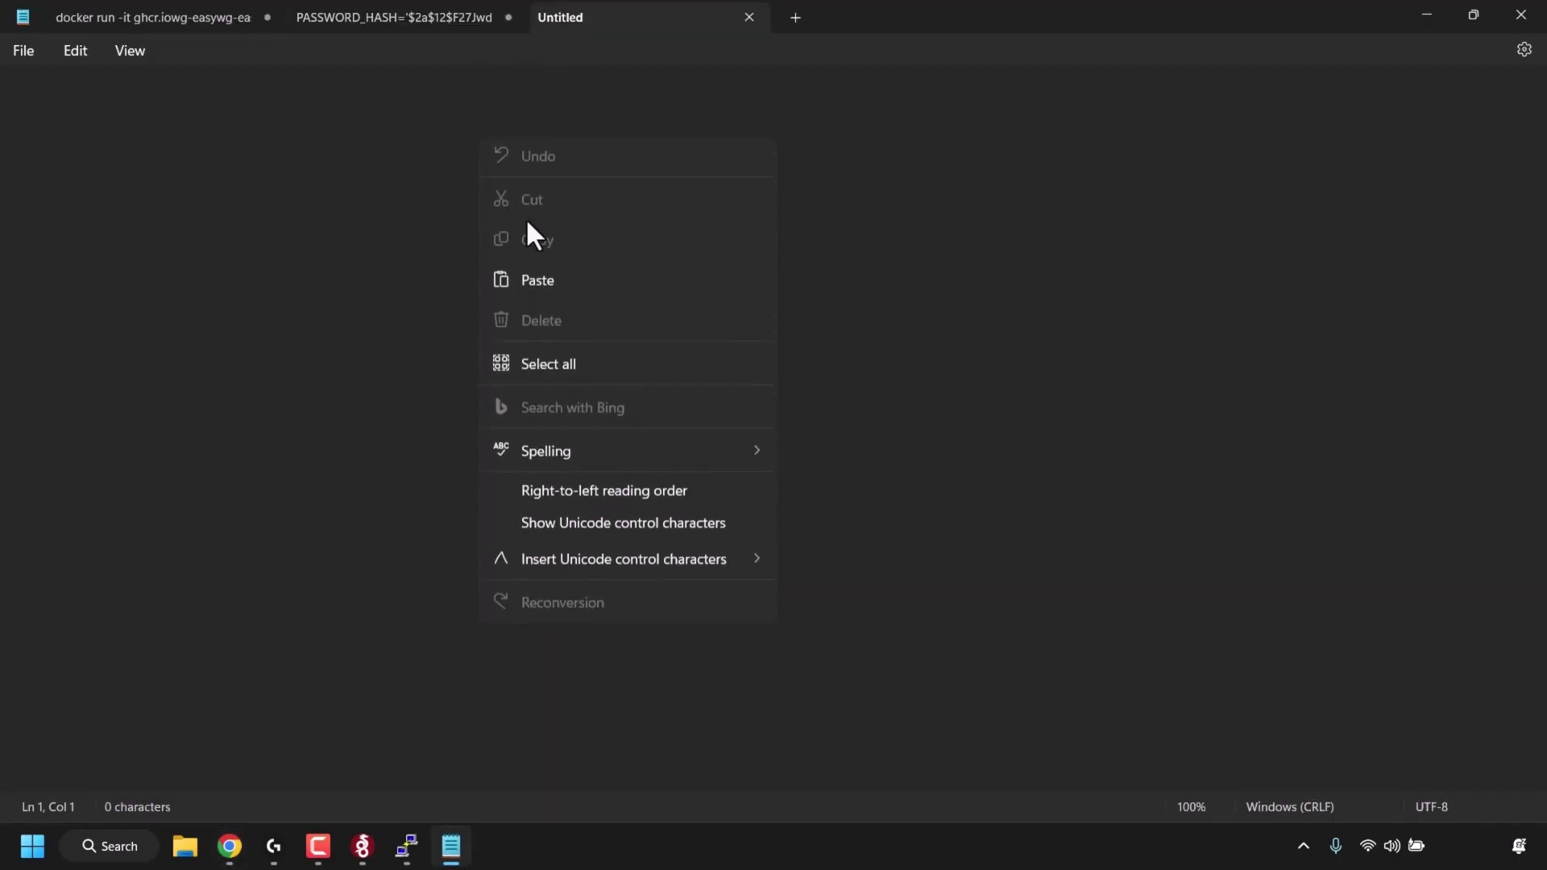
pyautogui.click(528, 278)
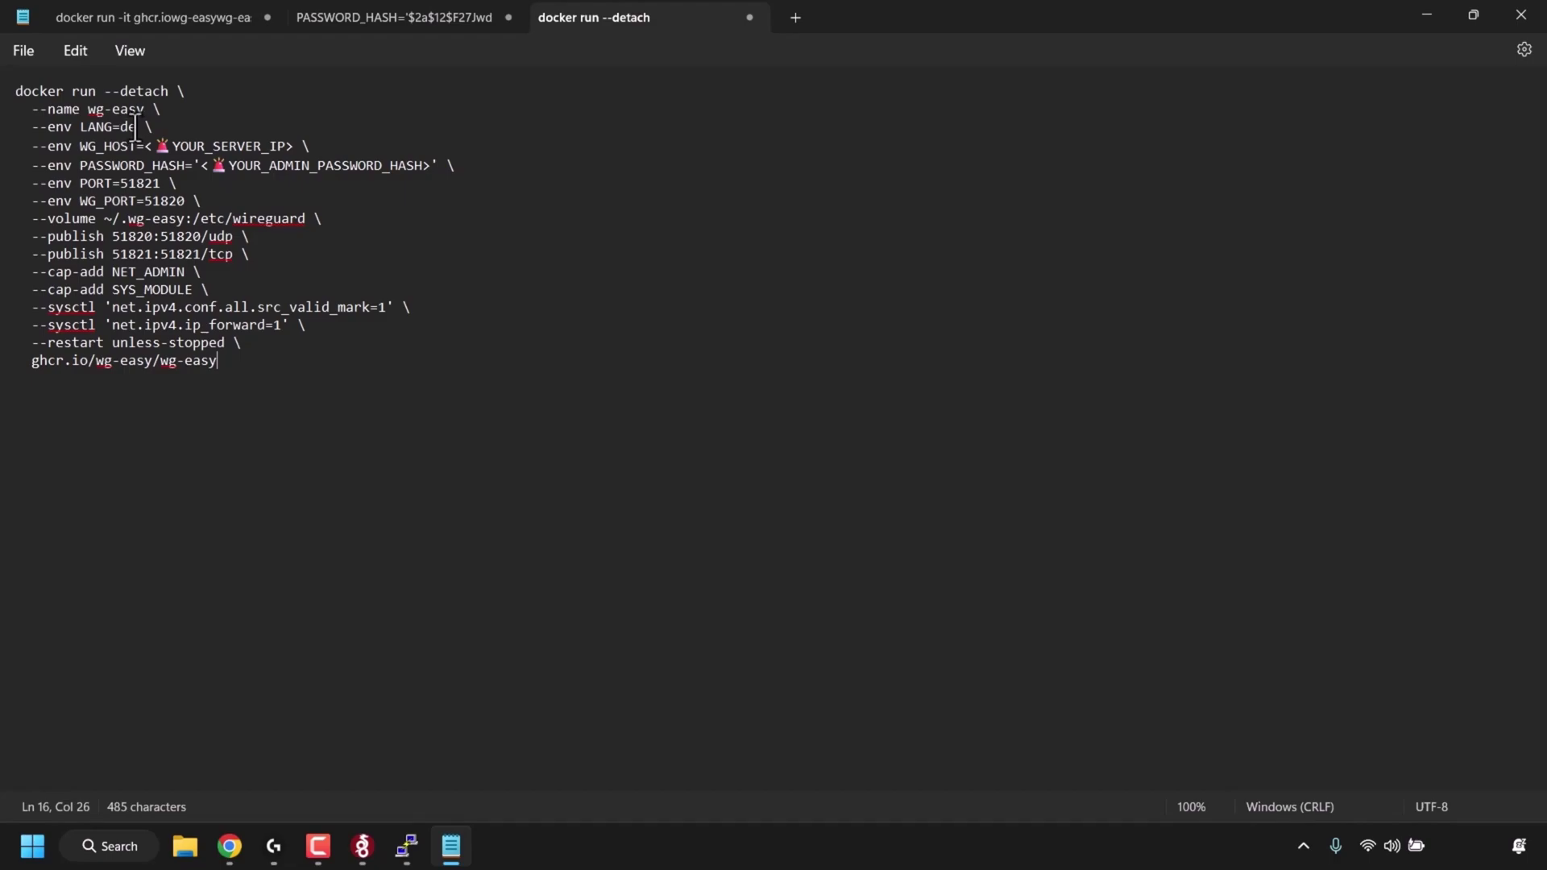
pyautogui.click(139, 127)
pyautogui.press('BackSpace')
pyautogui.write('en')
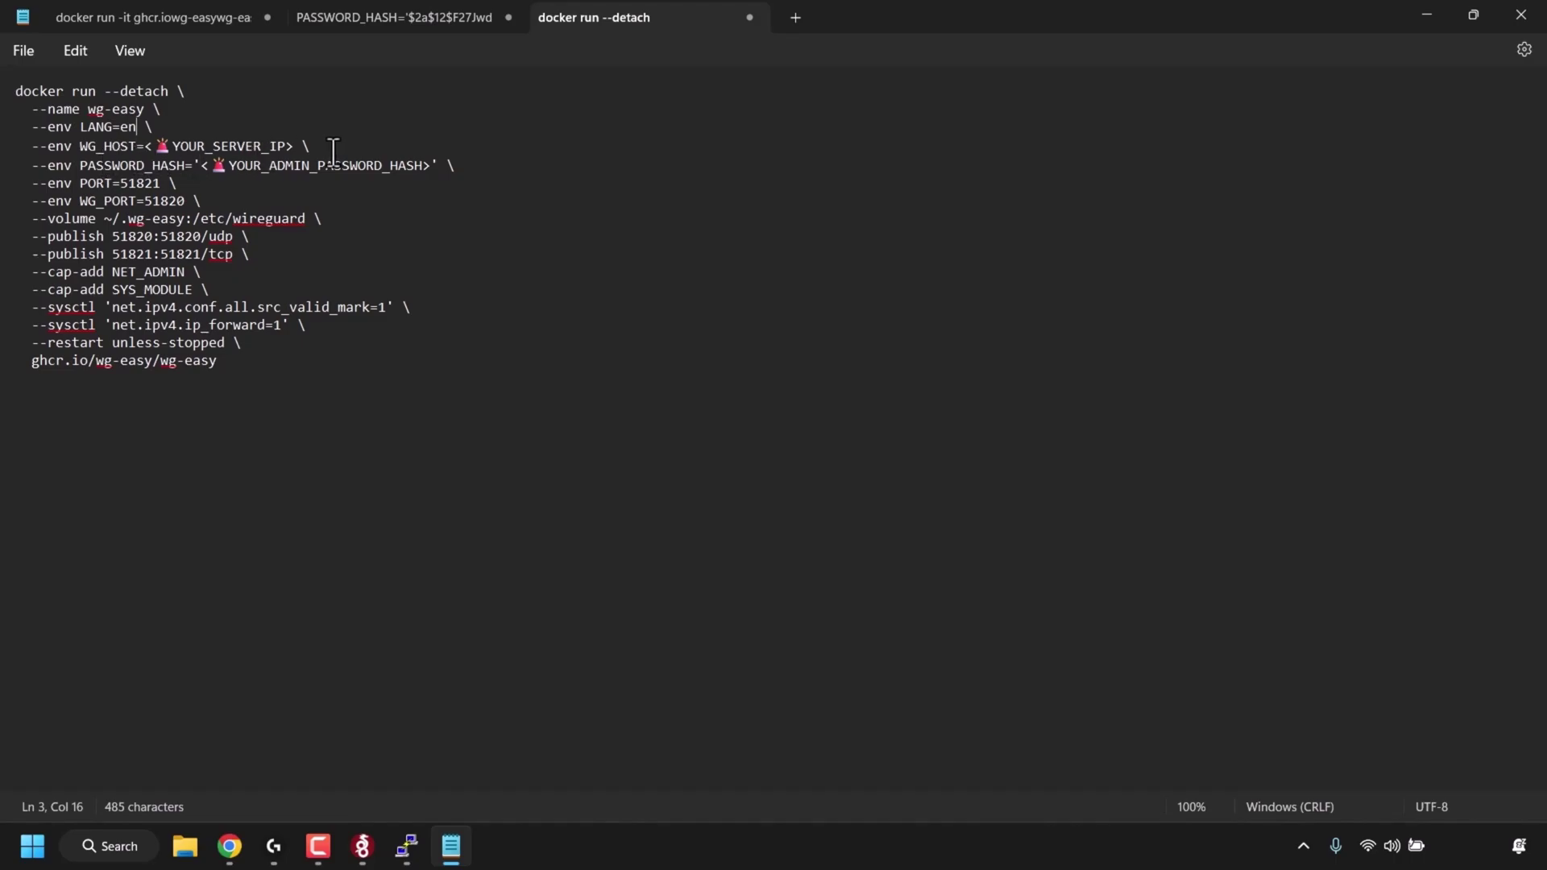
pyautogui.click(230, 846)
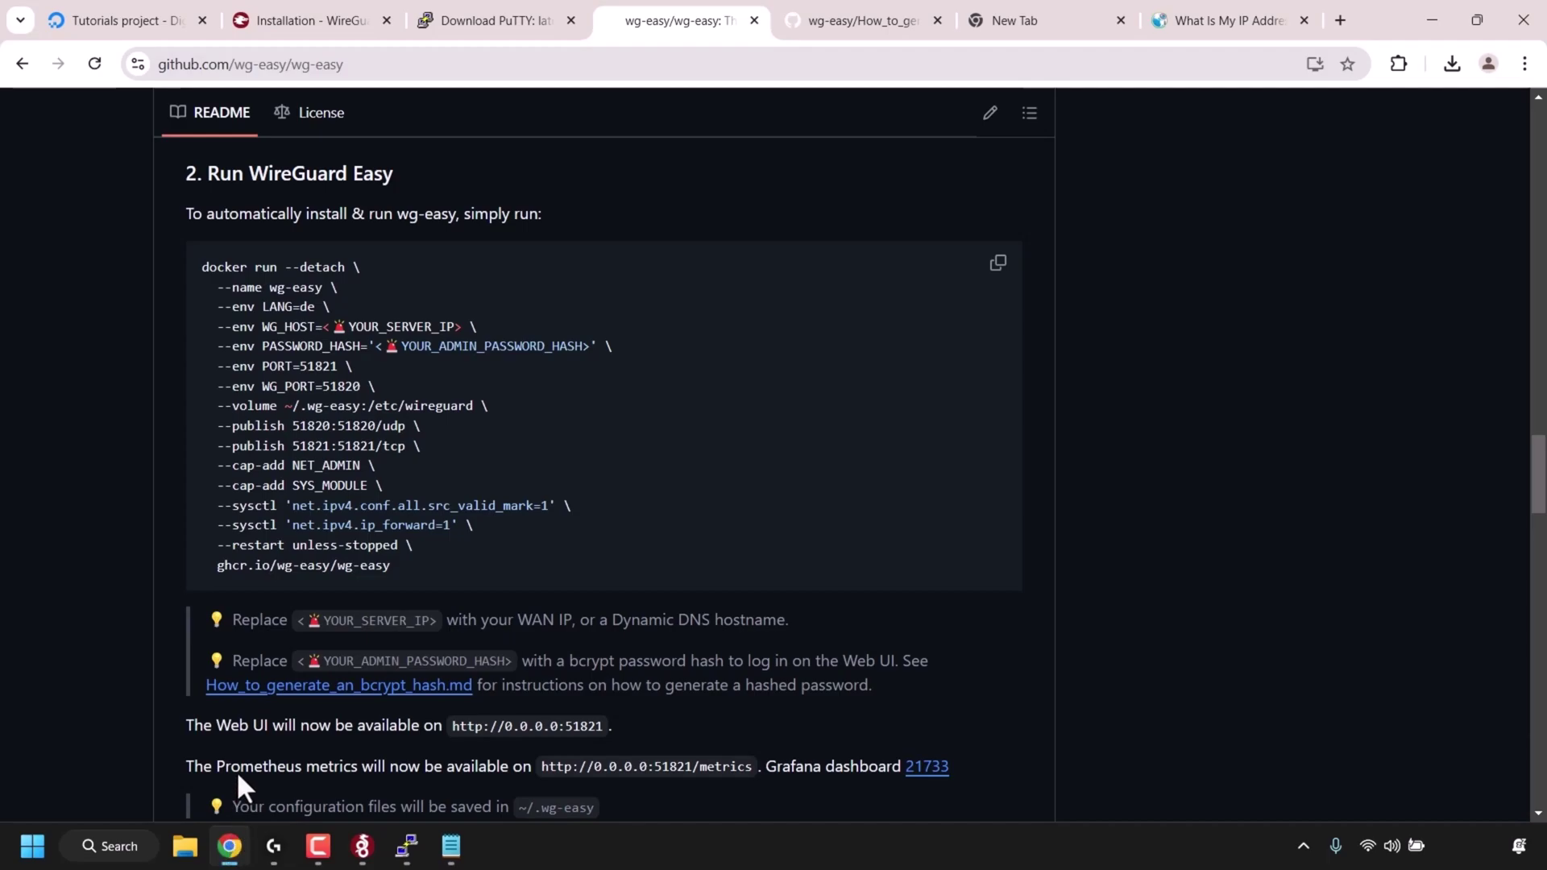
# - Replace the YOUR_SERVER_IP placeholder so WG_HOST is 134.122.68.166
pyautogui.click(179, 24)
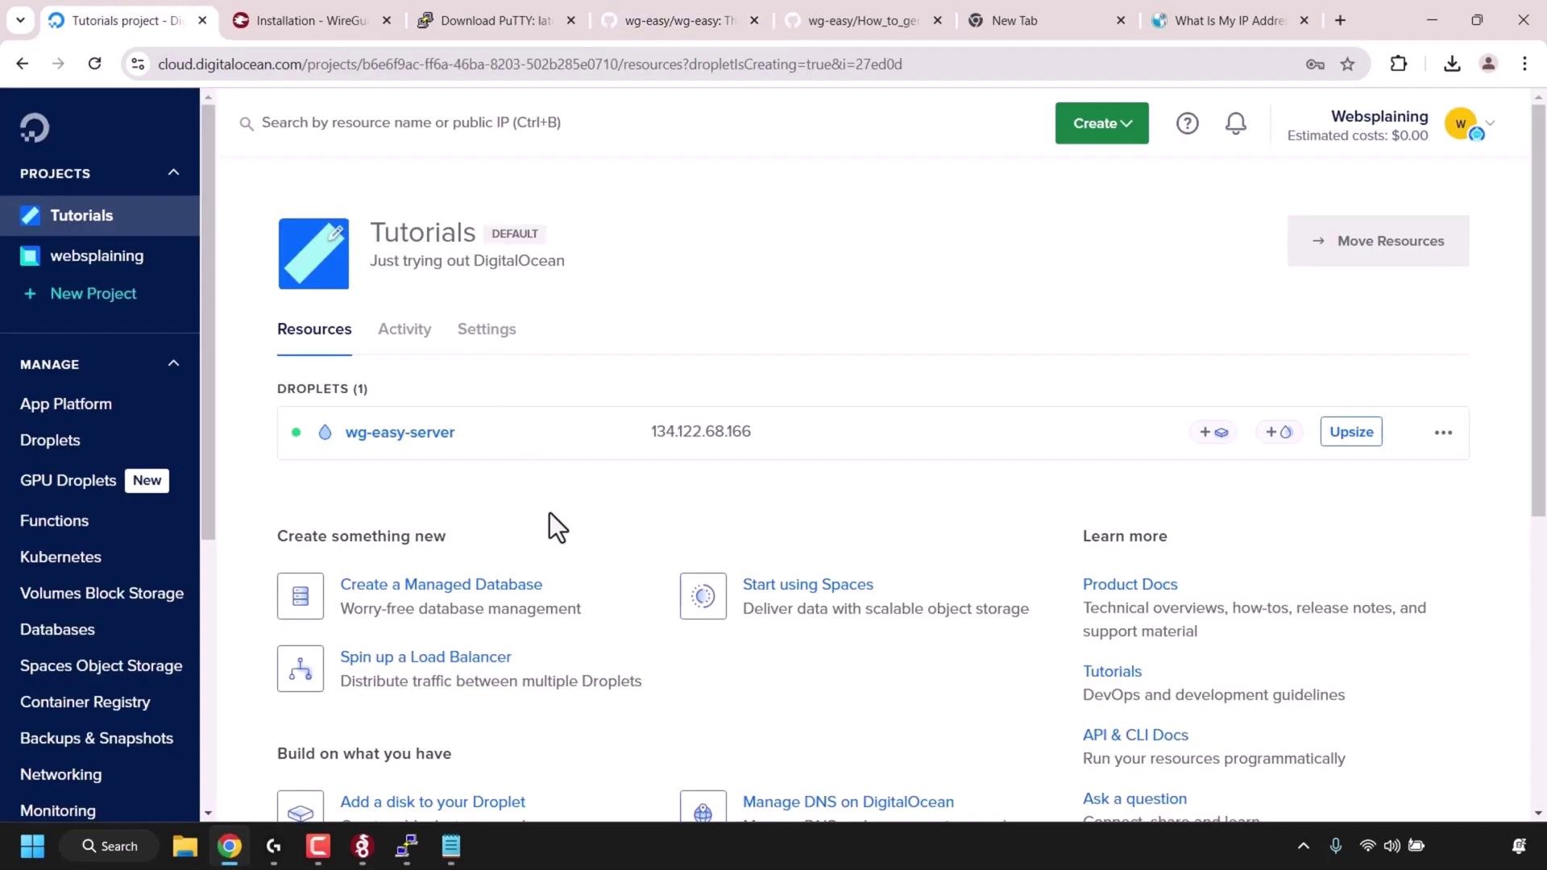
pyautogui.moveTo(767, 449)
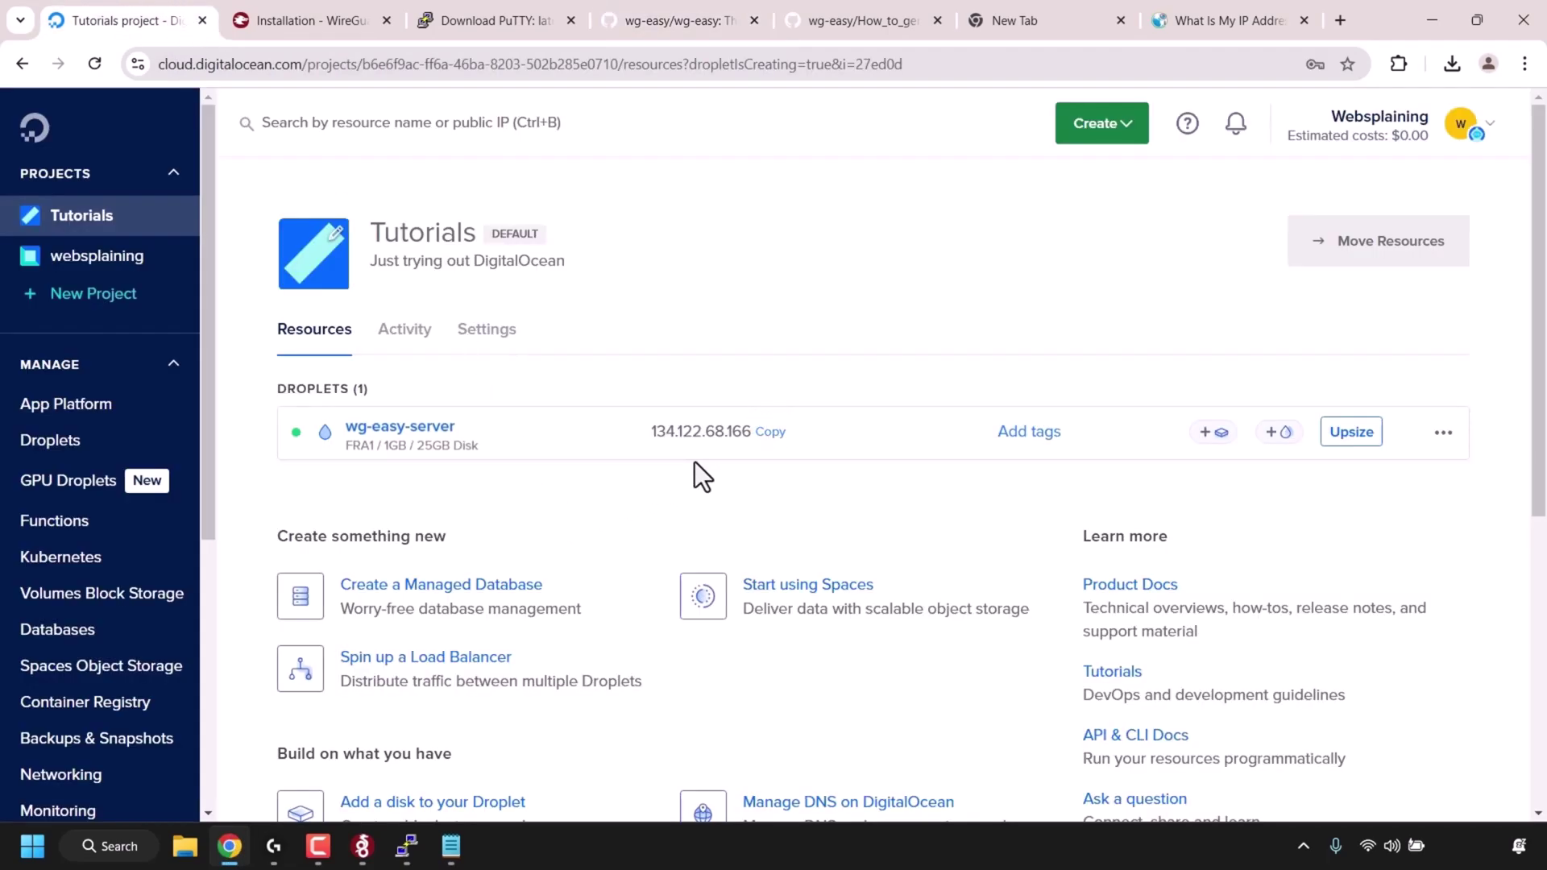
pyautogui.click(450, 847)
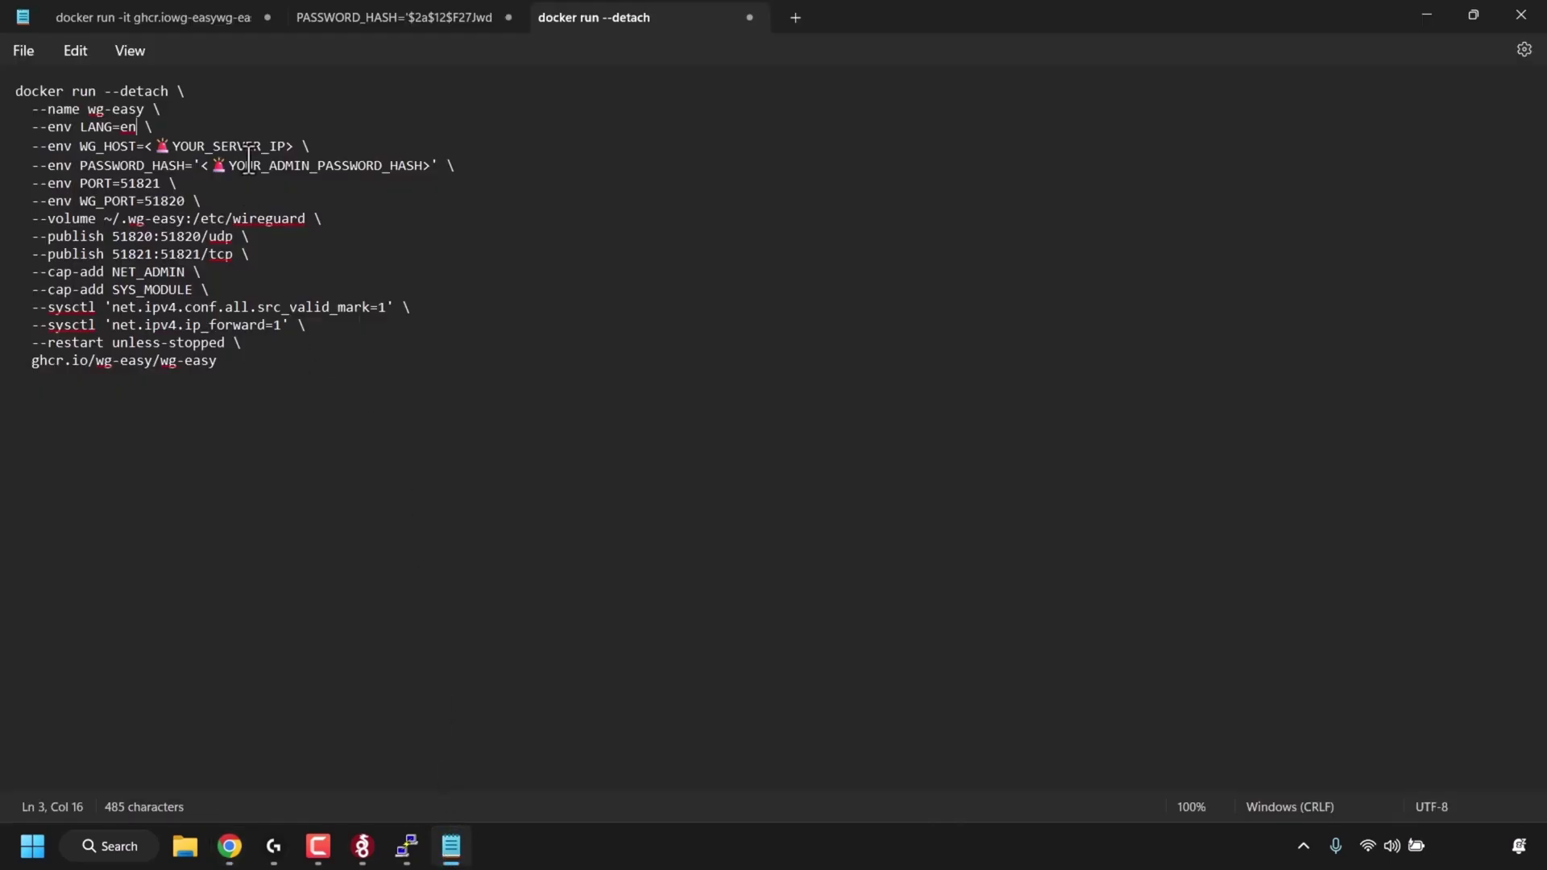
pyautogui.click(293, 148)
pyautogui.press('BackSpace')
pyautogui.press('BackSpace')
pyautogui.press('BackSpace')
pyautogui.press('BackSpace')
pyautogui.press('BackSpace')
pyautogui.press('BackSpace')
pyautogui.press('BackSpace')
pyautogui.press('BackSpace')
pyautogui.press('BackSpace')
pyautogui.press('BackSpace')
pyautogui.press('BackSpace')
pyautogui.press('BackSpace')
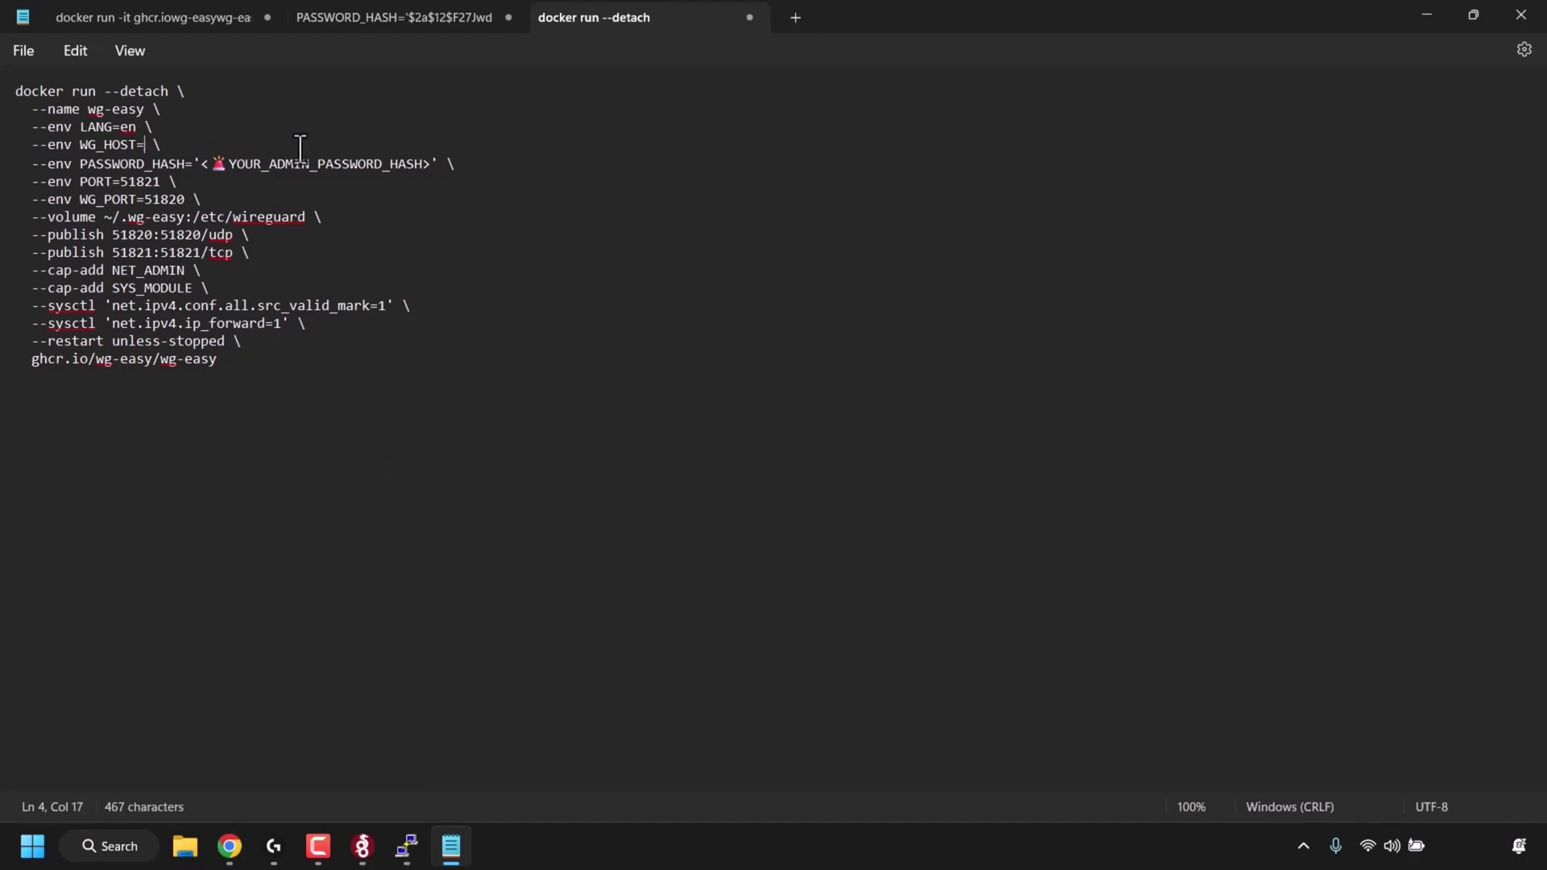
pyautogui.rightClick(147, 150)
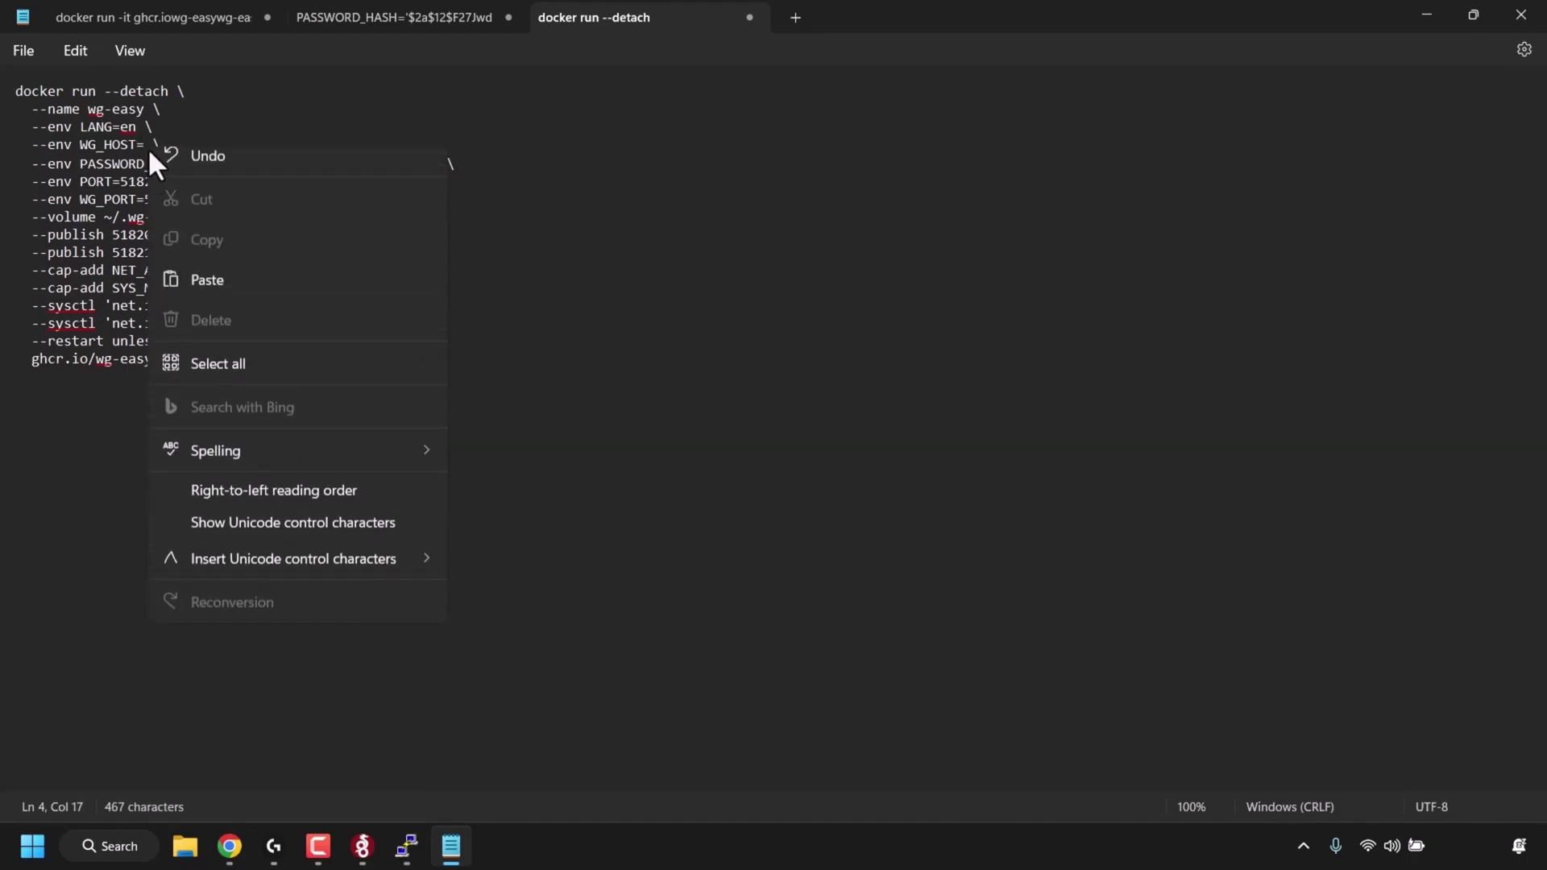
pyautogui.click(225, 292)
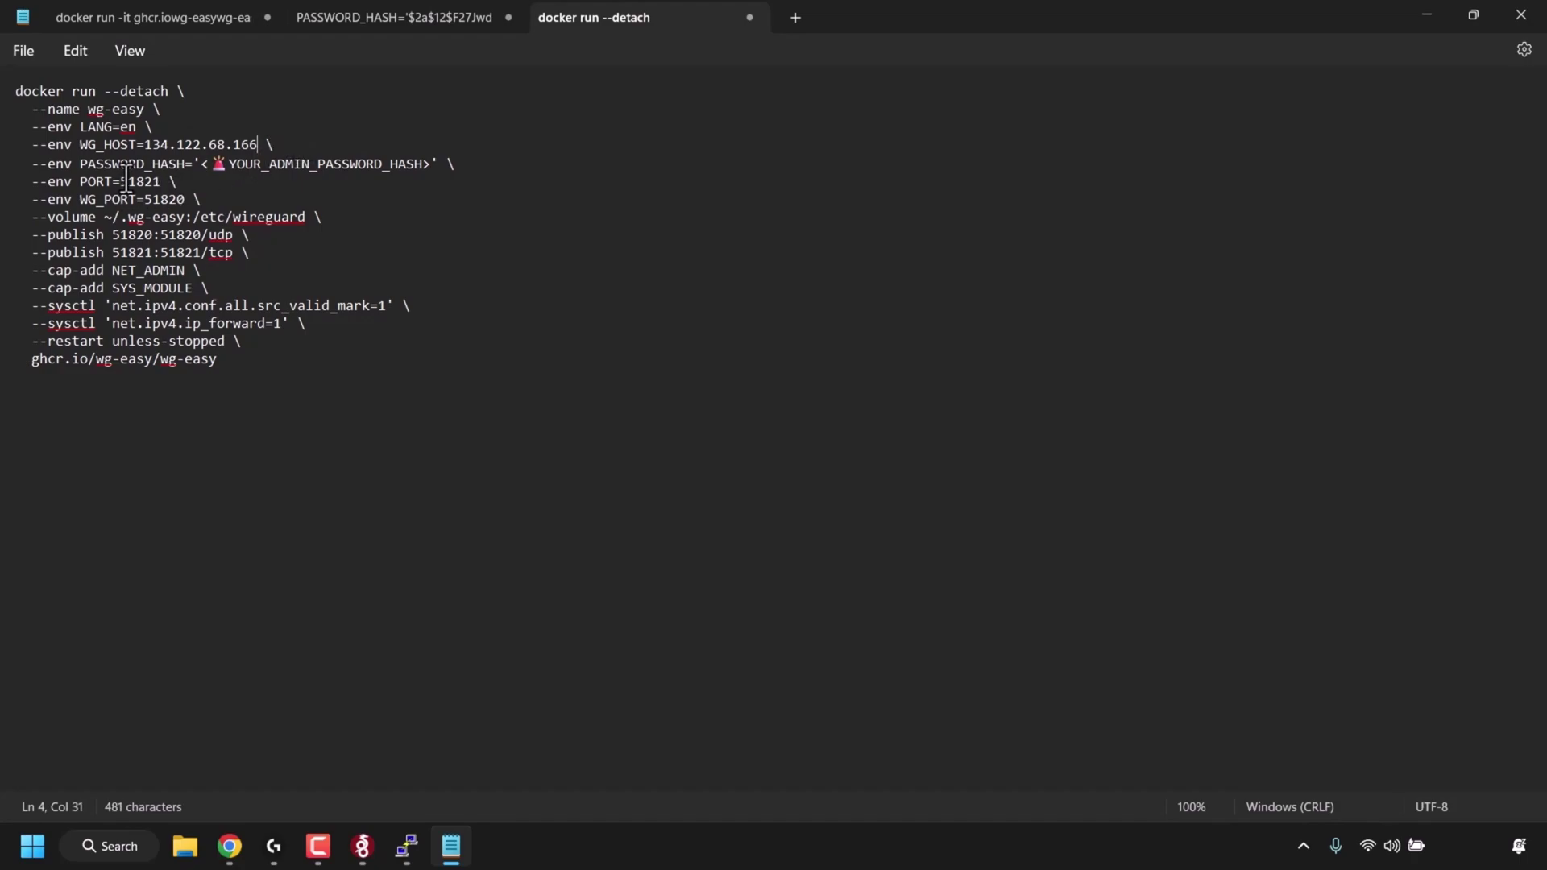
# - Replace the PASSWORD_HASH placeholder with the generated bcrypt hash from the other tab
pyautogui.click(388, 19)
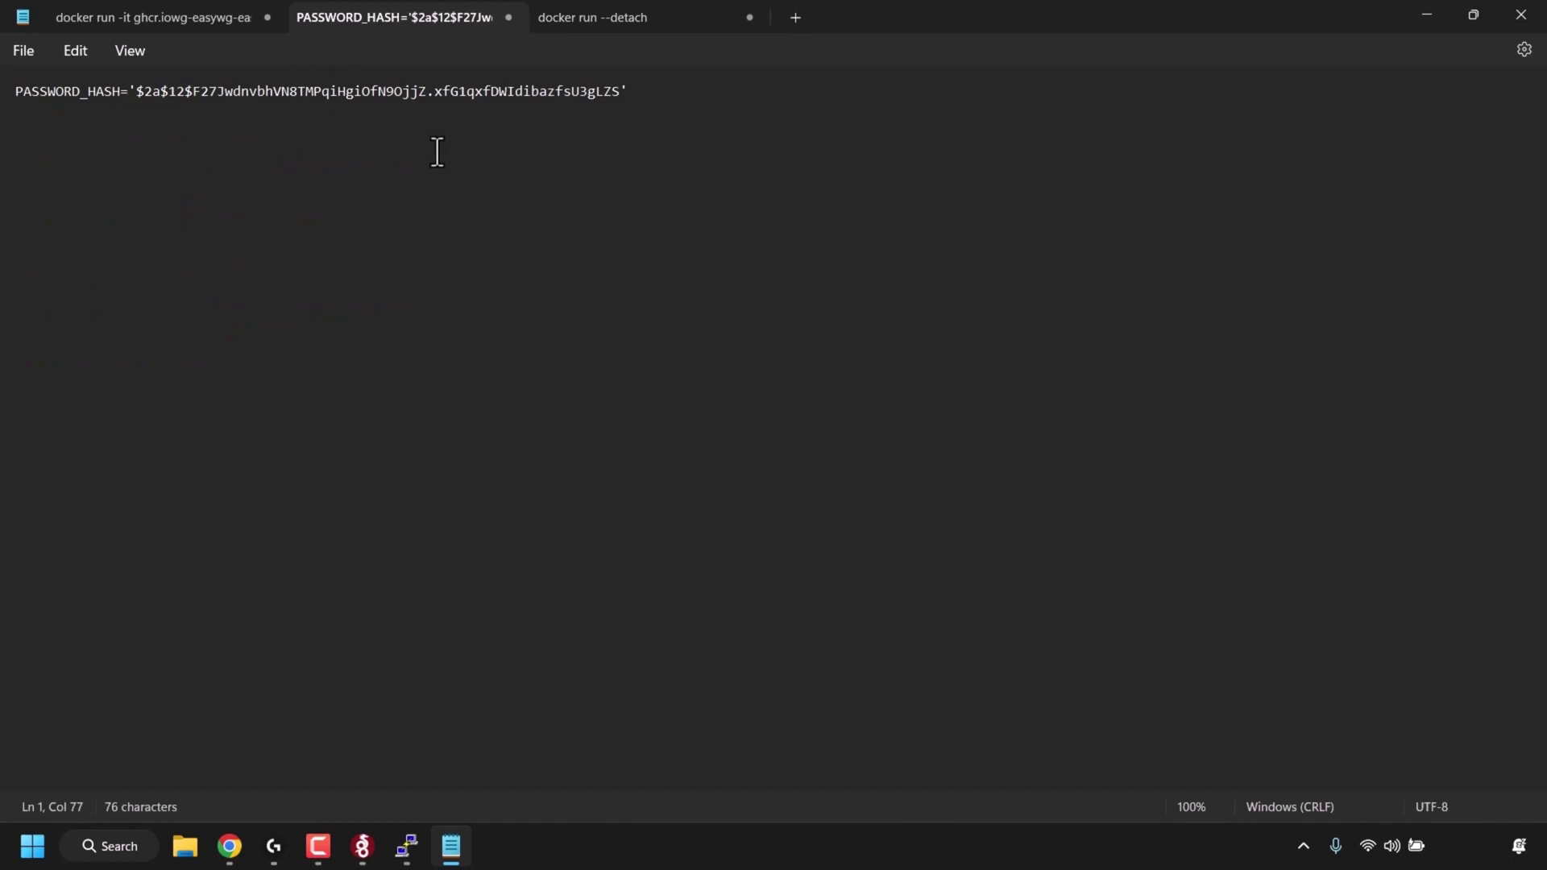
pyautogui.tripleClick(510, 90)
pyautogui.rightClick(231, 91)
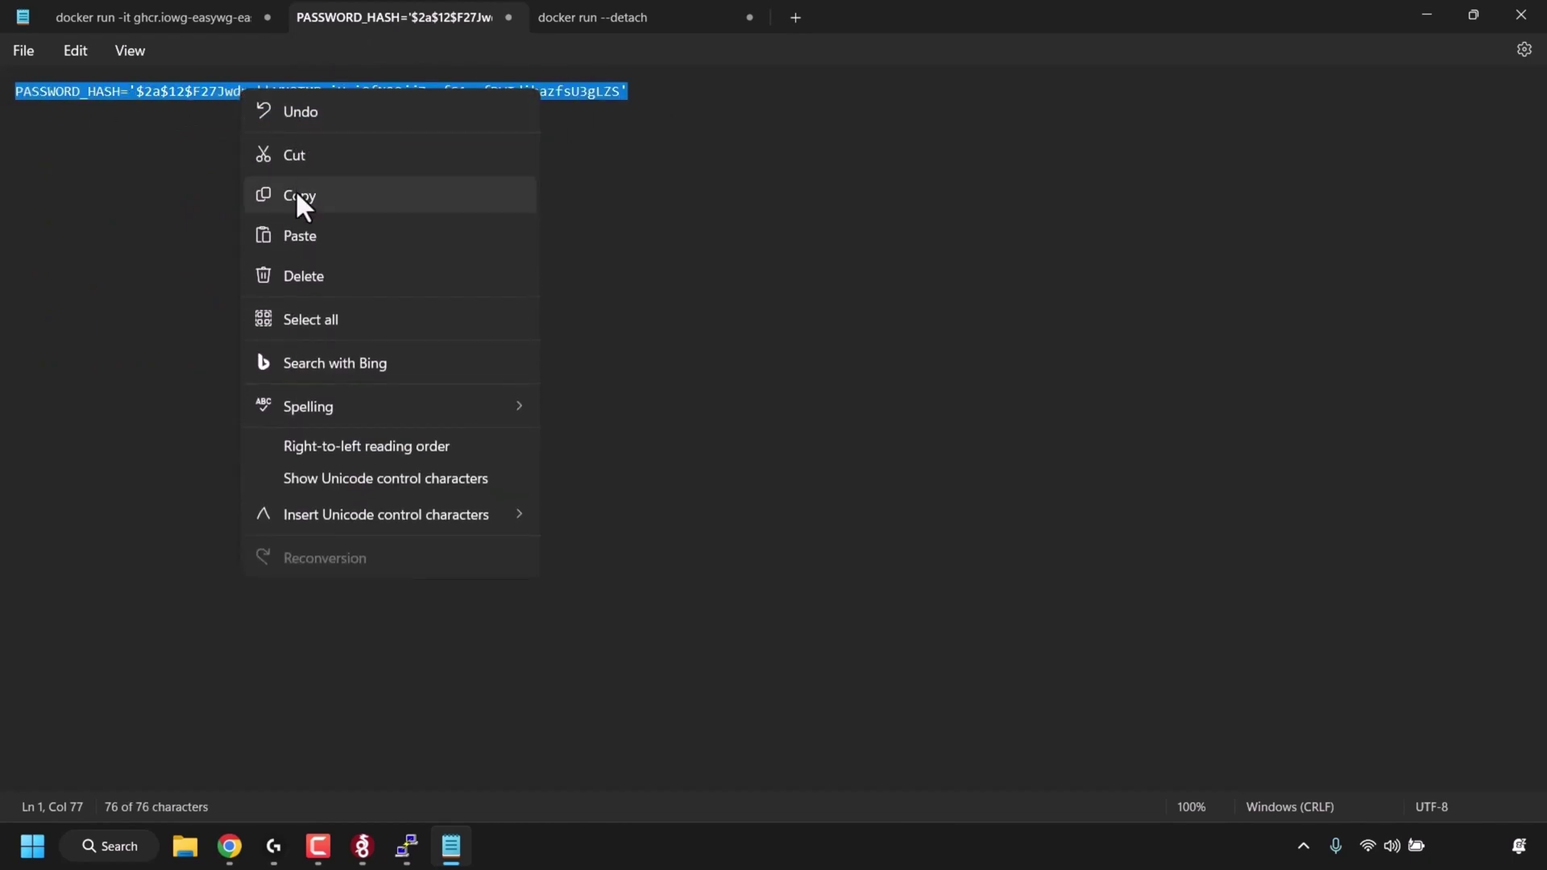
pyautogui.click(295, 195)
pyautogui.click(659, 17)
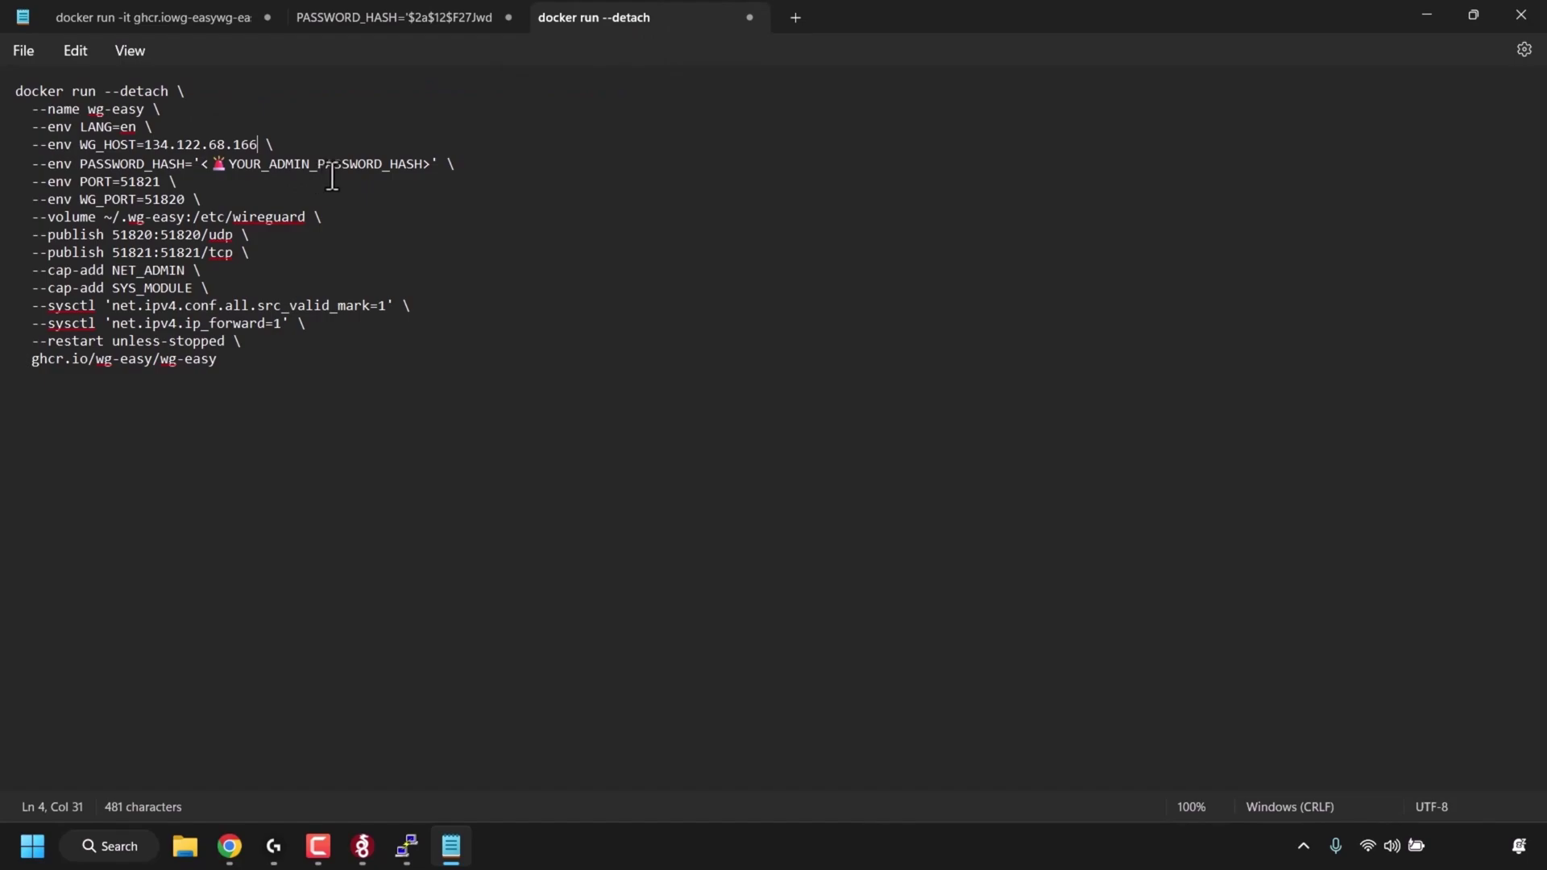
pyautogui.click(435, 163)
pyautogui.press('BackSpace')
pyautogui.press('BackSpace')
pyautogui.press('BackSpace')
pyautogui.press('BackSpace')
pyautogui.press('BackSpace')
pyautogui.press('BackSpace')
pyautogui.press('BackSpace')
pyautogui.press('BackSpace')
pyautogui.press('BackSpace')
pyautogui.press('BackSpace')
pyautogui.press('BackSpace')
pyautogui.press('BackSpace')
pyautogui.press('BackSpace')
pyautogui.press('BackSpace')
pyautogui.press('BackSpace')
pyautogui.press('BackSpace')
pyautogui.press('BackSpace')
pyautogui.press('BackSpace')
pyautogui.press('BackSpace')
pyautogui.press('BackSpace')
pyautogui.press('BackSpace')
pyautogui.press('BackSpace')
pyautogui.press('BackSpace')
pyautogui.press('BackSpace')
pyautogui.press('BackSpace')
pyautogui.press('BackSpace')
pyautogui.press('BackSpace')
pyautogui.press('BackSpace')
pyautogui.press('BackSpace')
pyautogui.press('BackSpace')
pyautogui.press('BackSpace')
pyautogui.press('BackSpace')
pyautogui.press('BackSpace')
pyautogui.press('BackSpace')
pyautogui.press('BackSpace')
pyautogui.press('BackSpace')
pyautogui.press('BackSpace')
pyautogui.press('BackSpace')
pyautogui.press('BackSpace')
pyautogui.press('BackSpace')
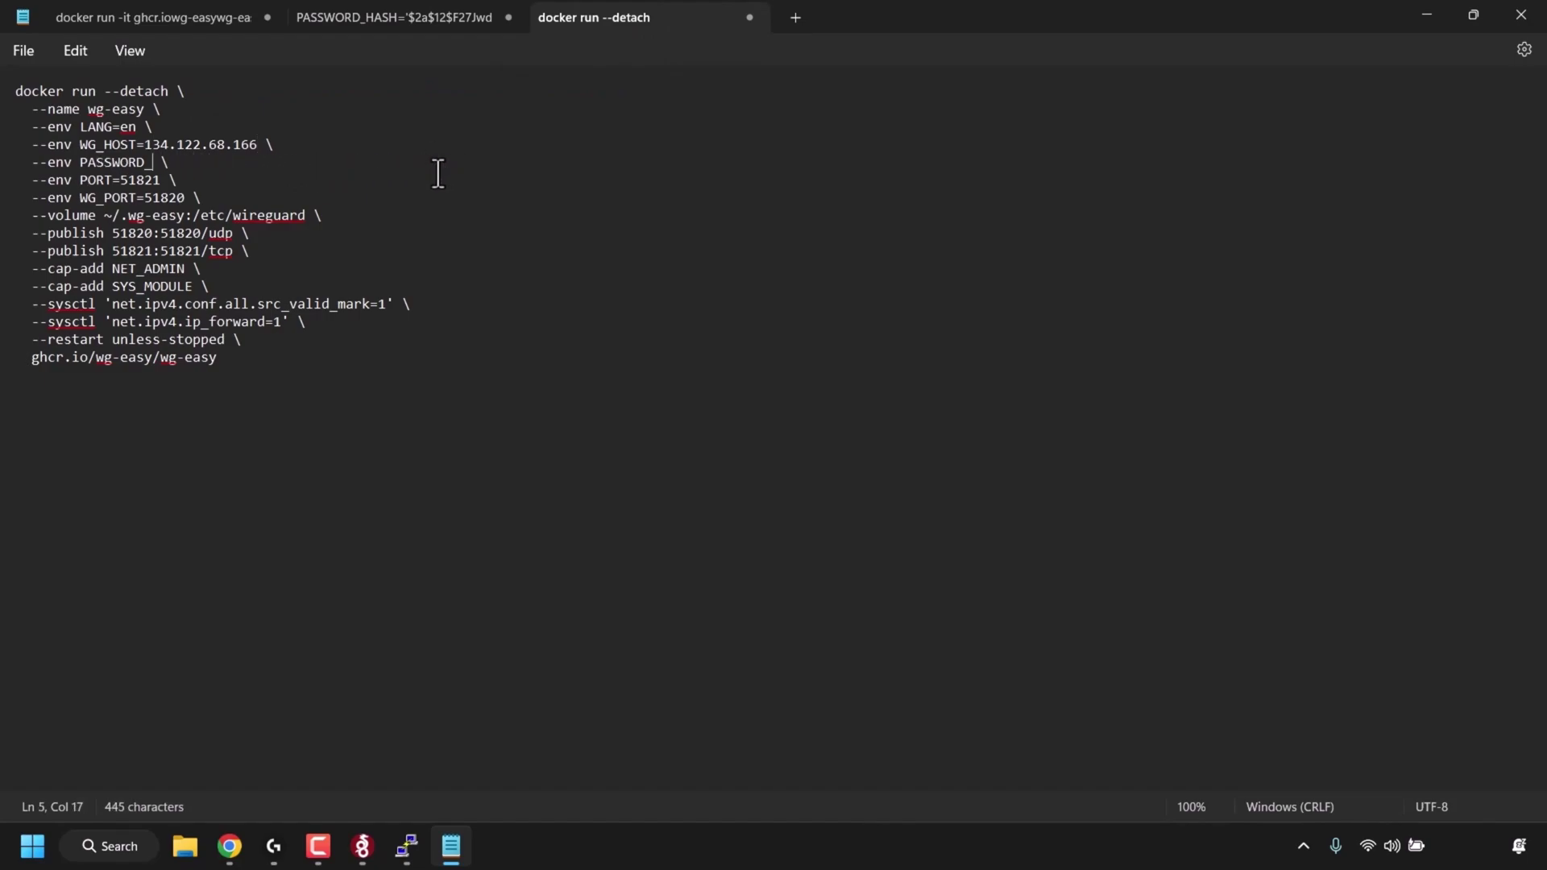
pyautogui.rightClick(89, 166)
pyautogui.click(185, 312)
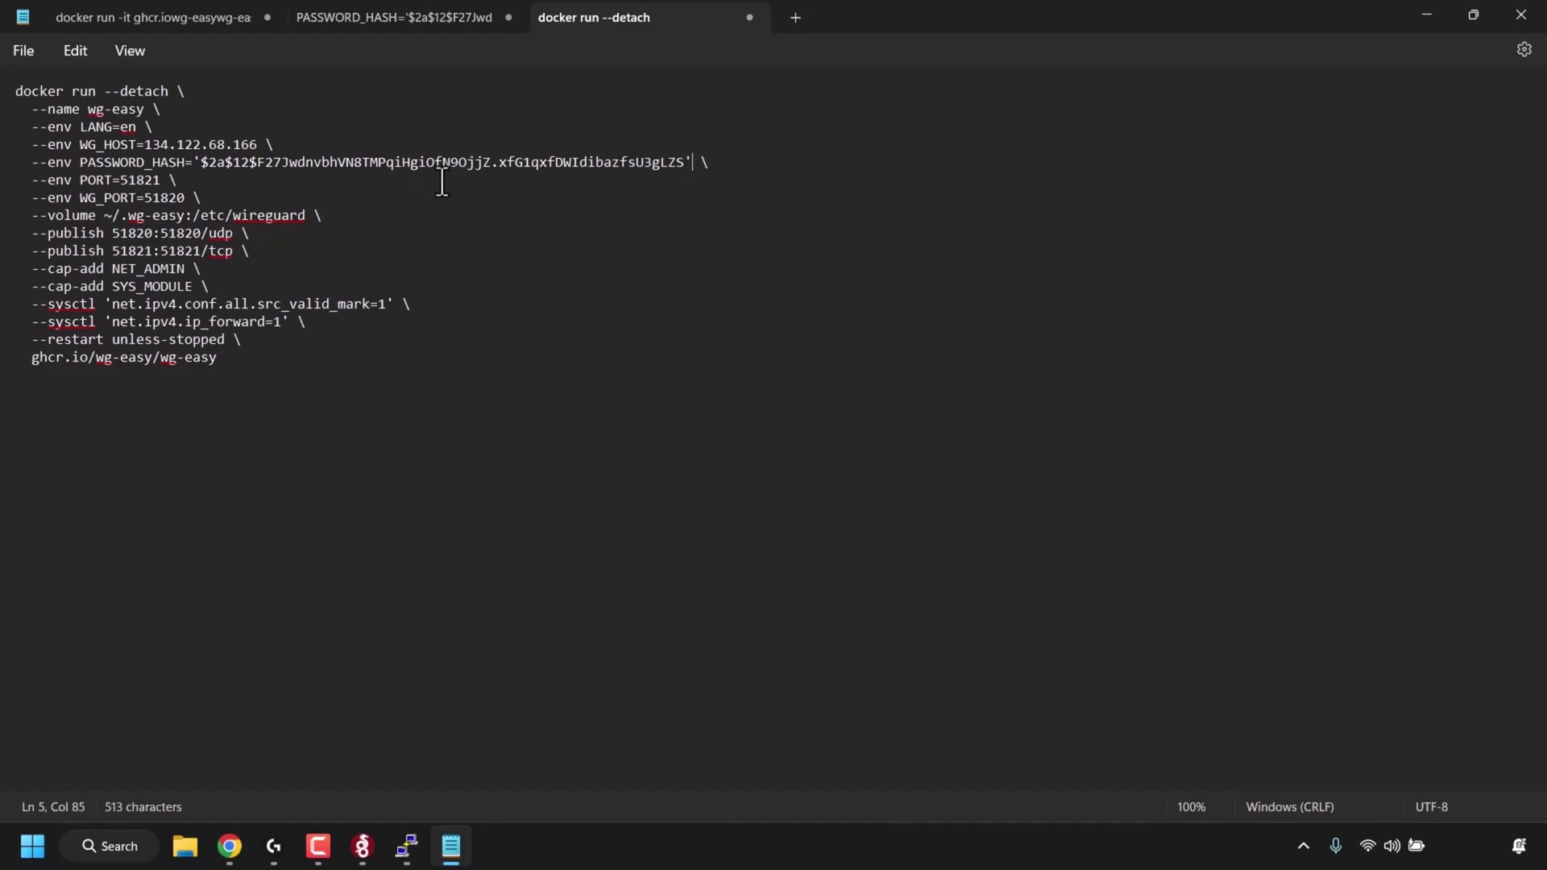
# - Copy the entire completed docker run command
pyautogui.moveTo(311, 376); pyautogui.dragTo(7, 90)
pyautogui.rightClick(159, 151)
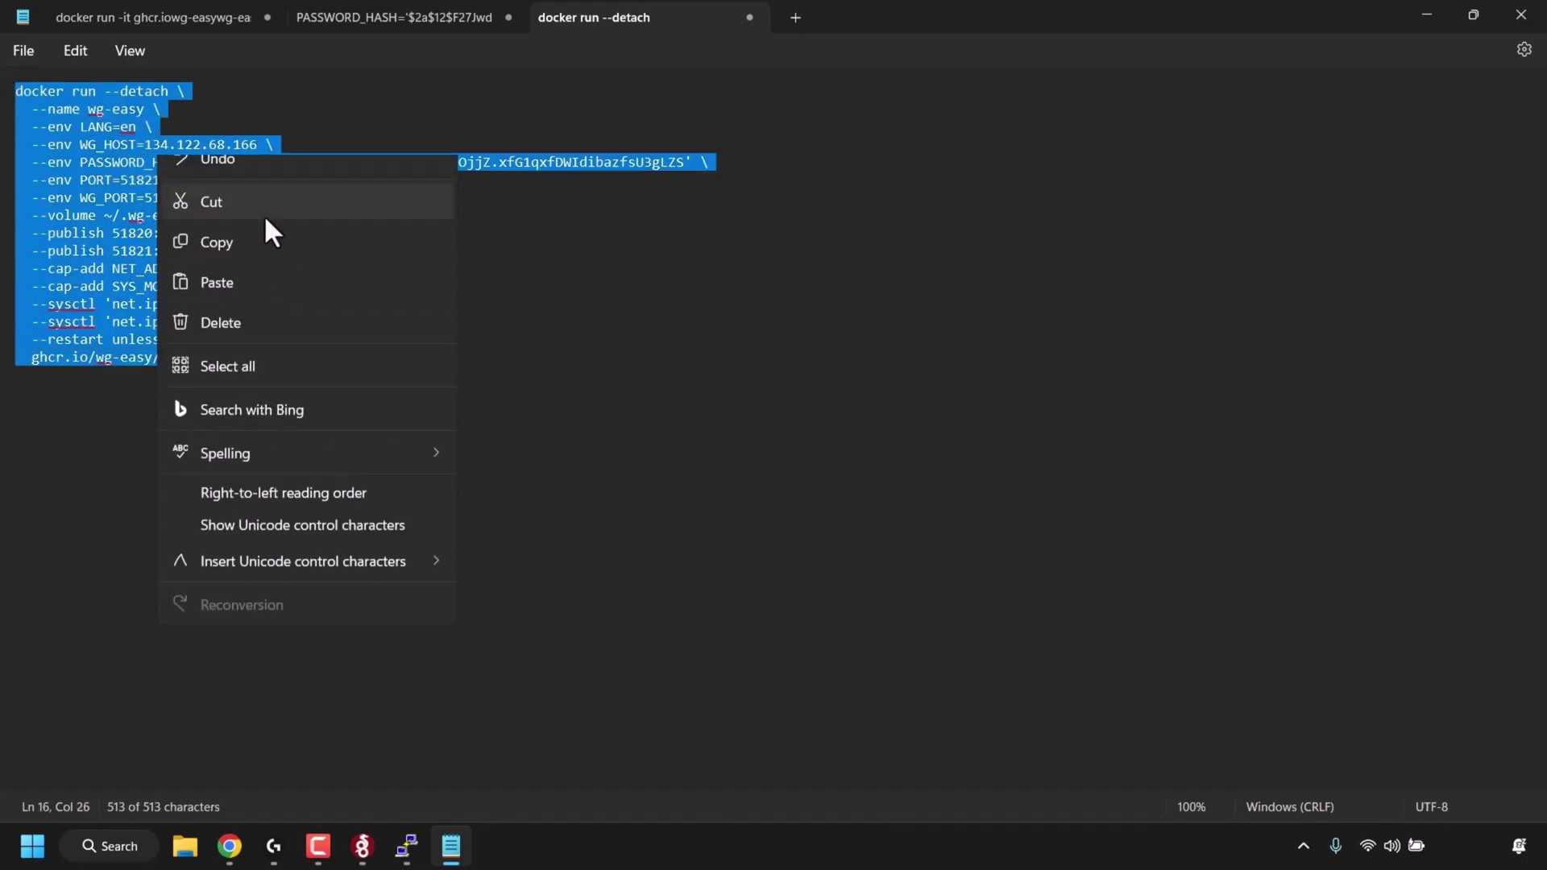
pyautogui.click(245, 264)
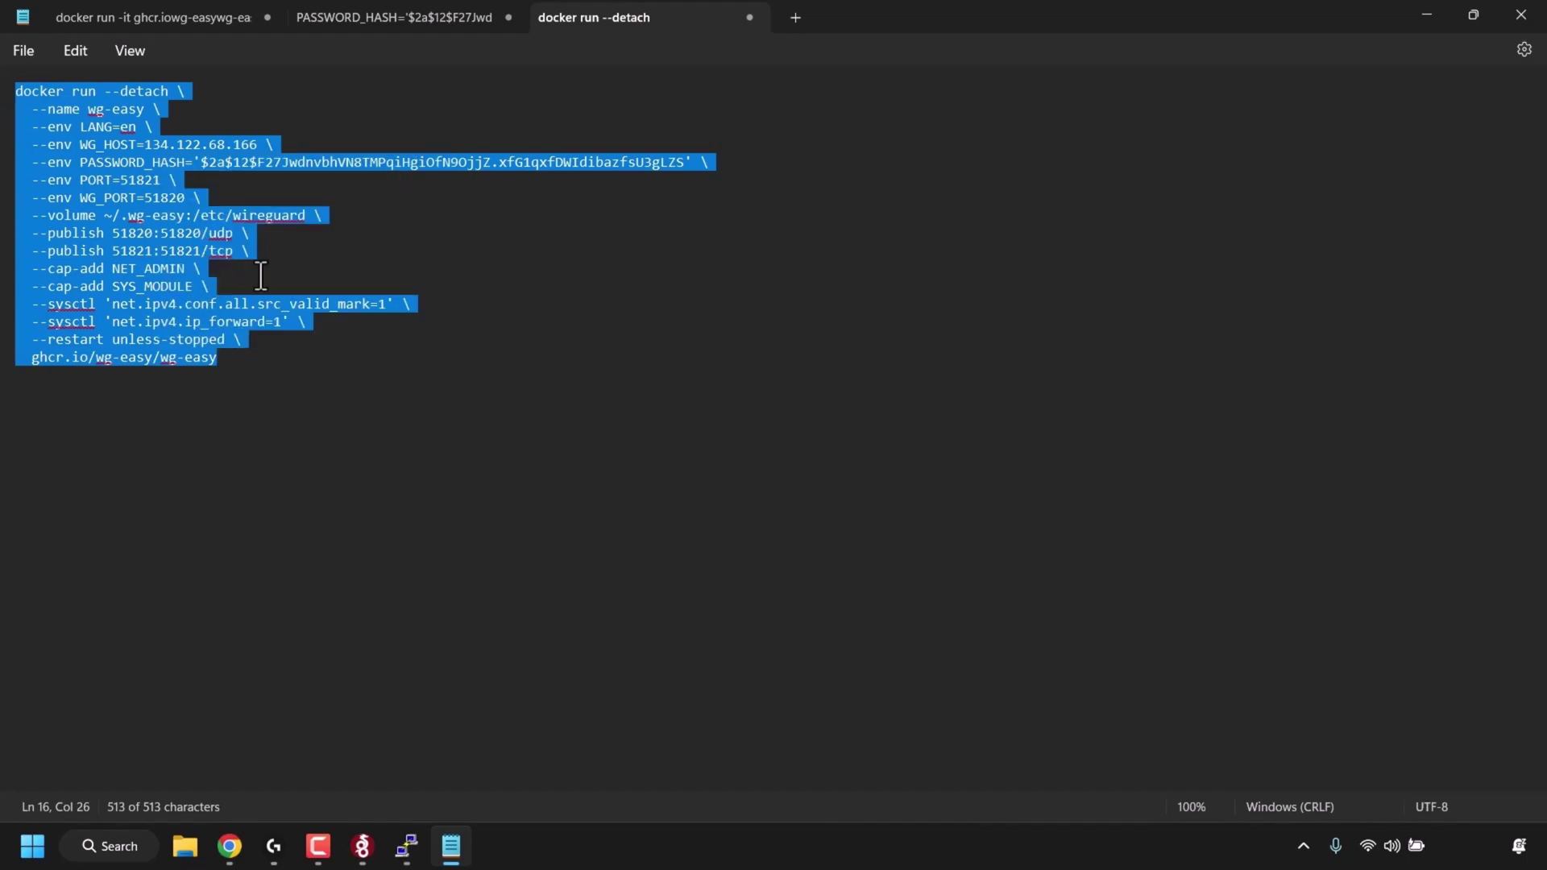
# - Run the completed wg-easy docker command on the server, then close and confirm ending PuTTY
pyautogui.click(406, 846)
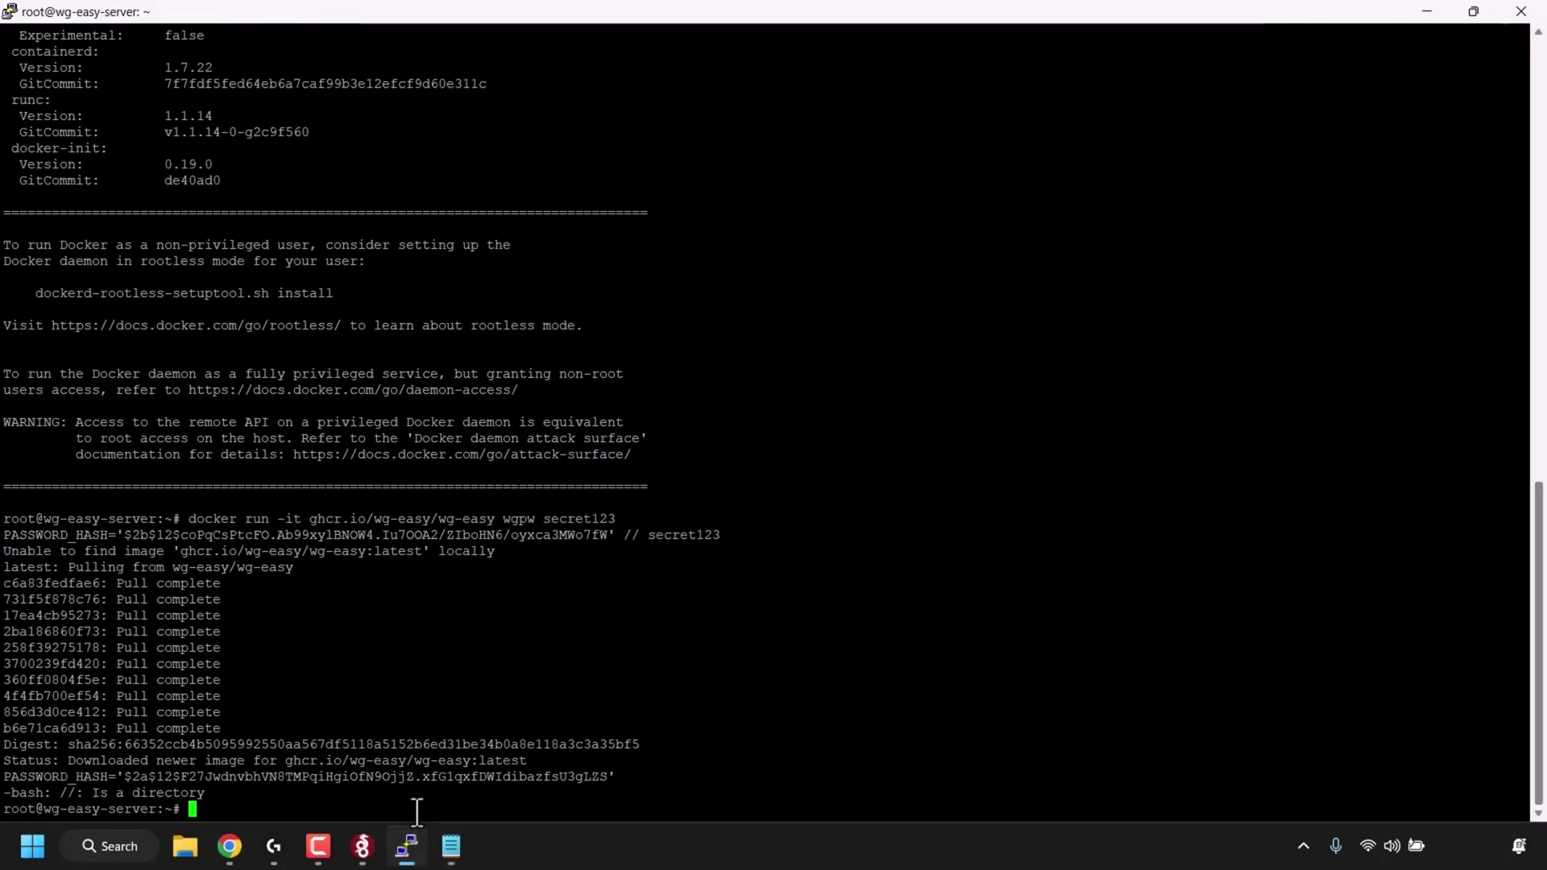
pyautogui.rightClick(736, 766)
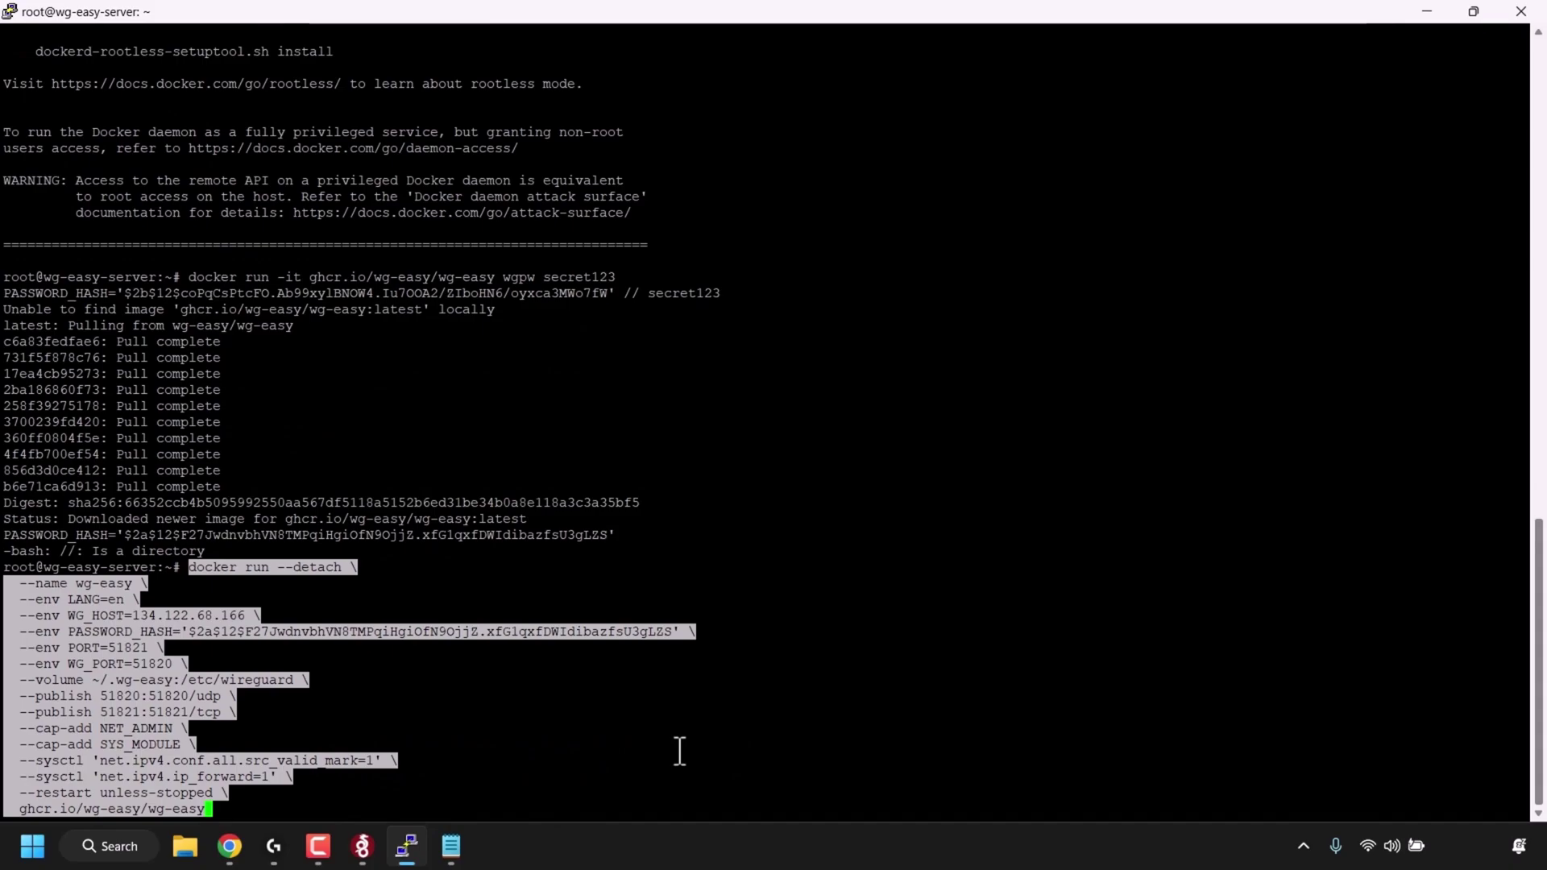
pyautogui.press('Return')
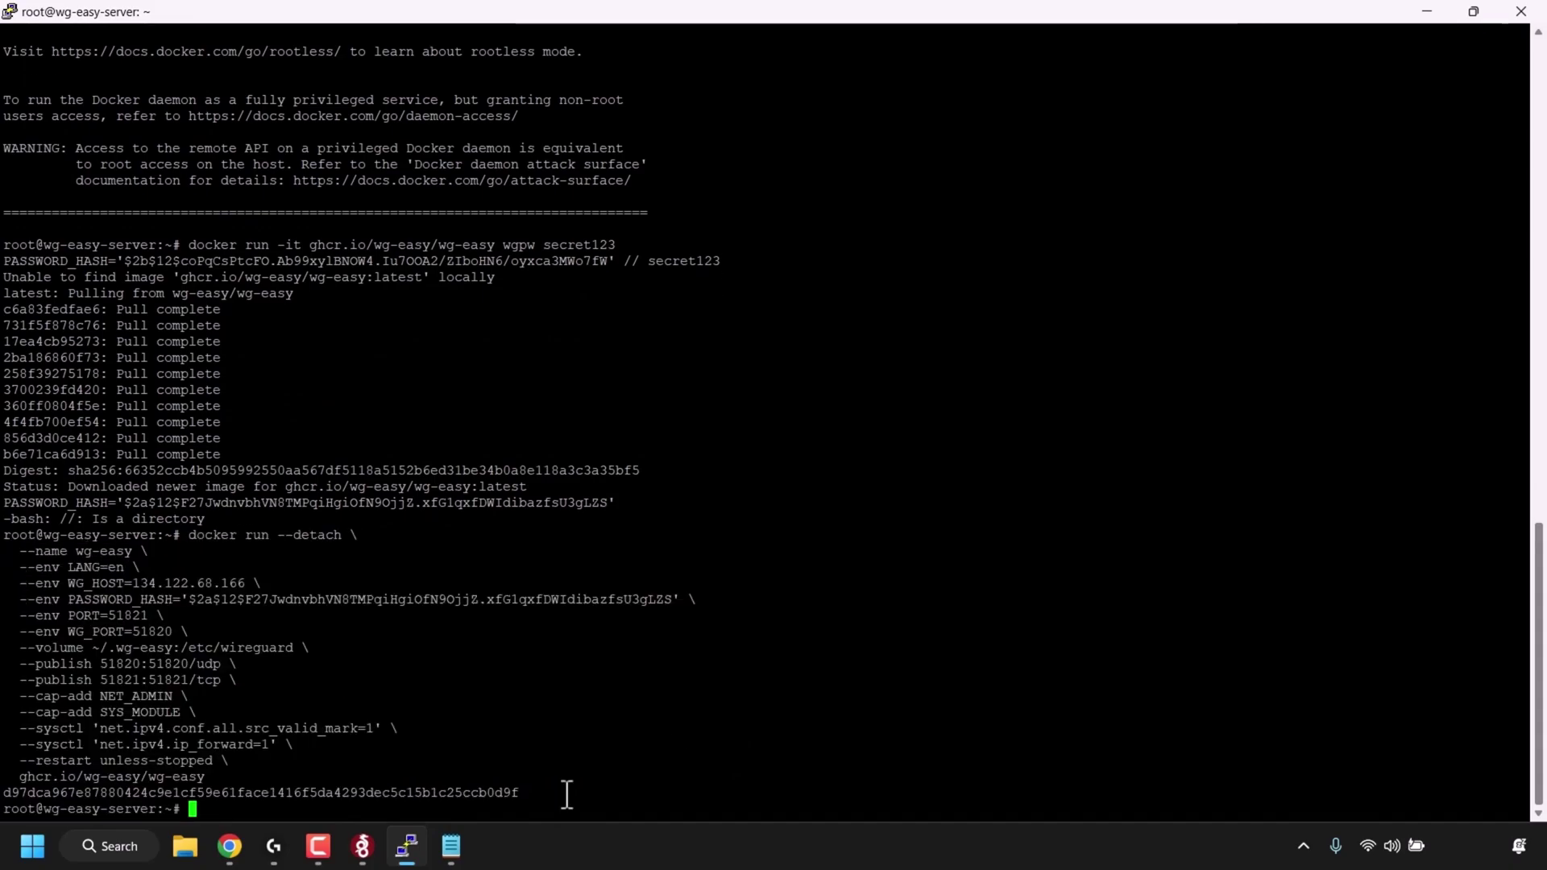
pyautogui.click(1525, 13)
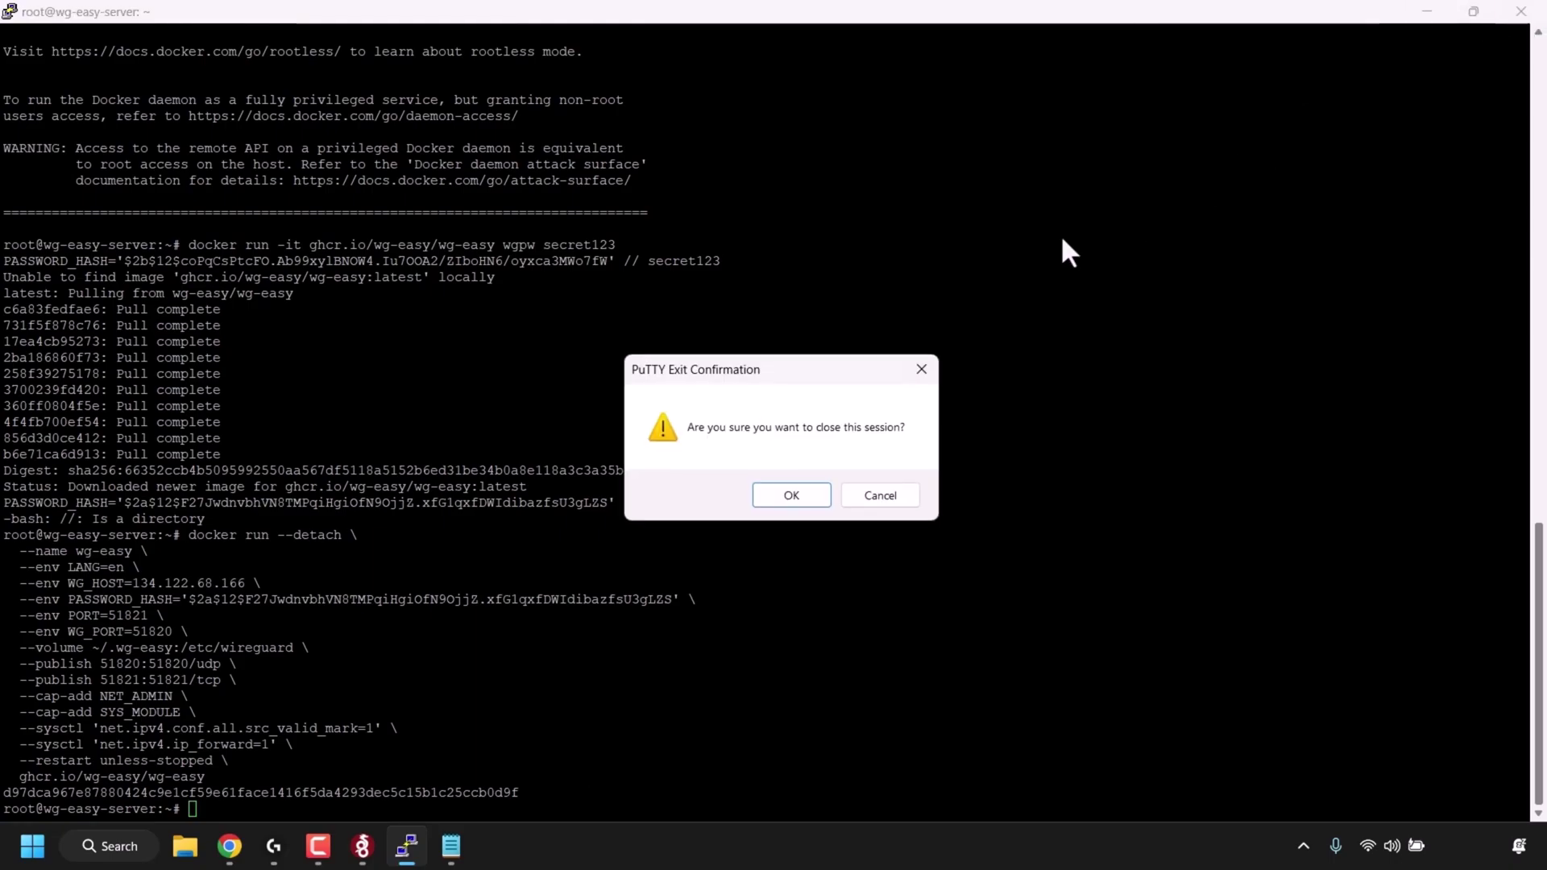
pyautogui.click(825, 495)
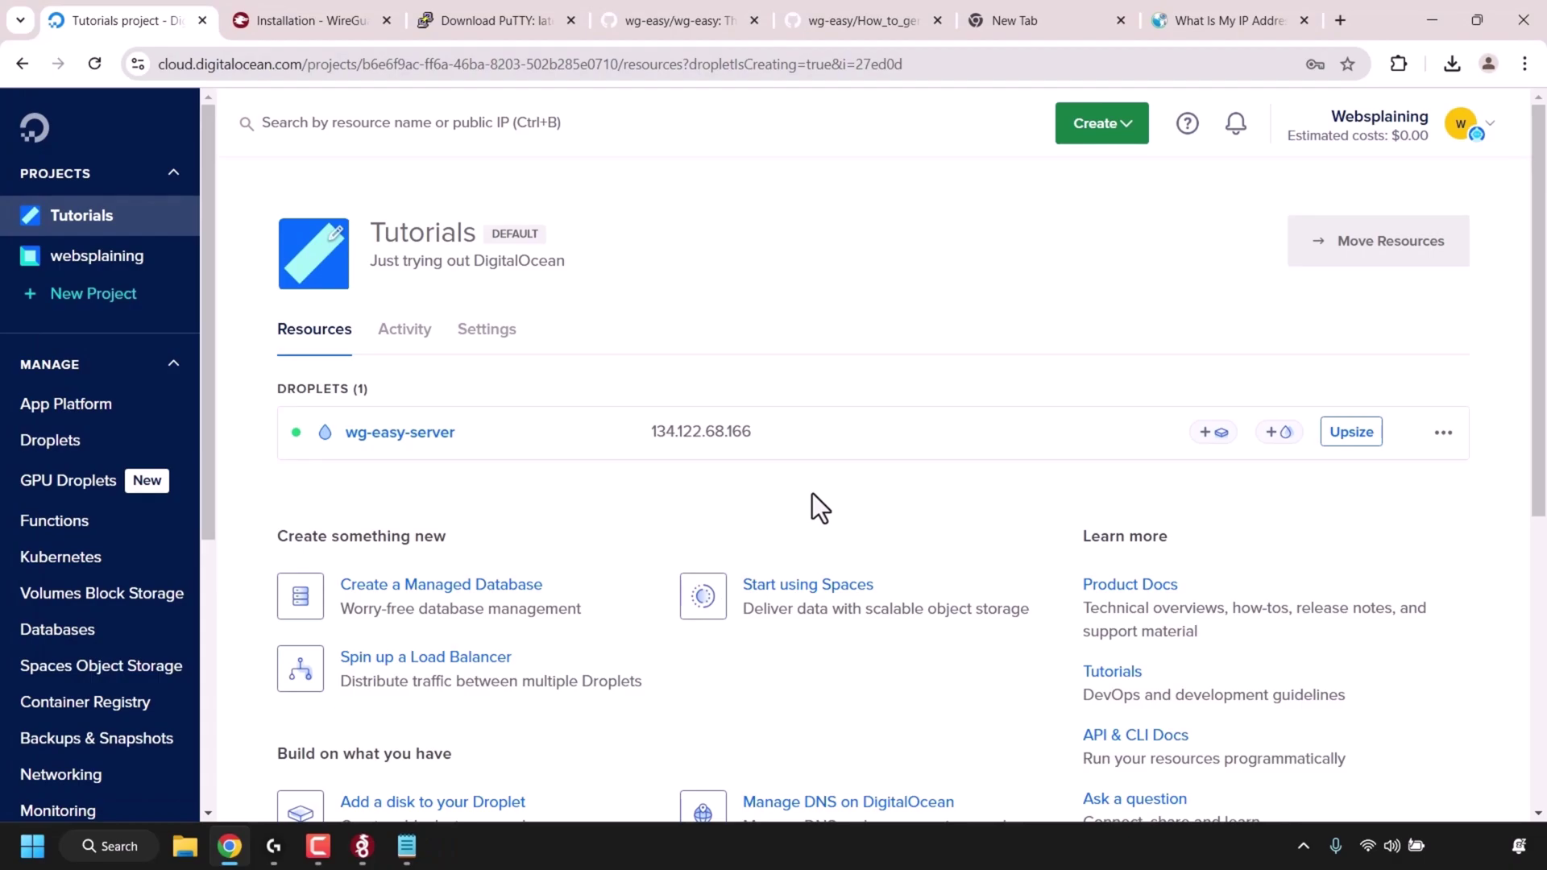
# - Copy the Web UI address from the wg-easy README into a new Notepad tab
pyautogui.click(703, 24)
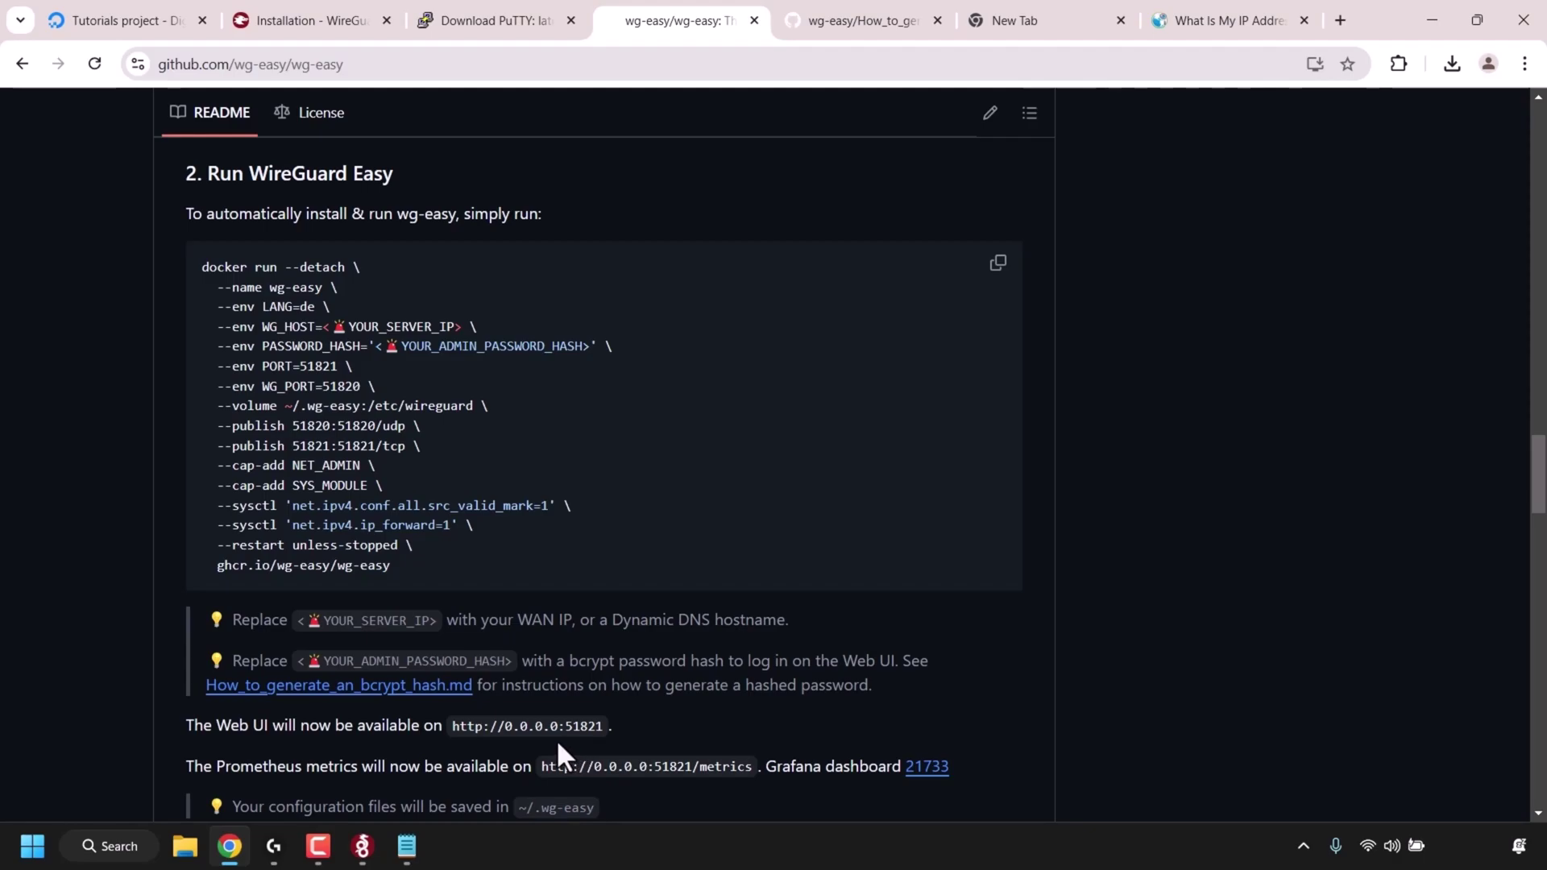
pyautogui.moveTo(448, 726); pyautogui.dragTo(604, 725)
pyautogui.rightClick(580, 721)
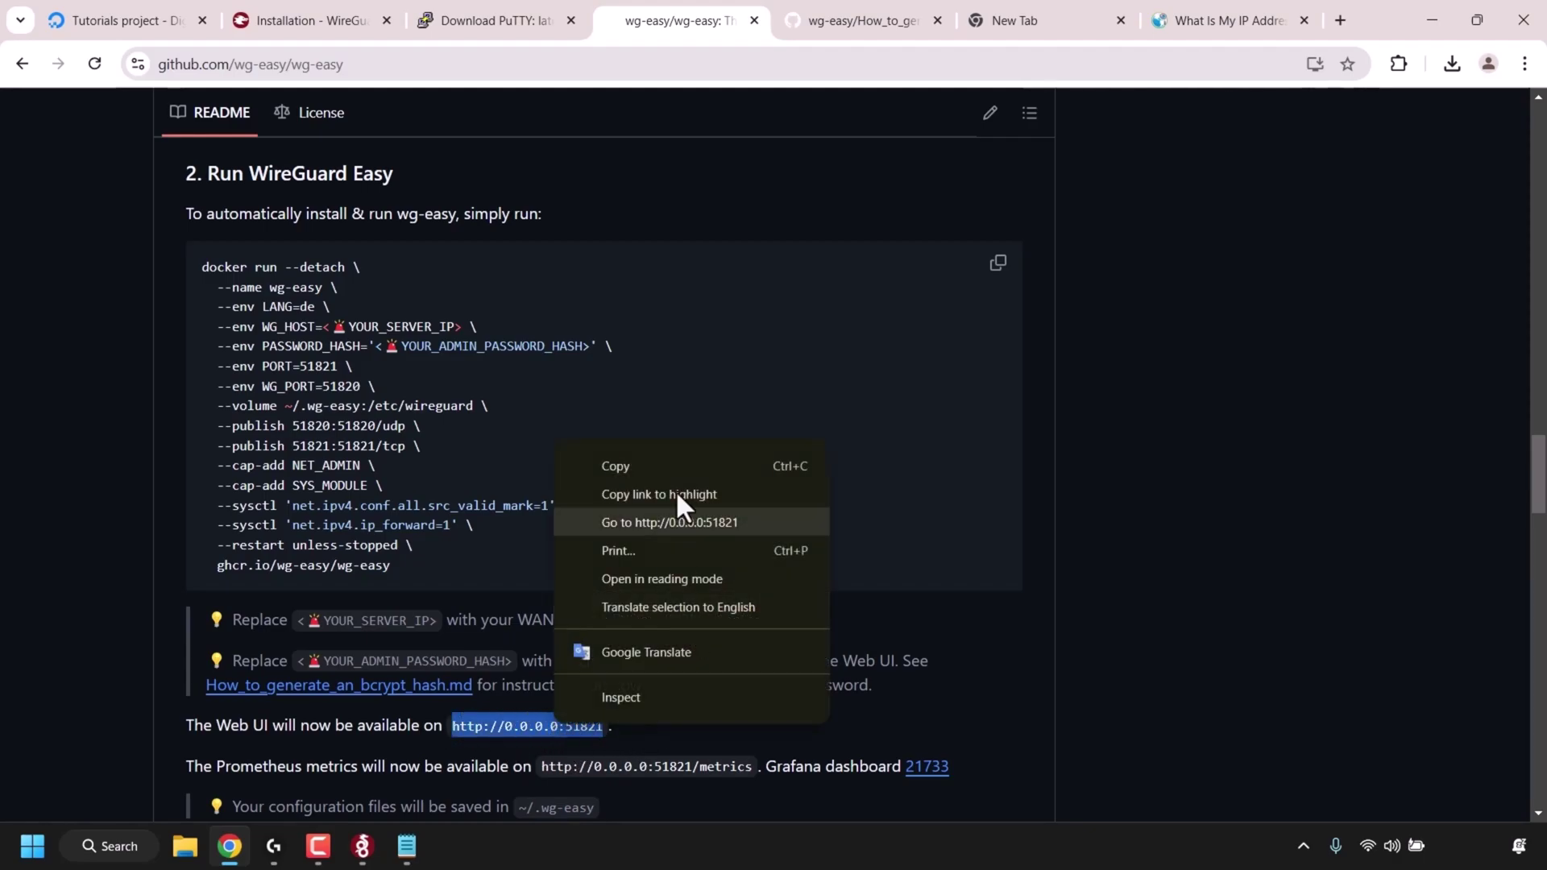
pyautogui.click(654, 472)
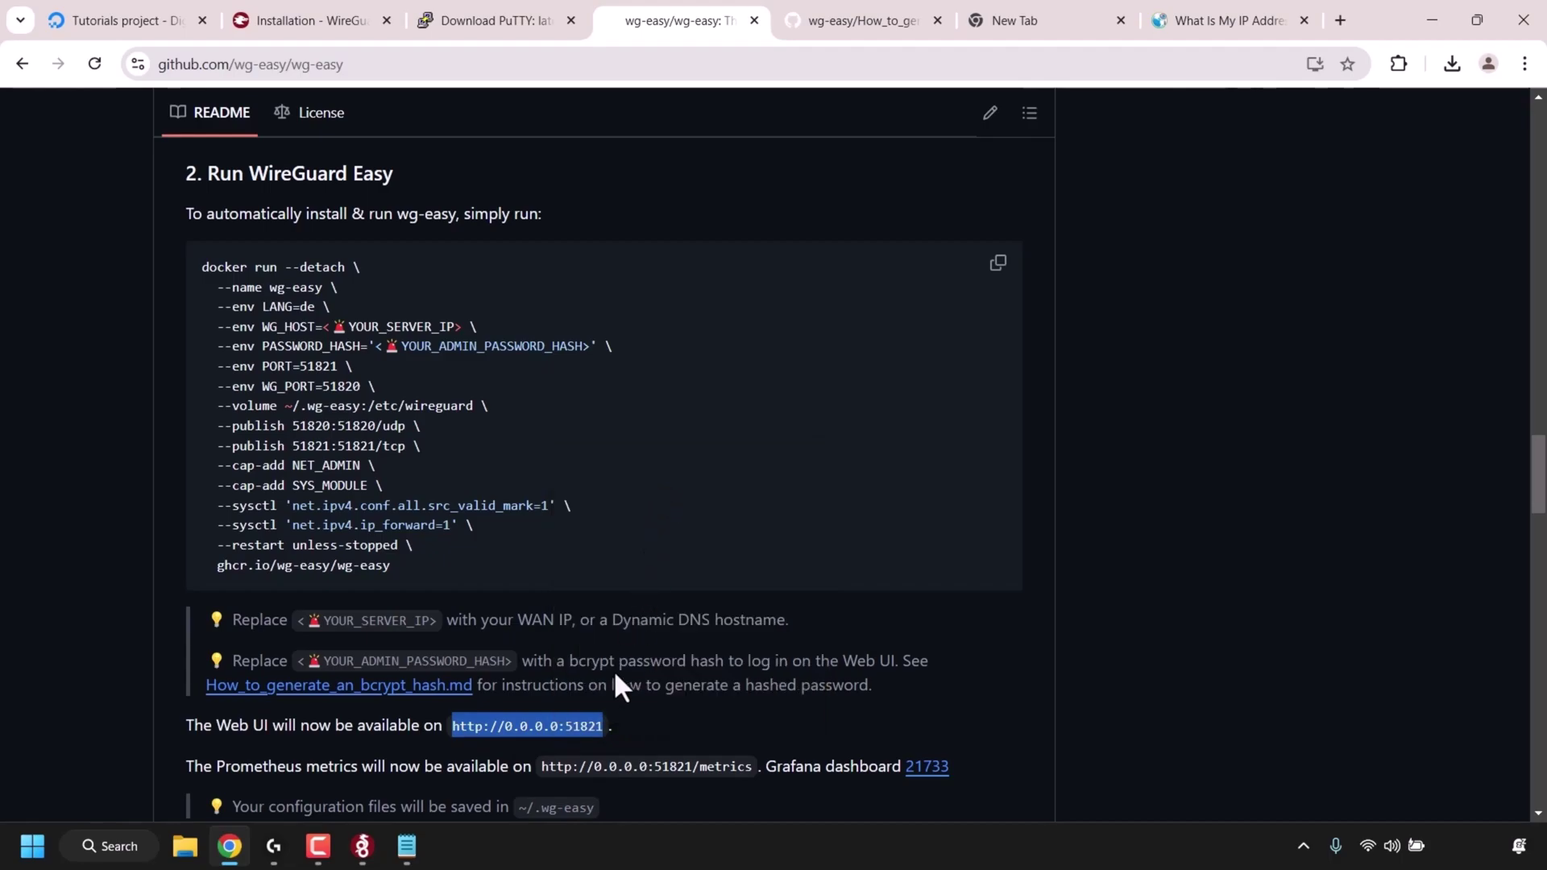
pyautogui.click(406, 846)
pyautogui.click(794, 18)
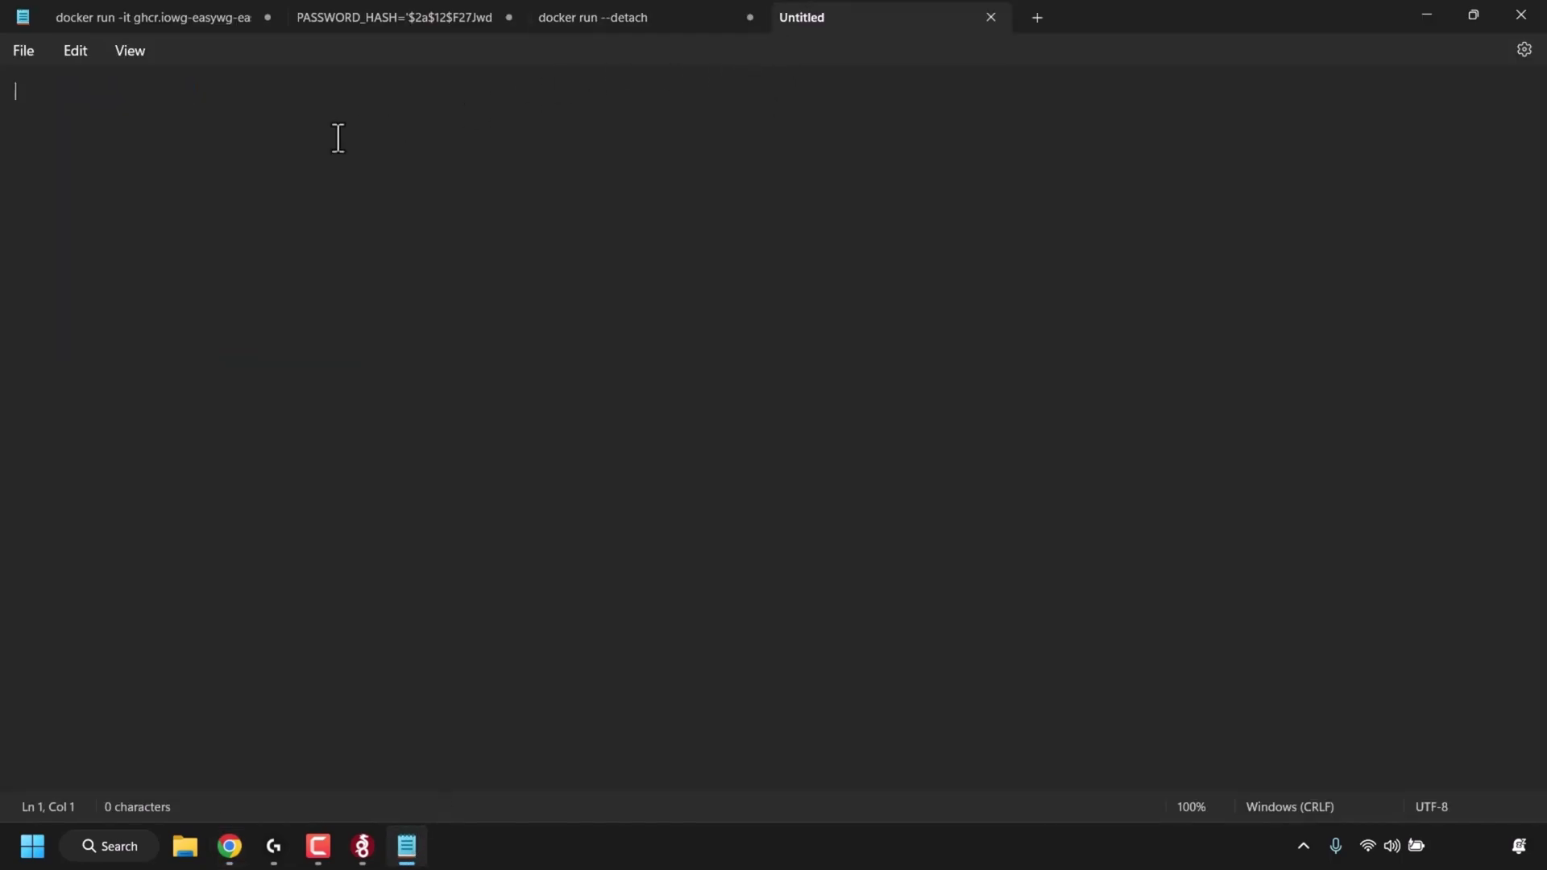
pyautogui.rightClick(258, 153)
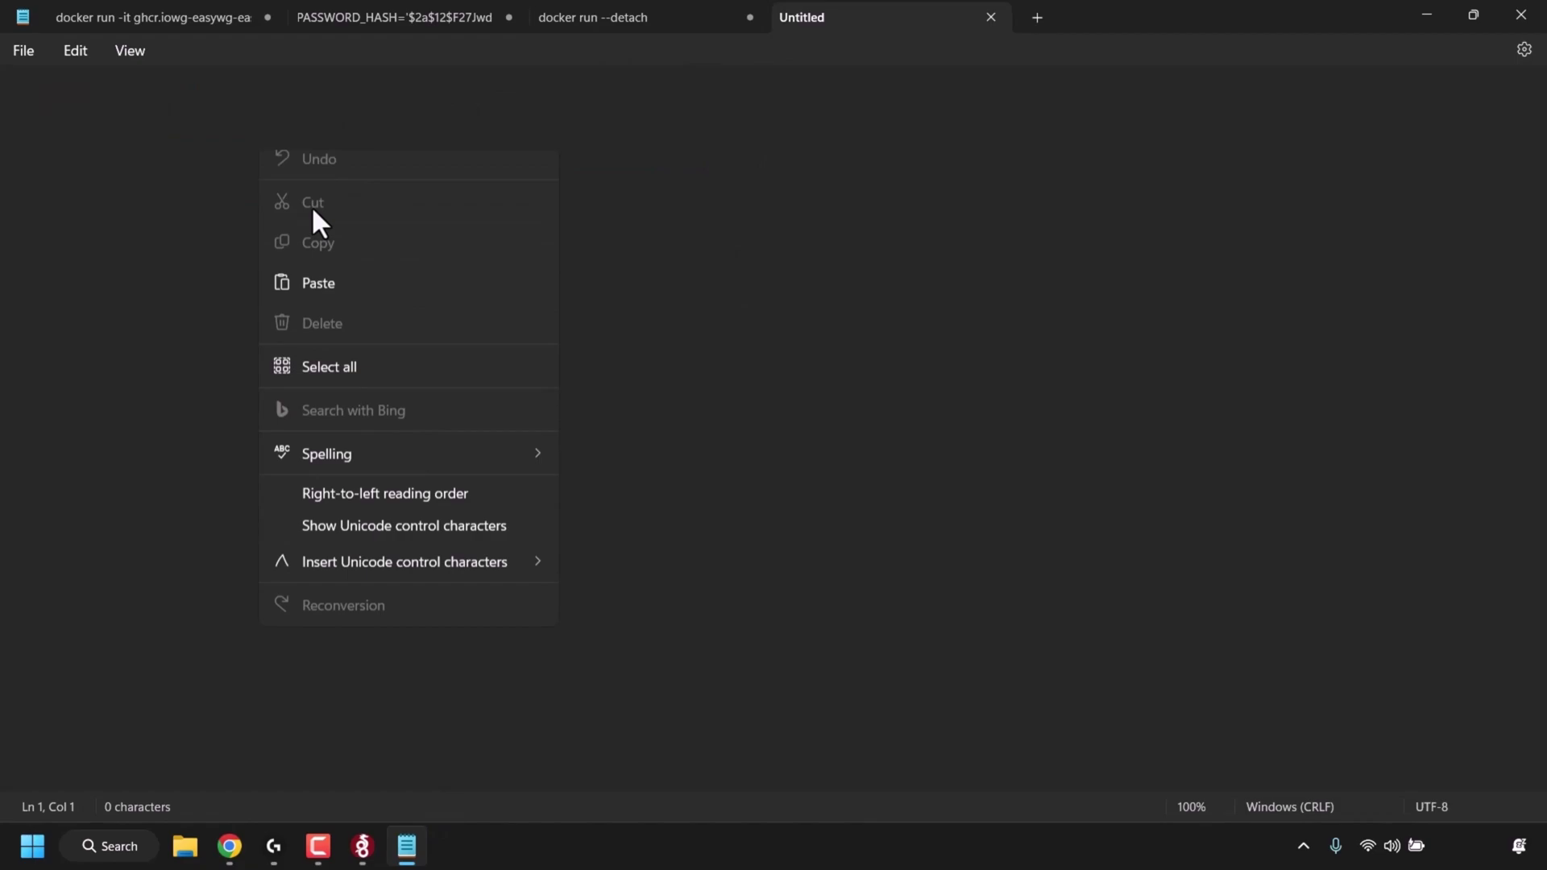
pyautogui.click(352, 300)
# - Replace 0.0.0.0 in the address with the droplet IP 134.122.68.166
pyautogui.click(230, 846)
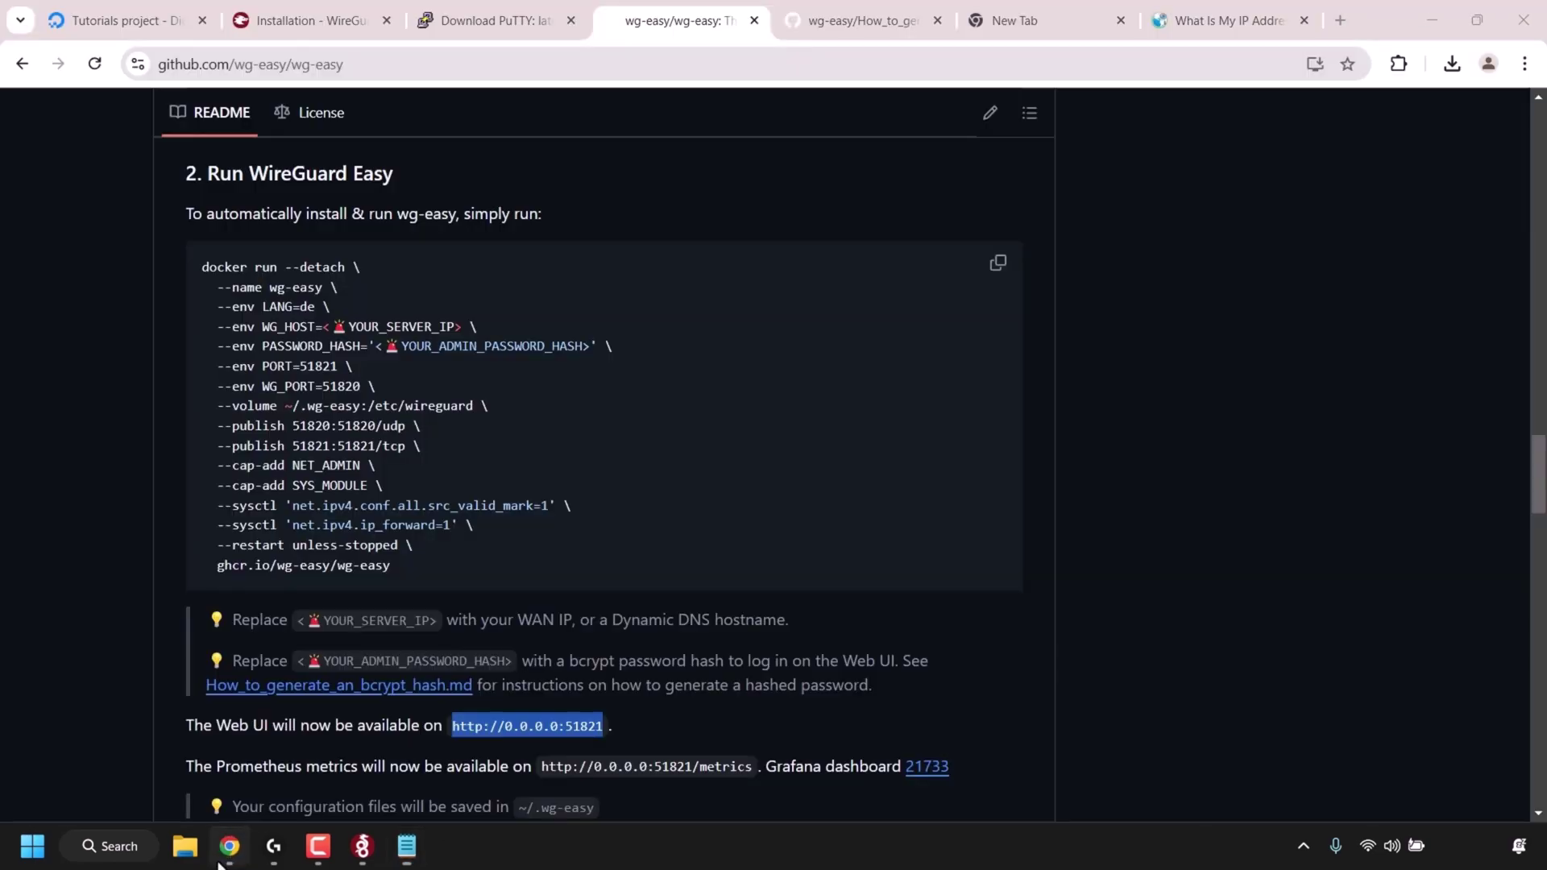
pyautogui.click(145, 32)
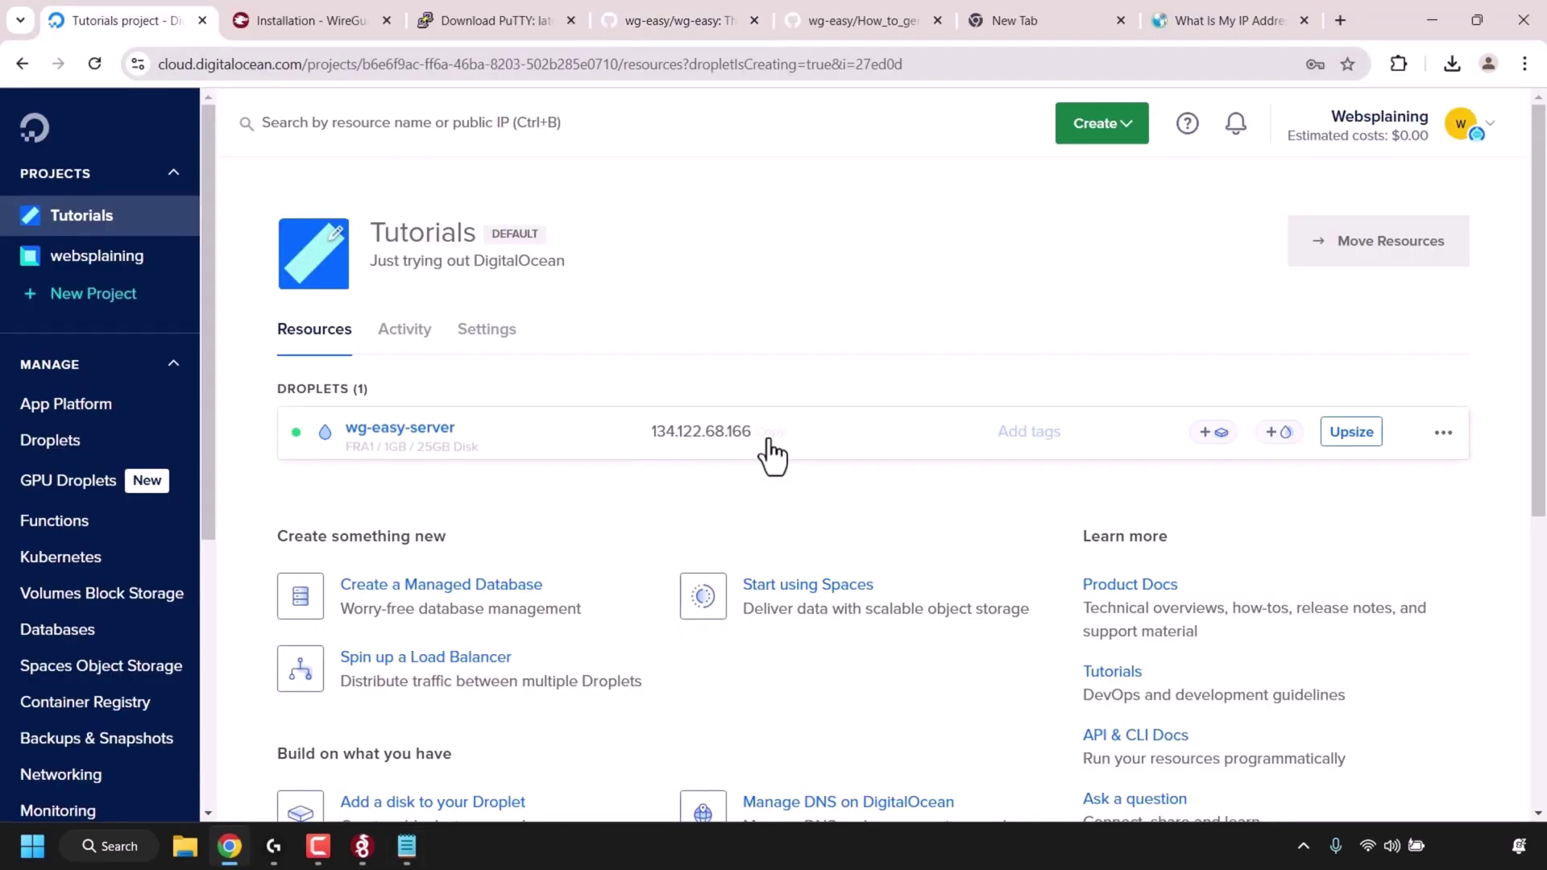
pyautogui.click(779, 436)
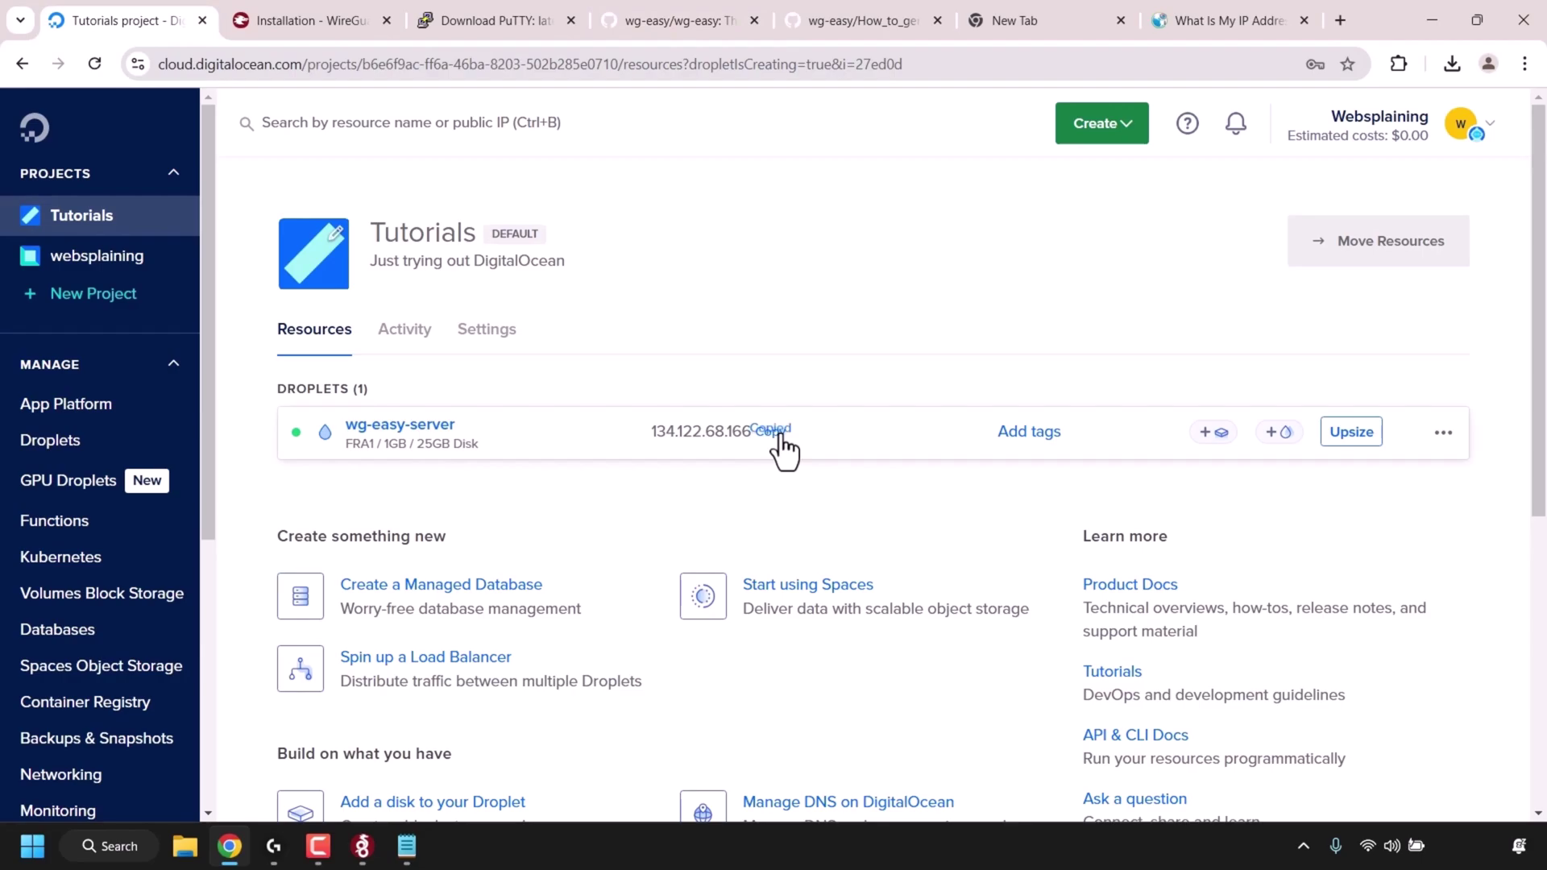
pyautogui.click(407, 846)
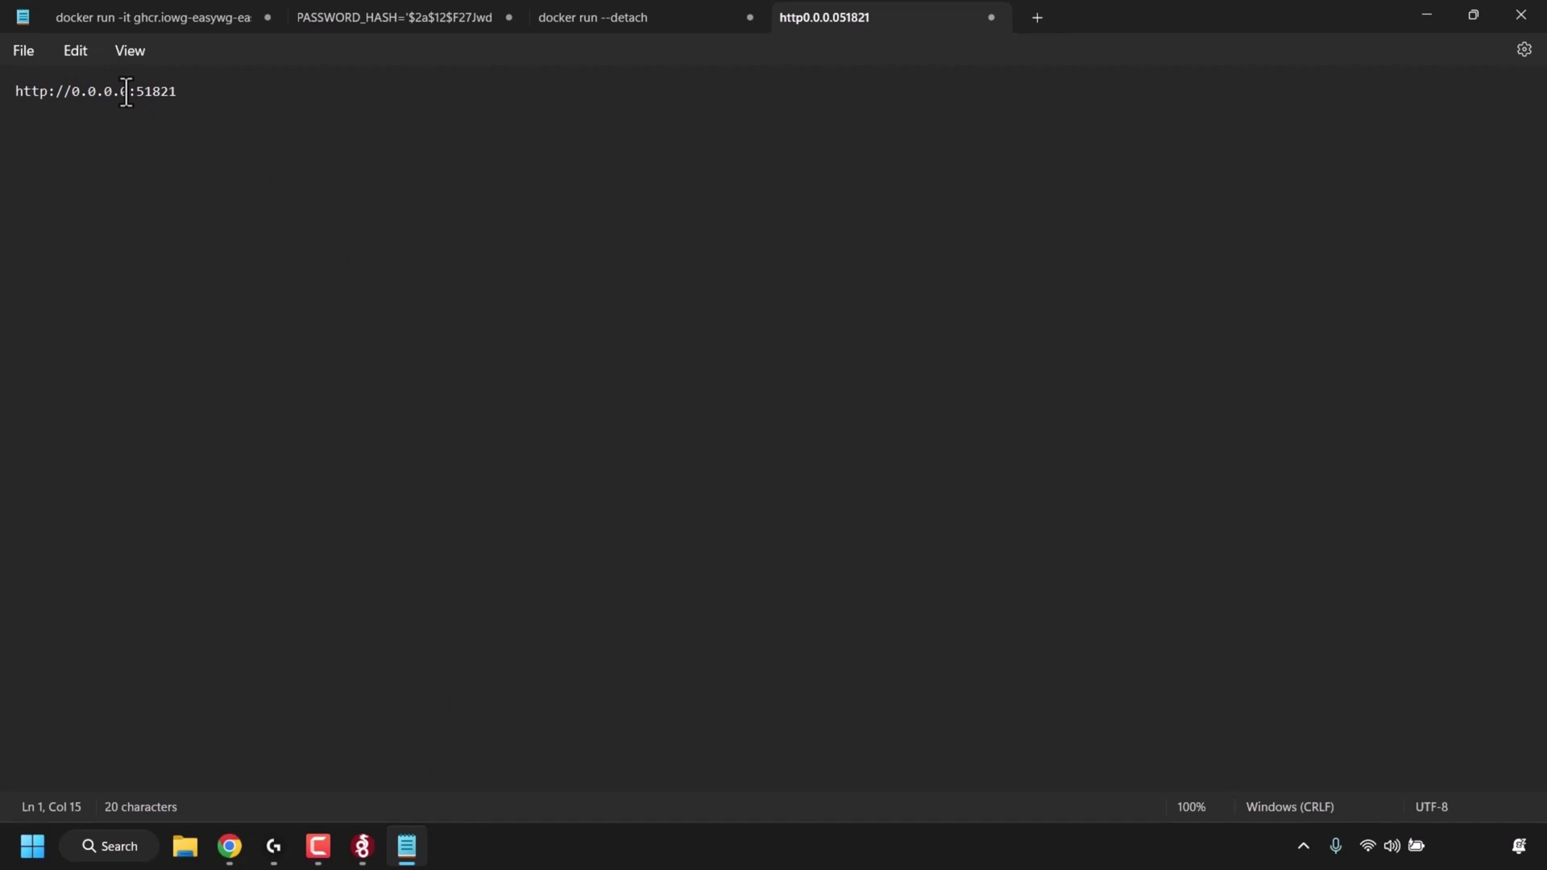
pyautogui.press('BackSpace')
pyautogui.press('BackSpace')
pyautogui.press('BackSpace')
pyautogui.press('BackSpace')
pyautogui.press('BackSpace')
pyautogui.press('BackSpace')
pyautogui.press('BackSpace')
pyautogui.rightClick(73, 91)
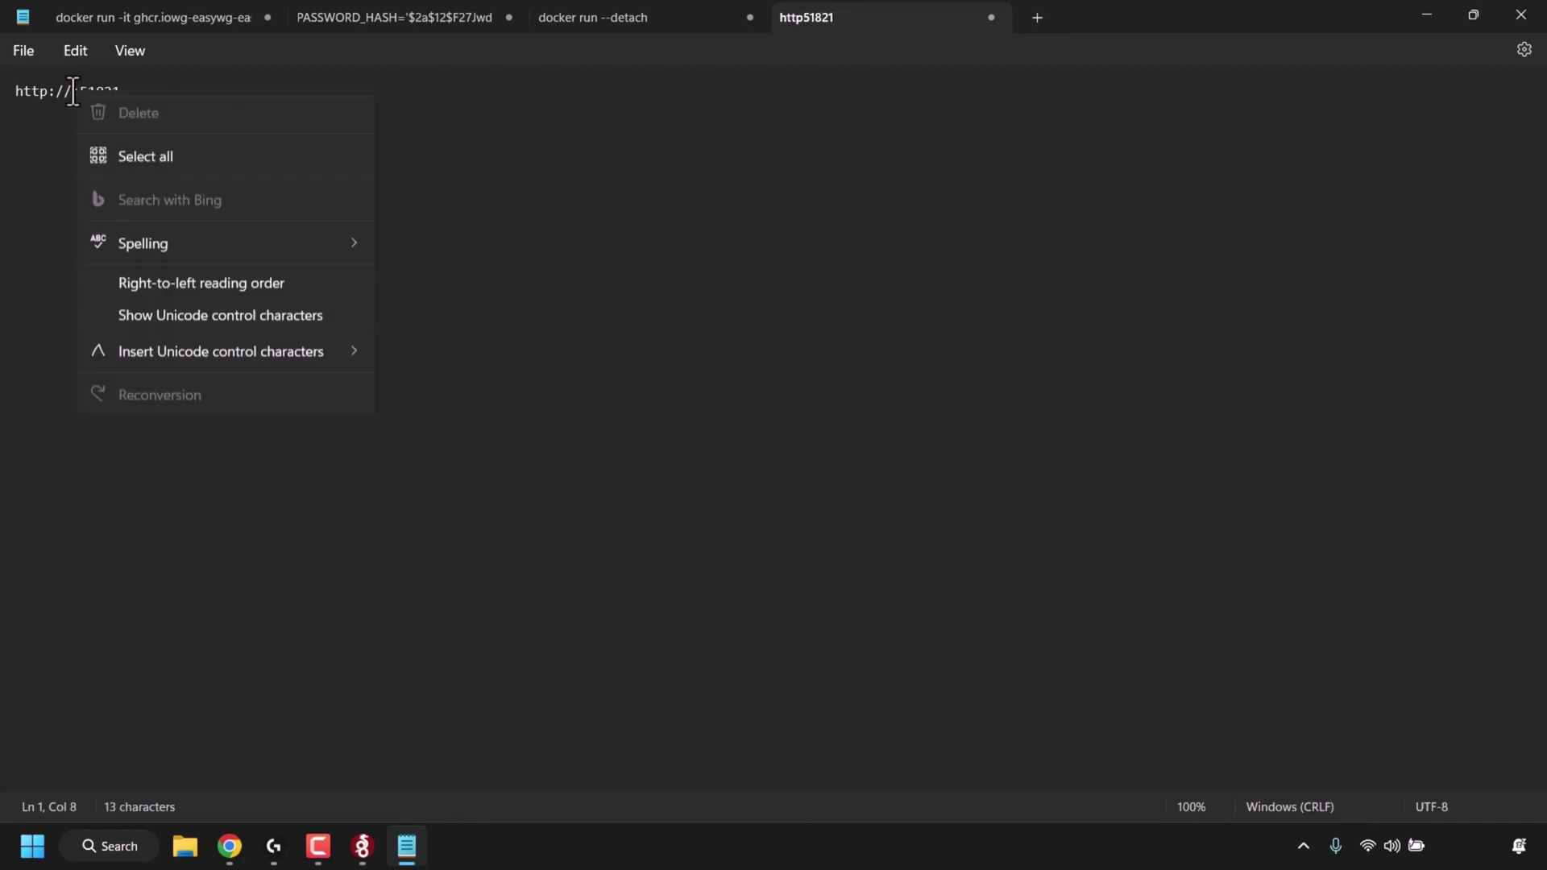
pyautogui.click(150, 235)
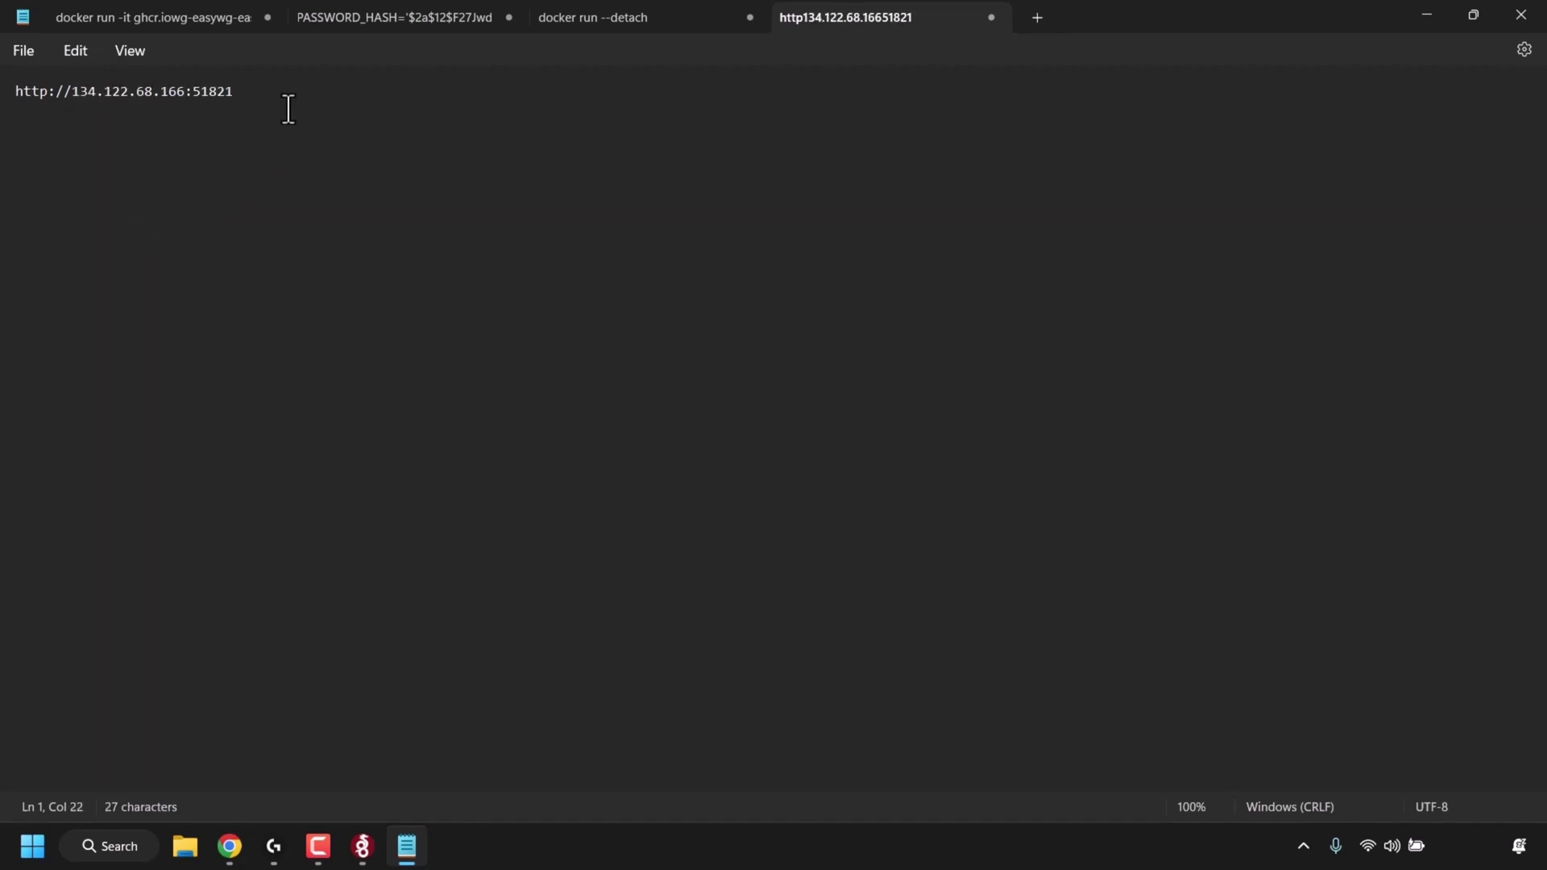
pyautogui.moveTo(288, 109); pyautogui.dragTo(4, 89)
pyautogui.rightClick(182, 90)
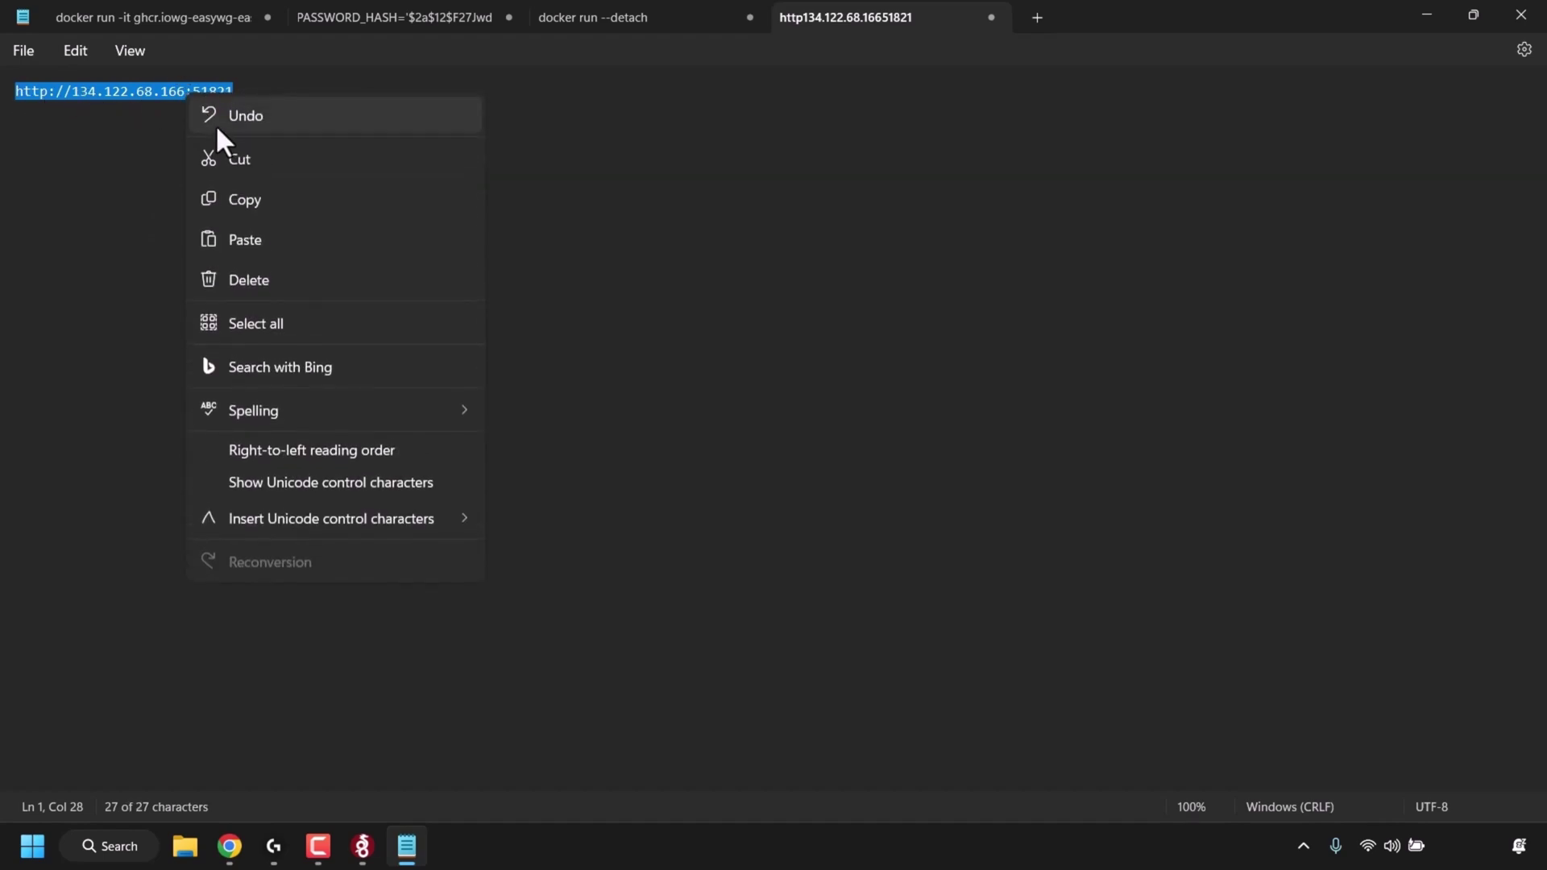
pyautogui.click(292, 199)
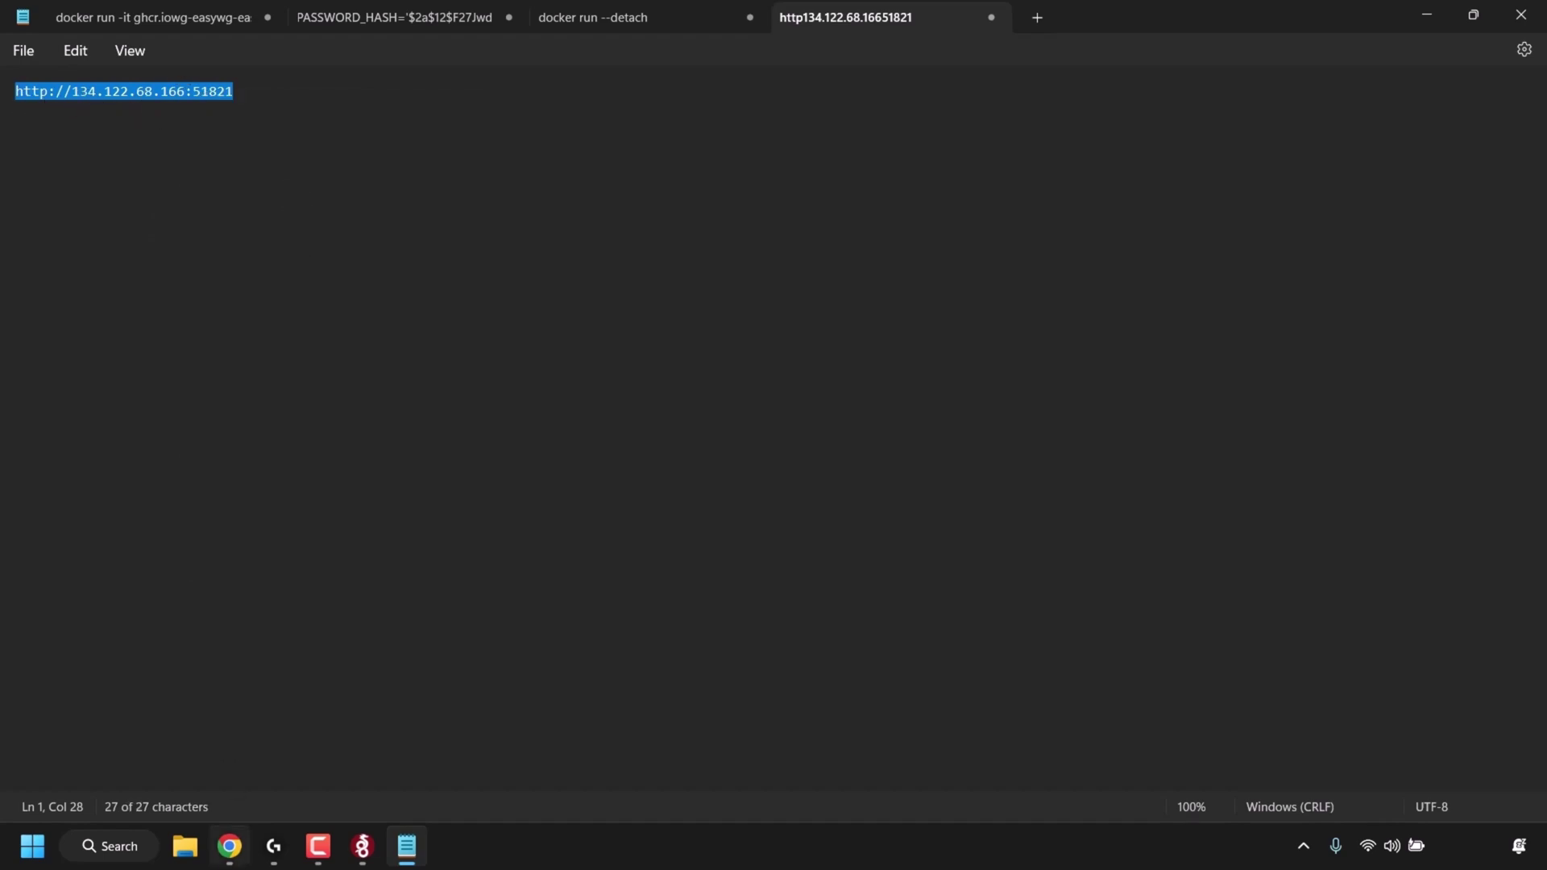
pyautogui.click(230, 846)
pyautogui.click(998, 18)
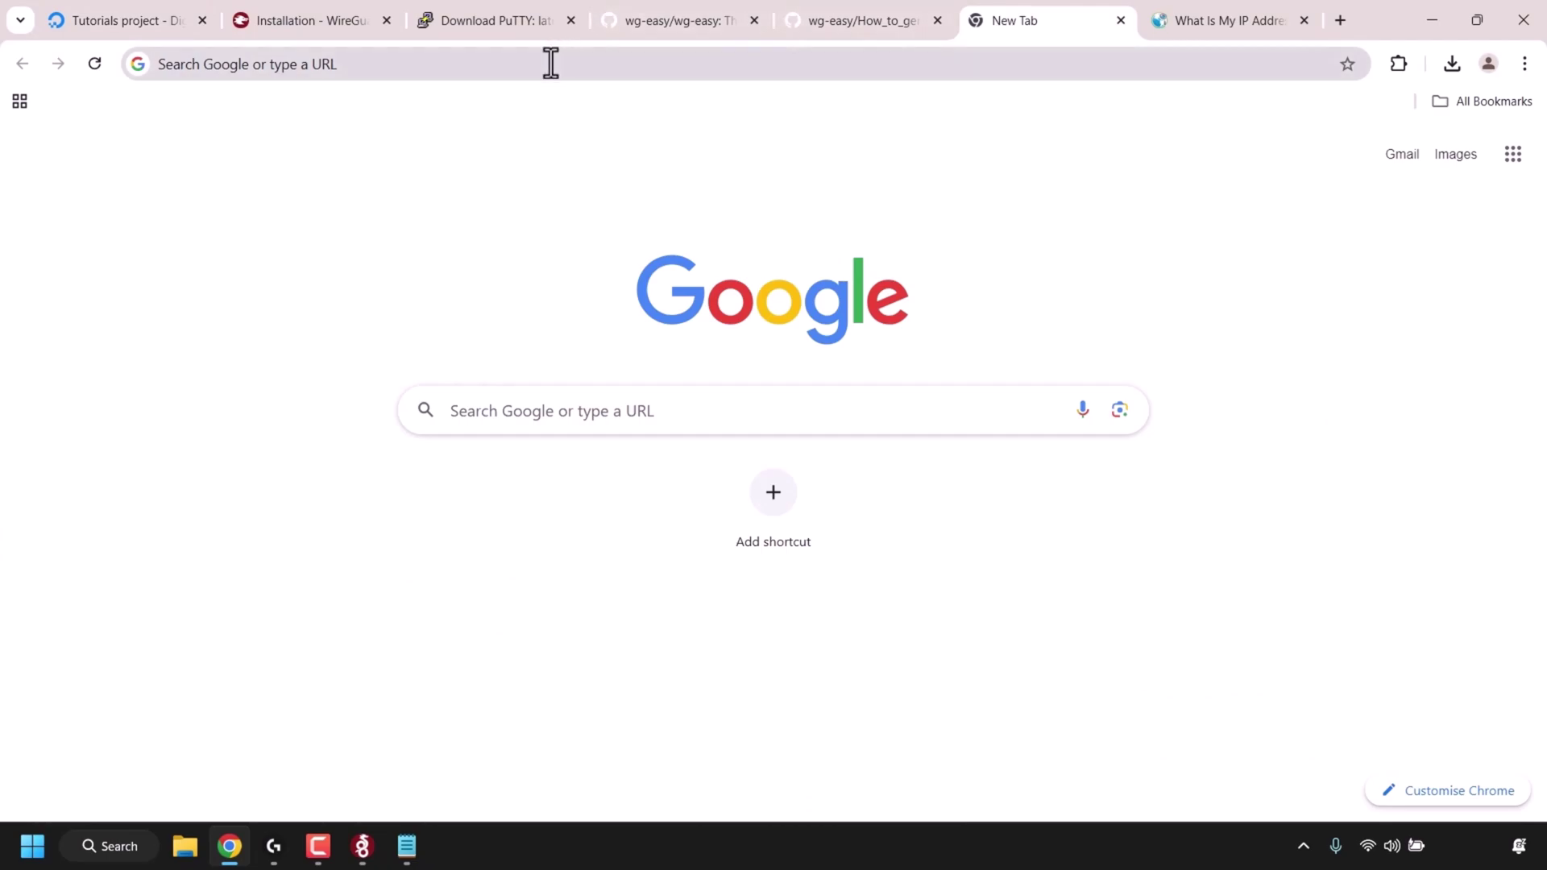
pyautogui.click(651, 63)
pyautogui.hotkey('ctrl', 'v')
pyautogui.press('Return')
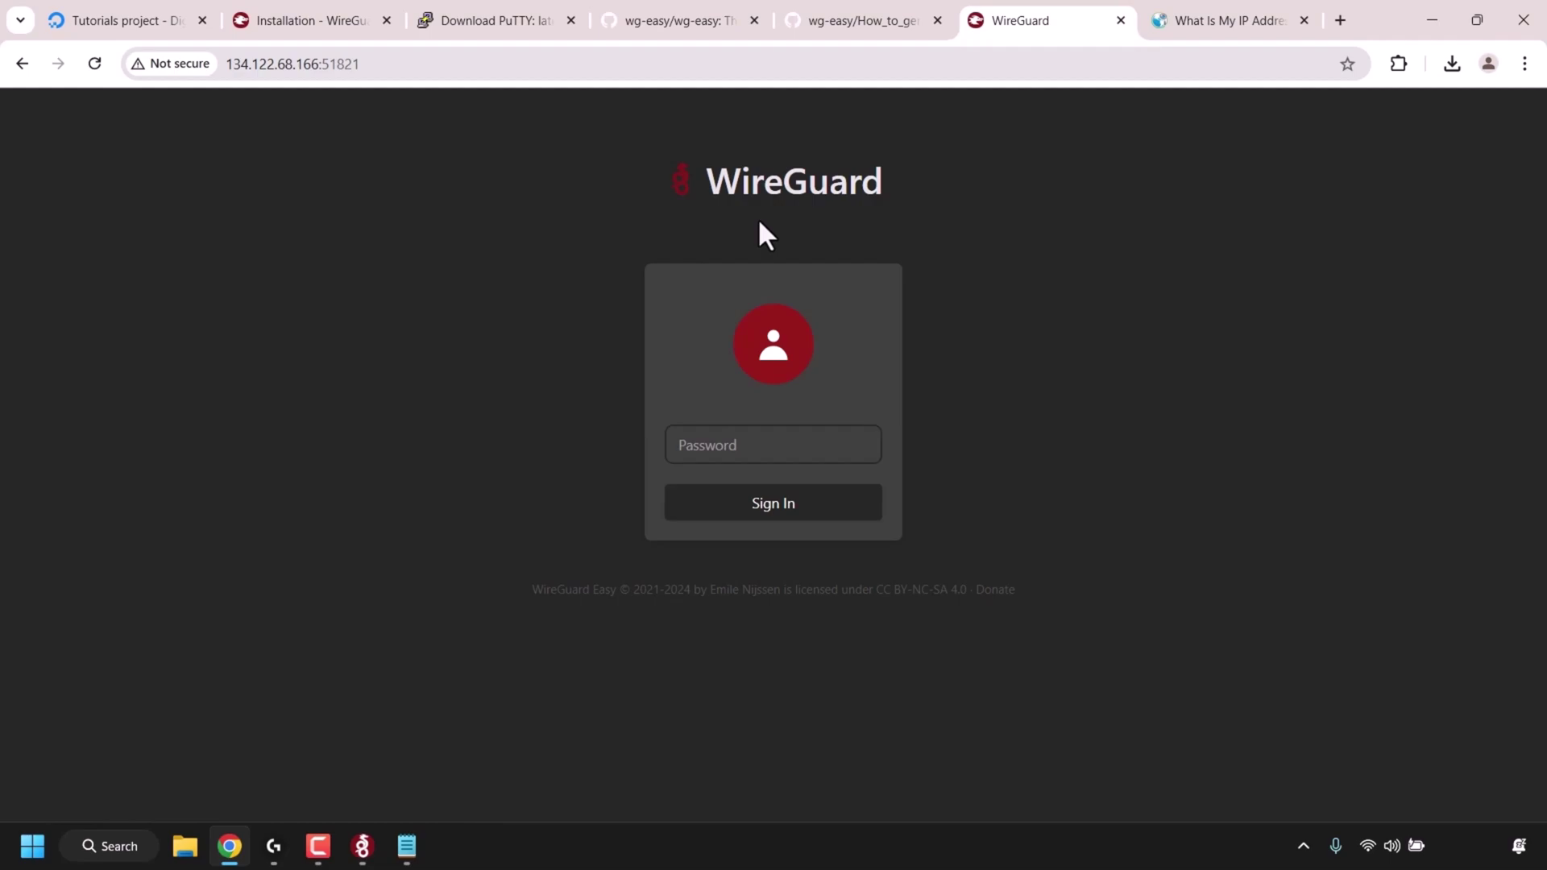
# - Sign in to wg-easy with the admin password and dismiss Chrome's save-password prompt
pyautogui.click(800, 454)
pyautogui.write('*******')
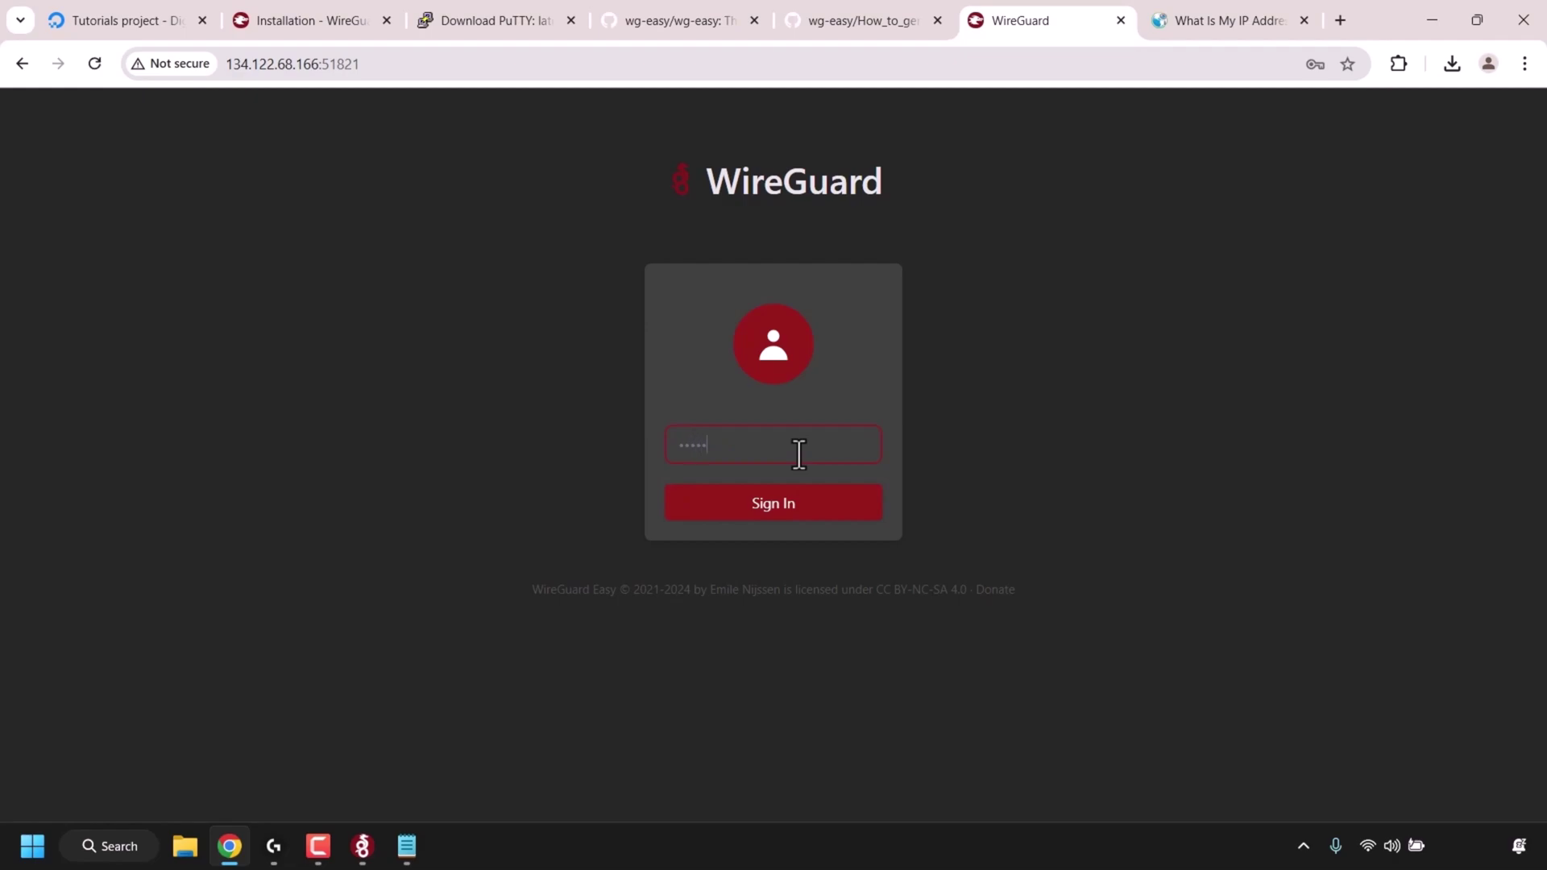
pyautogui.click(818, 509)
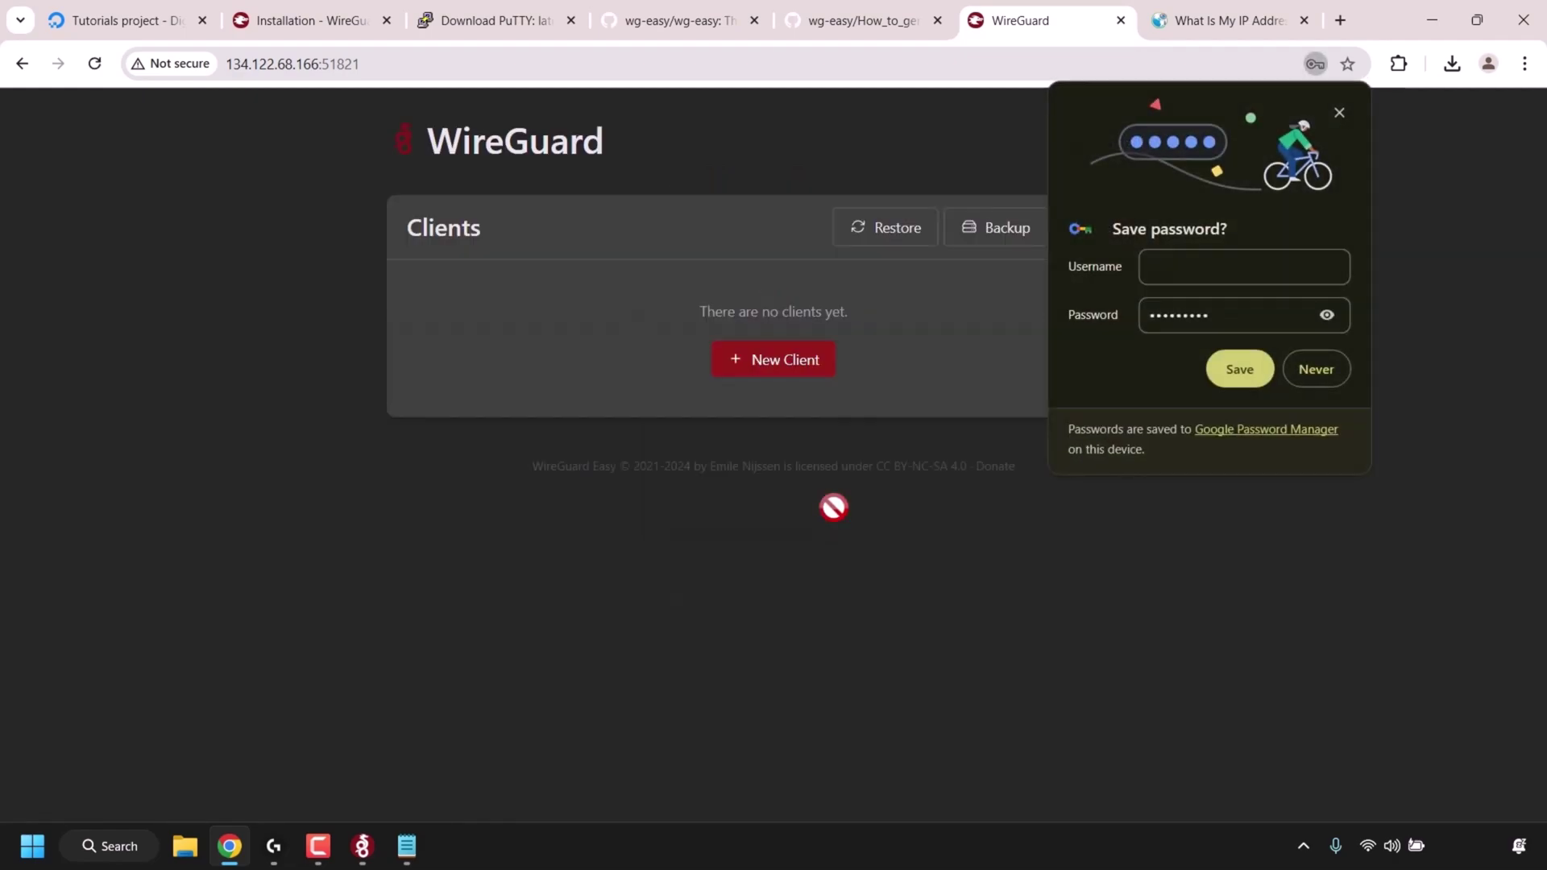
pyautogui.click(1341, 375)
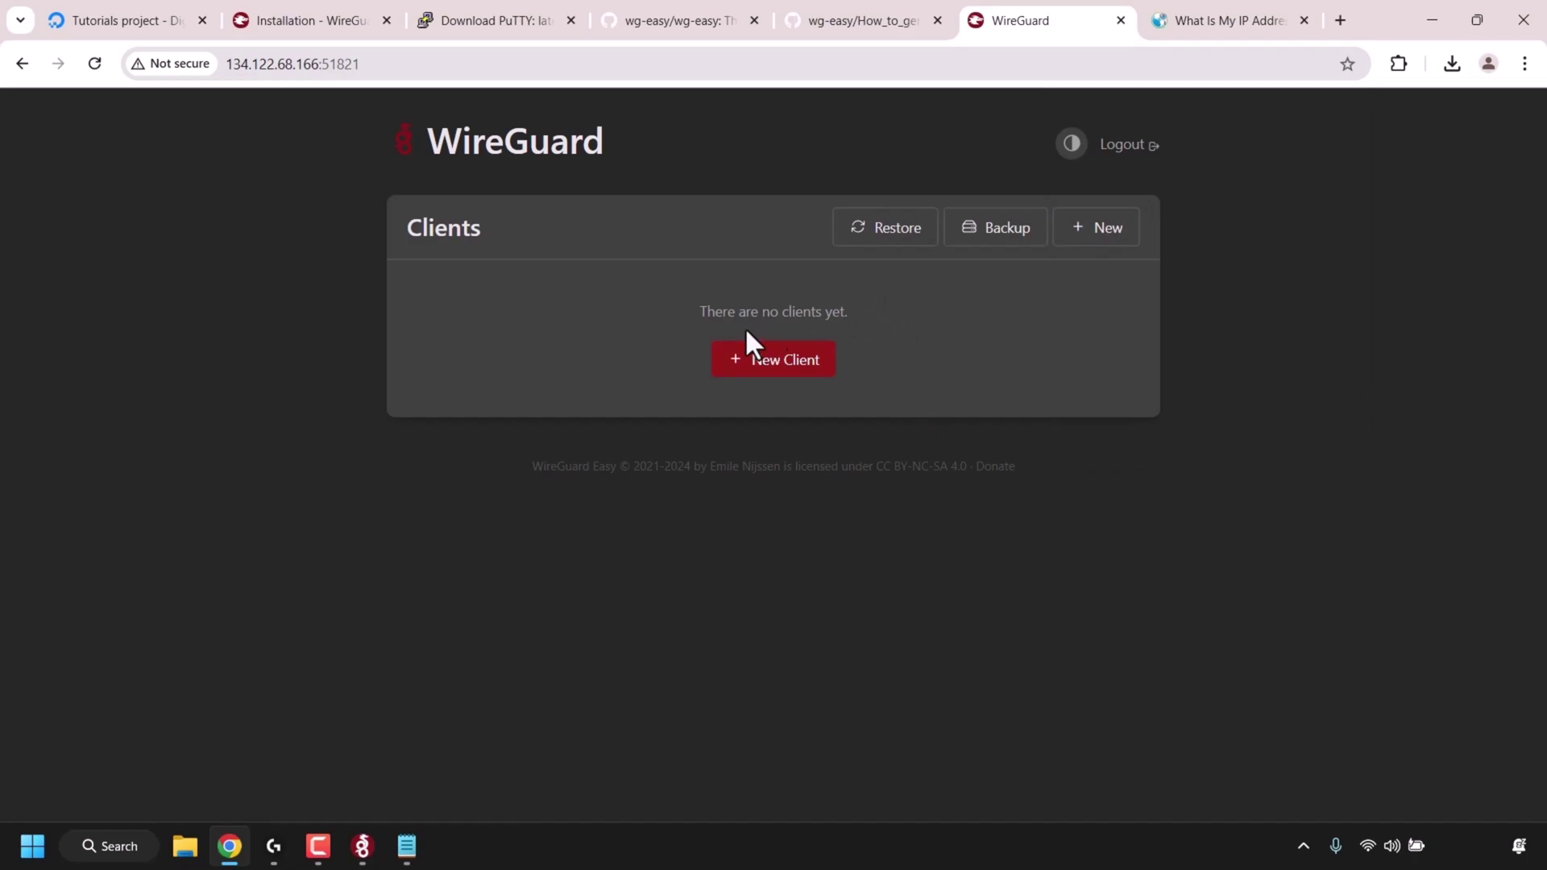
# - Create two wg-easy clients named client1-pc and client2-phone
pyautogui.click(781, 373)
pyautogui.click(753, 446)
pyautogui.write('c')
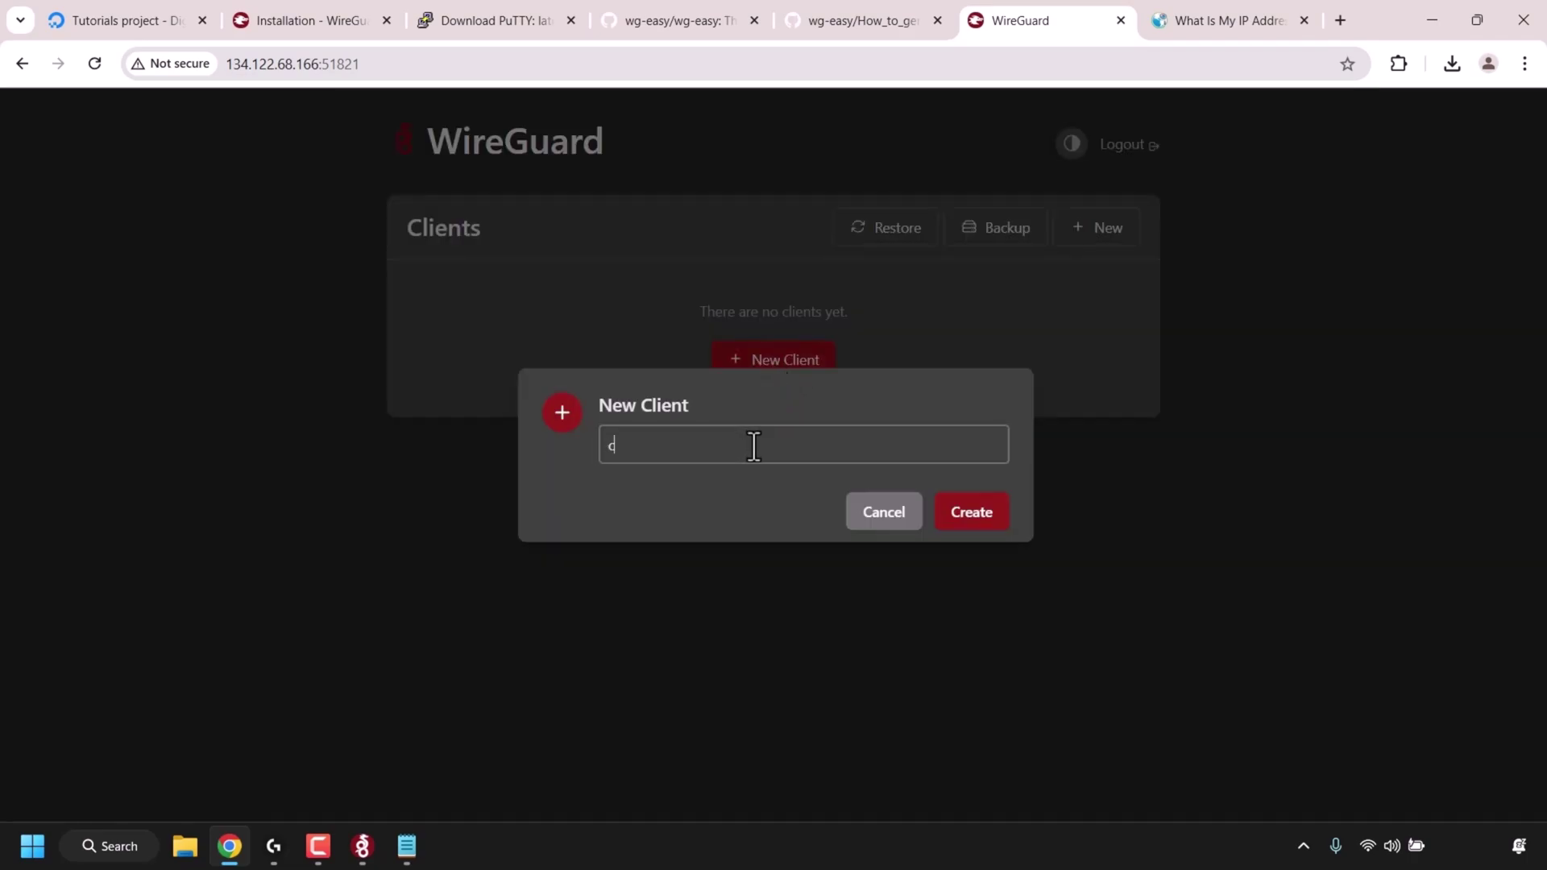
pyautogui.write('lient1-pc')
pyautogui.click(959, 510)
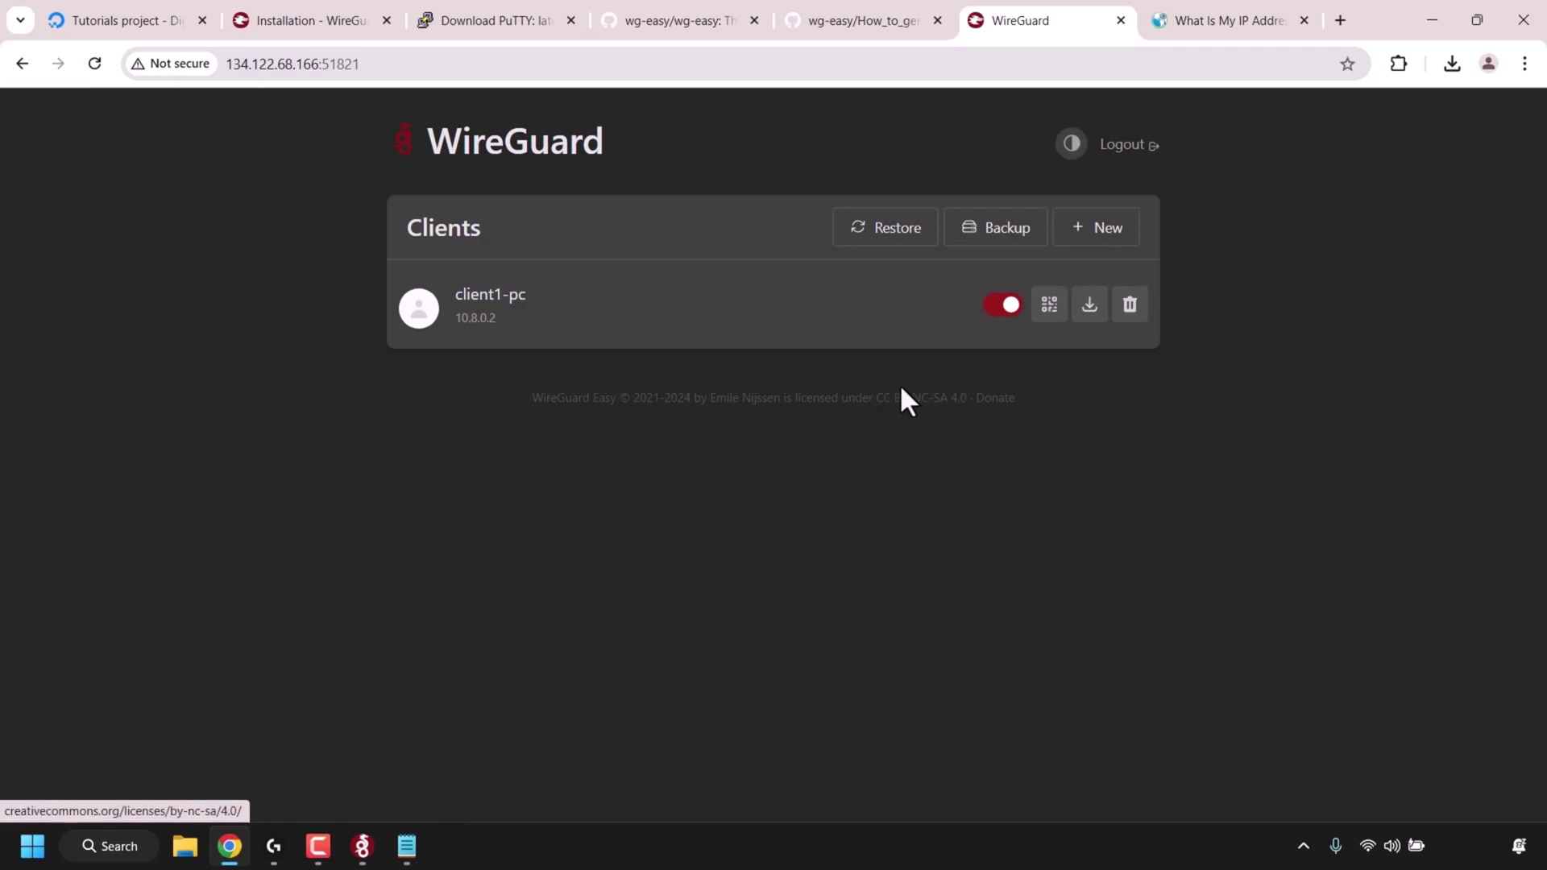
pyautogui.click(1094, 240)
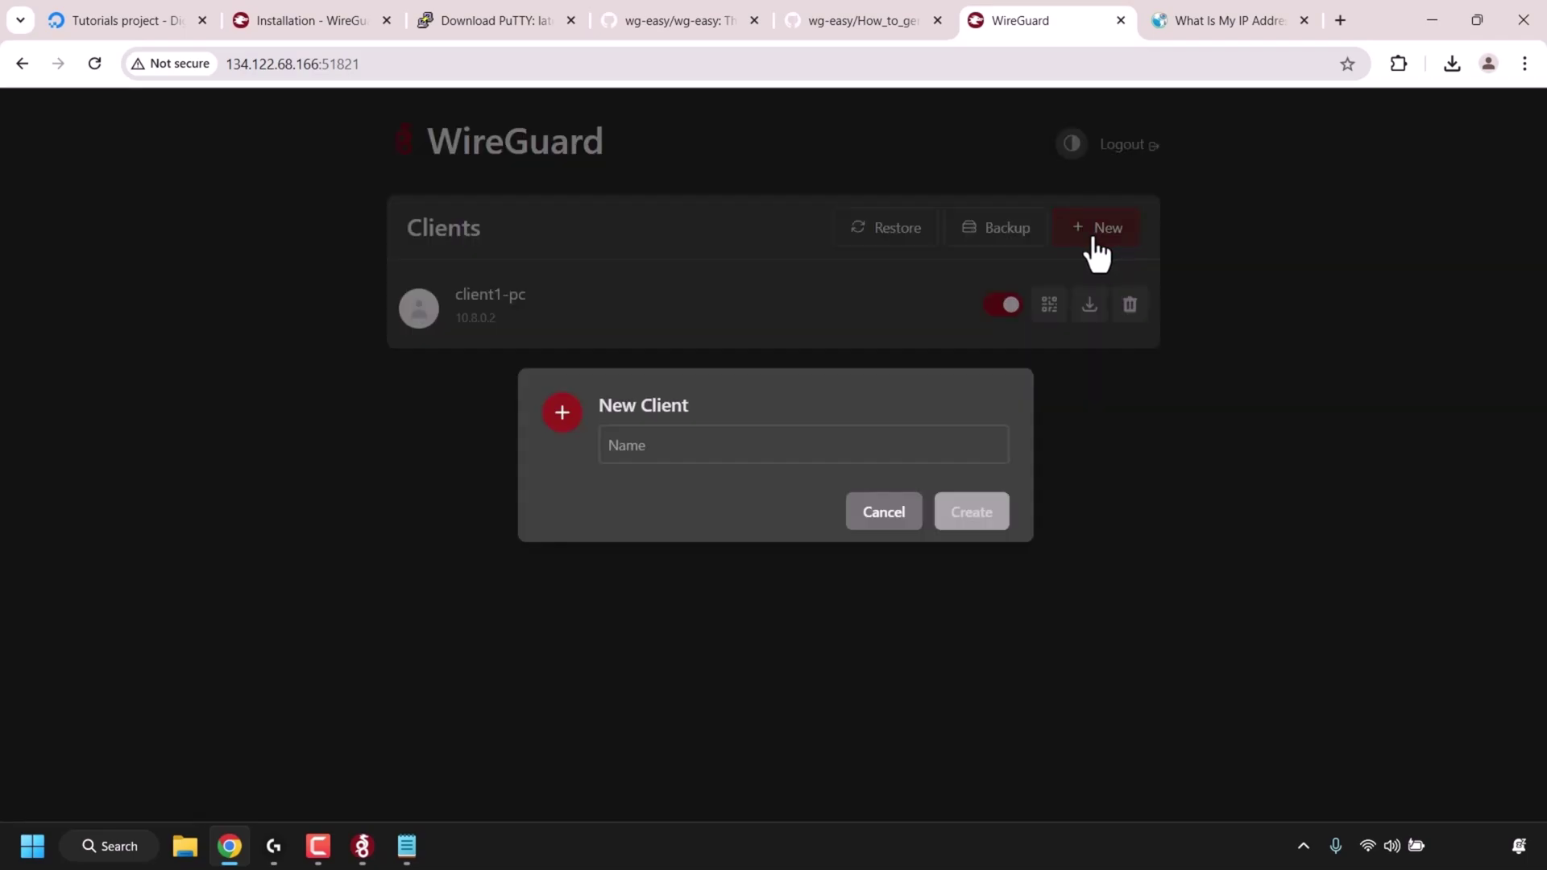
pyautogui.click(738, 456)
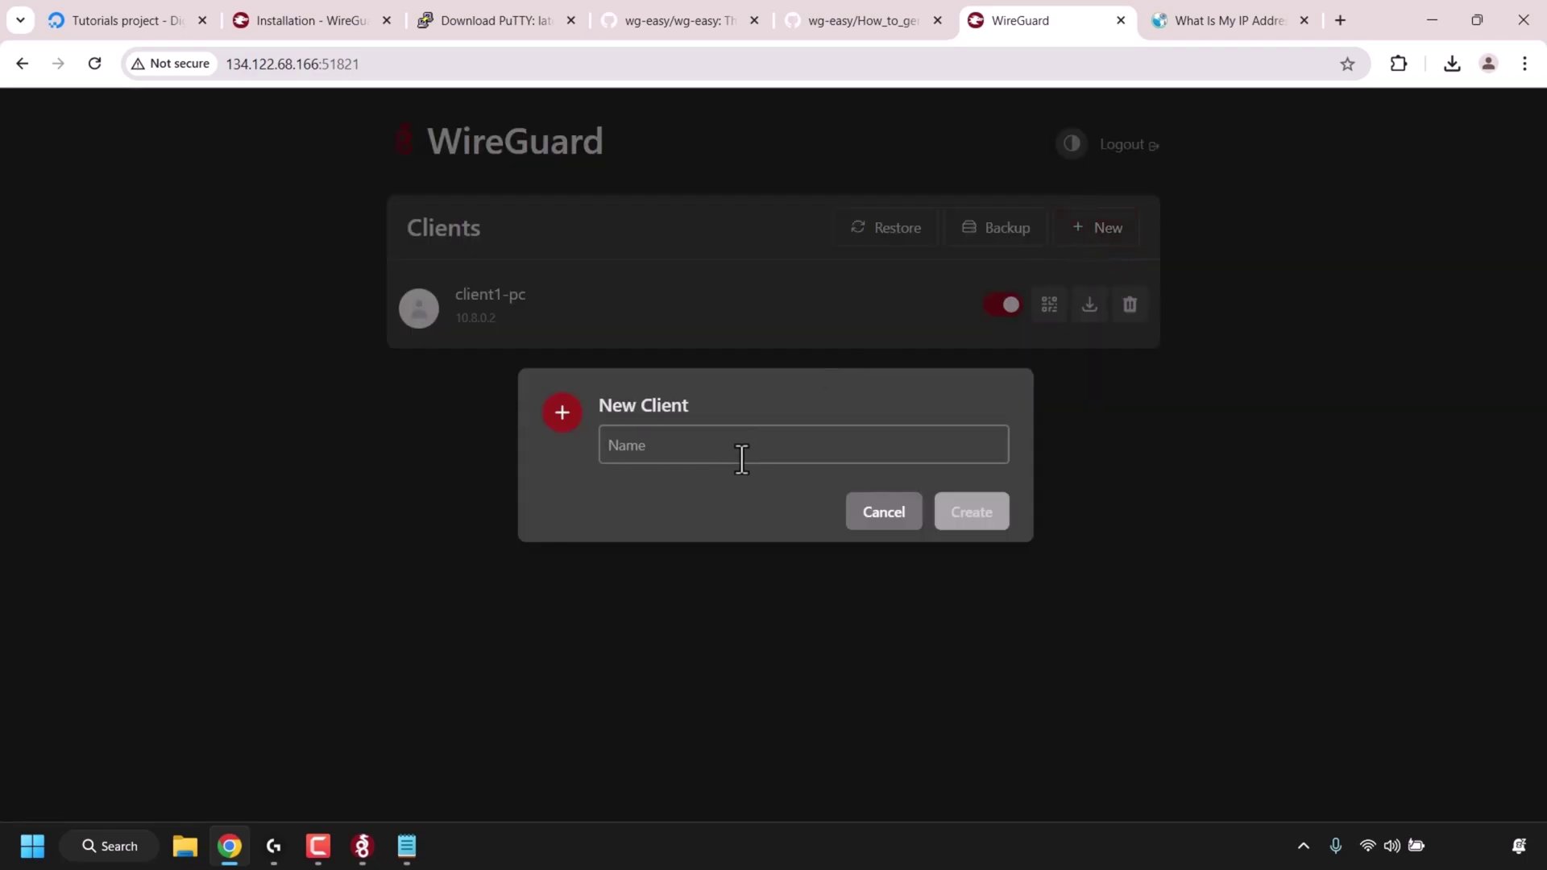
pyautogui.write('client2-')
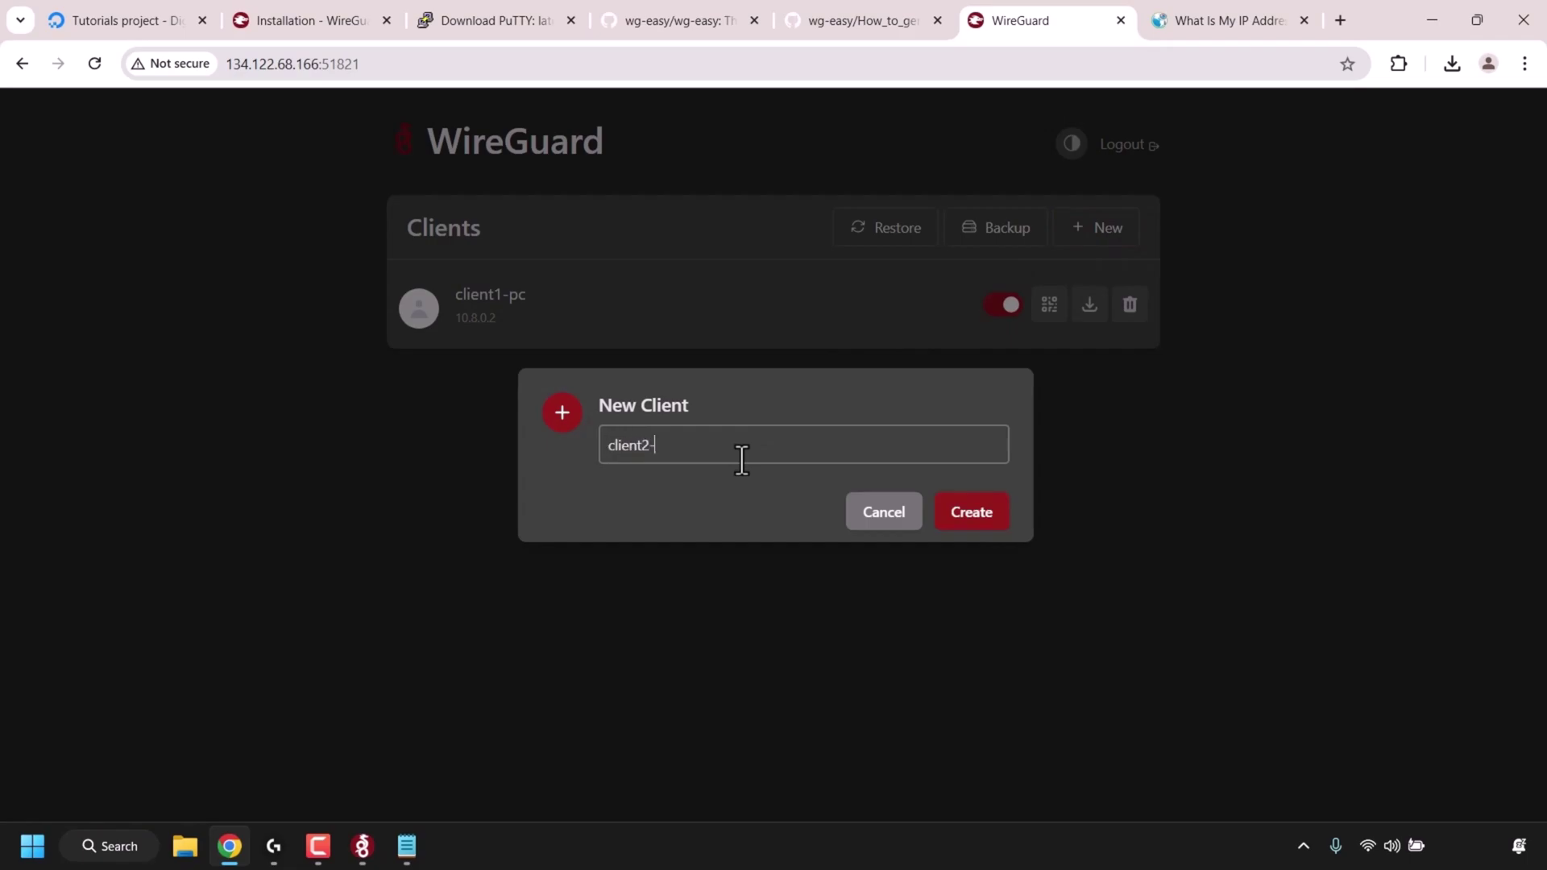
pyautogui.write('phone')
pyautogui.click(976, 519)
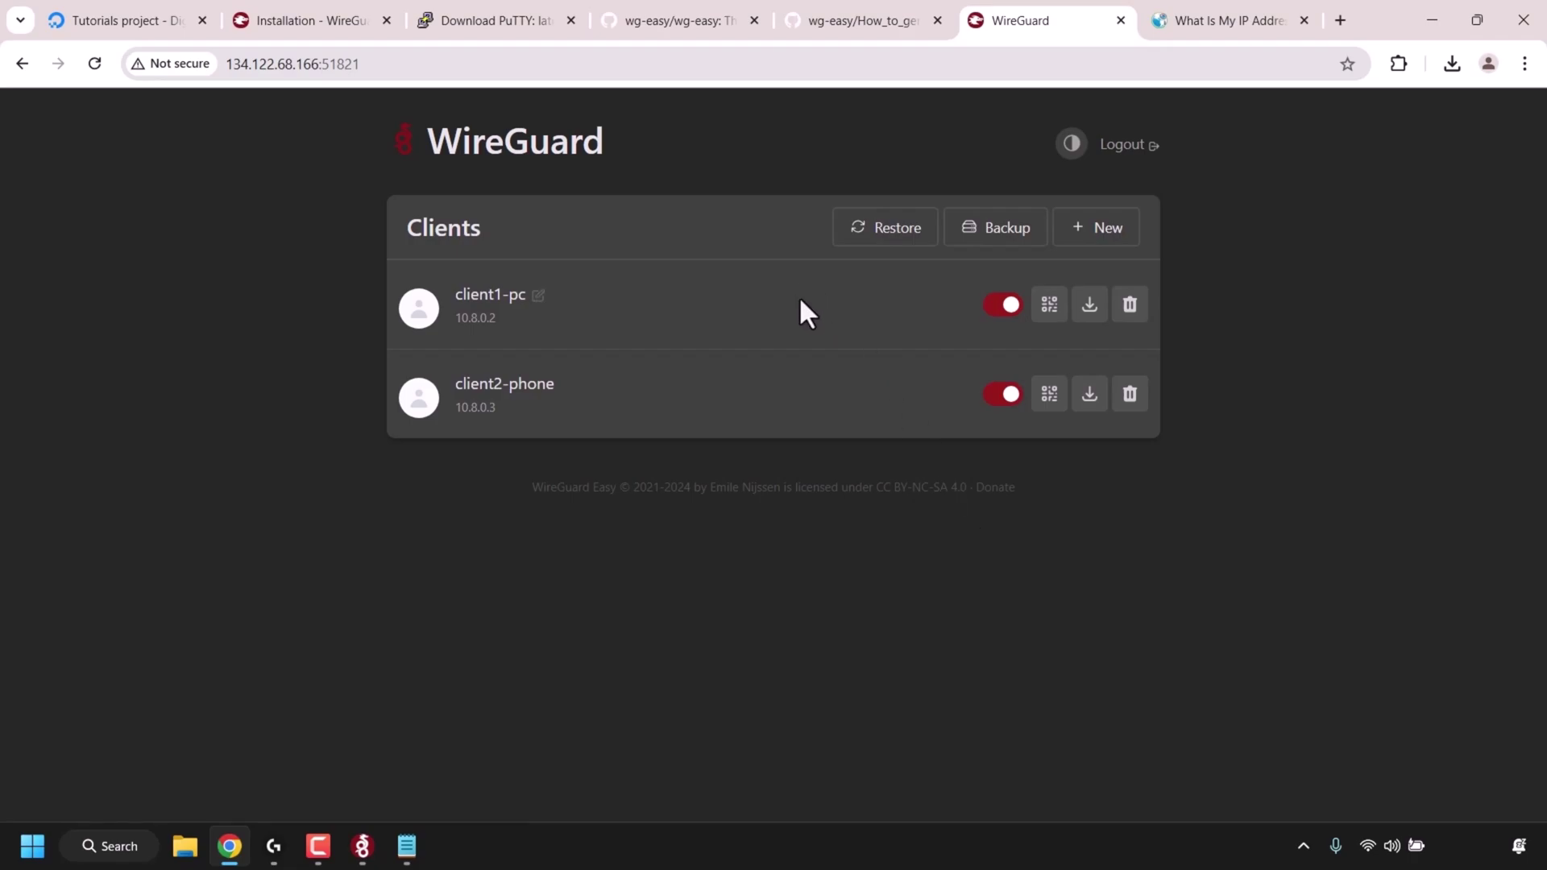
pyautogui.moveTo(799, 295)
# - View client1-pc's QR code, then download and keep client1-pc.conf and show it in Downloads
pyautogui.click(1048, 310)
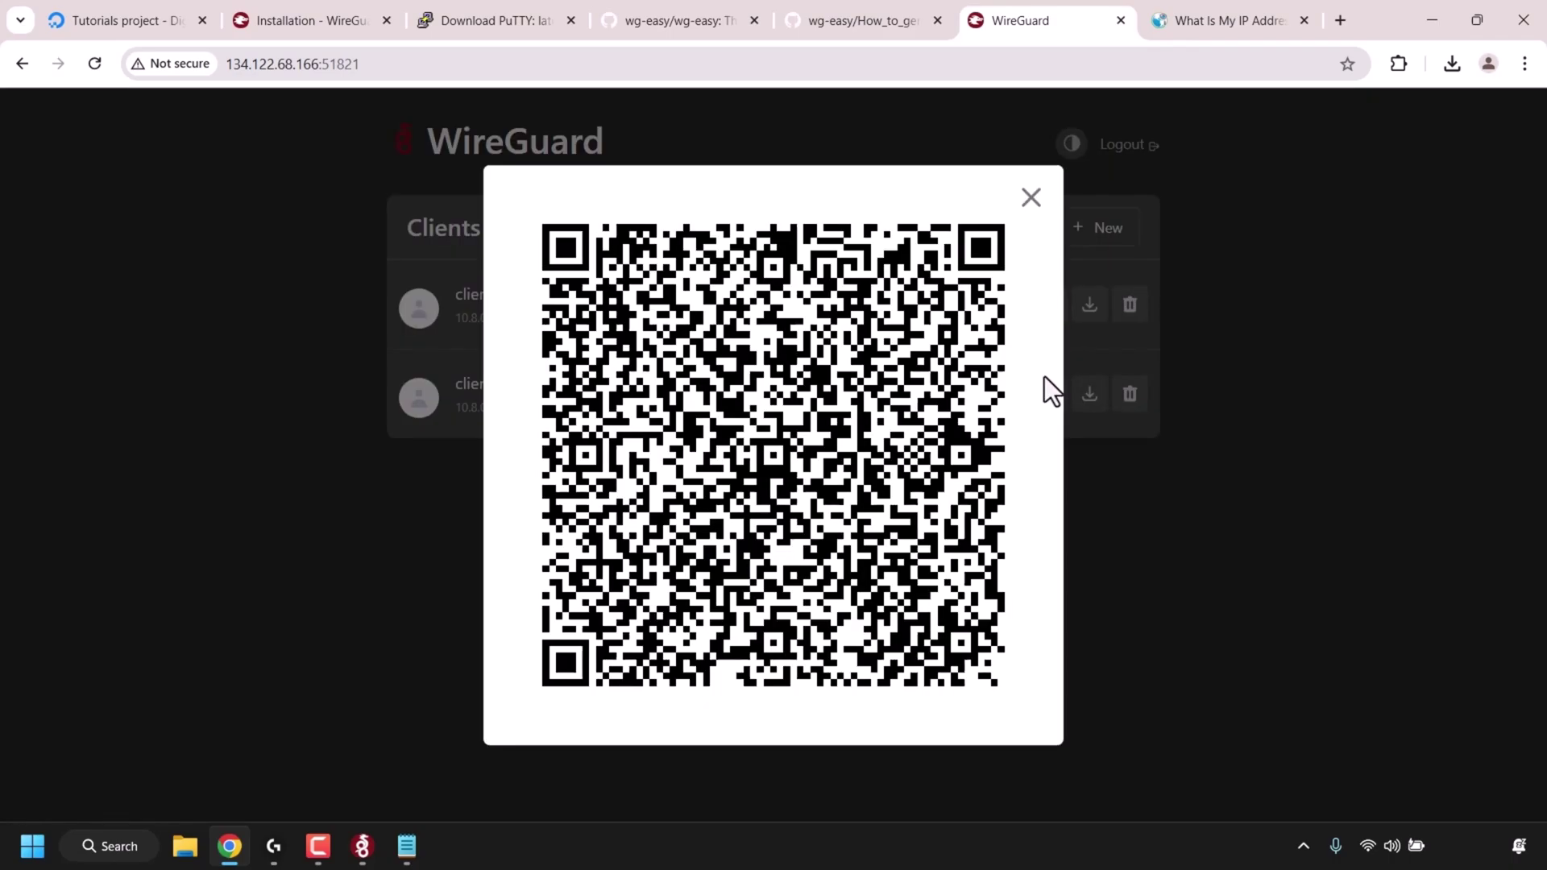
pyautogui.click(1031, 198)
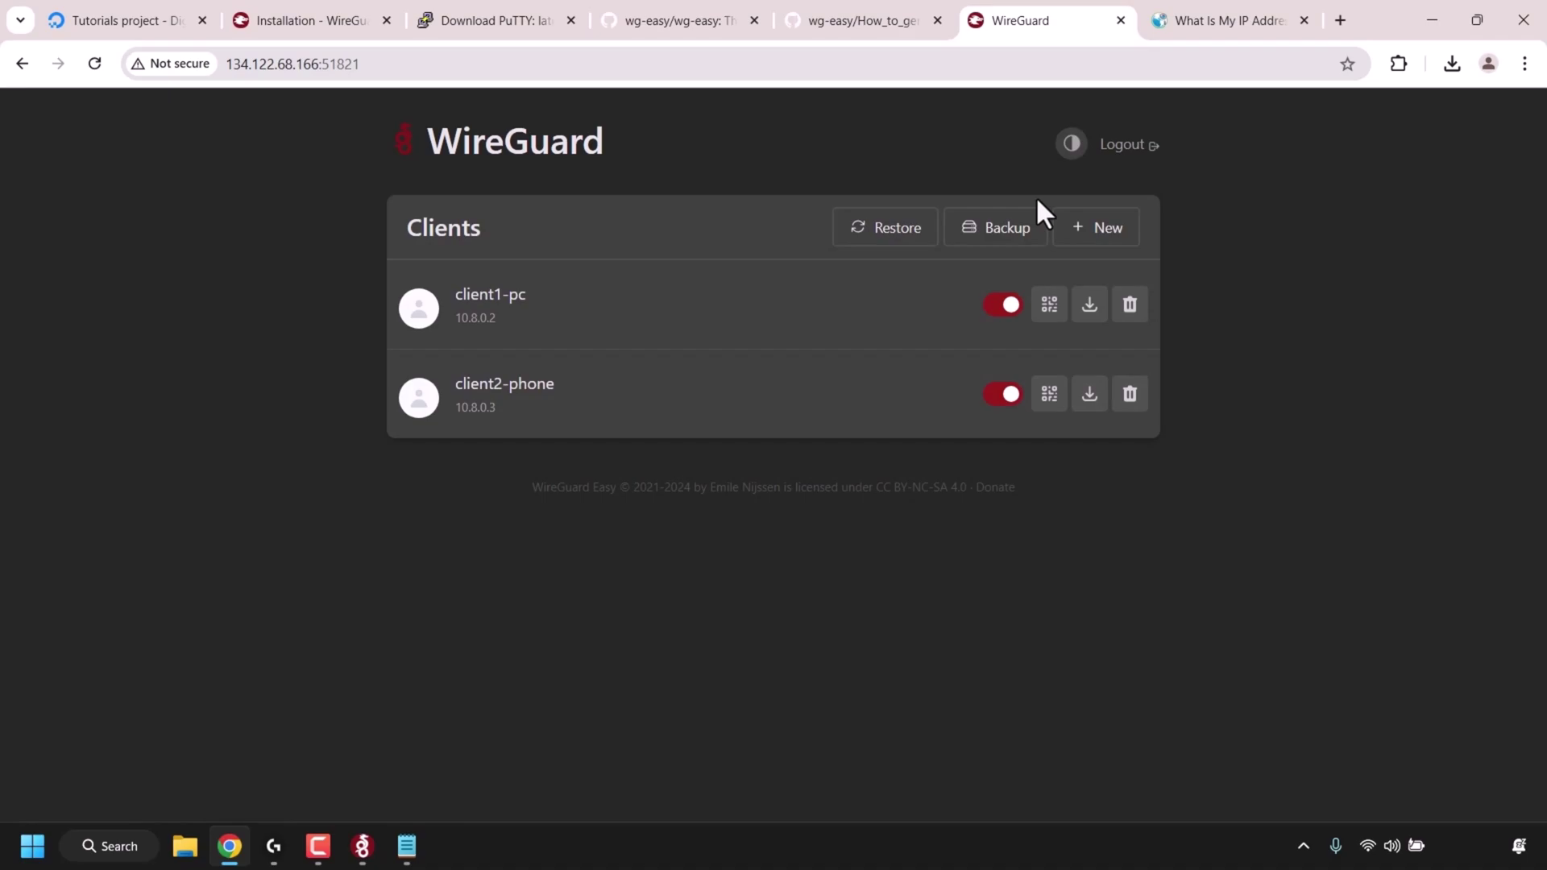
pyautogui.click(1094, 324)
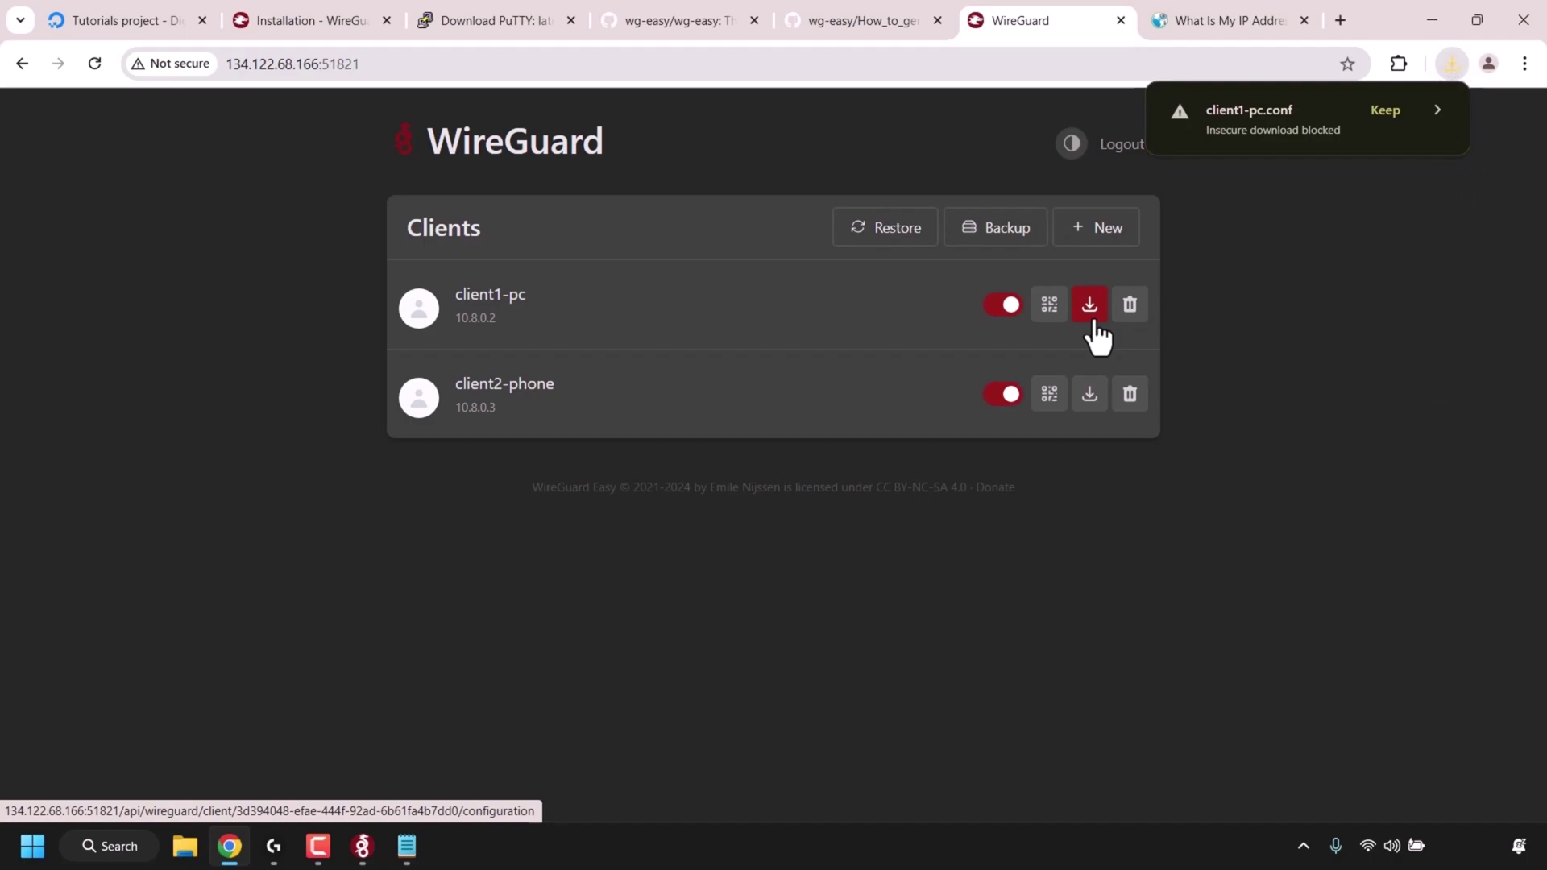
pyautogui.click(1388, 111)
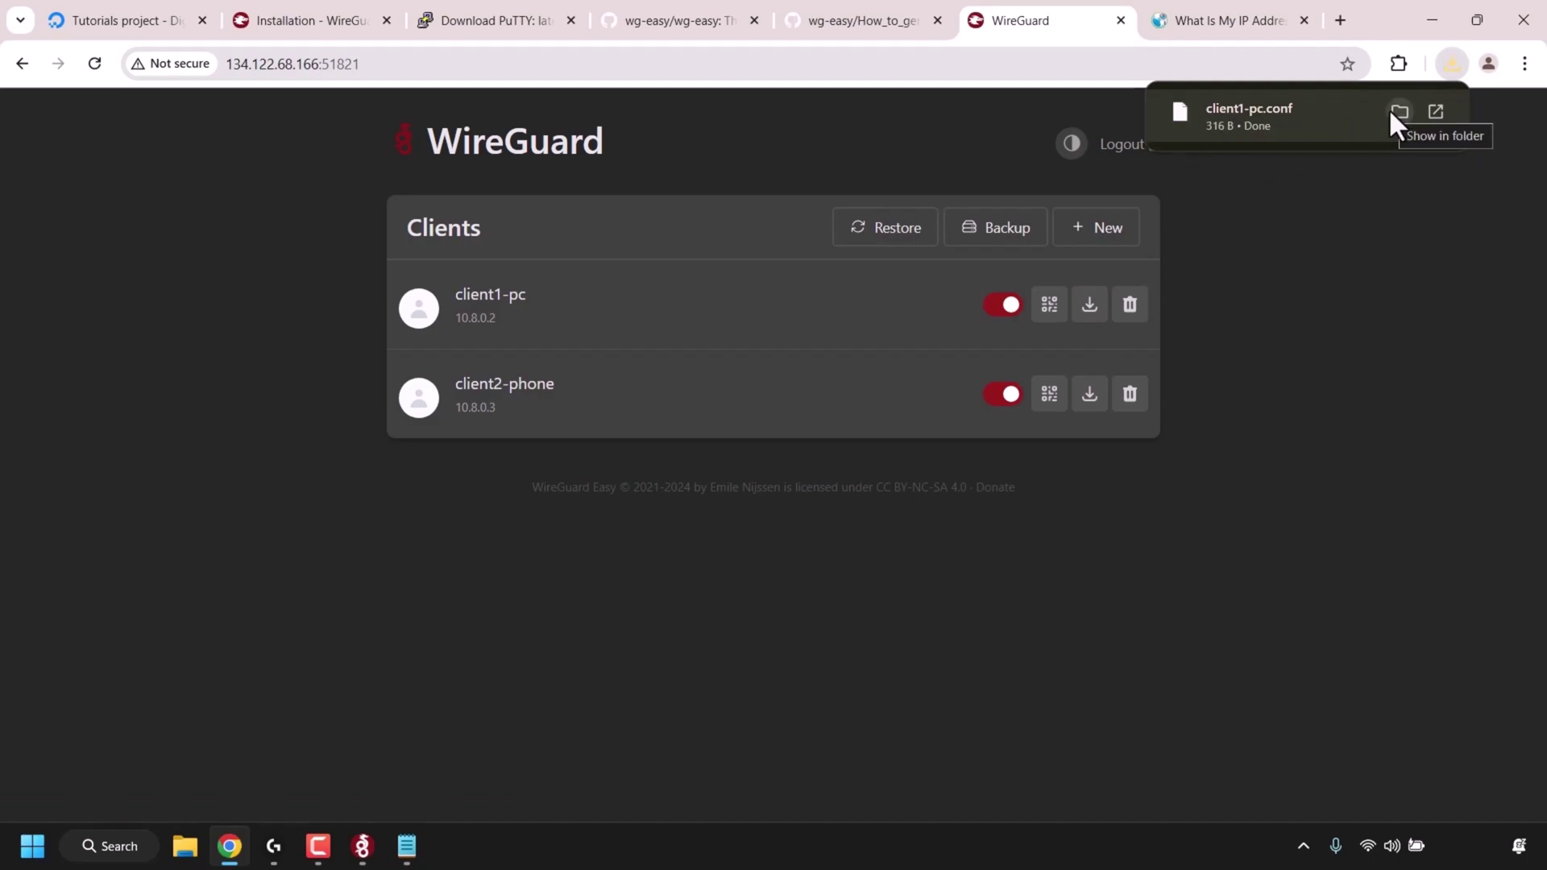
pyautogui.click(1398, 112)
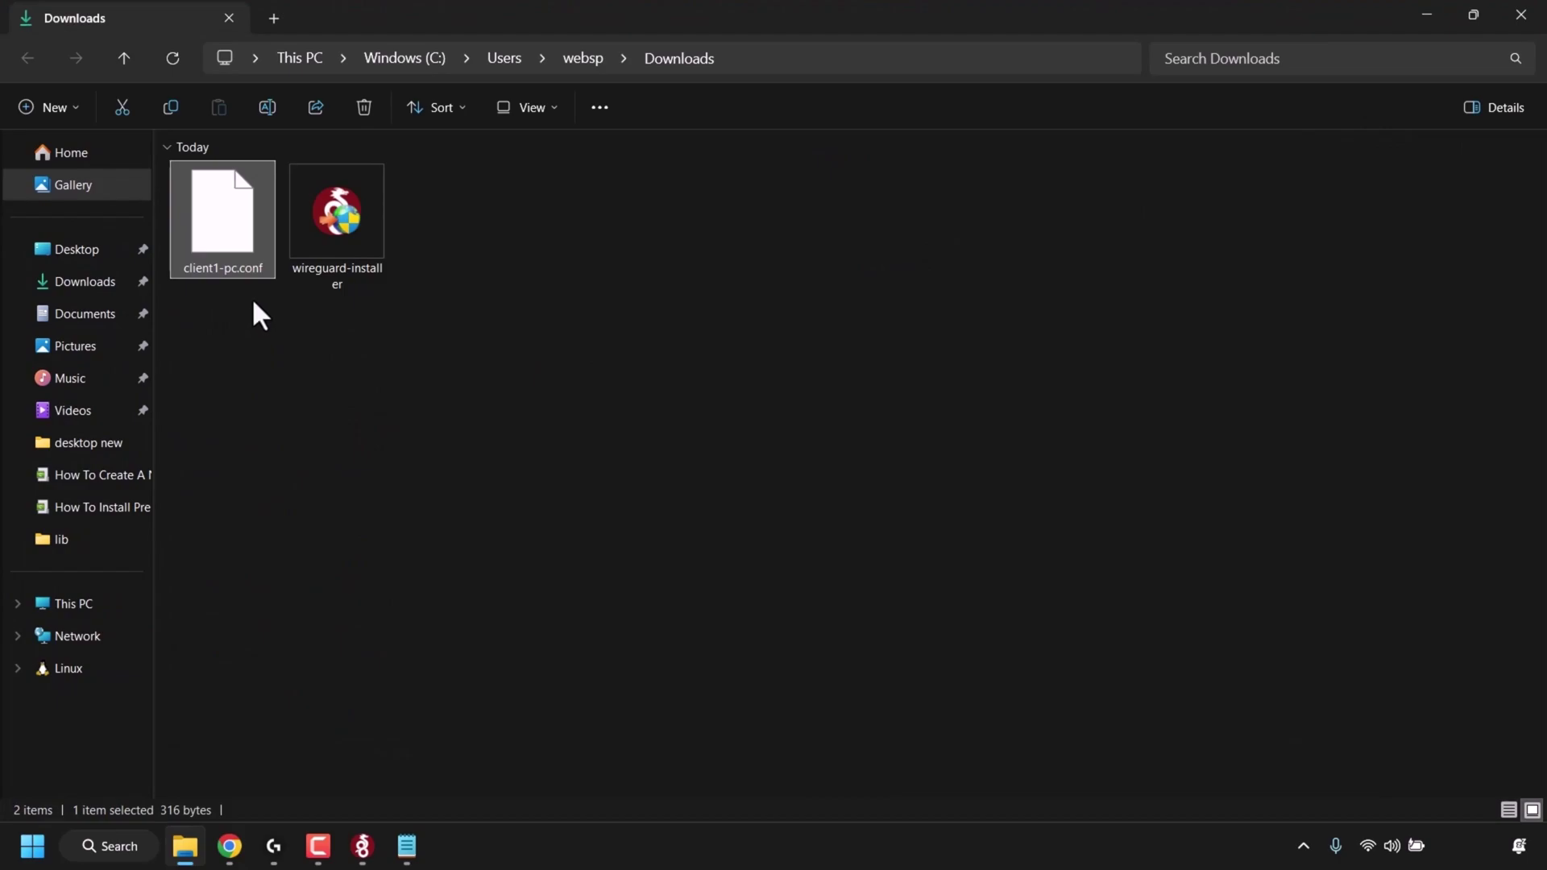
# - Import client1-pc.conf as a tunnel in WireGuard for Windows and activate it
pyautogui.click(369, 845)
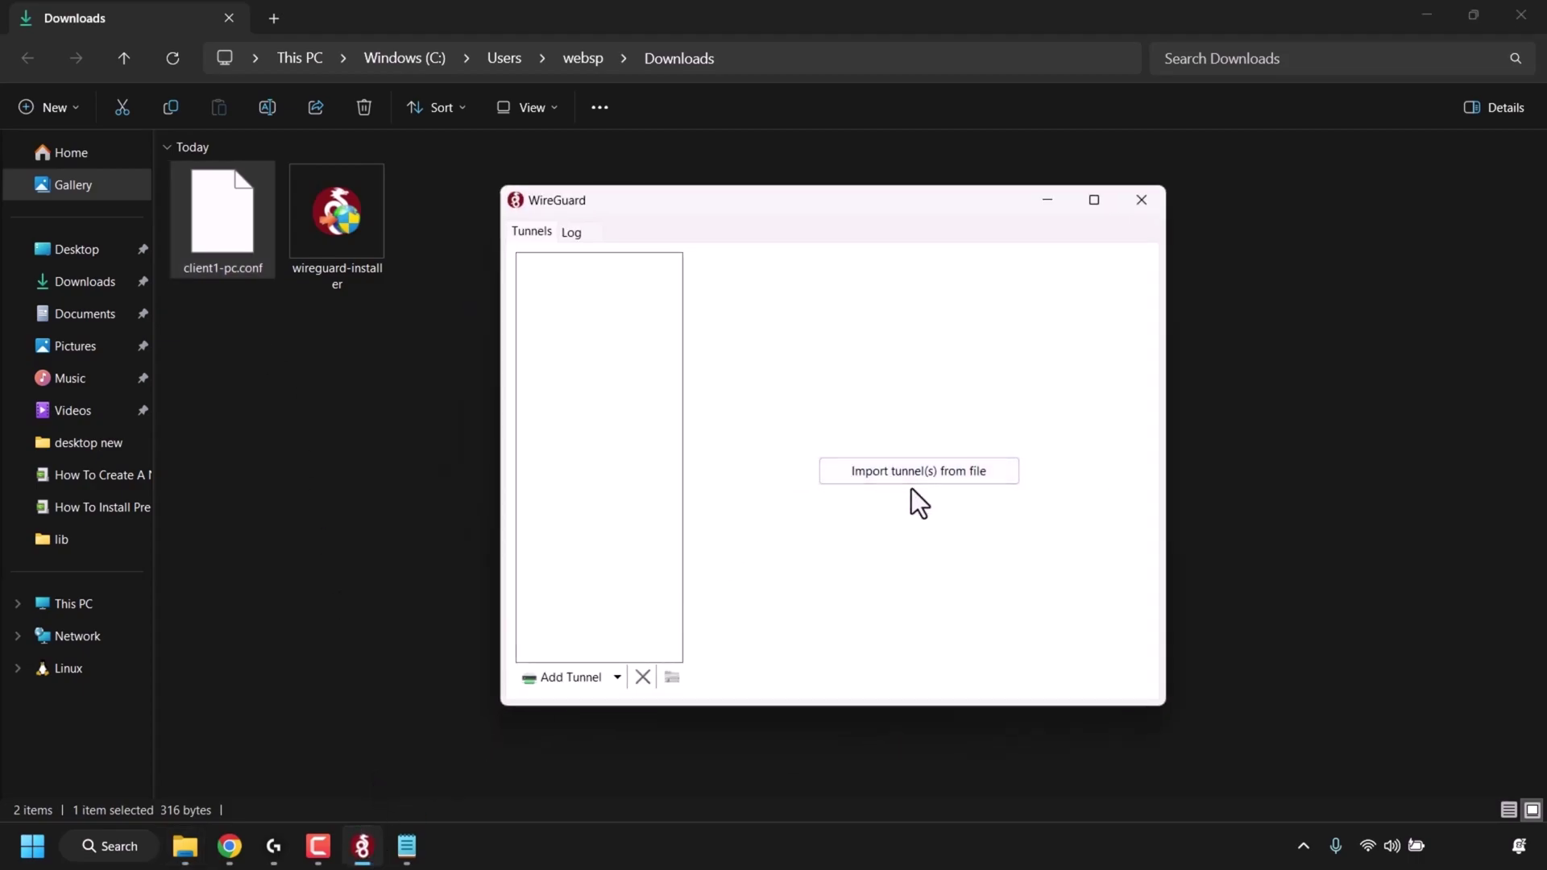
pyautogui.click(588, 680)
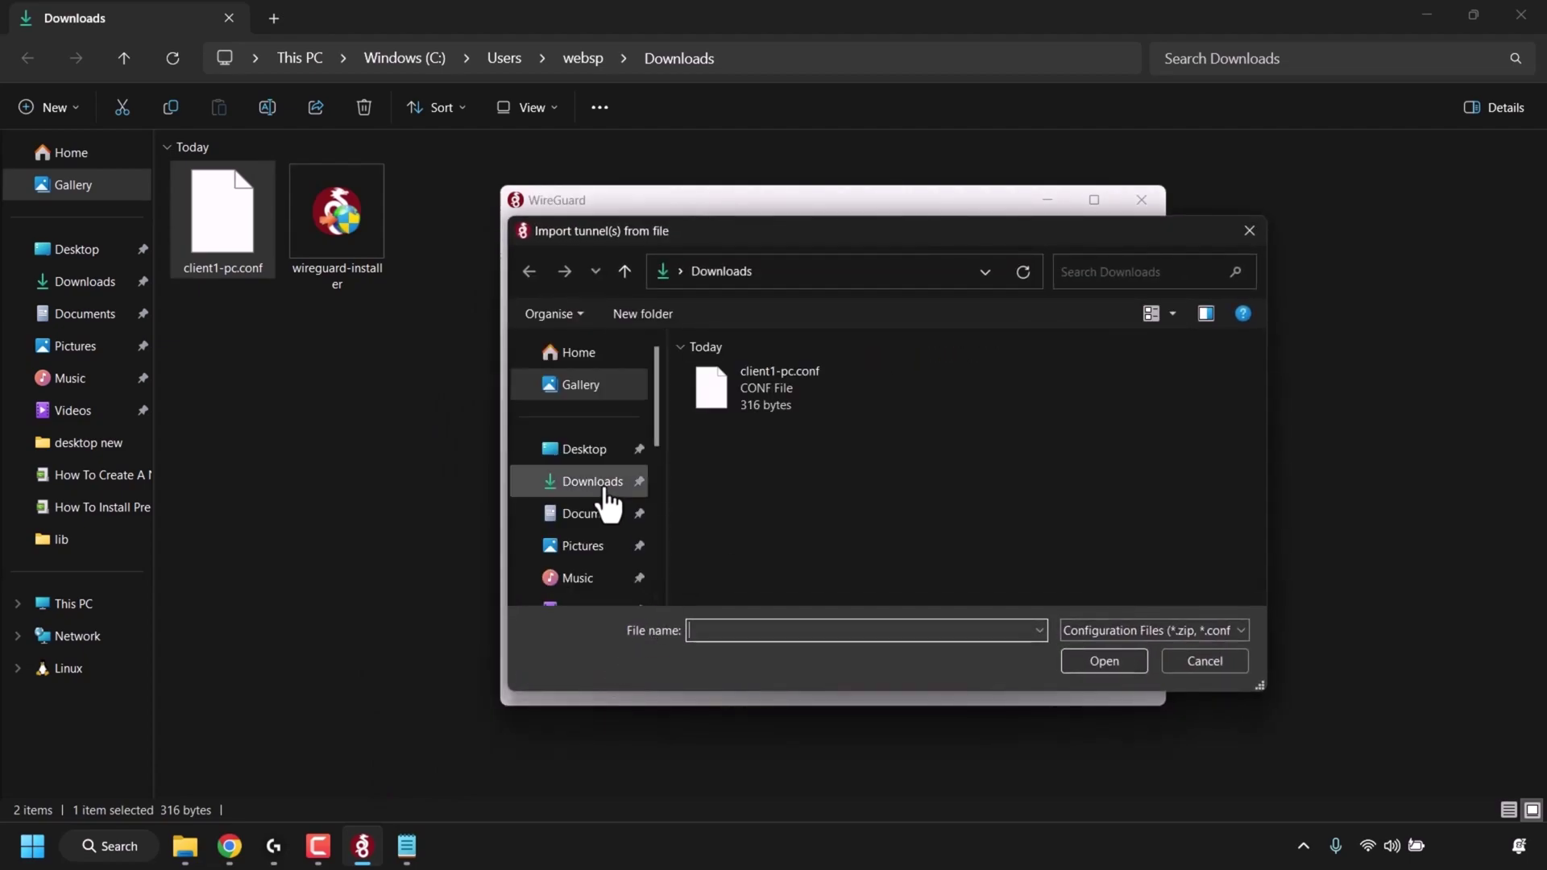
pyautogui.click(607, 493)
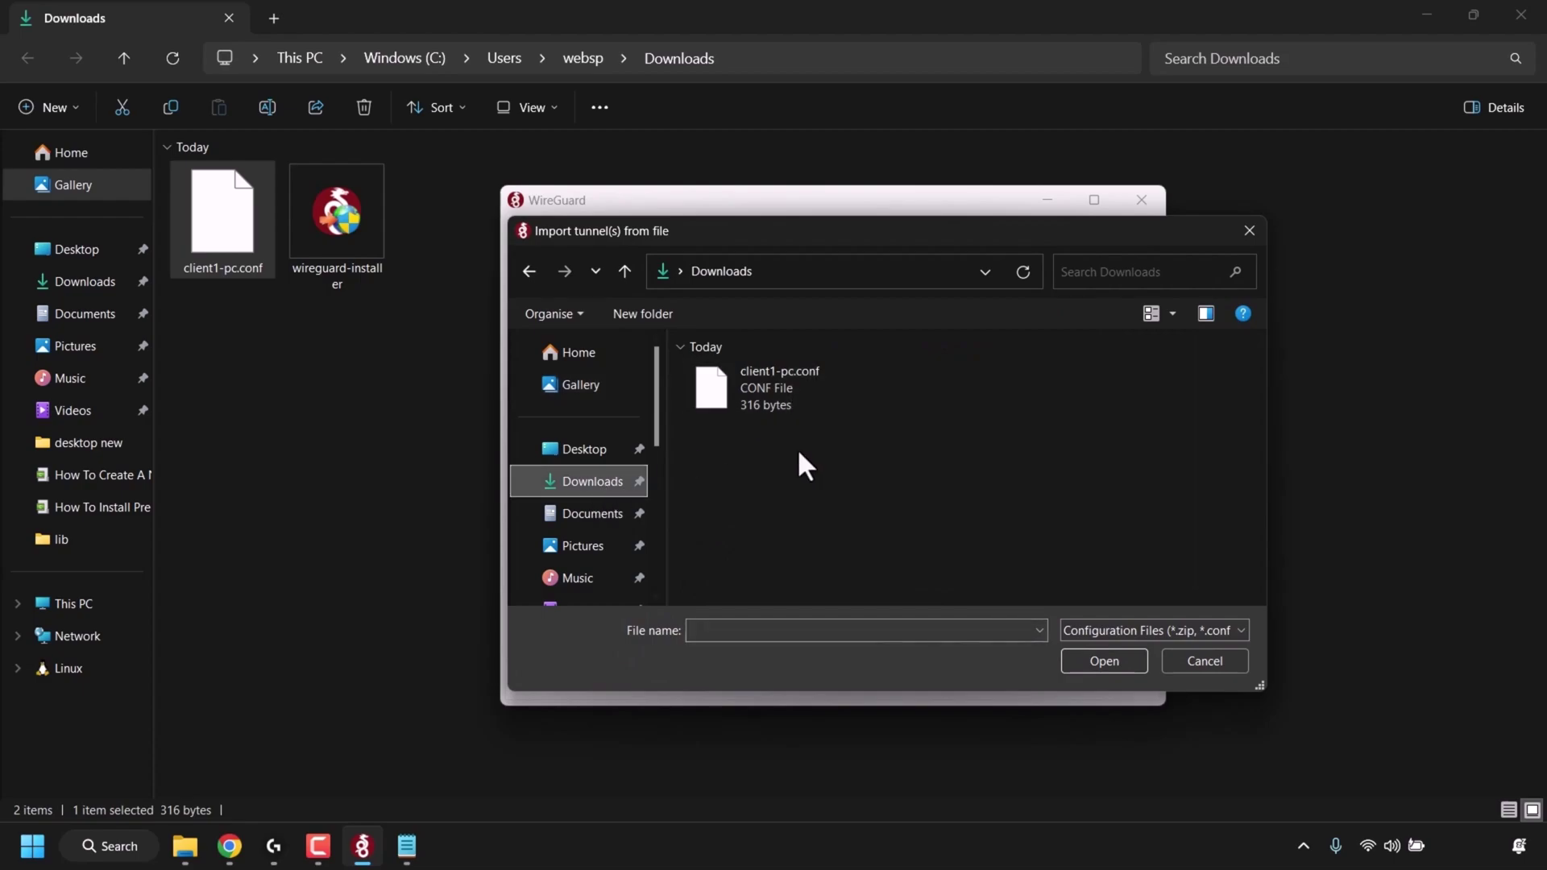
pyautogui.click(818, 400)
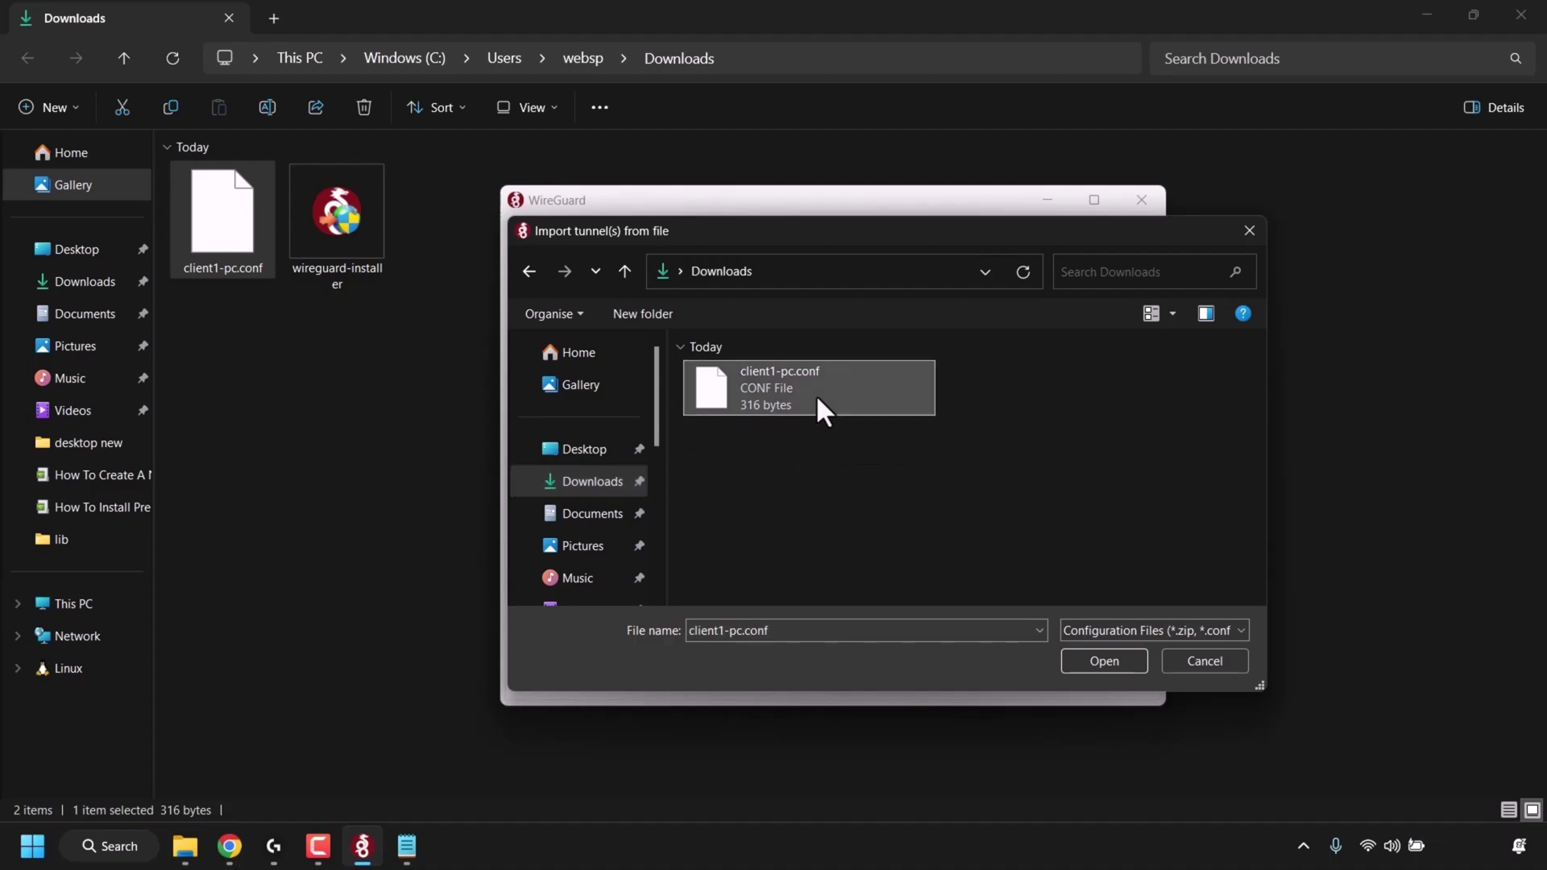
pyautogui.click(1126, 657)
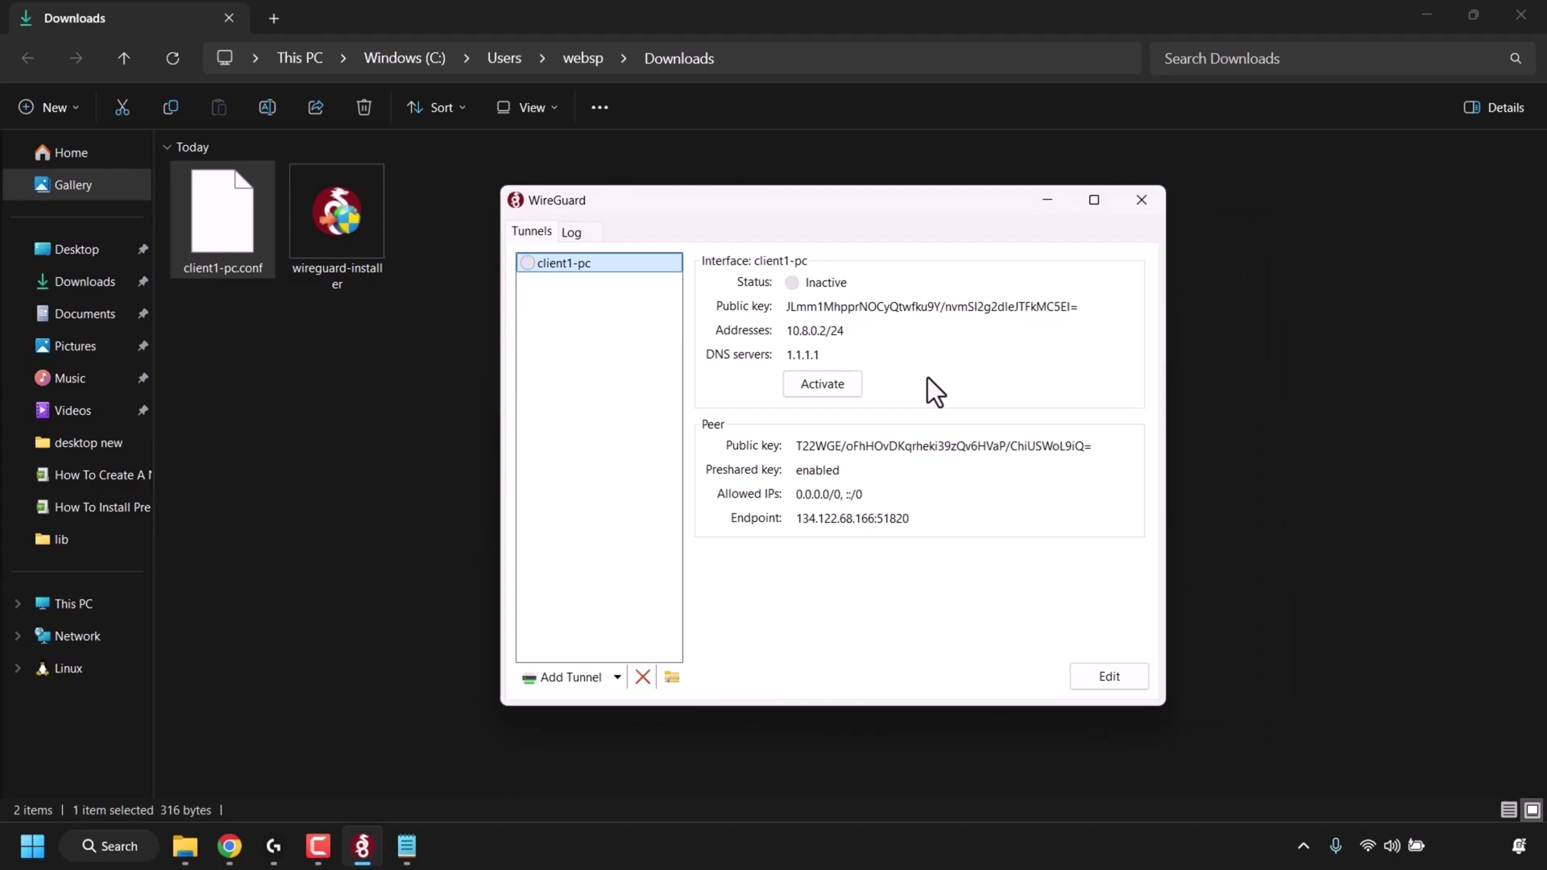
pyautogui.click(850, 393)
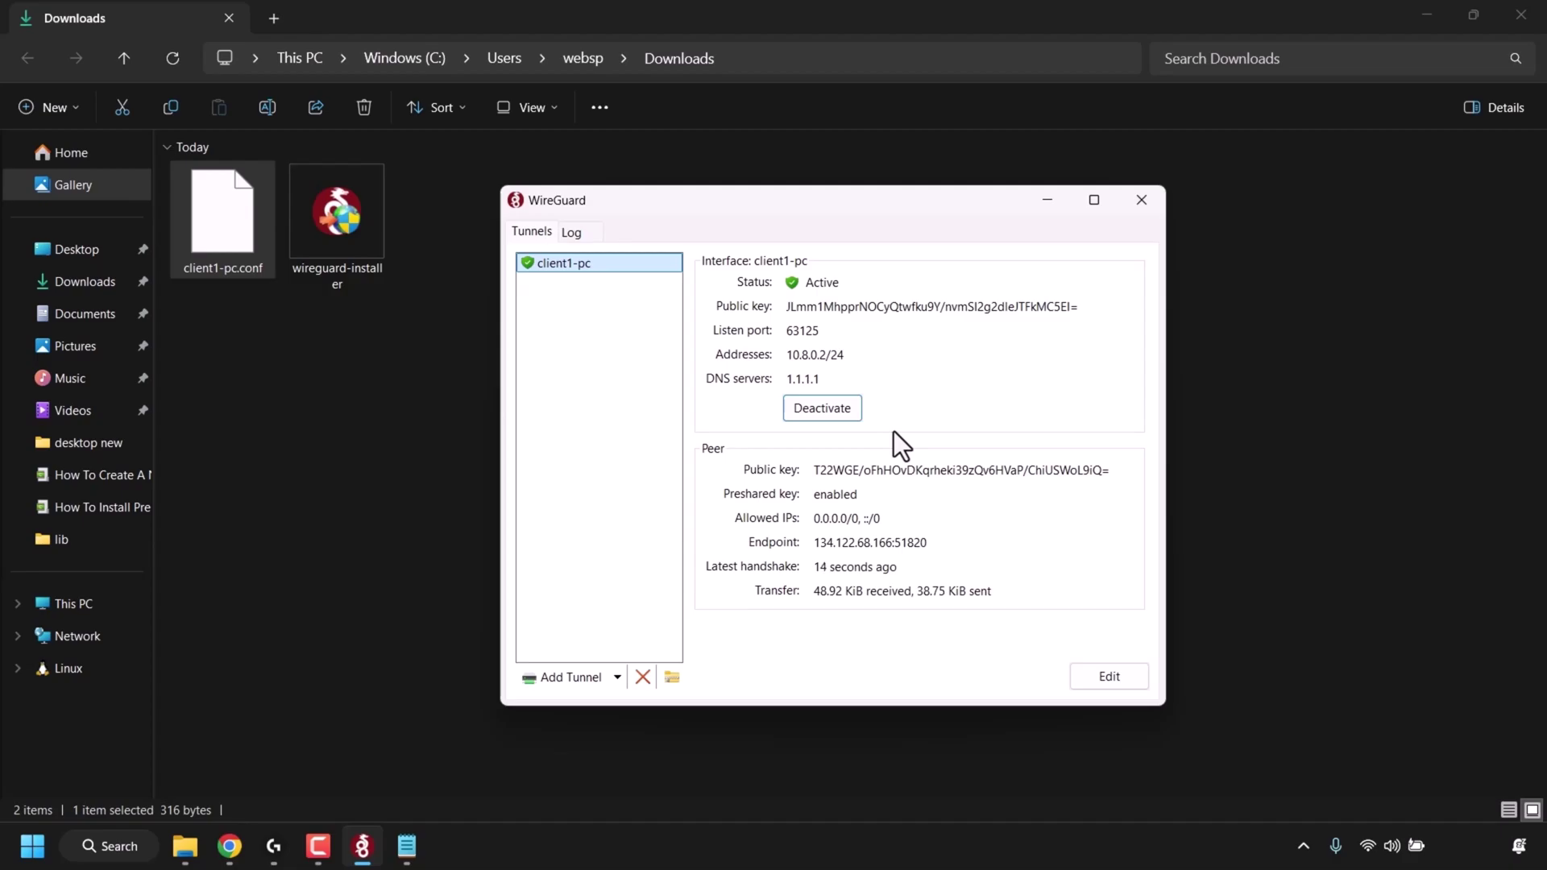
pyautogui.click(230, 846)
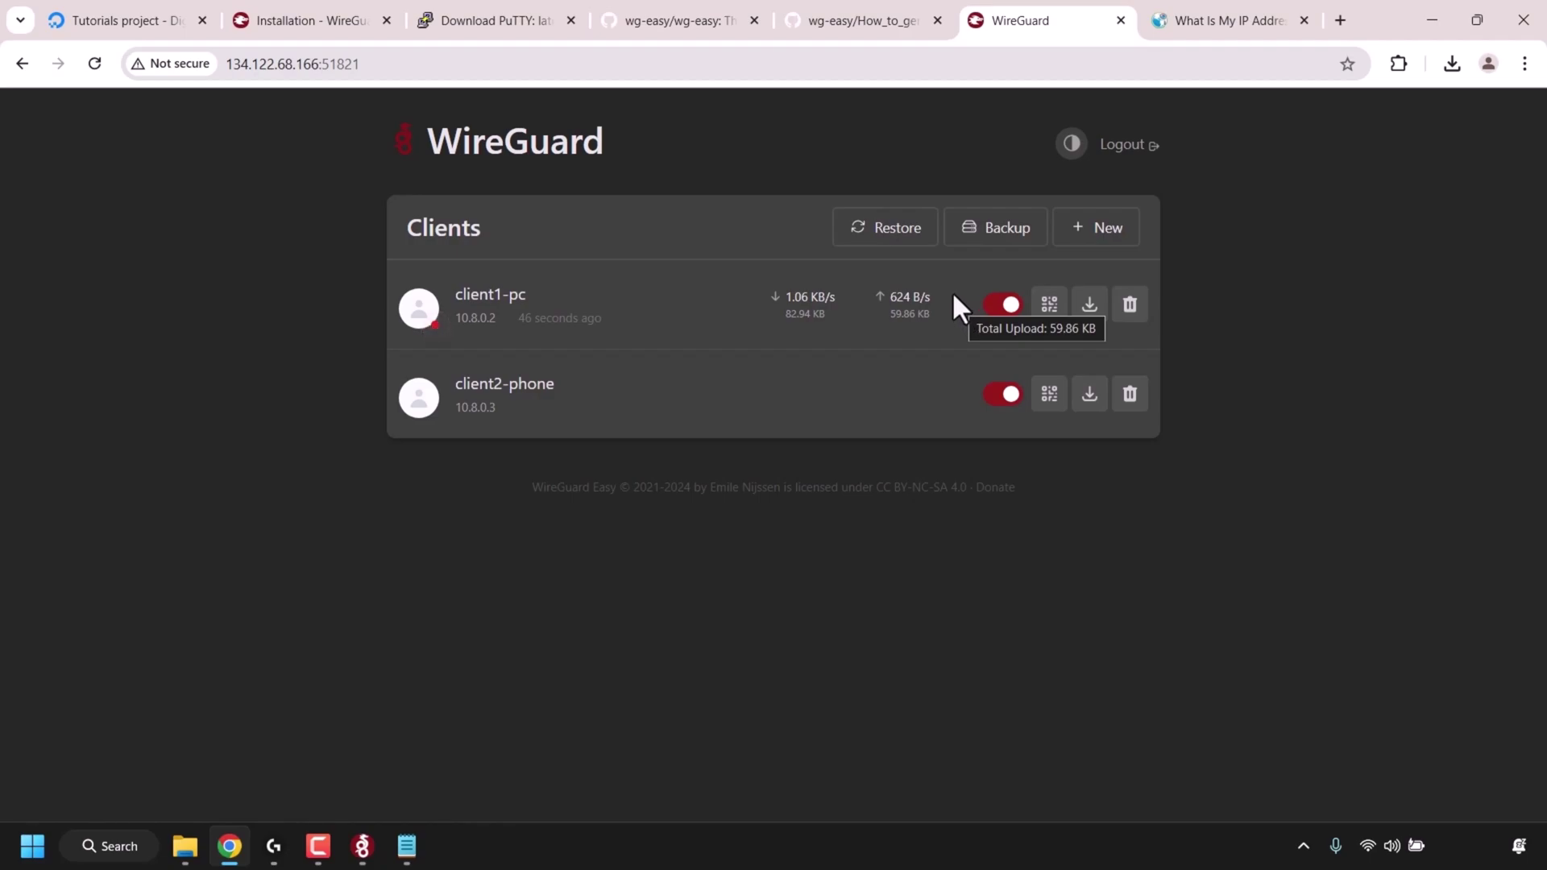
# - Reload WhatIsMyIPAddress and confirm the public IP matches the droplet's 134.122.68.166
pyautogui.click(1198, 23)
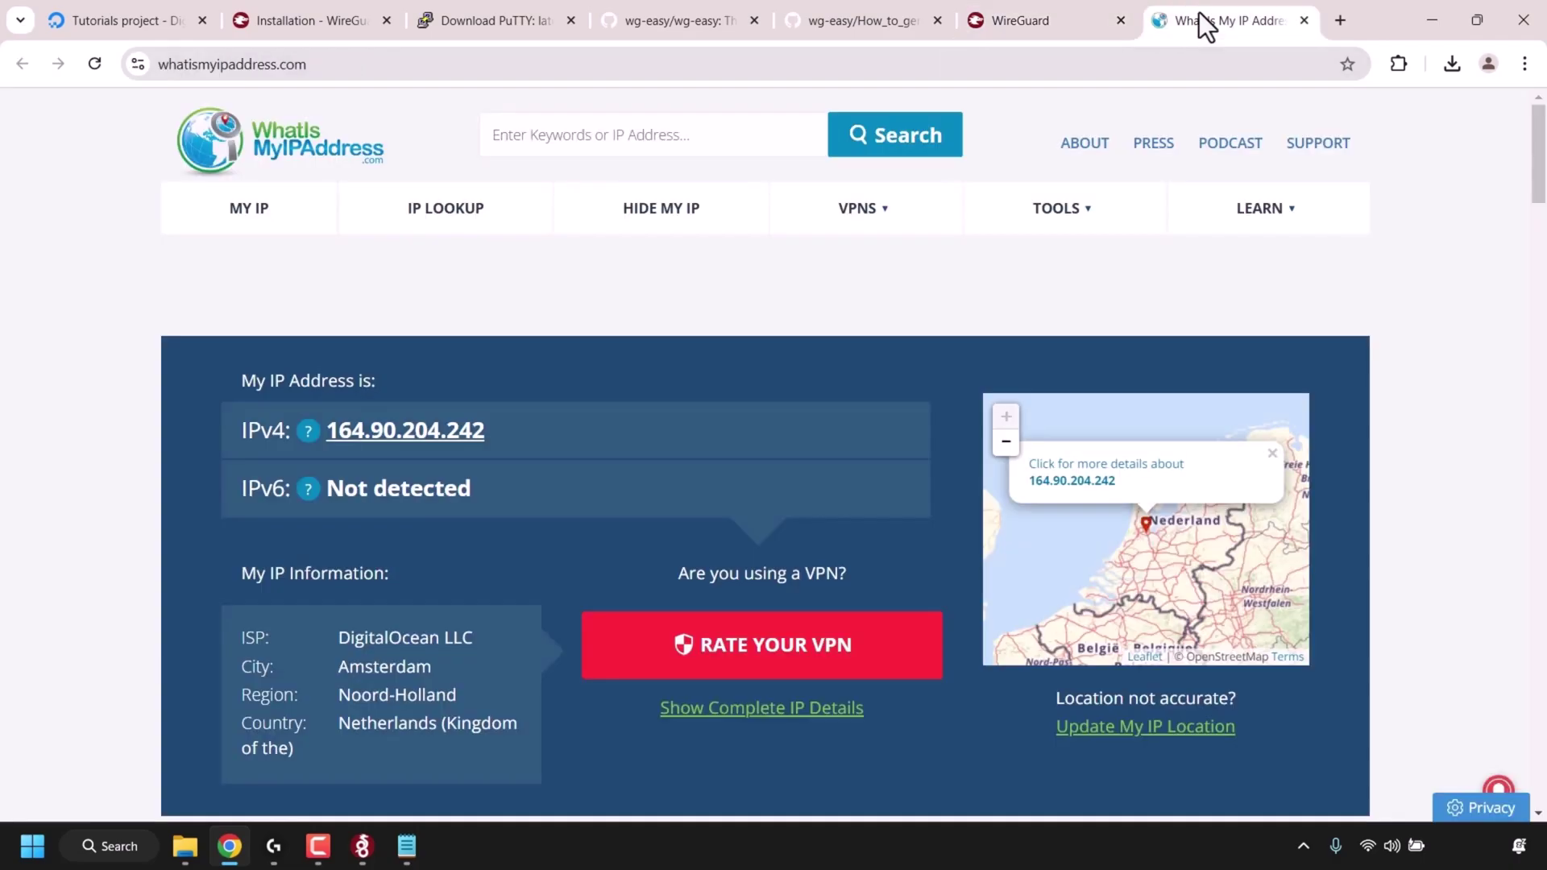
pyautogui.click(441, 58)
pyautogui.click(449, 62)
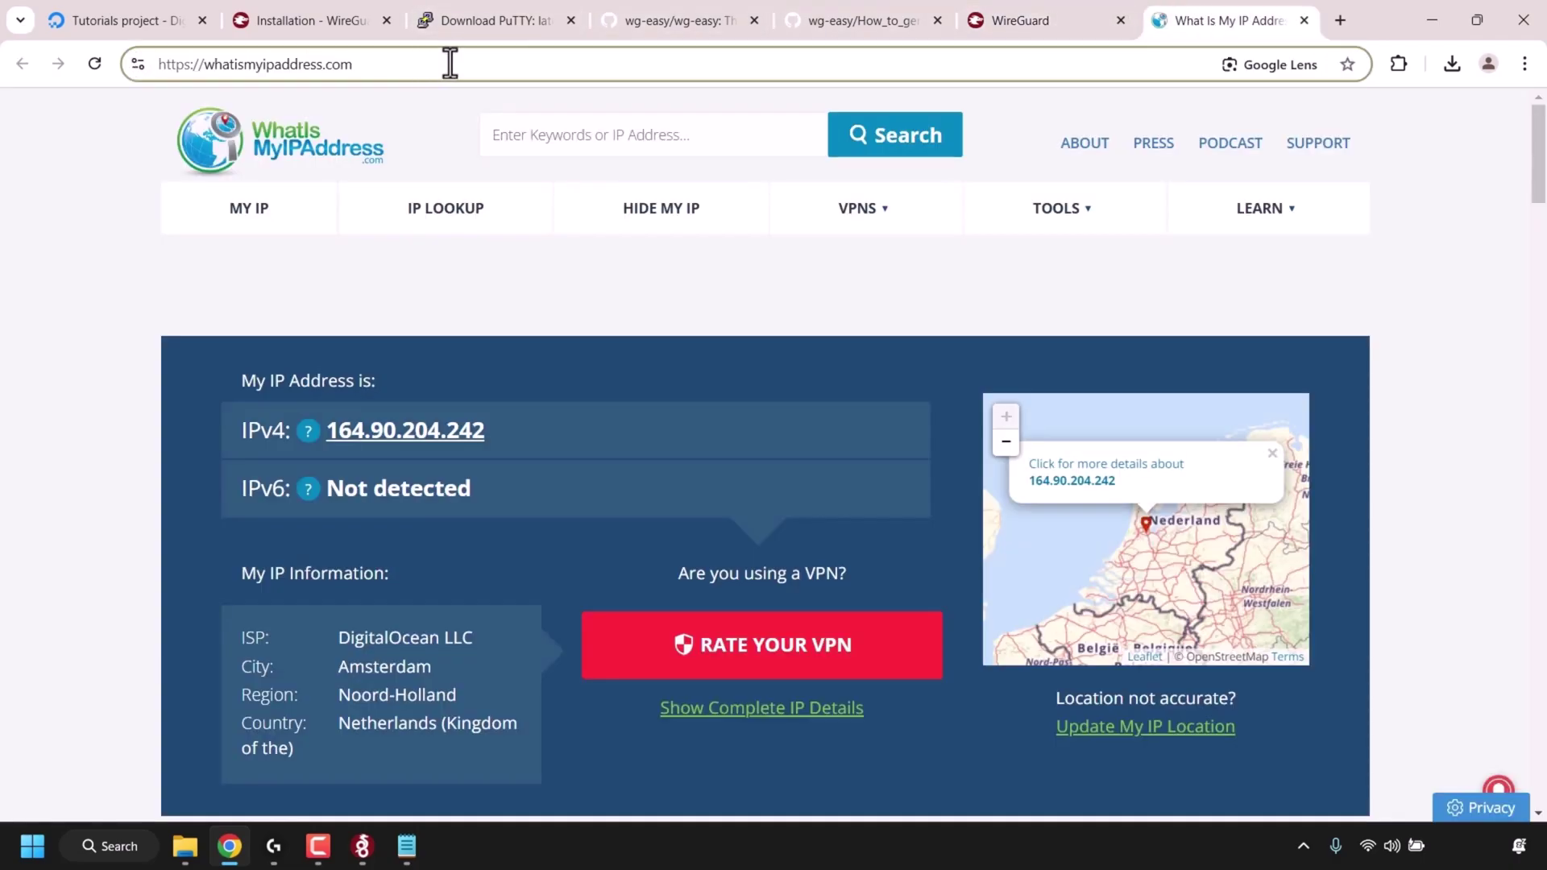
pyautogui.press('Return')
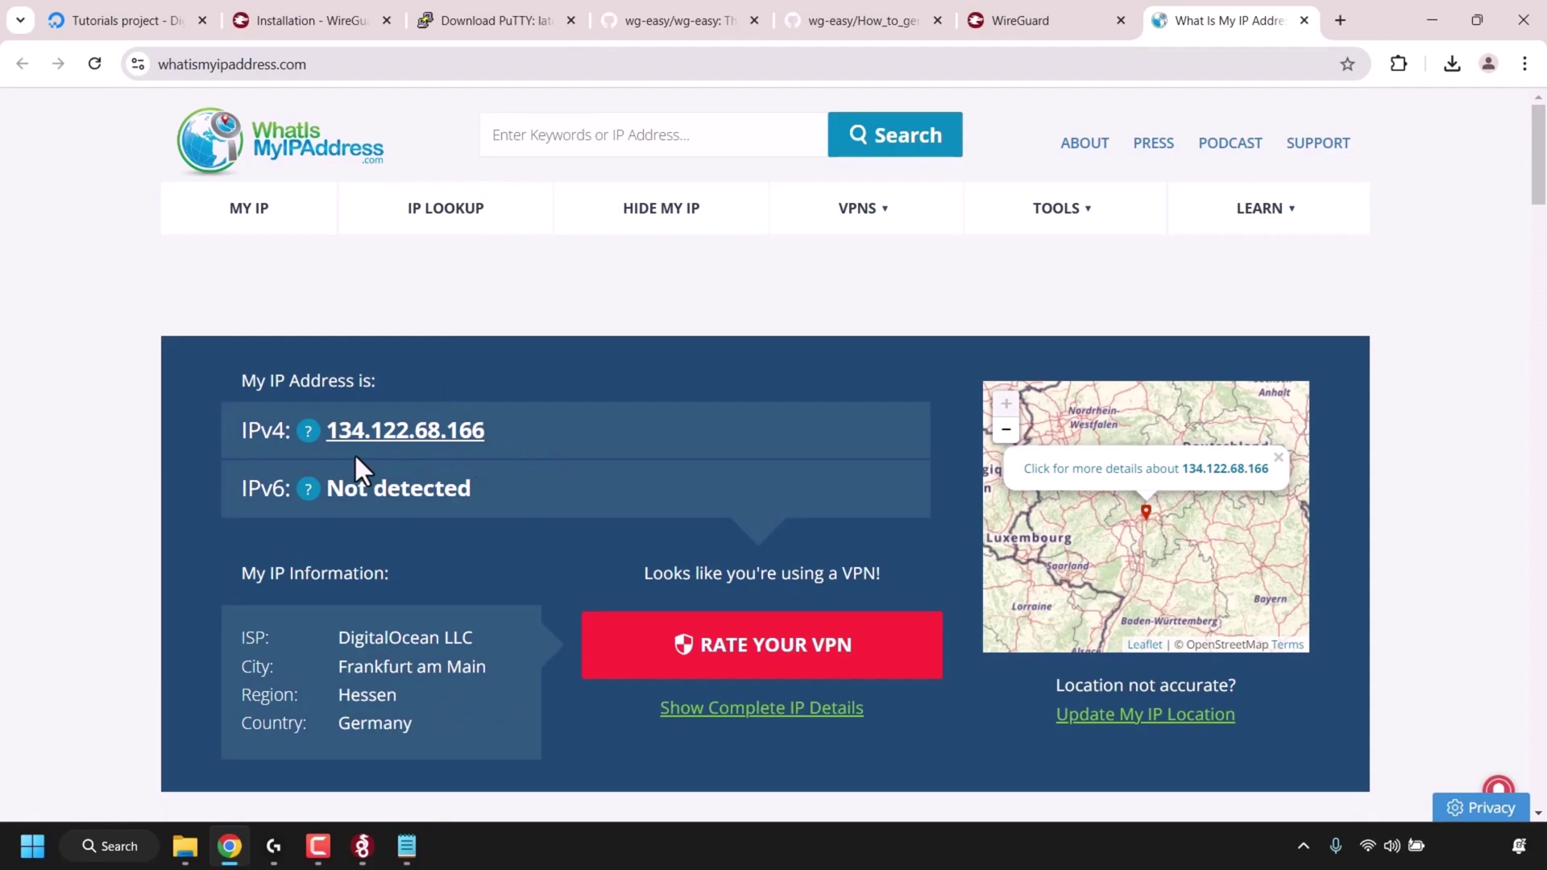
pyautogui.click(109, 9)
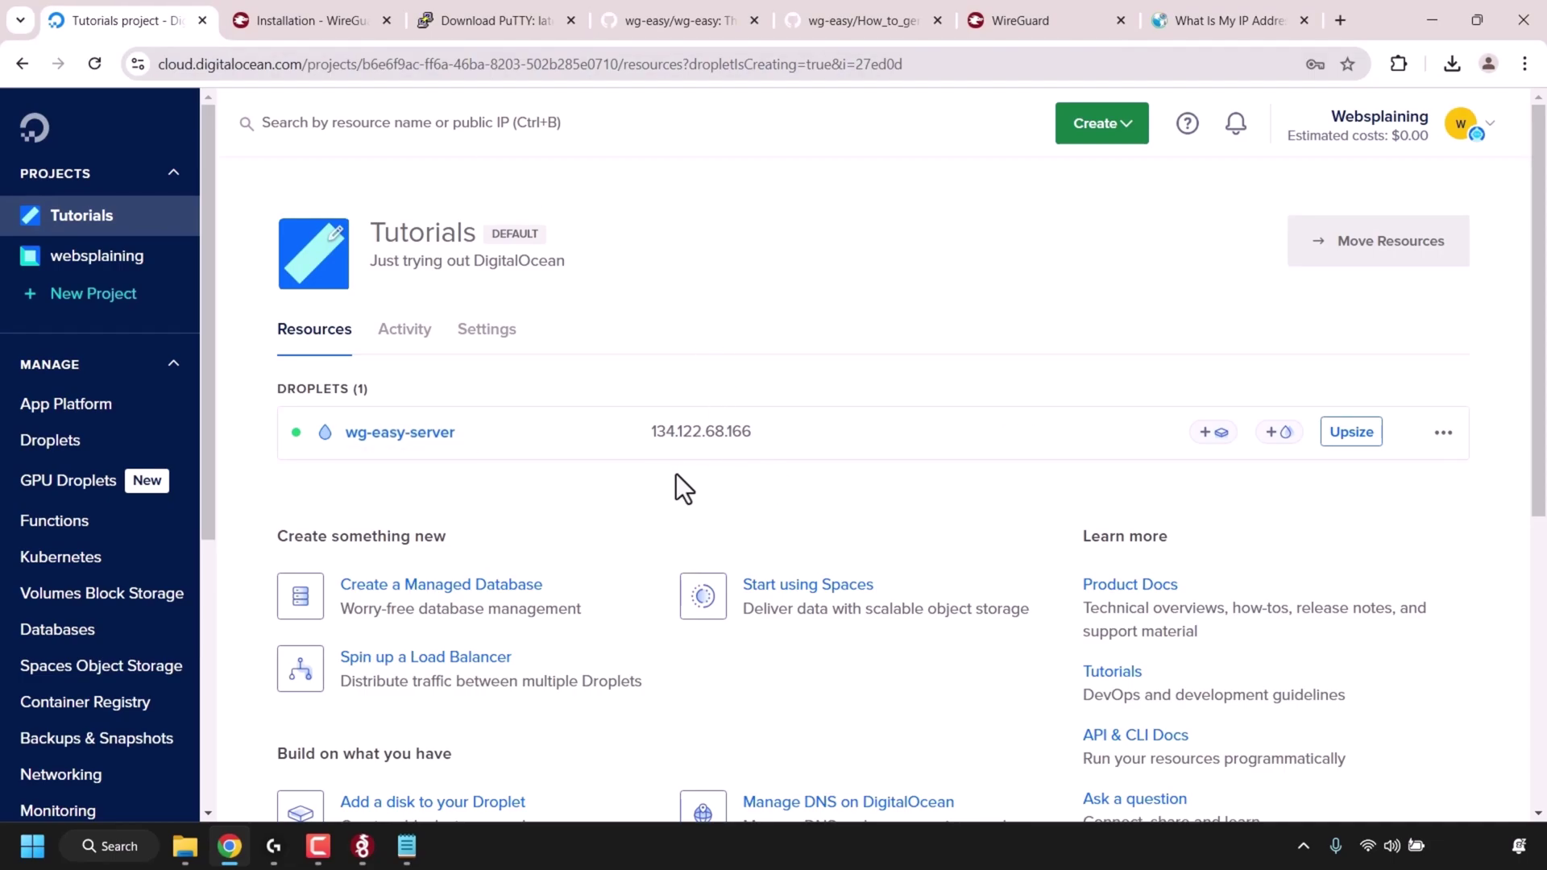
pyautogui.click(1244, 16)
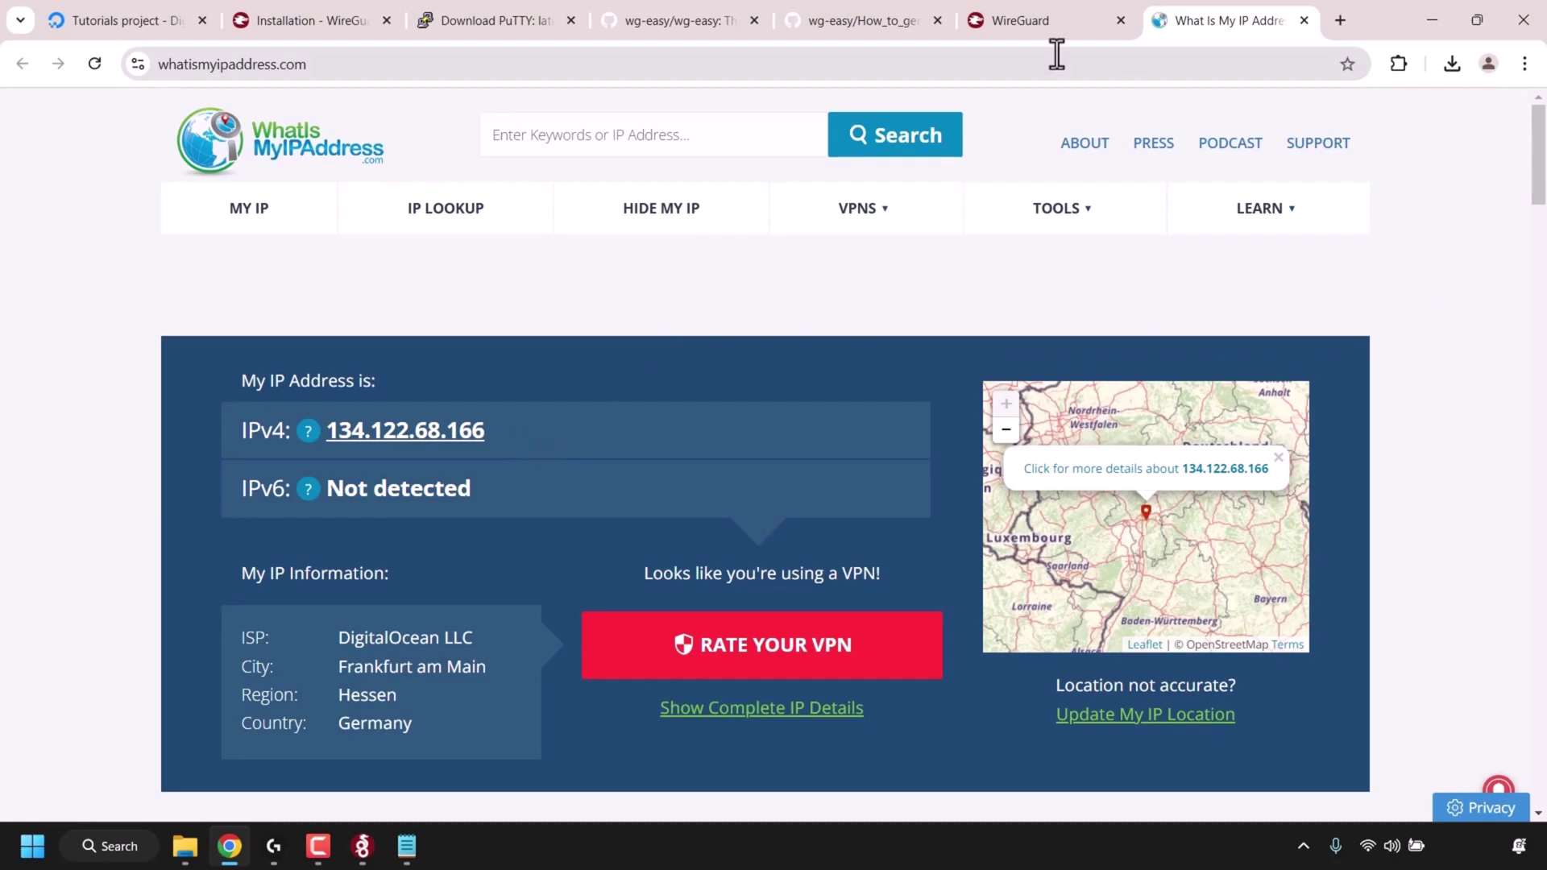
pyautogui.click(1036, 20)
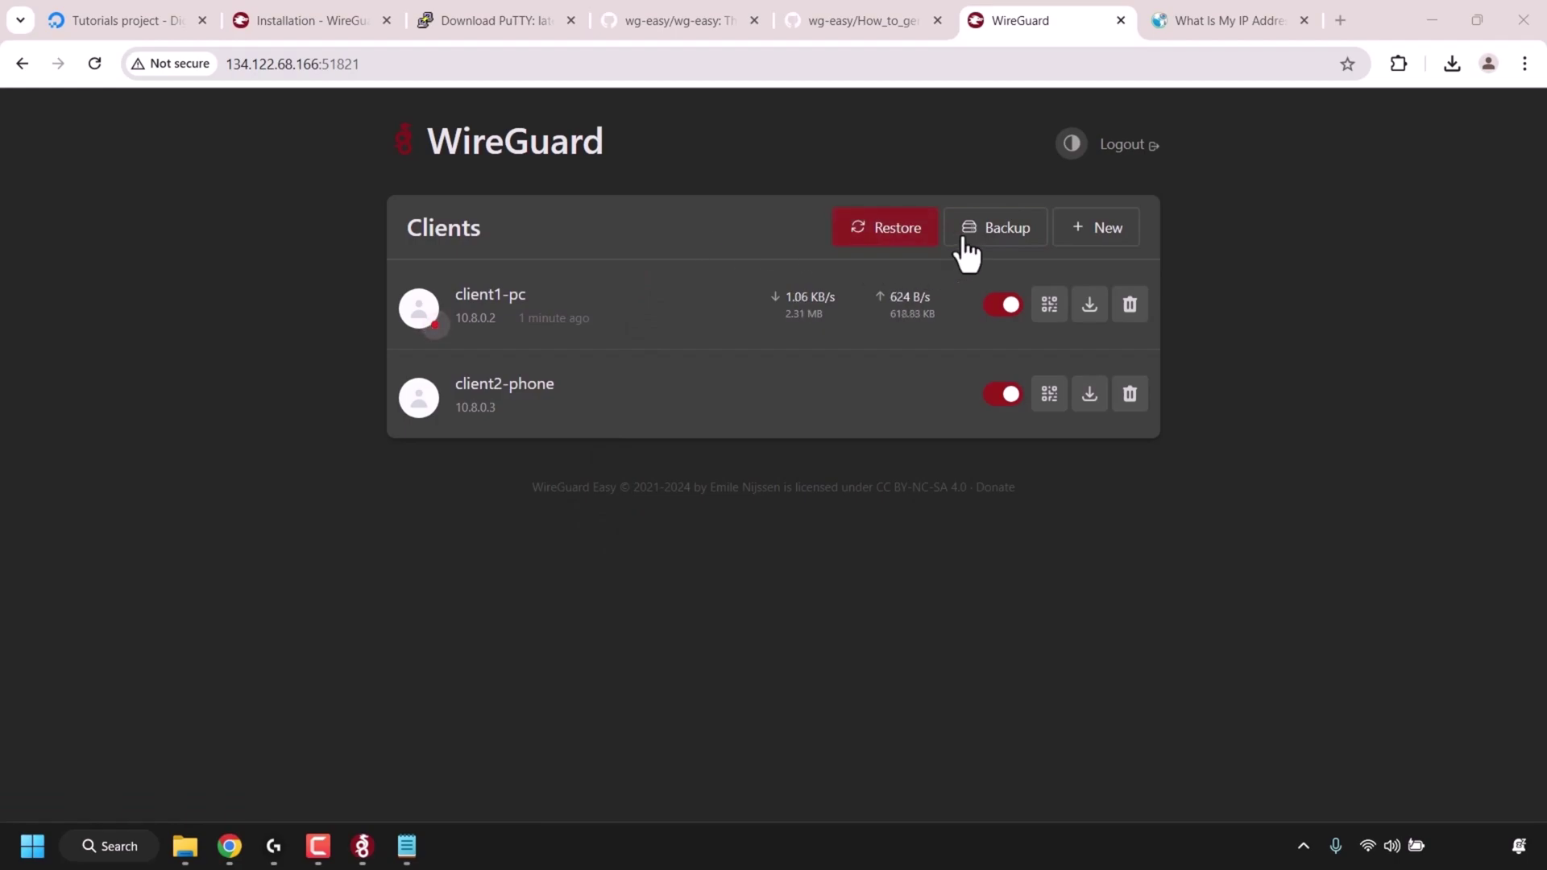
# - Download the wg0.json backup, then deactivate the client1-pc tunnel in WireGuard for Windows
pyautogui.click(996, 233)
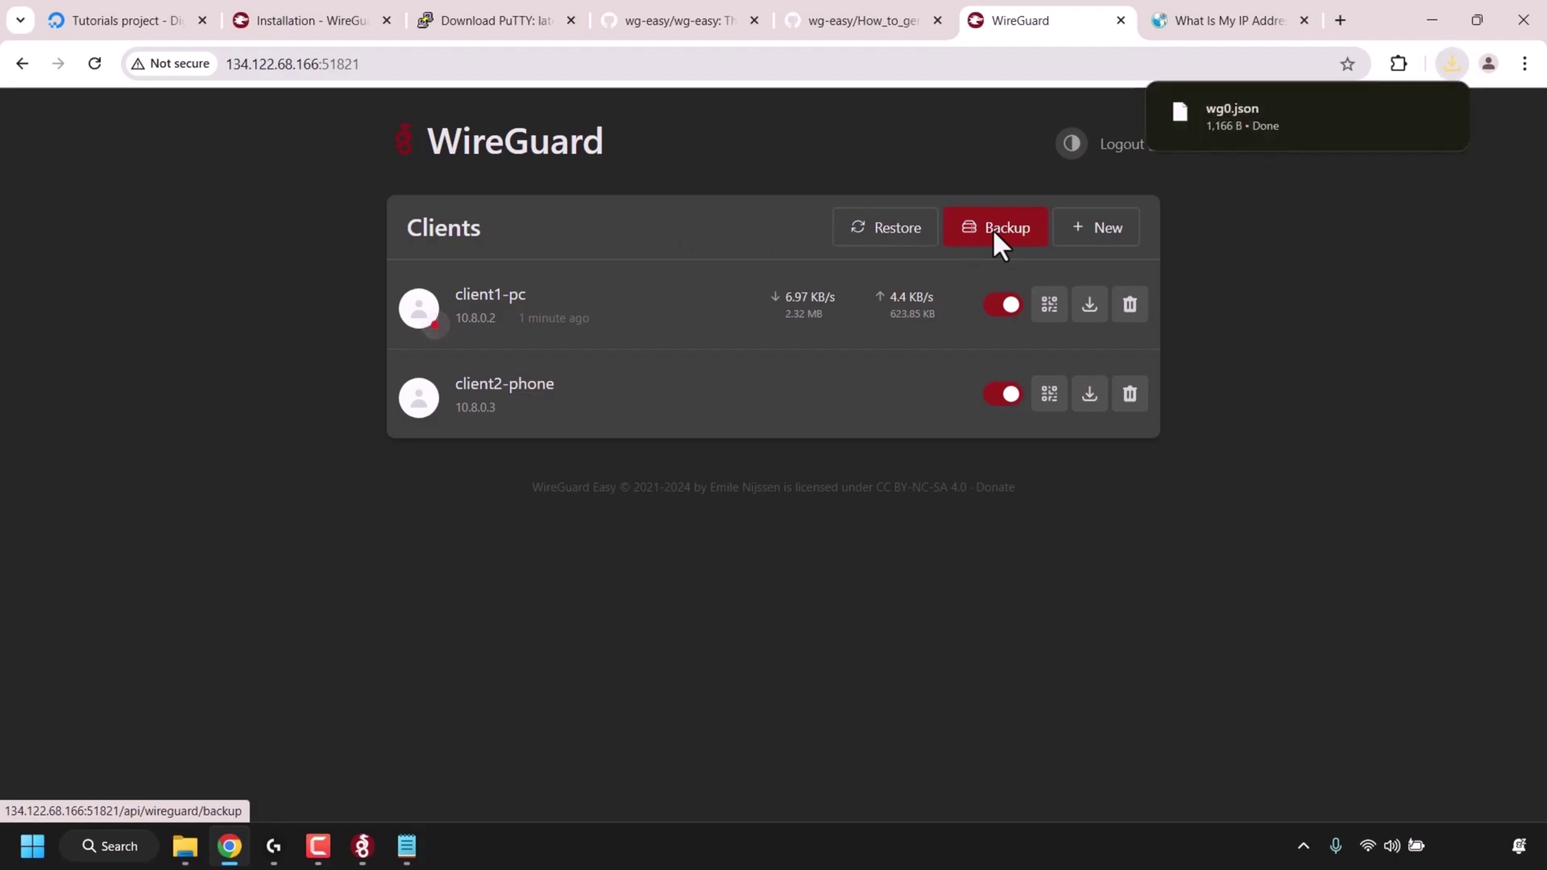
pyautogui.moveTo(1325, 134)
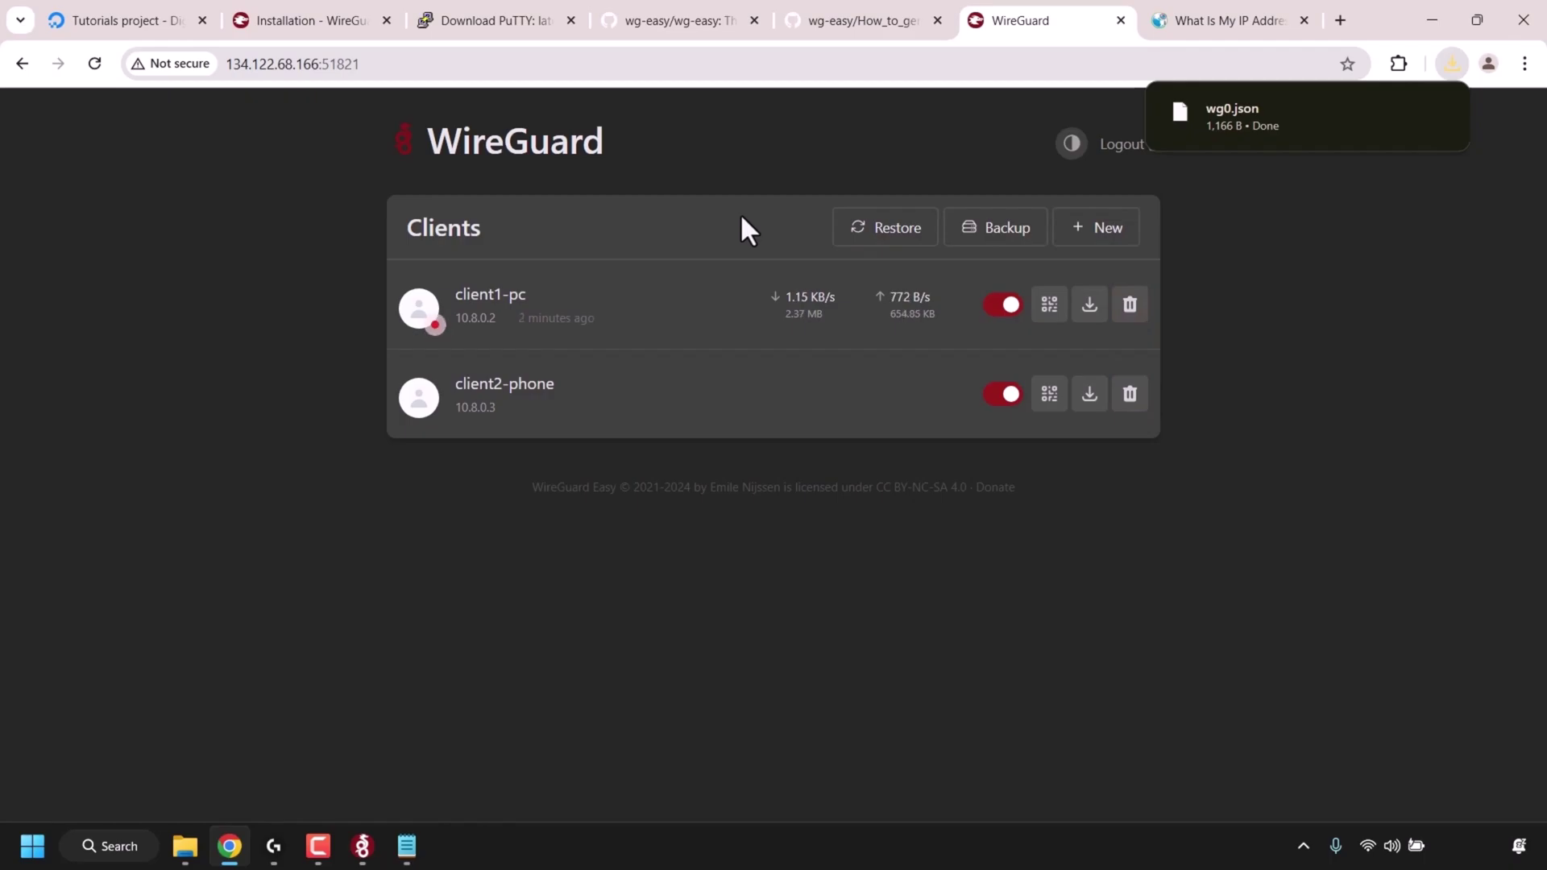
pyautogui.click(364, 846)
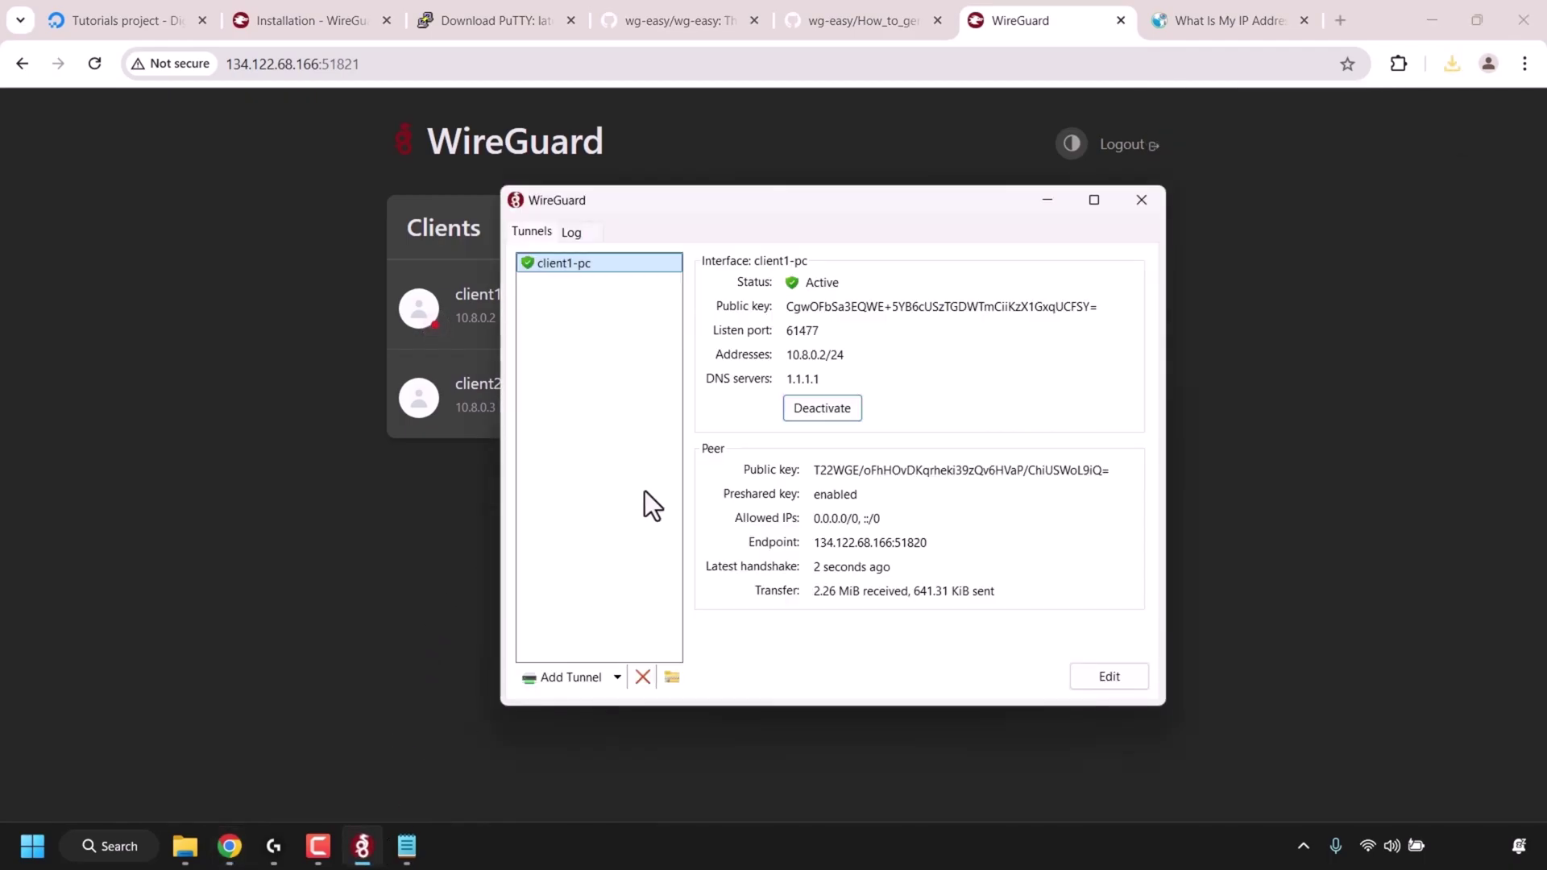
pyautogui.click(854, 409)
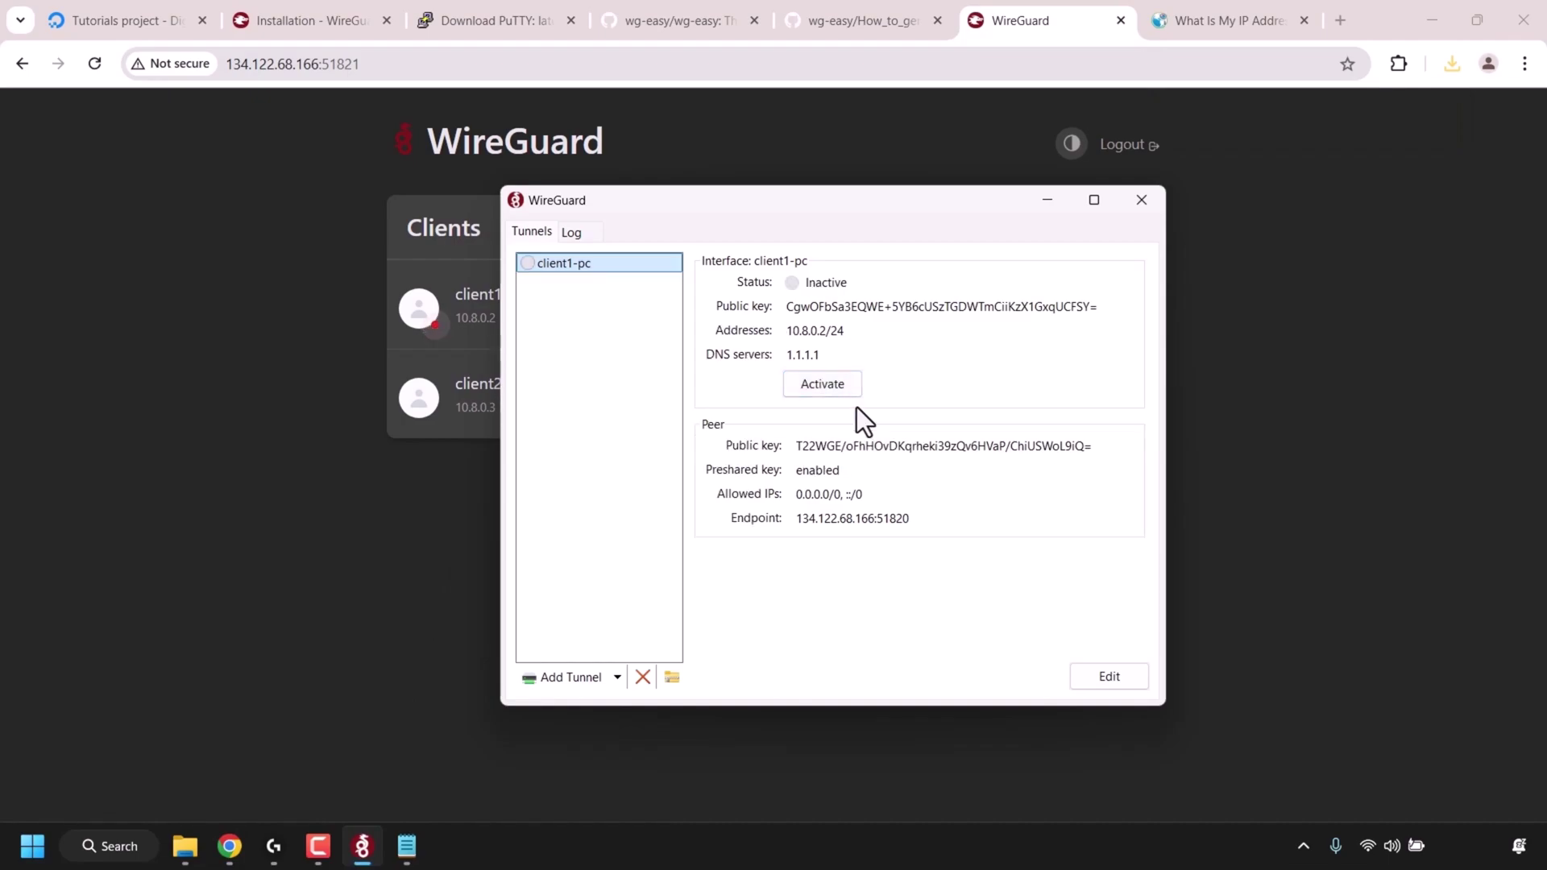
pyautogui.click(1047, 200)
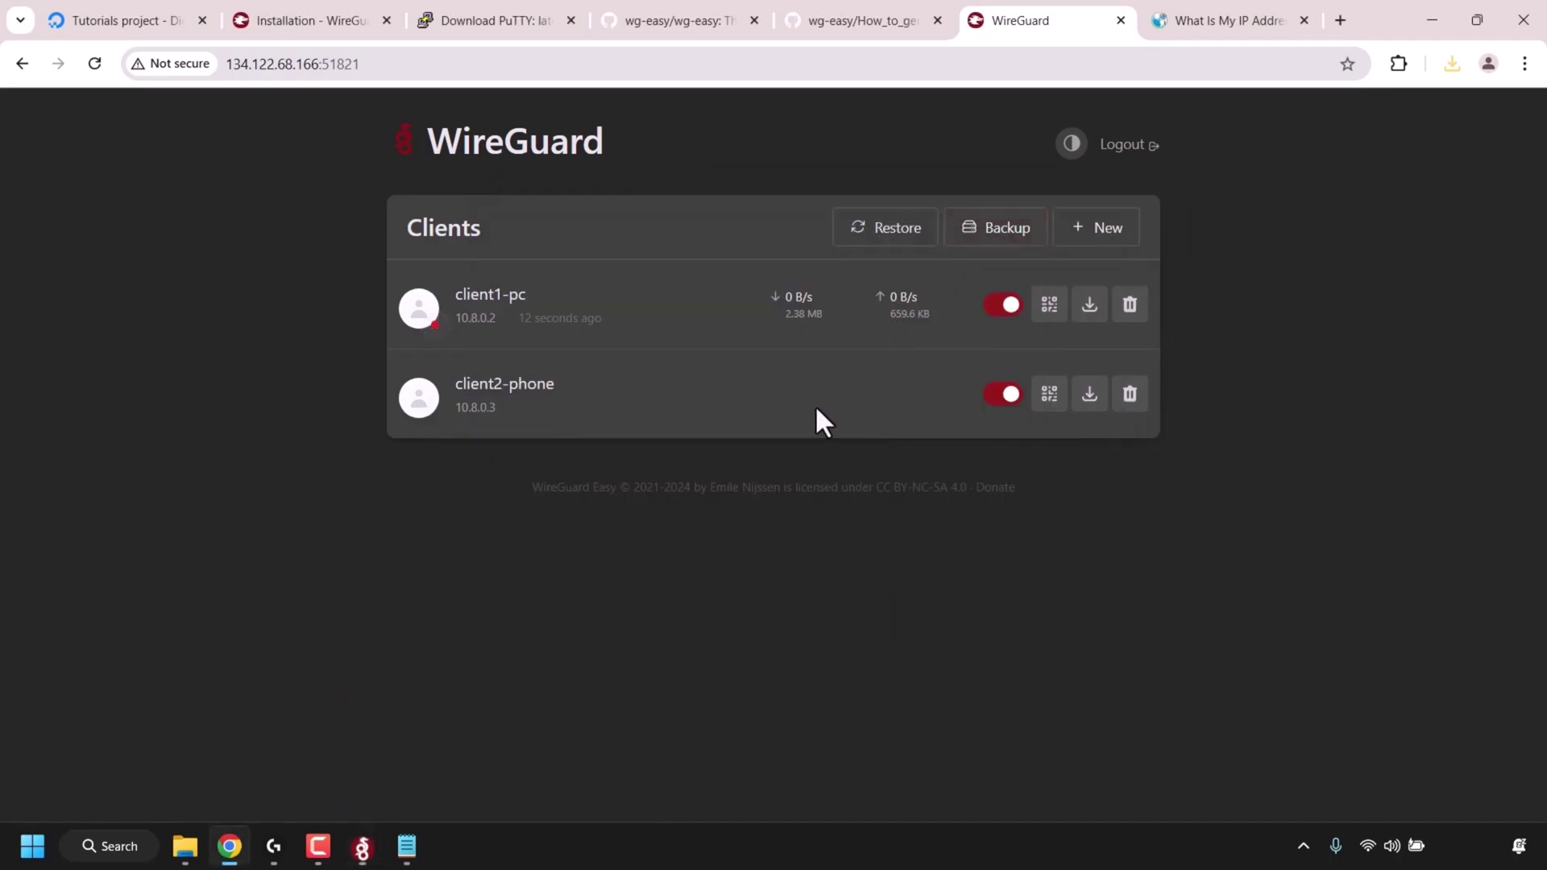
# - Delete the client1-pc and client2-phone clients, confirming each deletion
pyautogui.click(1129, 311)
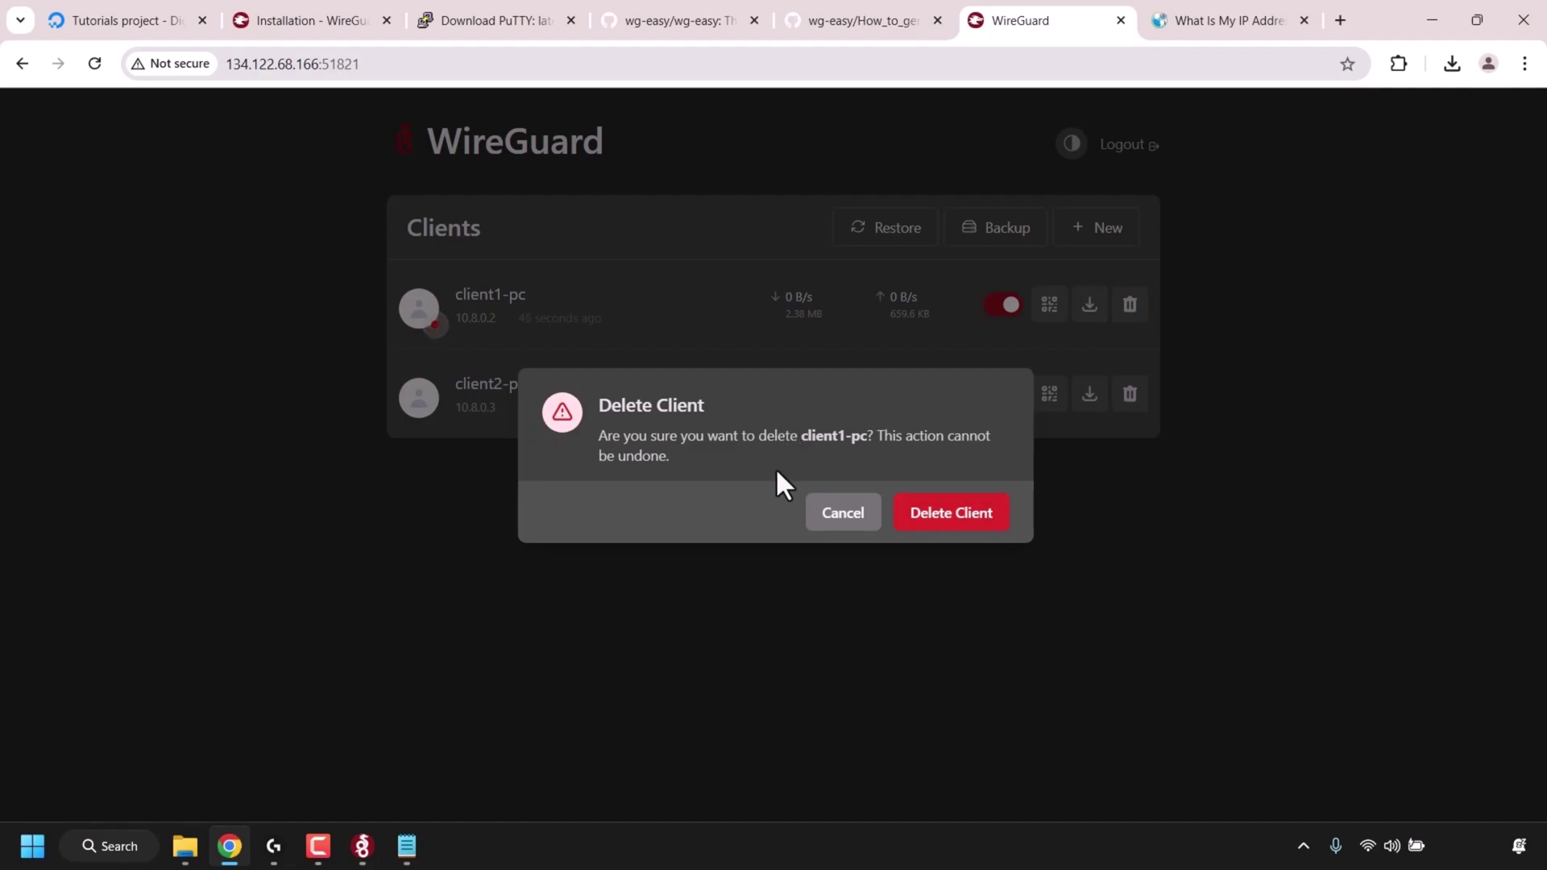
pyautogui.click(947, 524)
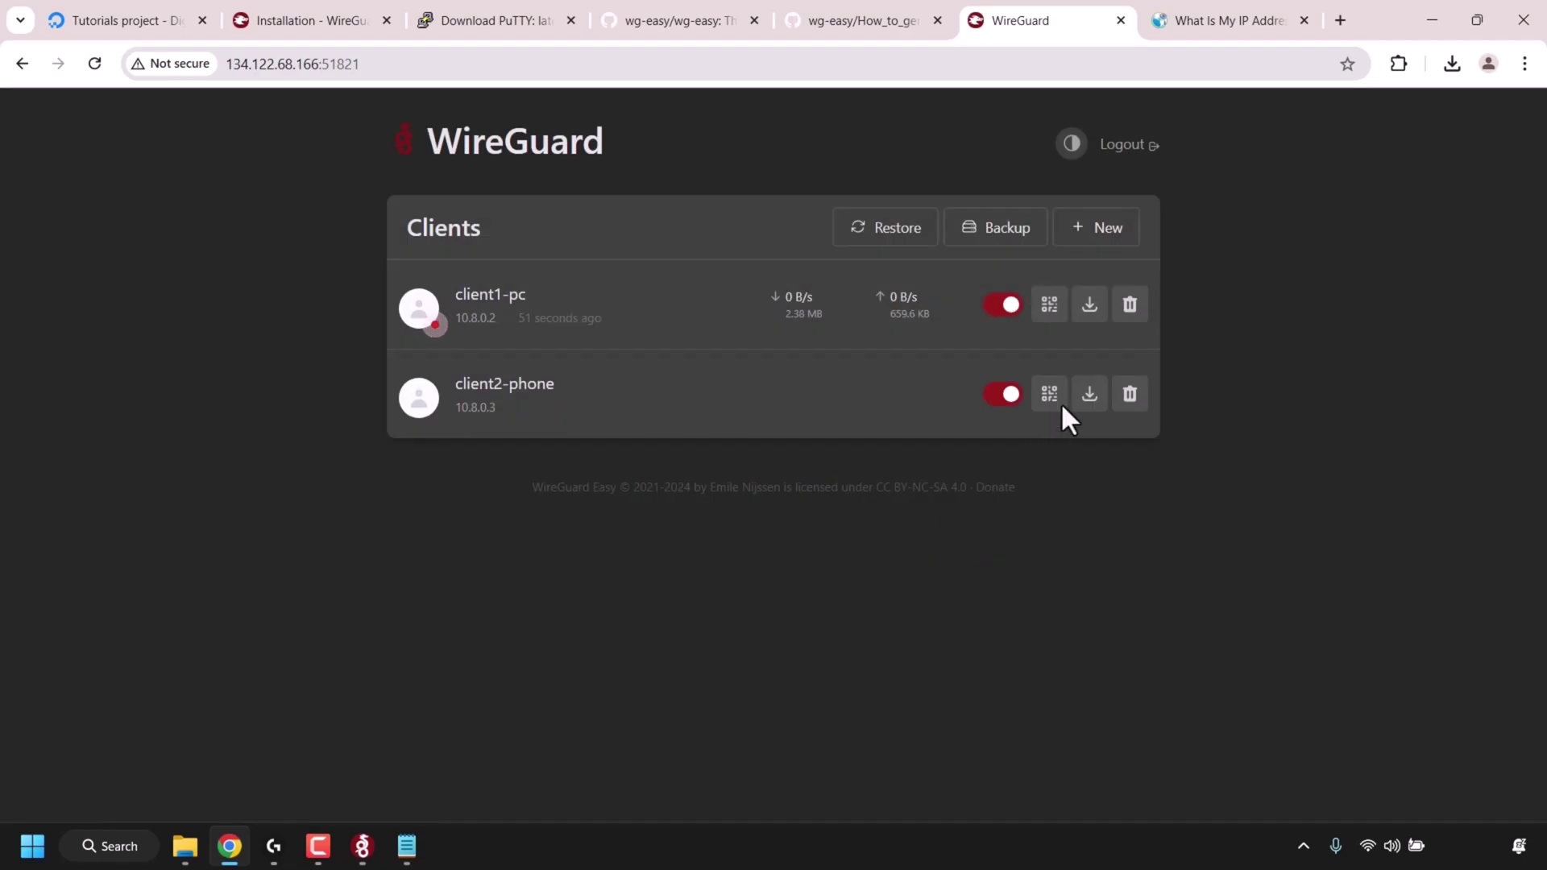
pyautogui.click(1131, 306)
pyautogui.click(965, 515)
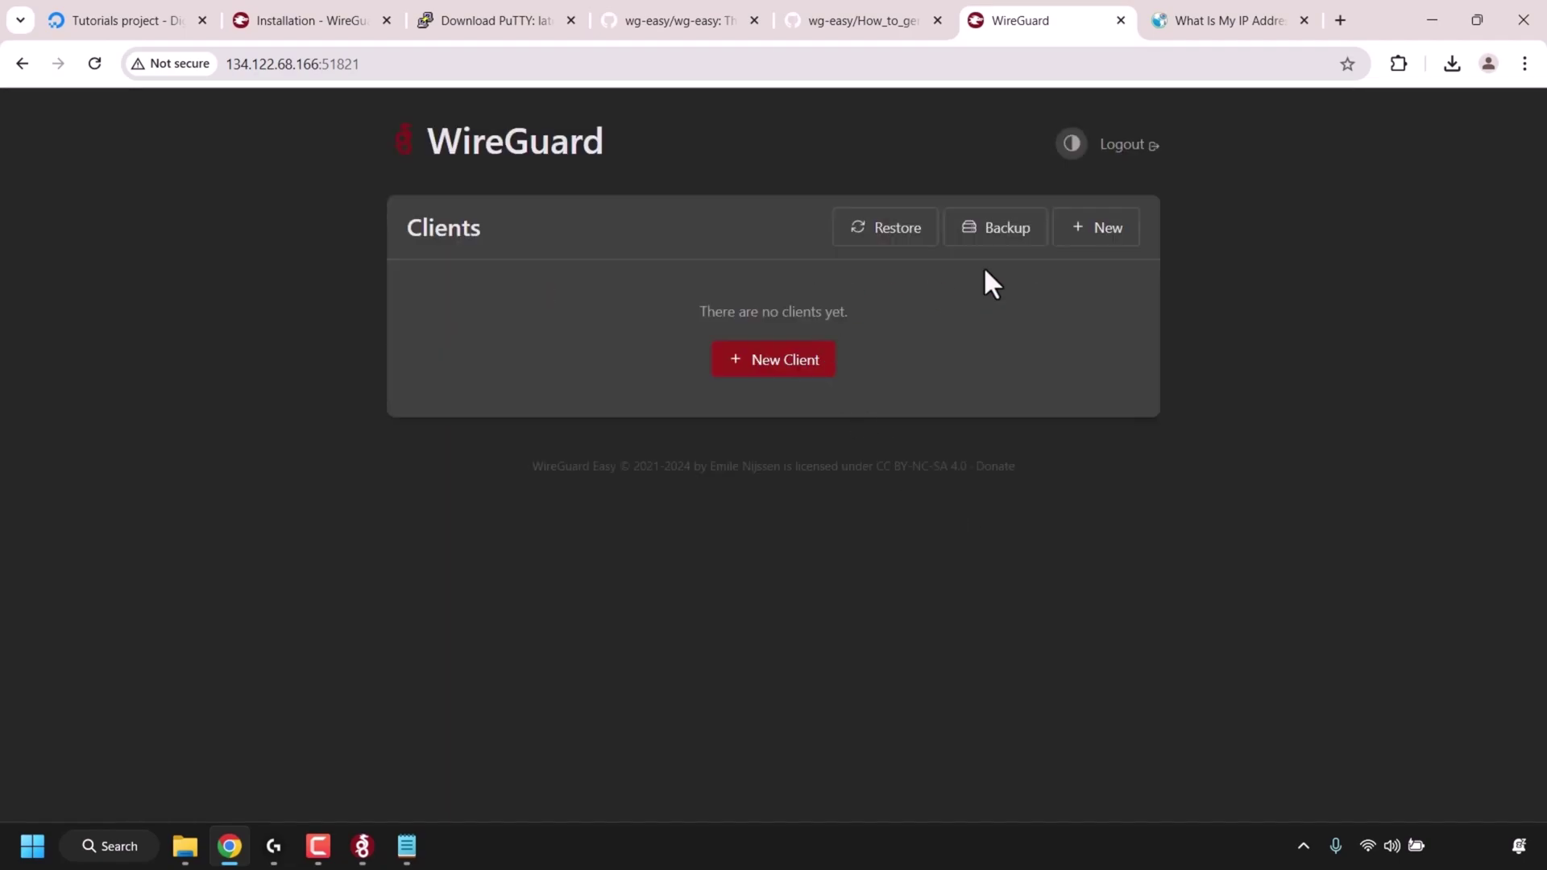